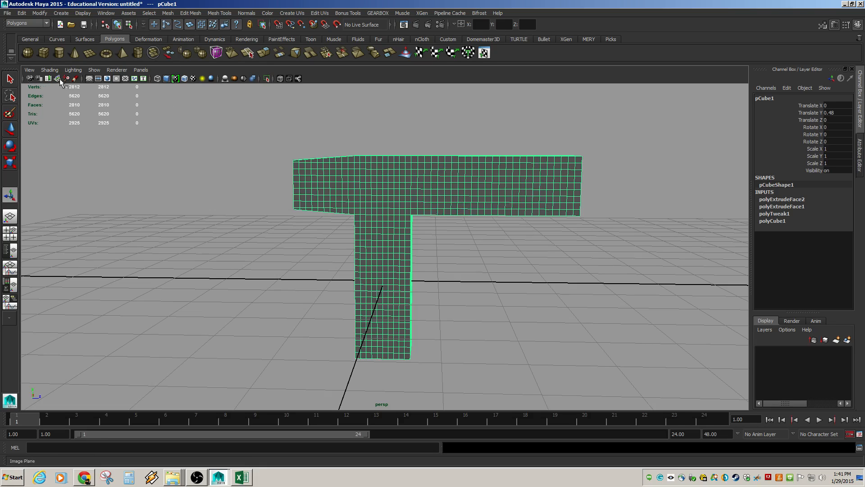
In the left view, import IMG_4915.JPG from the shared DremelPics class folder as an image plane
key("space")
left_click_drag(133, 131, 101, 123)
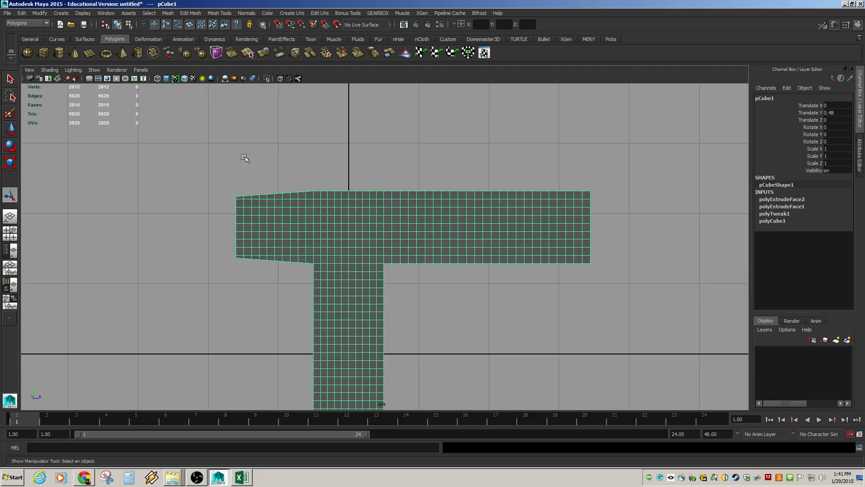
left_click(58, 79)
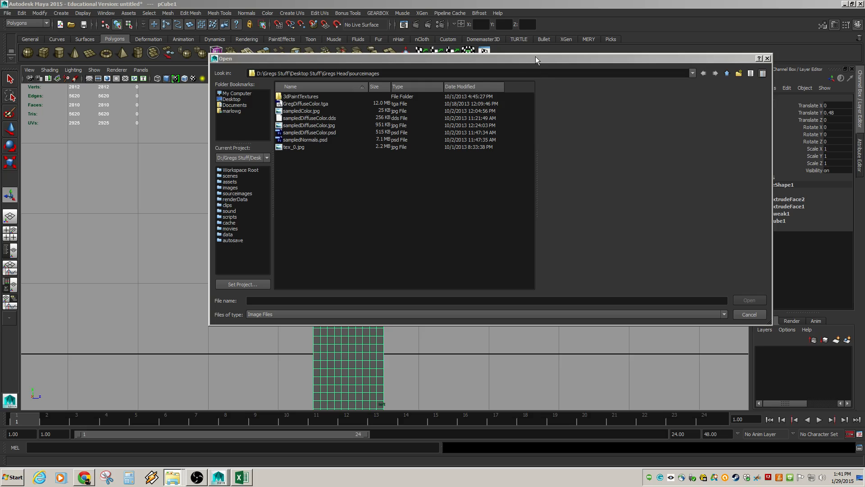
left_click(418, 72)
type("\\\\etsue1\\Faculty\\Greg\\3D Model Design\\In Class Files\\DremelPics")
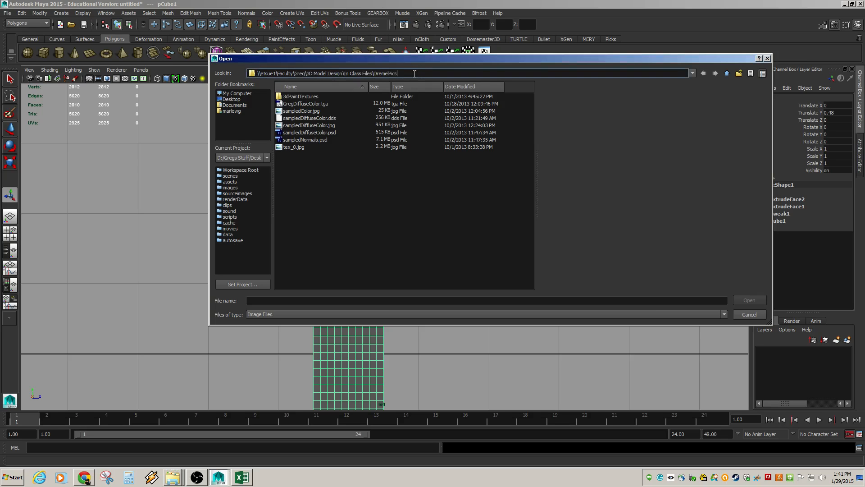
key("Return")
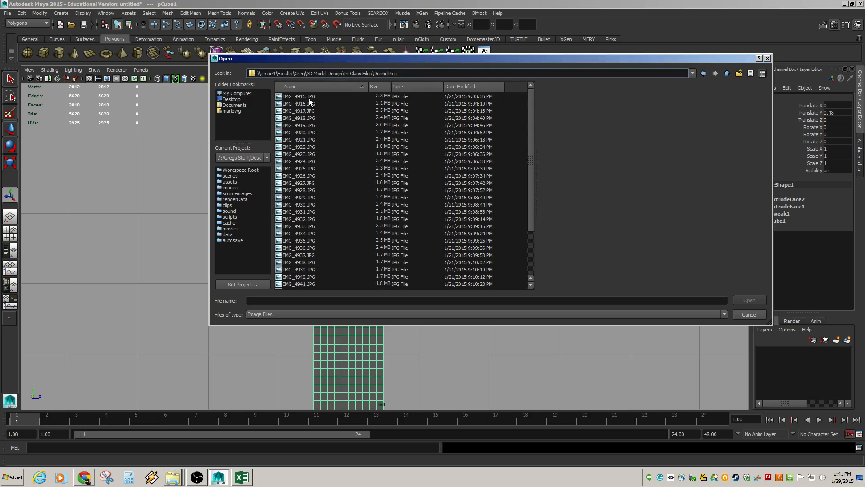
left_click(298, 96)
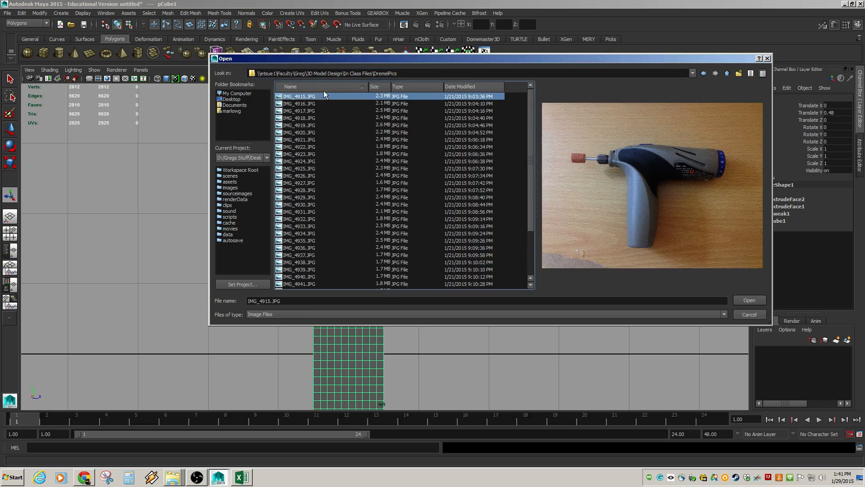
left_click_drag(359, 64, 393, 14)
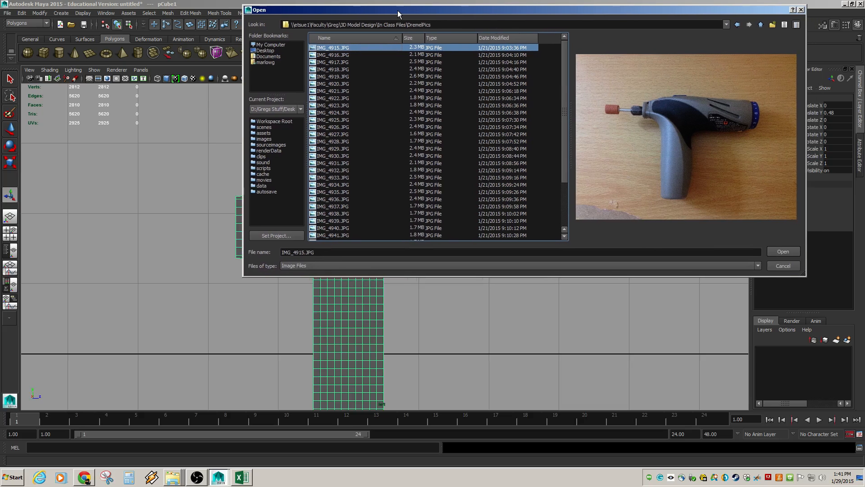
left_click(782, 251)
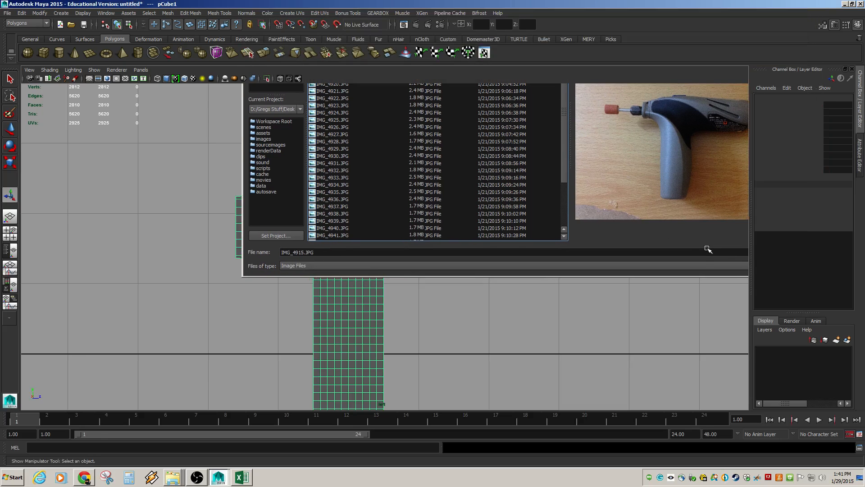
In the perspective view, move the image plane along its depth axis to behind the mesh, at about 21.4 cm in X
scroll(459, 253, "down", 5)
key("space")
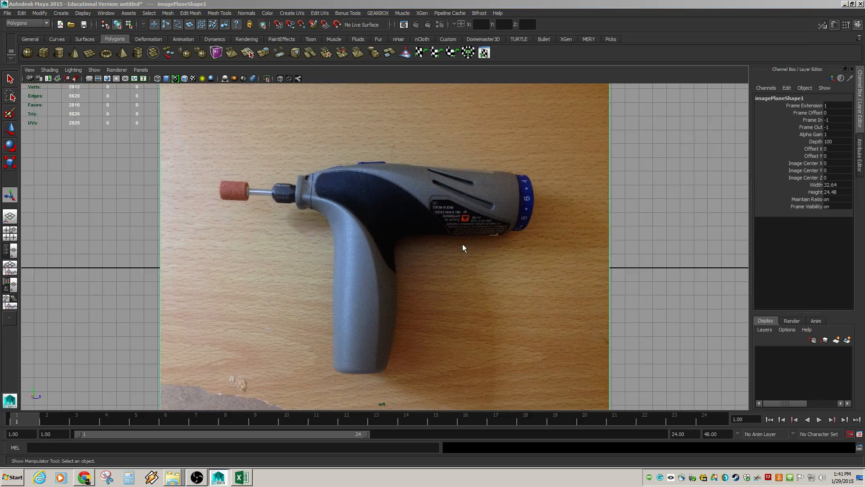
left_click_drag(463, 246, 434, 236)
right_click_drag(467, 236, 61, 201, "alt")
key("w")
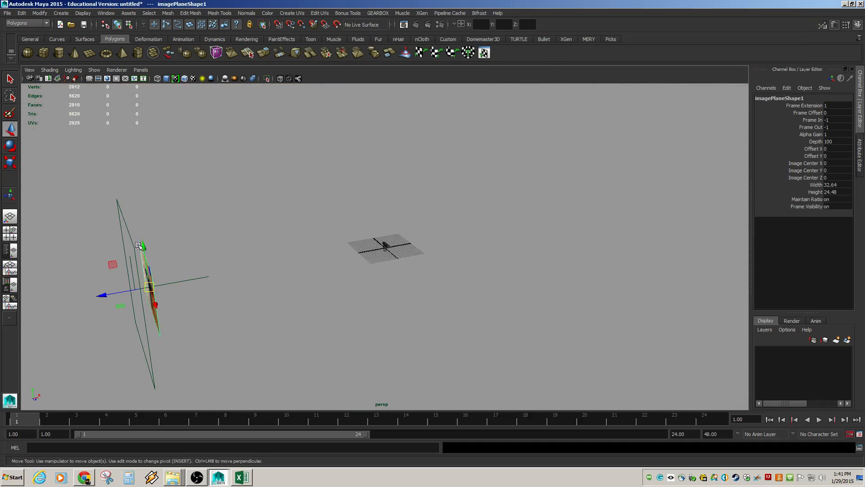
left_click_drag(117, 290, 418, 266)
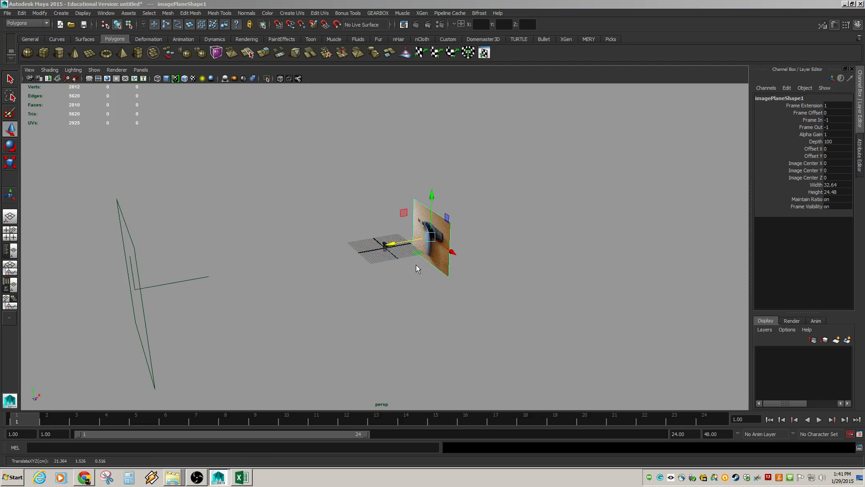
In the left view, scale the image plane down to roughly a third and lower it to about 0.67 cm in Y behind the T-shaped mesh
key("space")
left_click(384, 229)
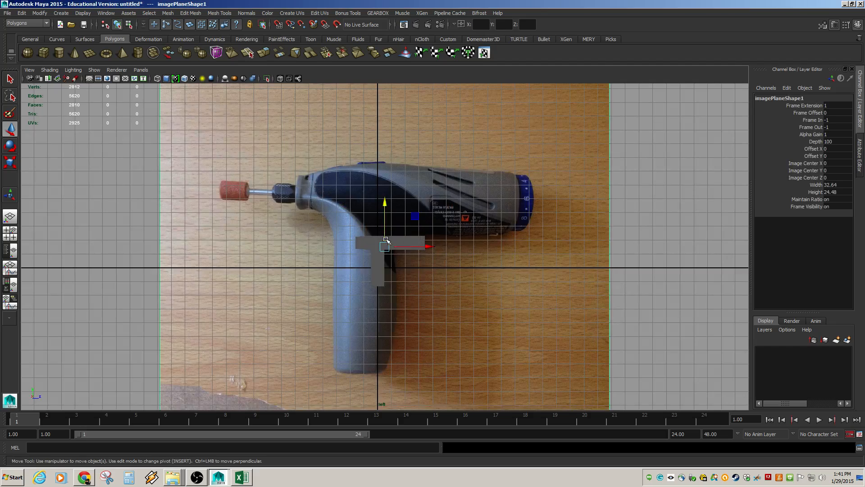
left_click(386, 244)
key("r")
left_click_drag(387, 244, 208, 242)
key("w")
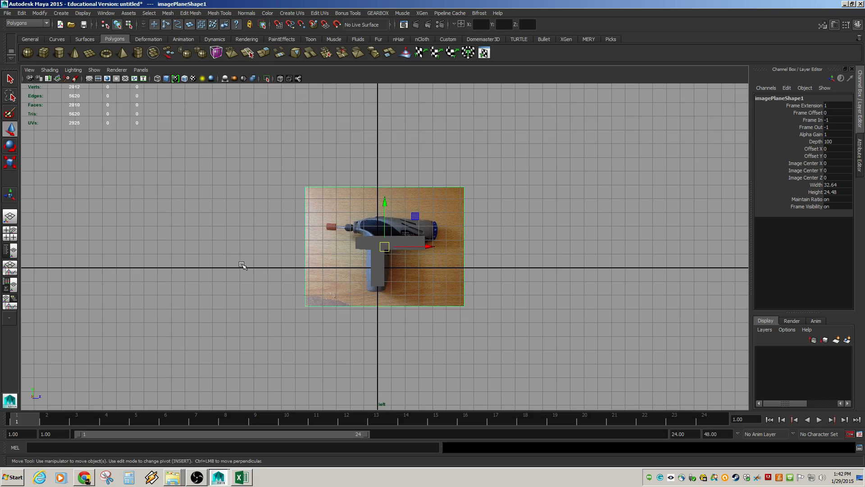
left_click_drag(383, 246, 383, 258)
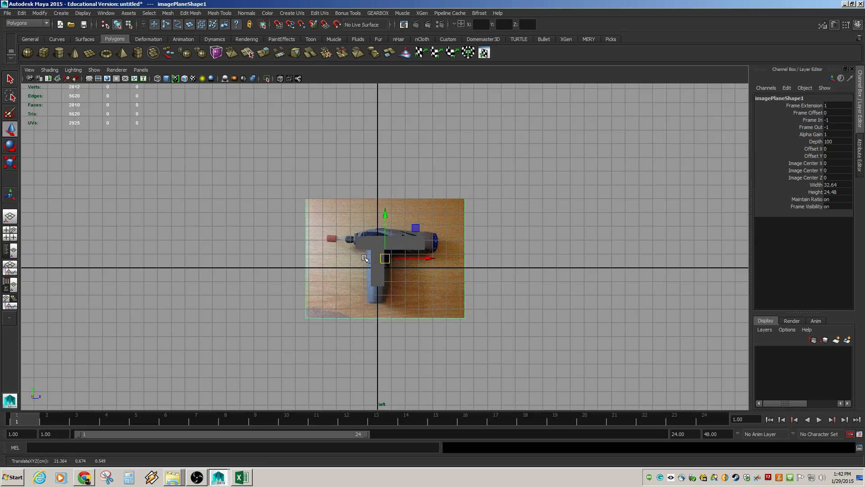
Scale the image plane down further and reposition it at about Y 1.0, Z 0.47 cm so the photographed tool fits the mesh
scroll(380, 267, "up", 3)
scroll(380, 267, "up", 4)
key("r")
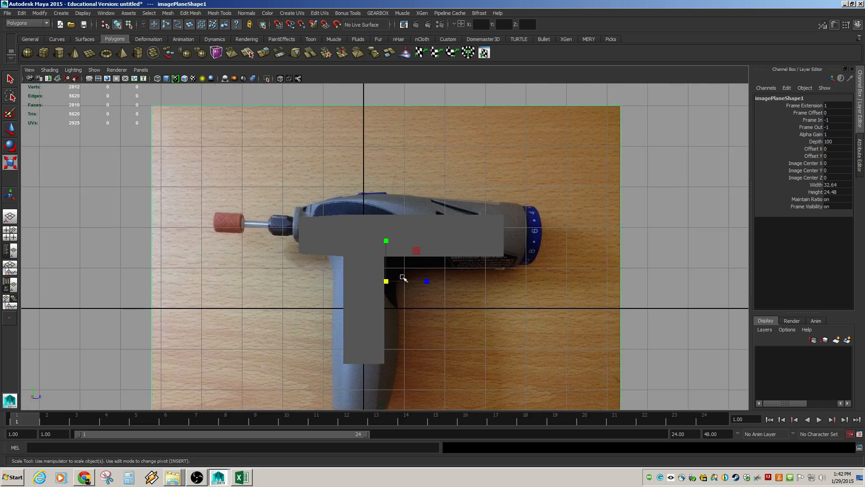
left_click_drag(390, 279, 308, 286)
key("w")
mouse_move(386, 282)
left_mouse_down()
mouse_move(392, 271)
mouse_move(382, 269)
left_mouse_up()
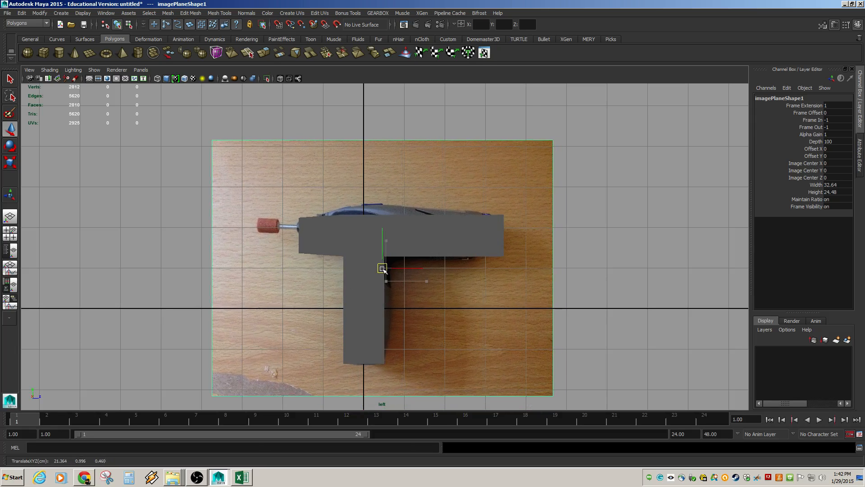
scroll(378, 265, "up", 4)
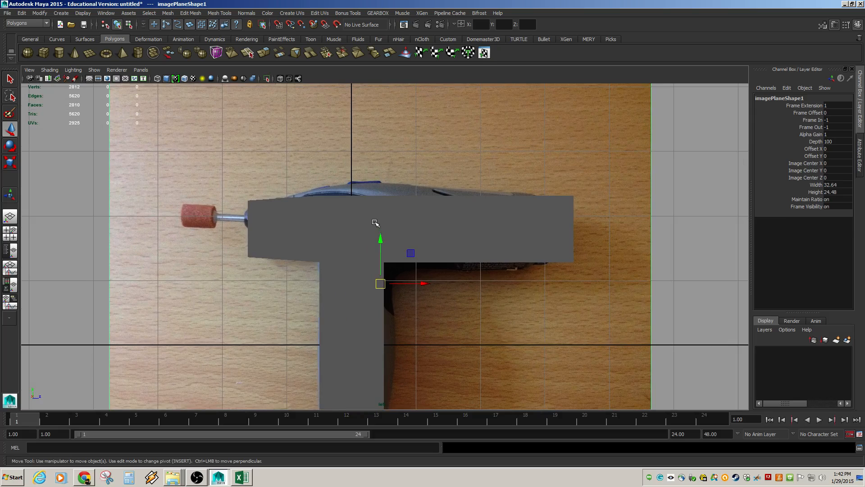
Show the mesh in wireframe and raise a small group of vertices on the barrel's upper edge to the photographed tool's outline
left_click(376, 223)
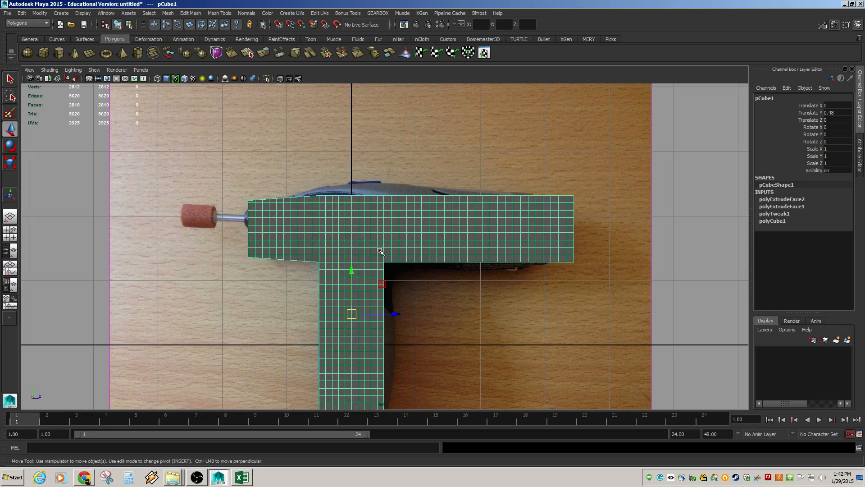
key("alt+a")
key("F9")
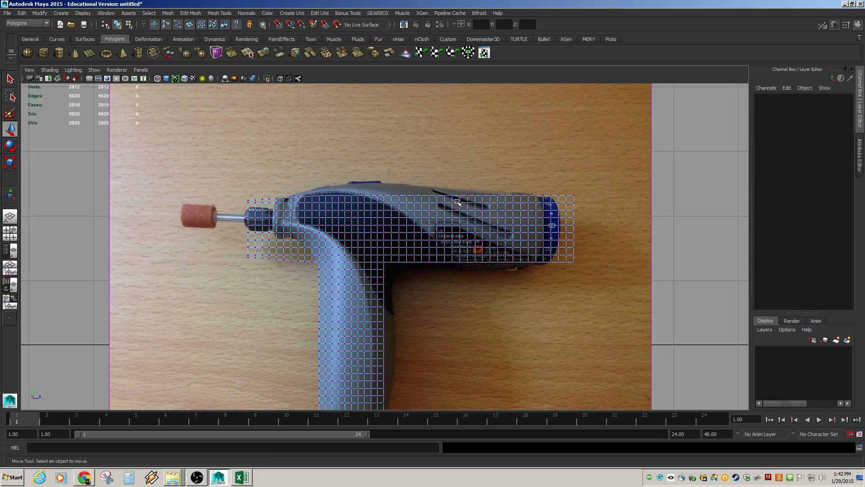
scroll(443, 244, "up", 3)
left_click_drag(448, 162, 467, 195)
left_click_drag(463, 183, 479, 196)
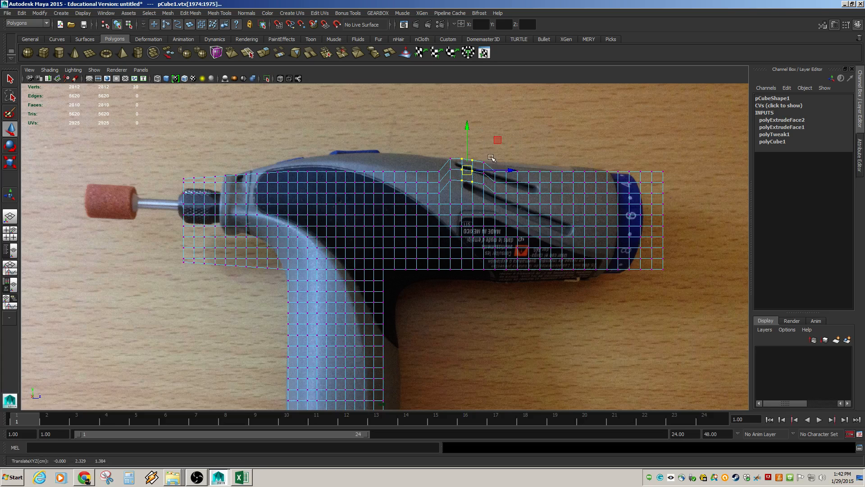
Return to the perspective view, select the mesh and display it shaded, viewed end-on
left_click_drag(491, 157, 471, 194)
right_click_drag(390, 257, 510, 171, "alt")
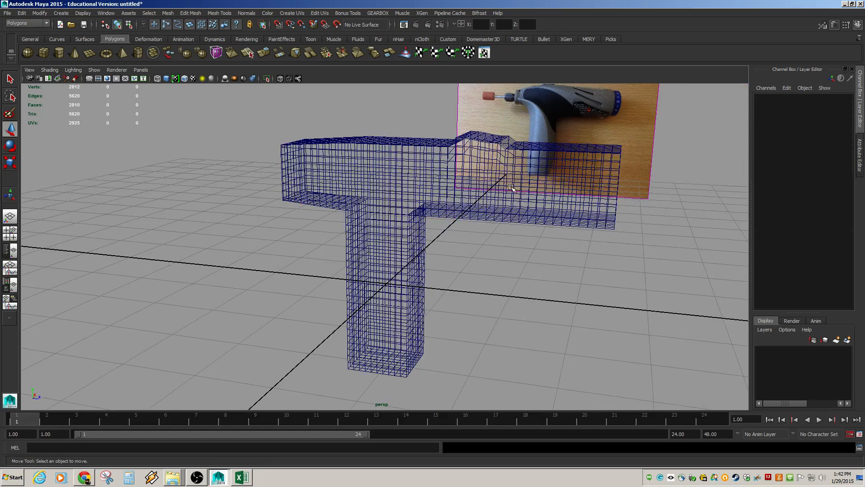
left_click(511, 199)
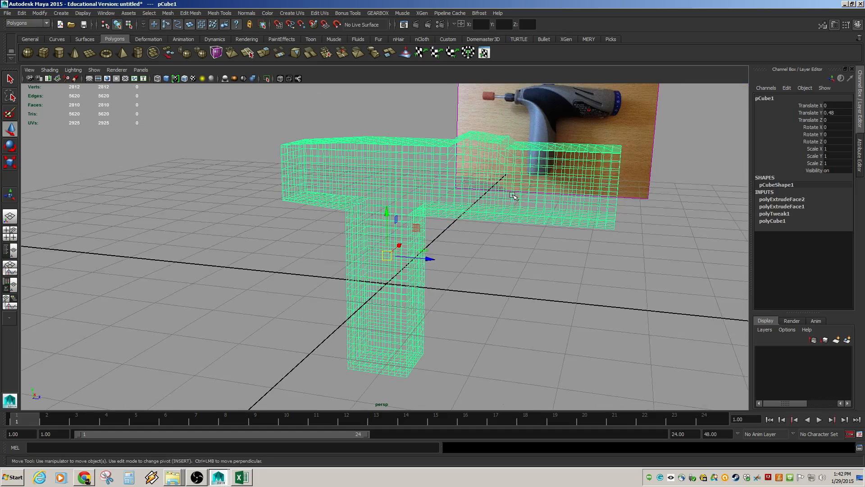
key("5")
mouse_move(525, 186)
left_mouse_down("alt")
mouse_move(343, 189)
mouse_move(383, 198)
mouse_move(404, 186)
mouse_move(402, 172)
left_mouse_up("alt")
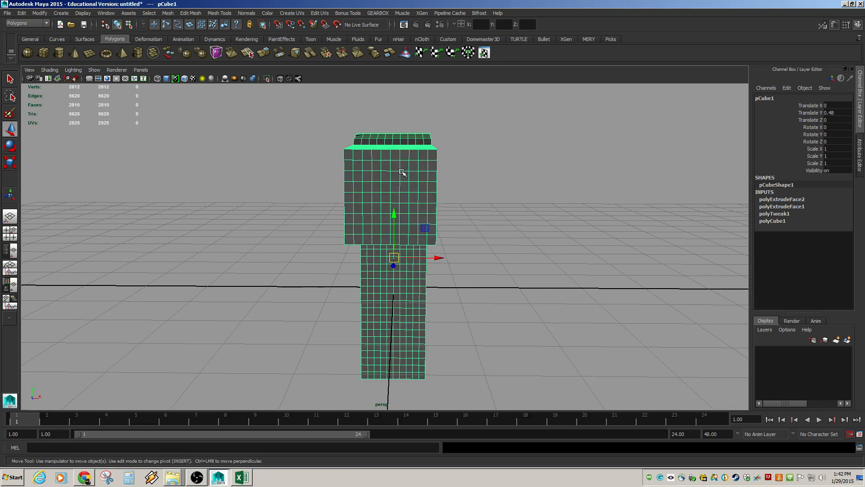
right_click_drag(377, 170, 362, 170)
left_click_drag(379, 110, 413, 175)
left_click_drag(397, 139, 512, 180)
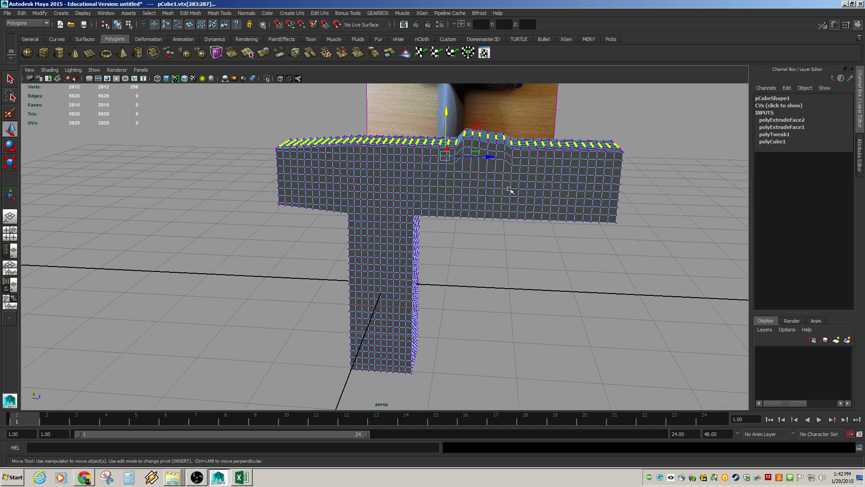
key("F8")
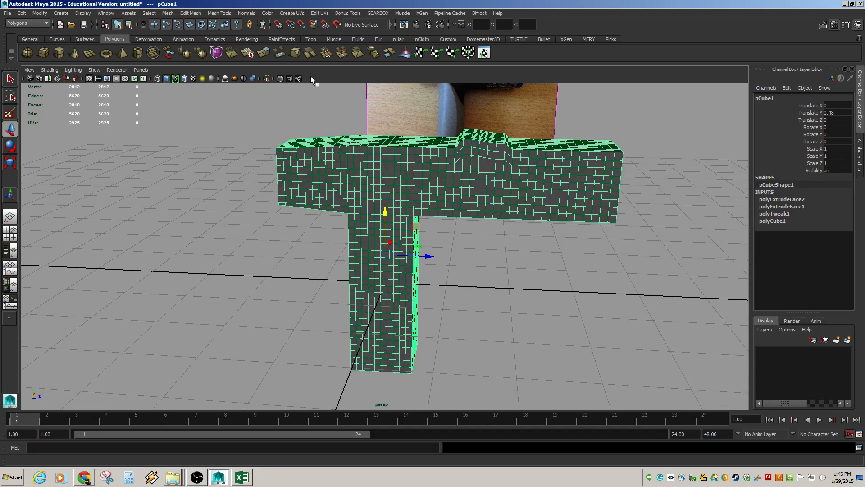
left_click(191, 13)
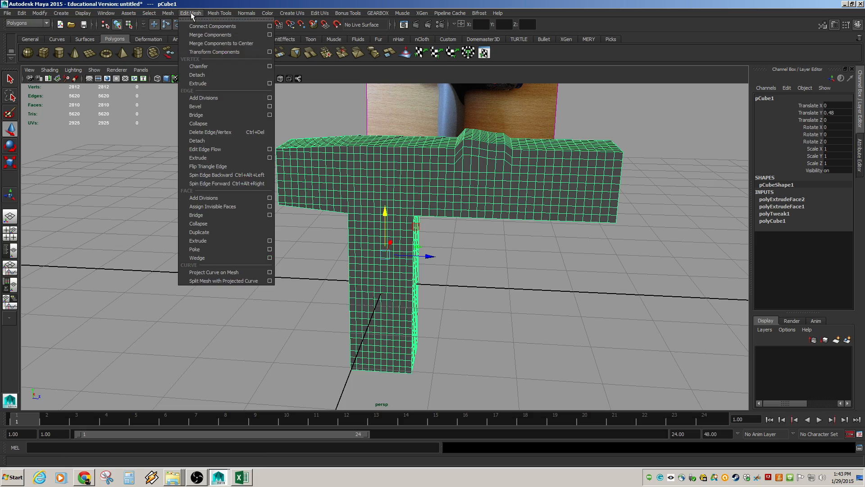
left_click(551, 168)
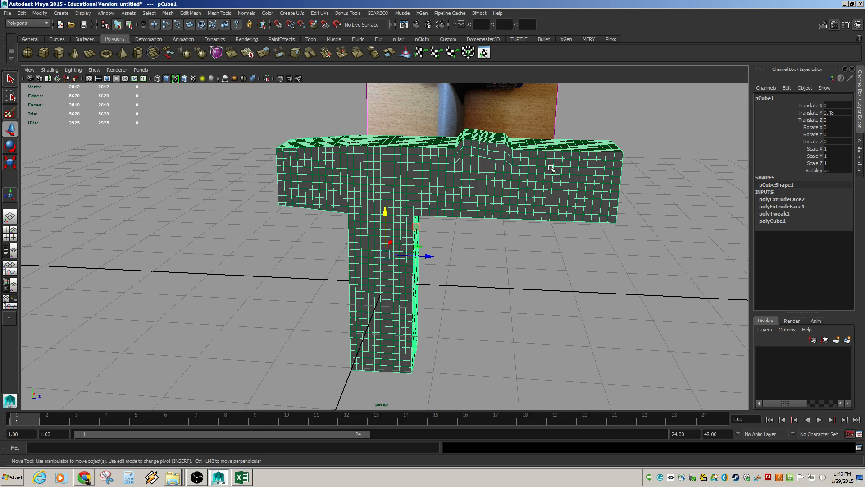
key("F8")
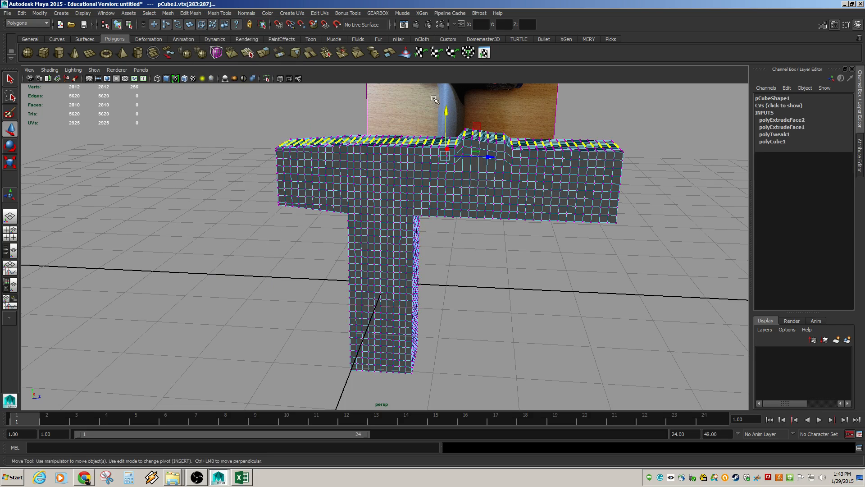
Select all vertices of the long barrel section beyond the handle and apply Average Vertices to them
left_click_drag(431, 96, 644, 253)
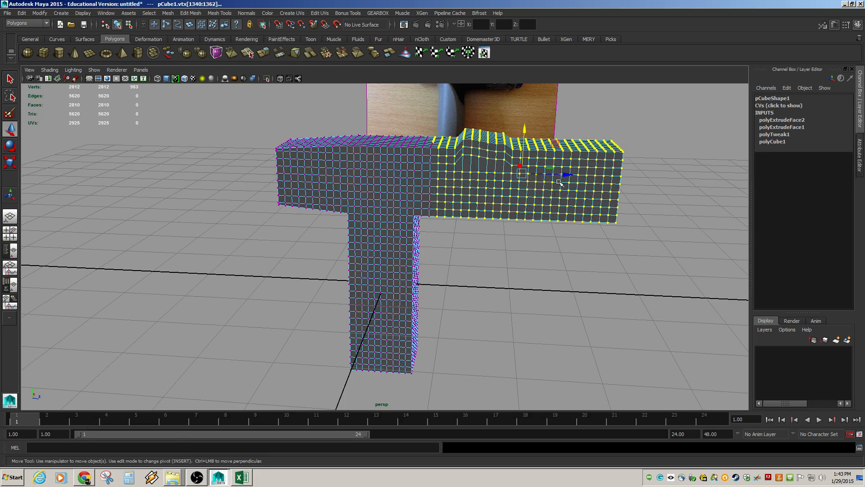
left_click(168, 13)
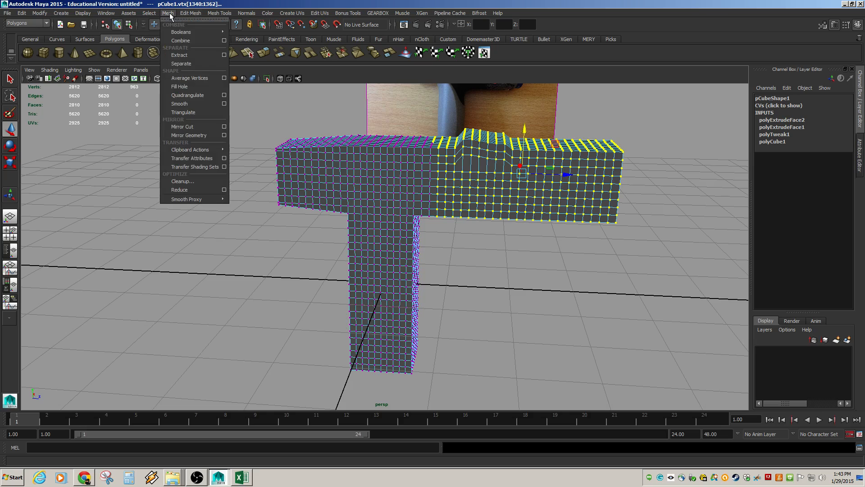
left_click(190, 78)
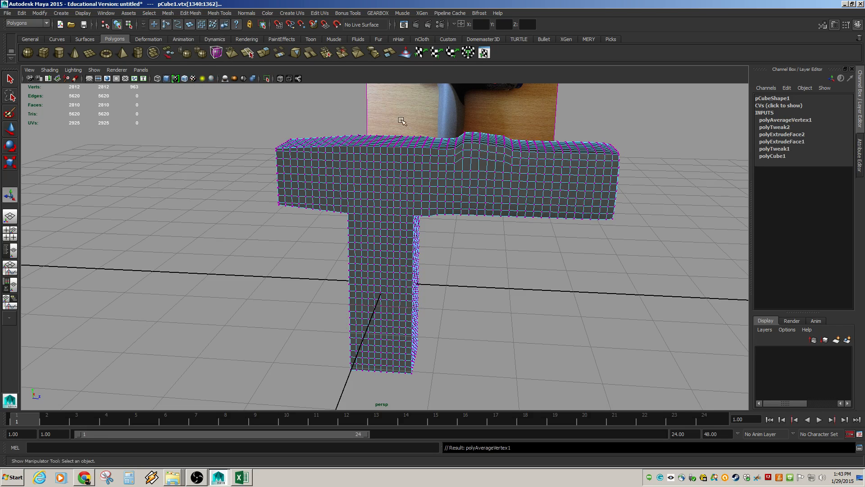
Reselect the barrel section's vertices and repeat Average Vertices eight more times to round it off
left_click_drag(430, 109, 654, 268)
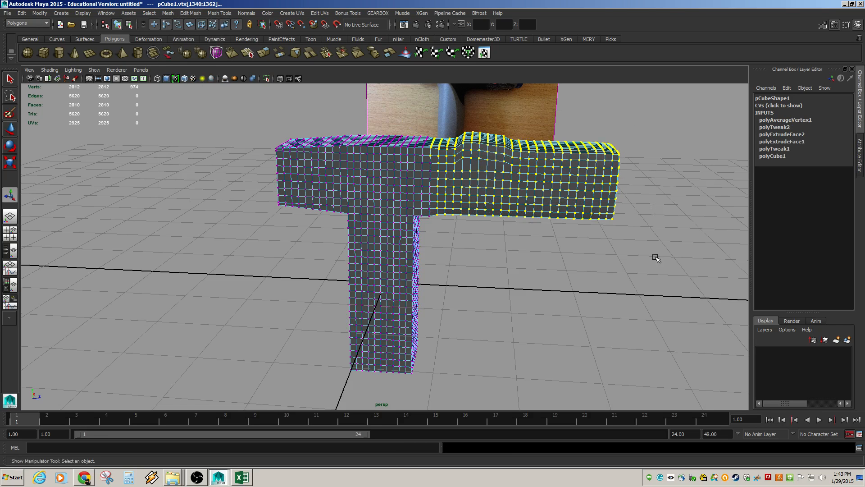
key("g")
key("g")
key("g")
key("g")
key("g")
key("g")
key("g")
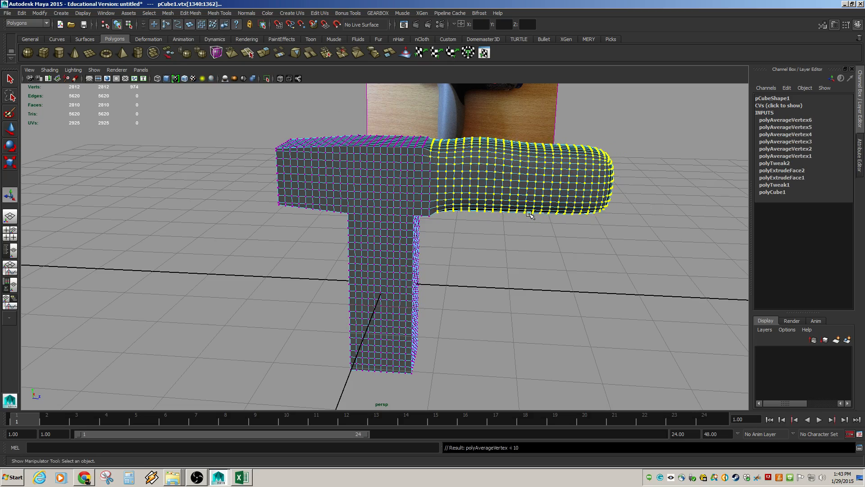
key("g")
Examine the rounded barrel from different angles with the vertices deselected and in object mode
left_click_drag(532, 213, 611, 259, "alt")
left_click(644, 272)
left_click_drag(487, 255, 545, 228, "alt")
key("F8")
middle_click_drag(545, 228, 508, 215, "alt")
right_click_drag(508, 214, 507, 189, "alt")
key("F8")
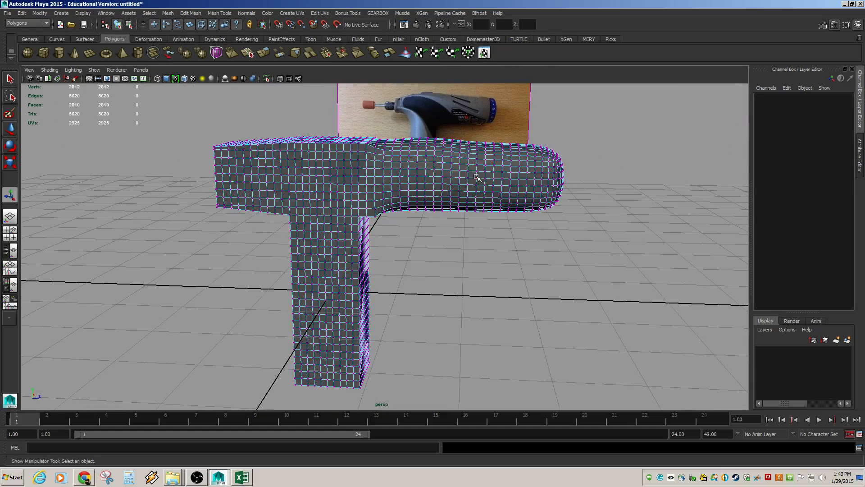
Try moving a single vertex on the barrel's side, and undo the move
left_click(479, 179)
key("w")
left_click_drag(477, 178, 485, 173)
key("ctrl+z")
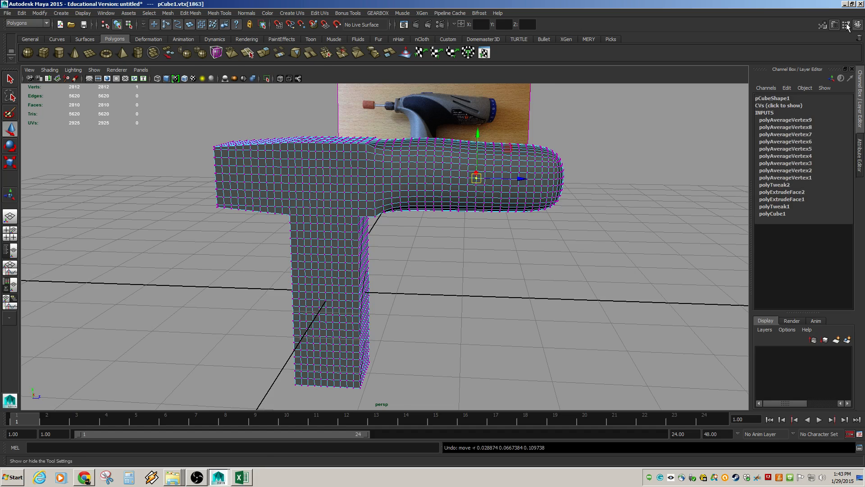
Turn on Soft Select for the Move tool and set its falloff radius to 1.17
double_click(10, 129)
scroll(140, 297, "down", 5)
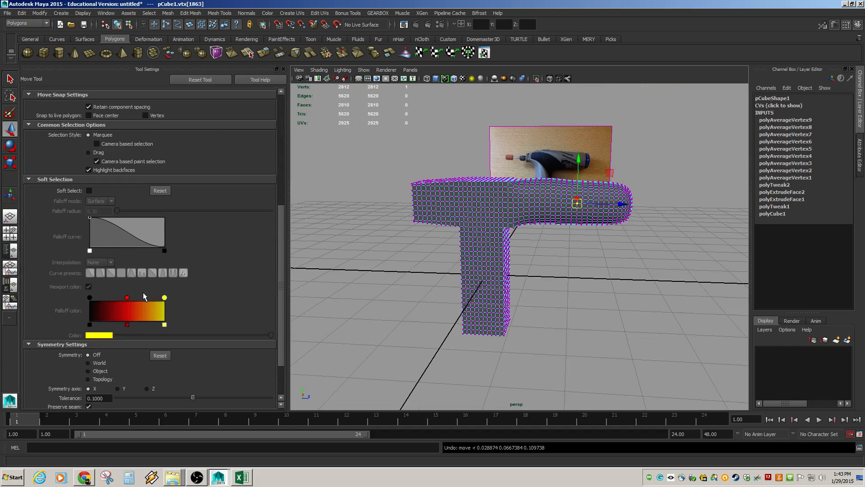
left_click(90, 191)
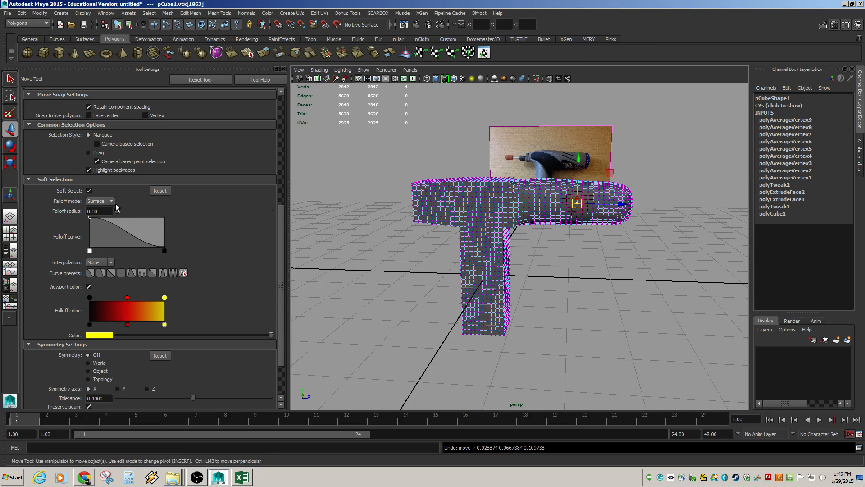
left_click_drag(116, 211, 117, 213)
Try moving the barrel's side vertex and then the vertices of its rounded end with soft selection, undoing each move
left_click_drag(576, 204, 619, 213)
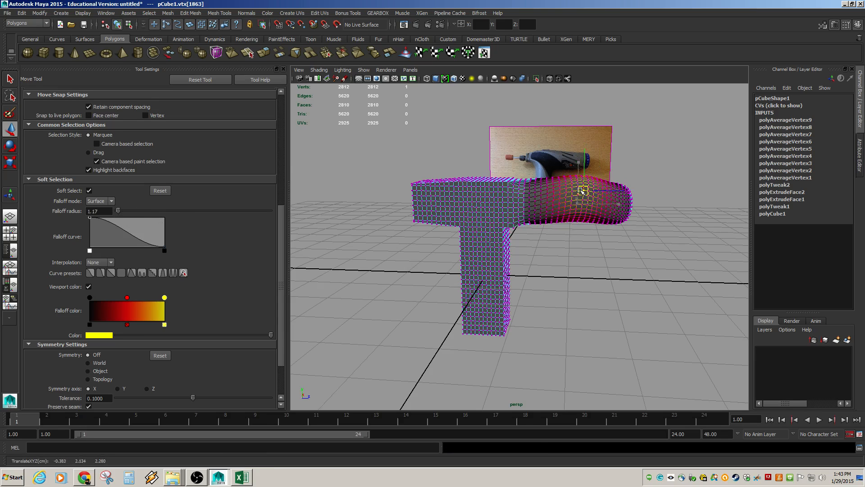
key("ctrl+z")
left_click_drag(660, 175, 617, 237)
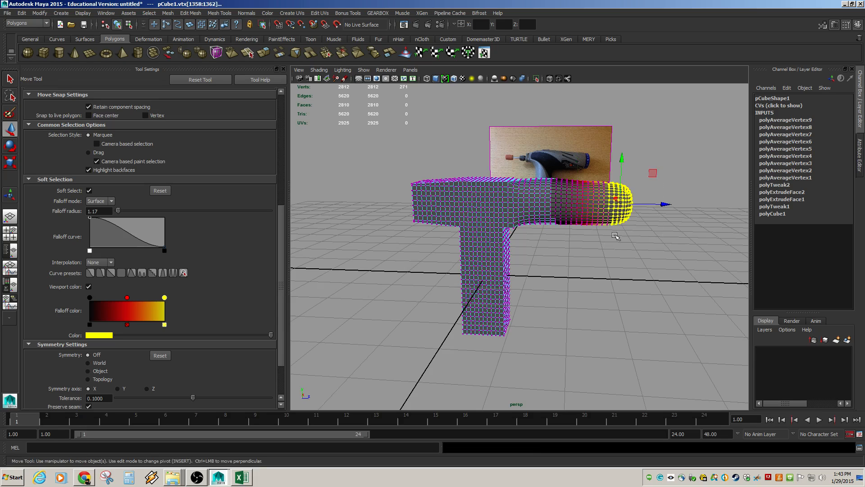
left_click_drag(628, 198, 640, 162)
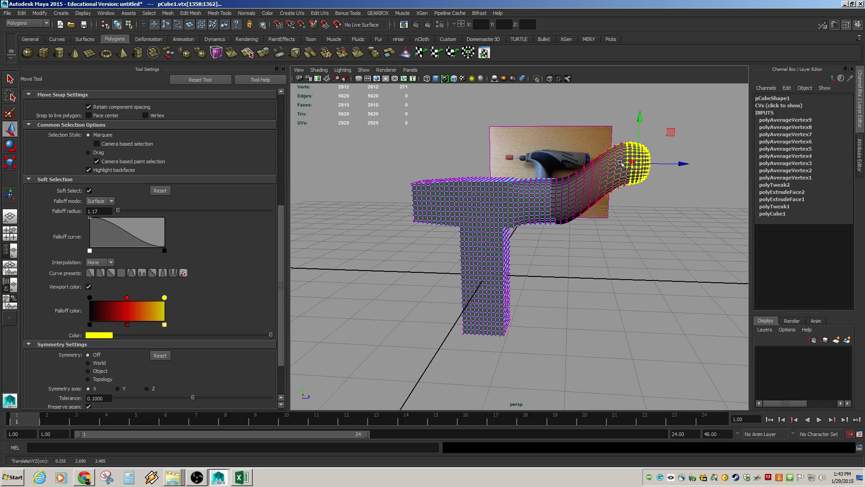
key("ctrl+z")
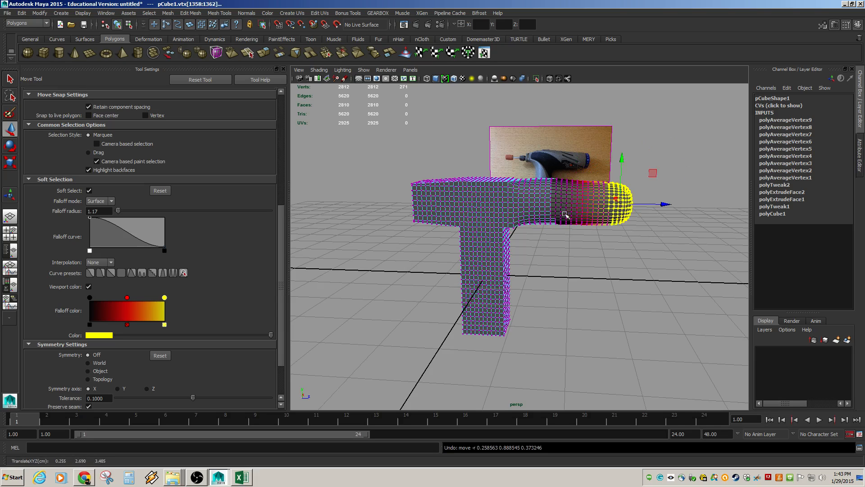
Return to object mode and select the whole mesh
scroll(553, 230, "up", 5)
scroll(562, 233, "down", 5)
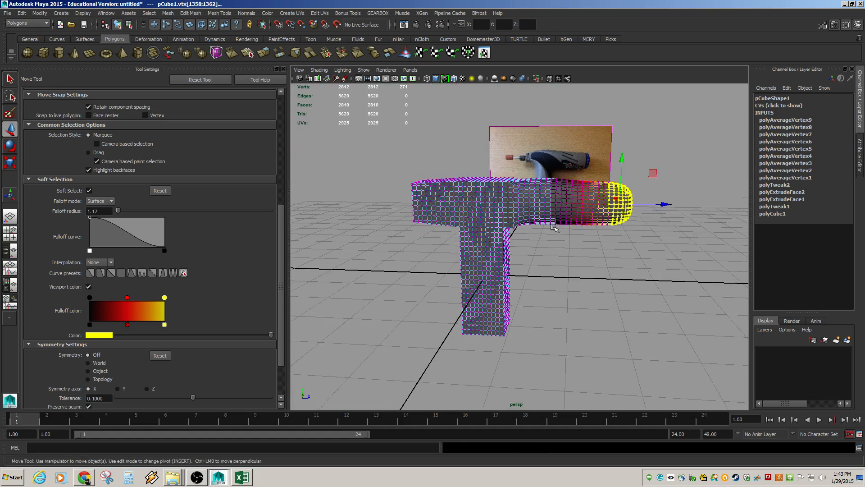
scroll(555, 229, "up", 5)
scroll(556, 228, "down", 5)
right_click_drag(568, 200, 592, 189)
left_click(592, 189)
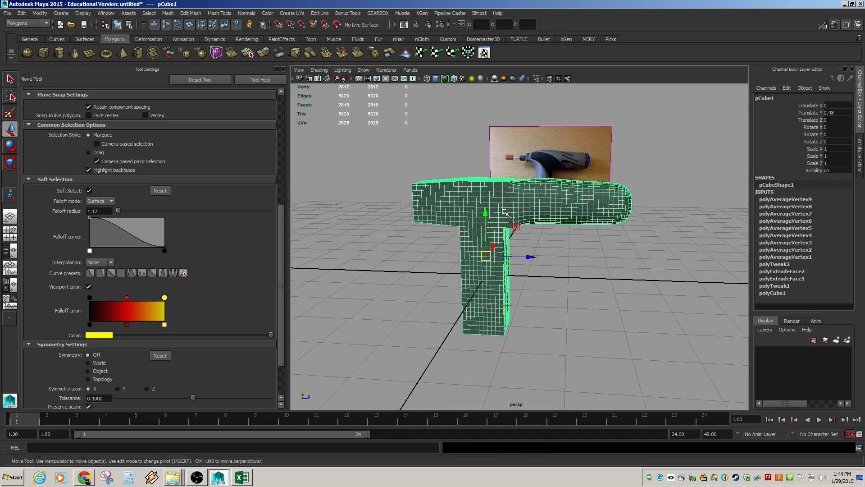
left_click(169, 14)
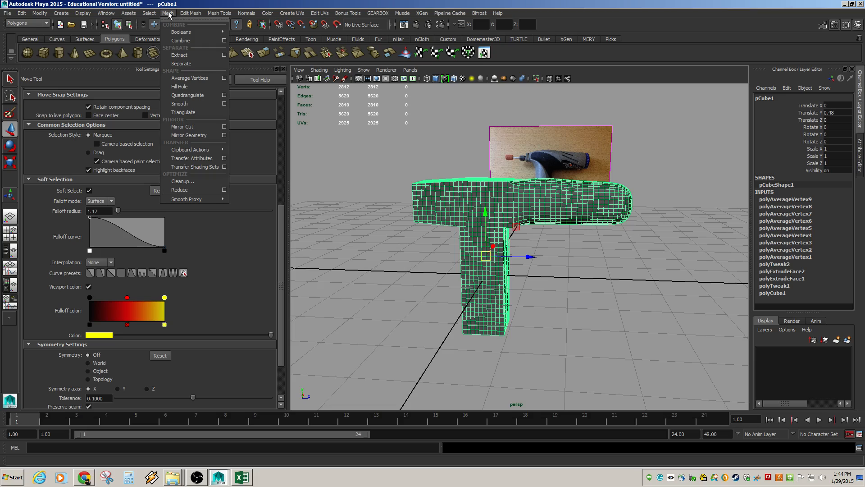
left_click(419, 166)
Turn off Soft Select and delete two lengthwise edge loops plus three loops around the barrel near the handle
scroll(473, 213, "up", 5)
scroll(582, 249, "down", 3)
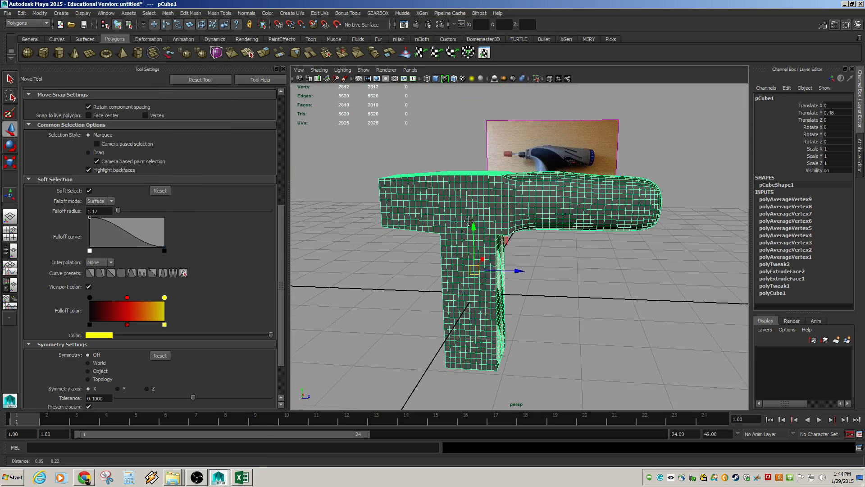
scroll(582, 248, "up", 4)
scroll(582, 248, "down", 1)
key("F8")
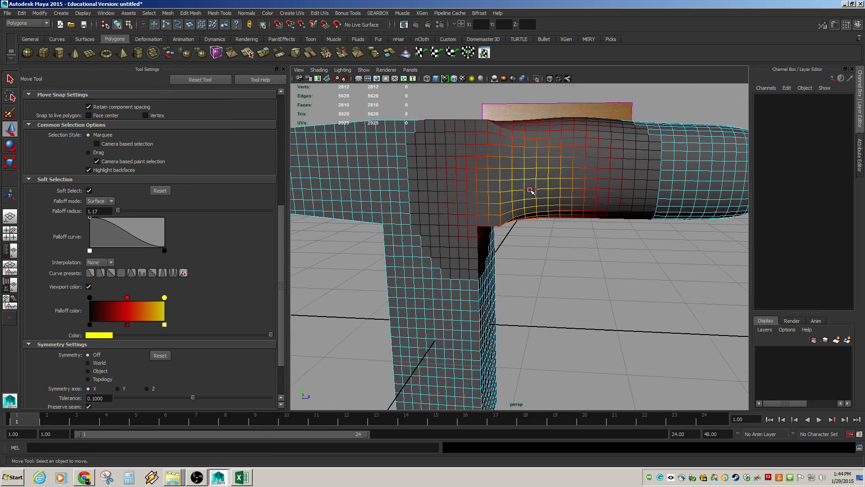
double_click(530, 191)
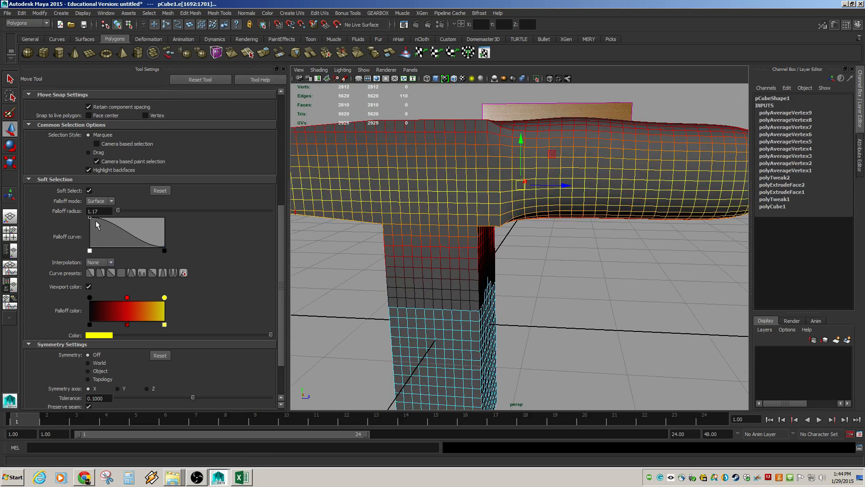
left_click(89, 190)
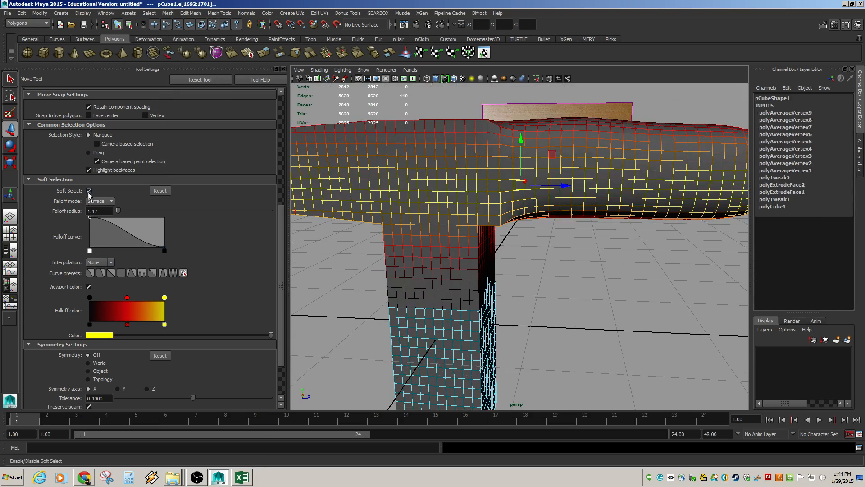
double_click(505, 168, "shift")
double_click(537, 163, "shift")
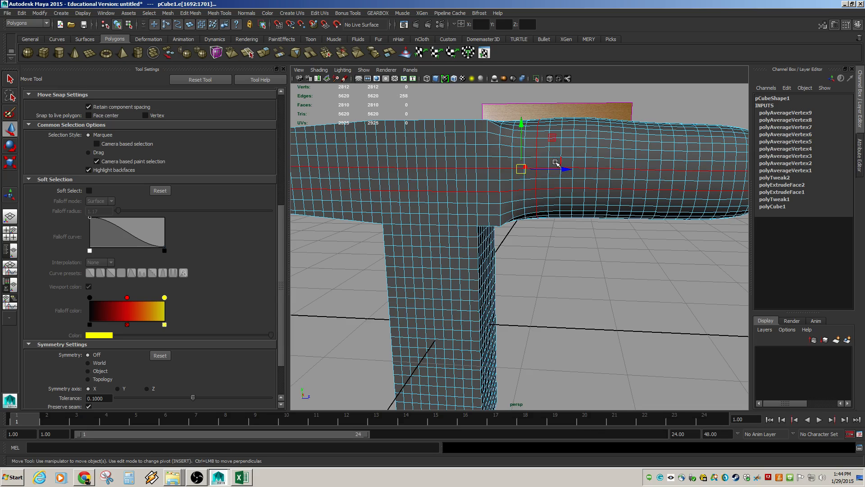
double_click(561, 162, "shift")
double_click(583, 163, "shift")
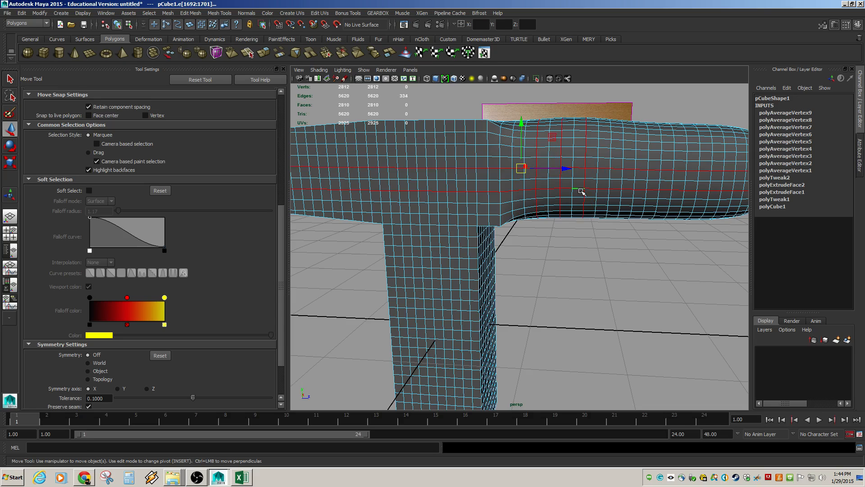
key("Delete")
Switch to vertex mode and try moving one vertex left behind by the deleted edge loops on the barrel's side
key("F9")
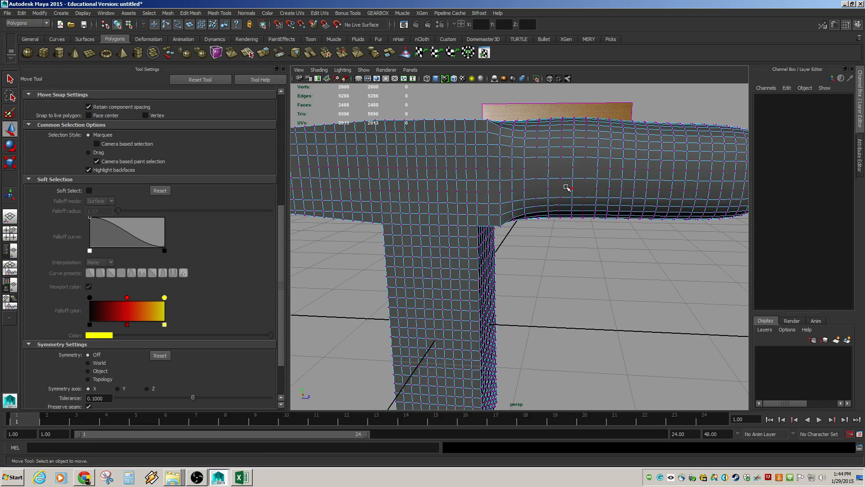
scroll(558, 185, "up", 4)
middle_click_drag(558, 185, 529, 243, "alt")
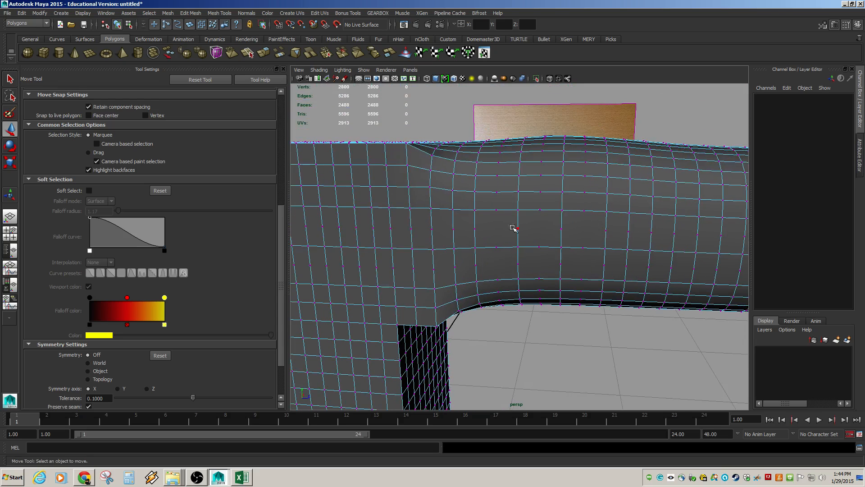
left_click(497, 210)
left_click_drag(497, 210, 499, 204)
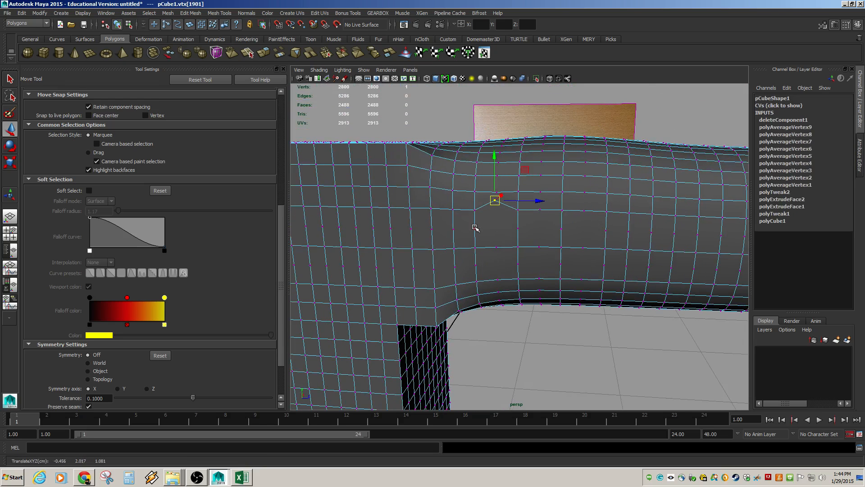
Undo the vertex move and the edge deletion, and delete the same edge loops together with their vertices
key("ctrl+z")
key("ctrl+z")
key("ctrl+z")
key("ctrl+z")
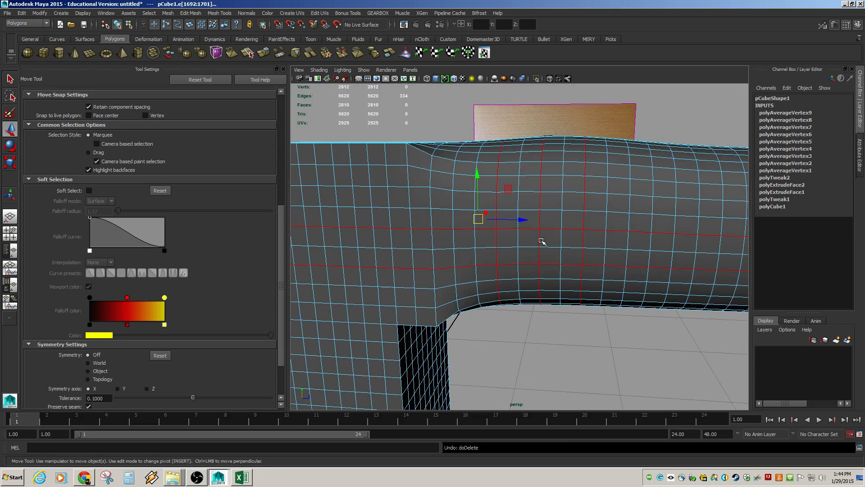
key("Delete")
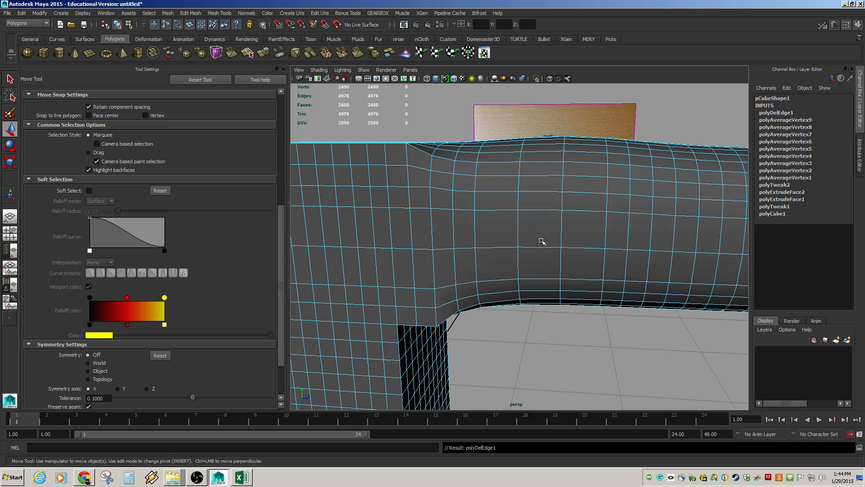
key("F9")
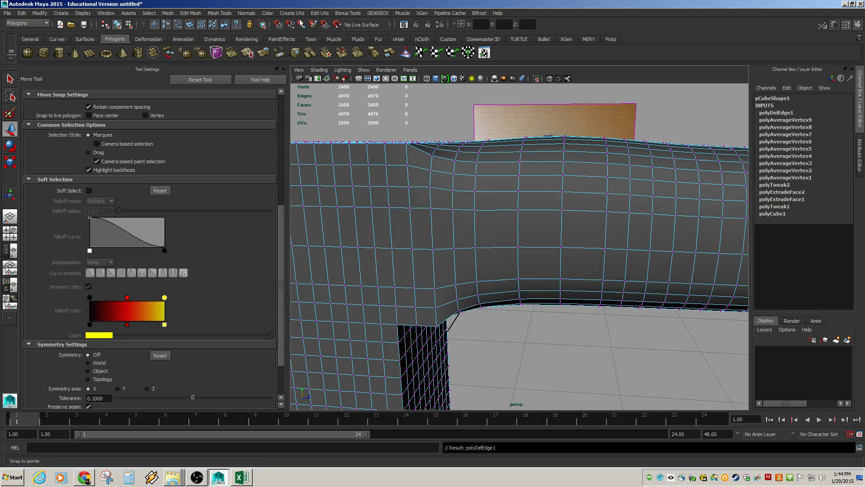
Locate the Delete Edge/Vertex command and run it with nothing selected
left_click(230, 14)
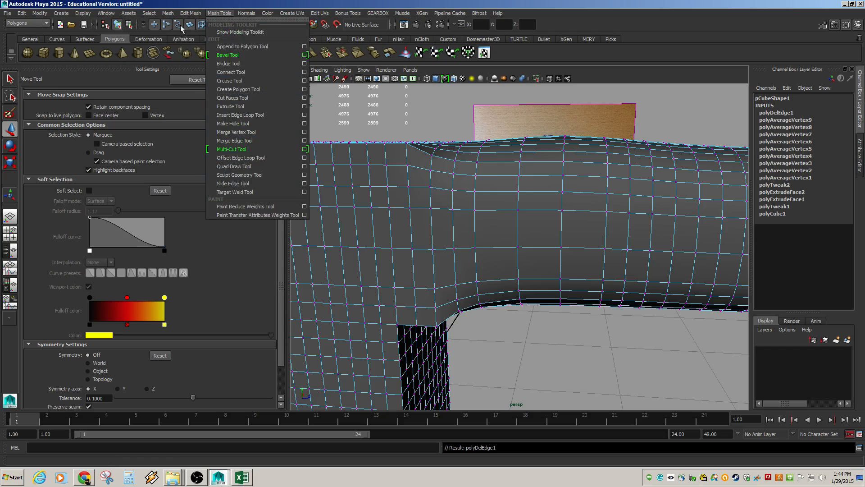
mouse_move(190, 13)
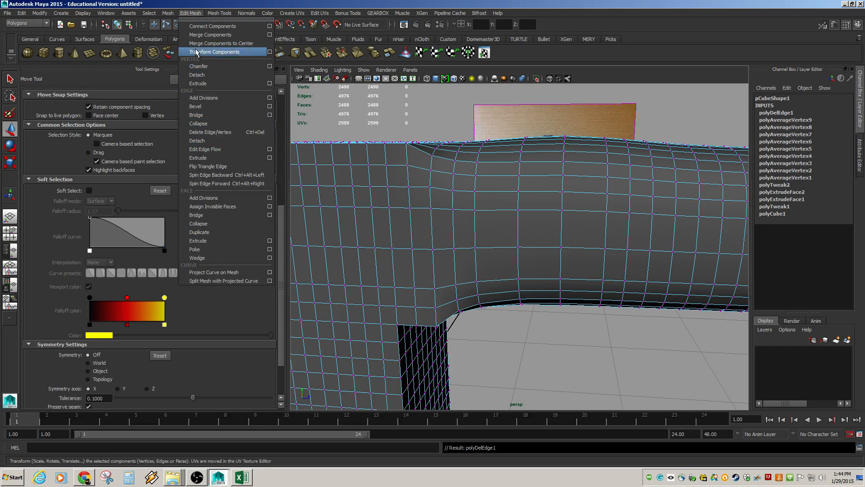
mouse_move(221, 18)
left_click(202, 134)
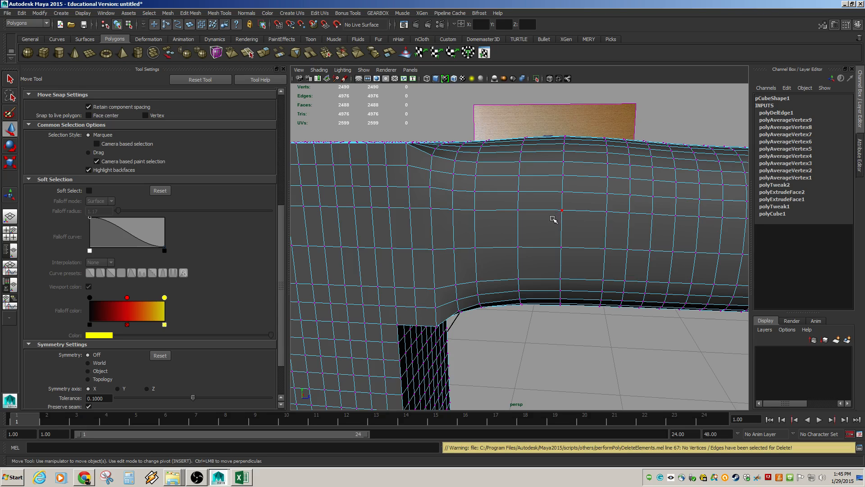
Select the whole mesh in object mode and apply Reduce by 50 percent with Preserve quads at 1.0
right_click_drag(545, 222, 522, 218)
left_click(568, 216)
scroll(522, 218, "up", 2)
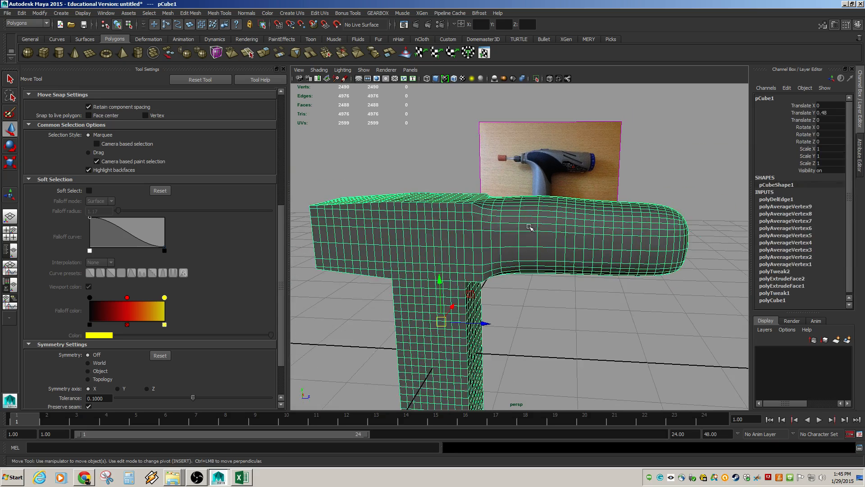
left_click(195, 13)
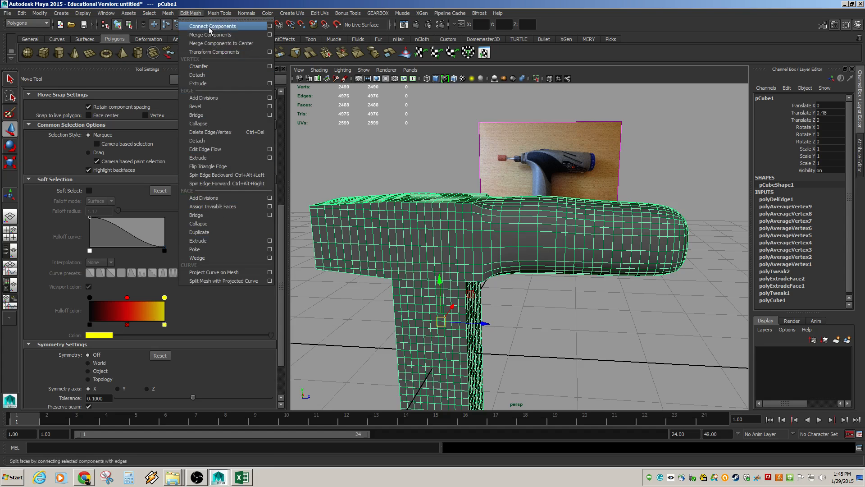
mouse_move(216, 13)
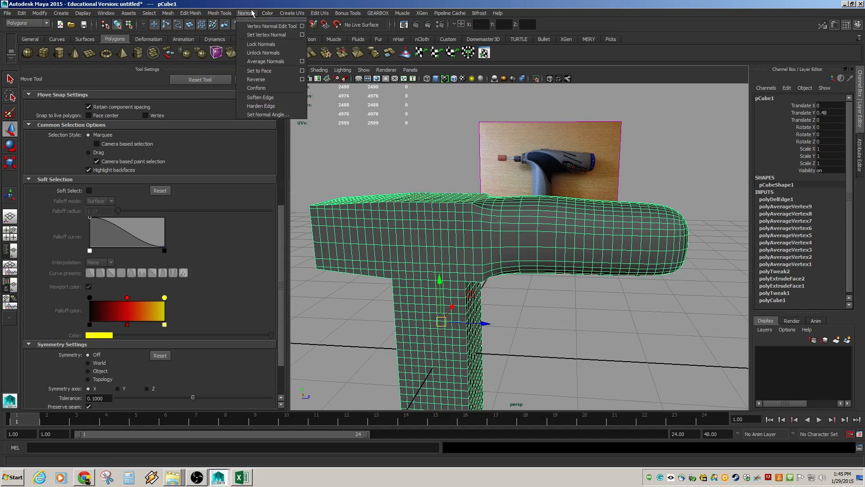
mouse_move(168, 15)
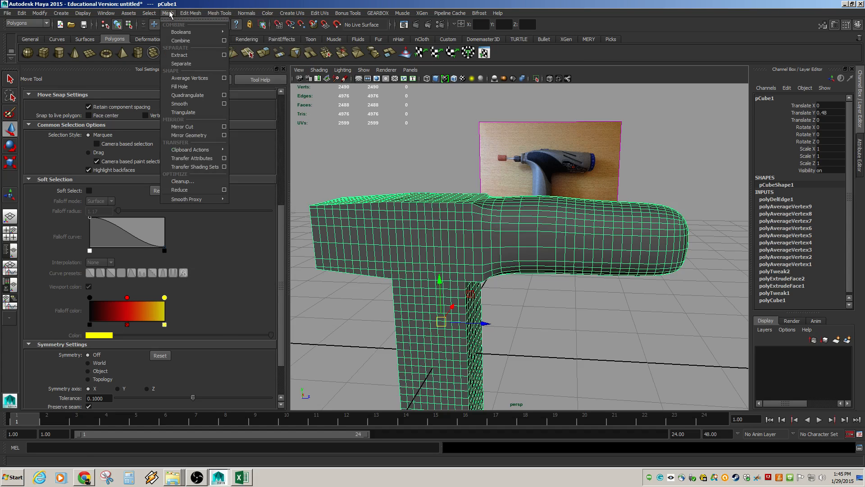
left_click(225, 190)
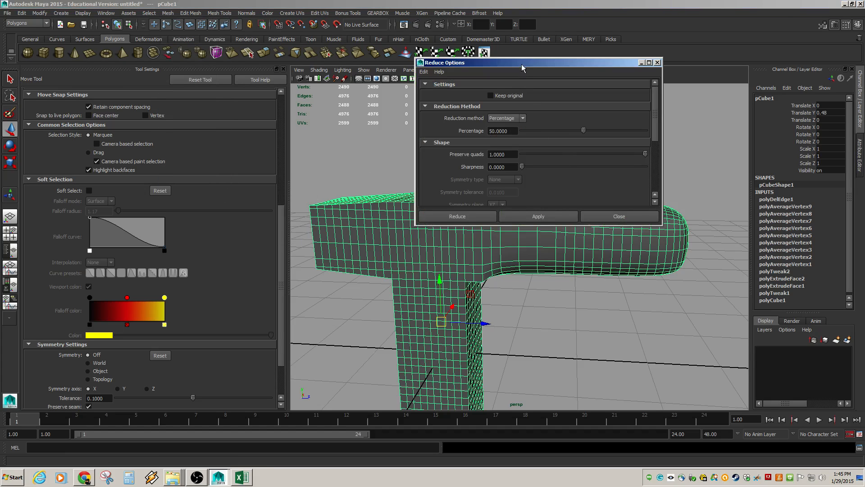
left_click_drag(522, 63, 593, 17)
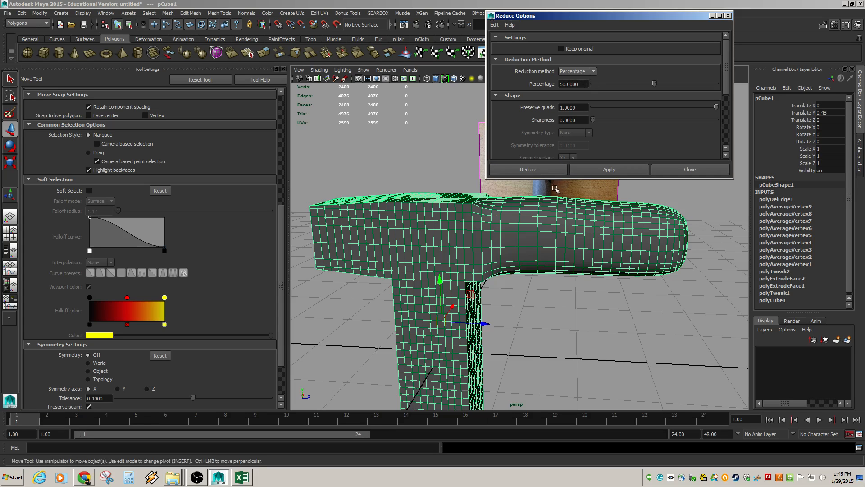
scroll(571, 142, "down", 2)
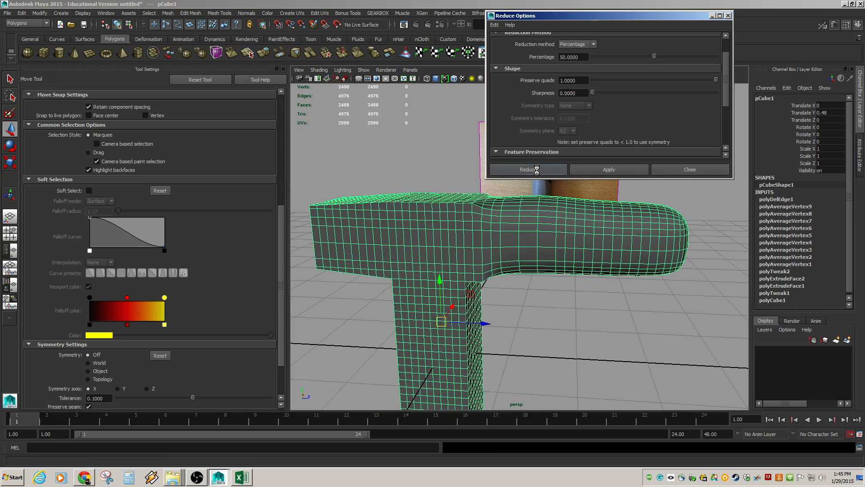
left_click(520, 245)
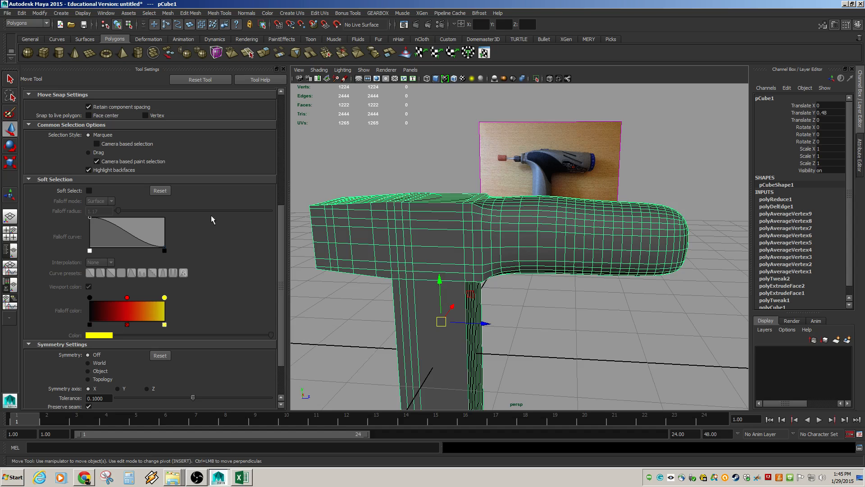
Repeat the 50 percent reduction on the mesh five more times to simplify it to a coarse T-shape
key("g")
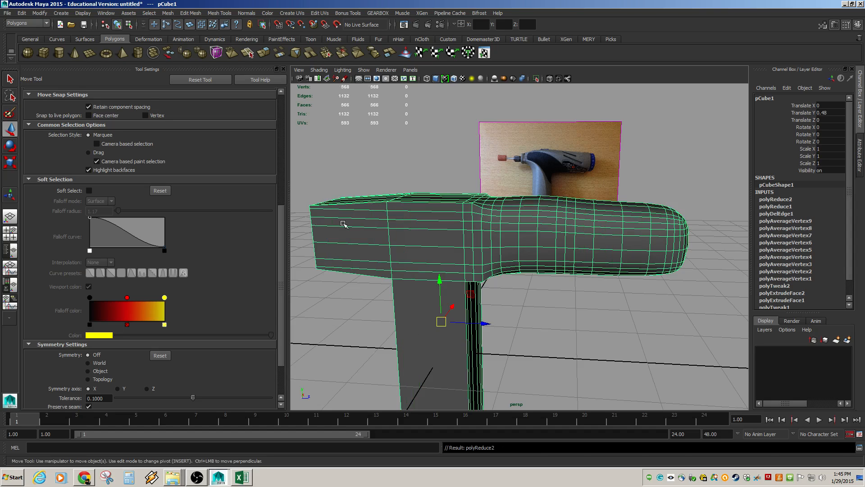
key("g")
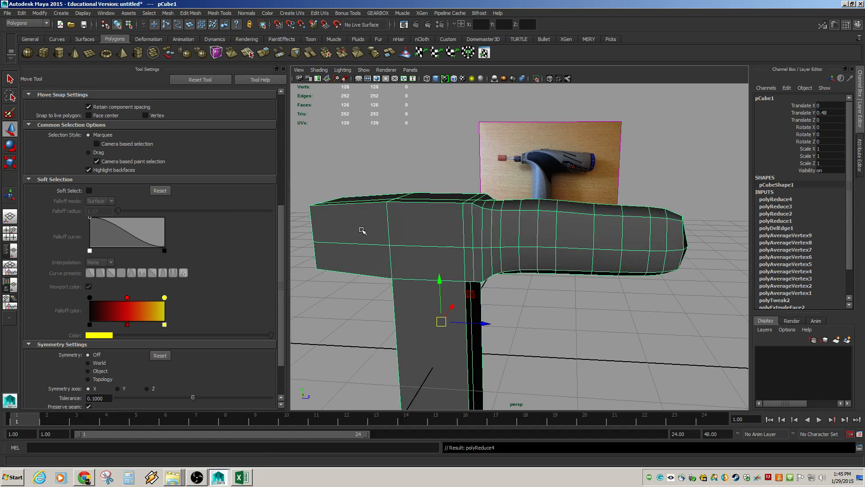
key("g")
key("g")
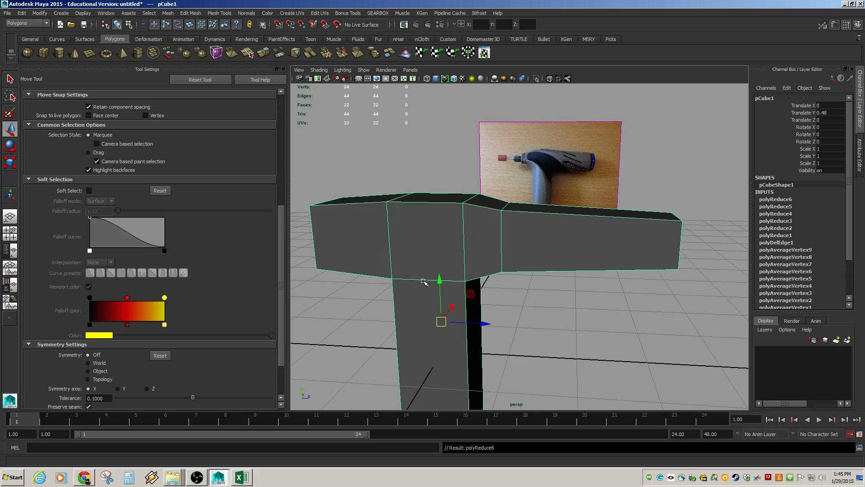
Repeat the 50 percent reduction on the T-shaped mesh two more times
mouse_move(443, 270)
left_mouse_down("alt")
mouse_move(657, 261)
mouse_move(382, 265)
mouse_move(427, 265)
mouse_move(448, 276)
left_mouse_up("alt")
right_click_drag(448, 276, 498, 267, "alt")
key("g")
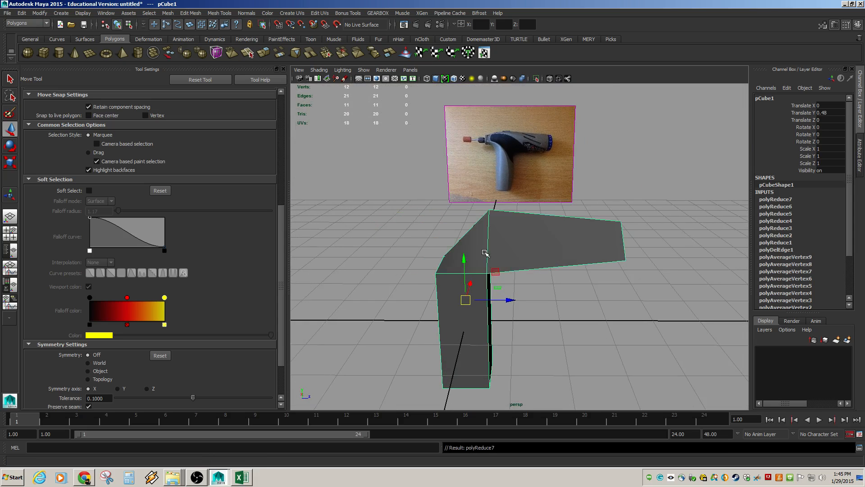
key("g")
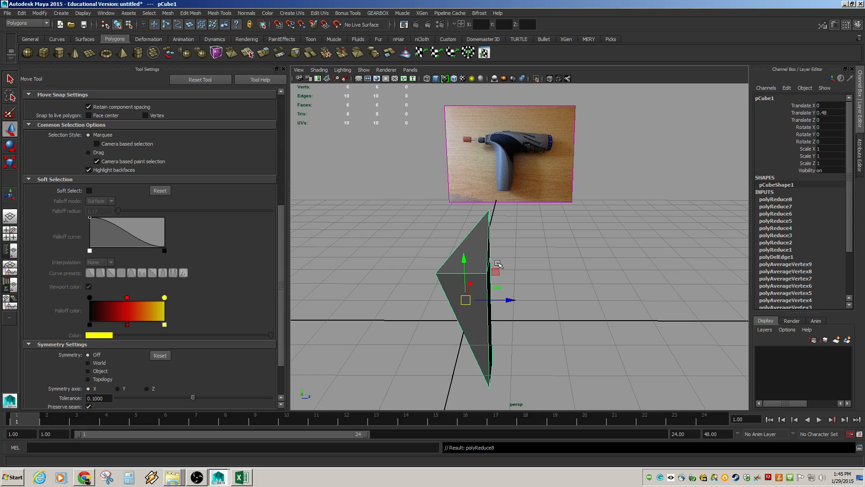
Delete the over-reduced mesh and create a new polygon cube at the origin in the left view
left_click_drag(486, 279, 461, 273, "alt")
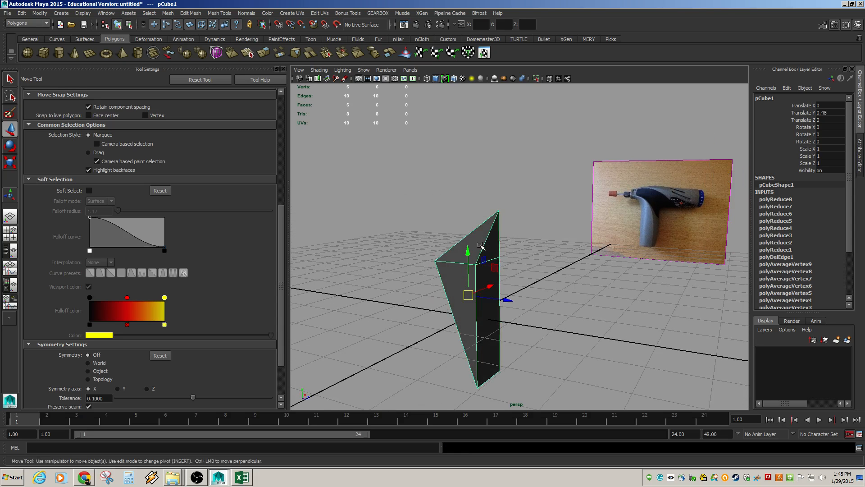
key("Delete")
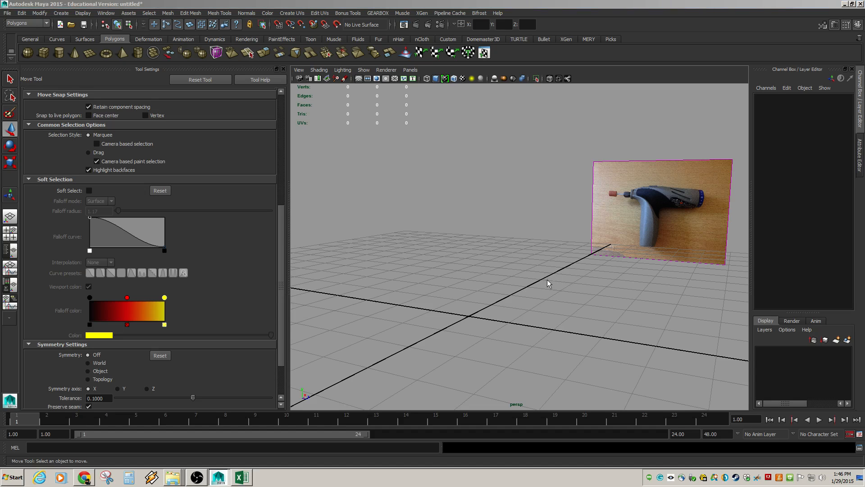
left_click_drag(549, 276, 517, 271)
scroll(539, 272, "down", 5)
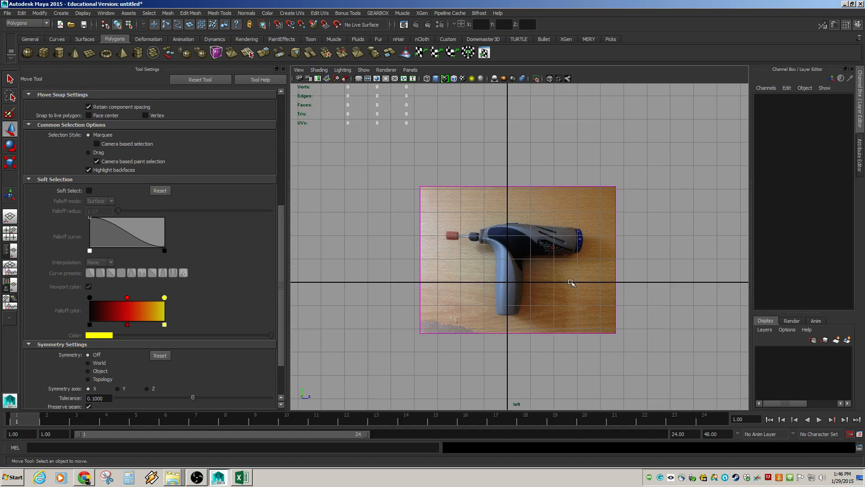
left_click(43, 53)
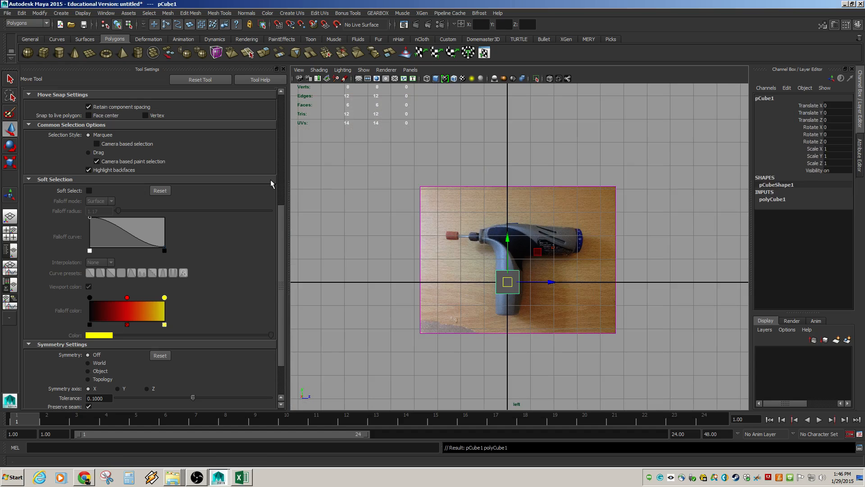
scroll(518, 301, "up", 3)
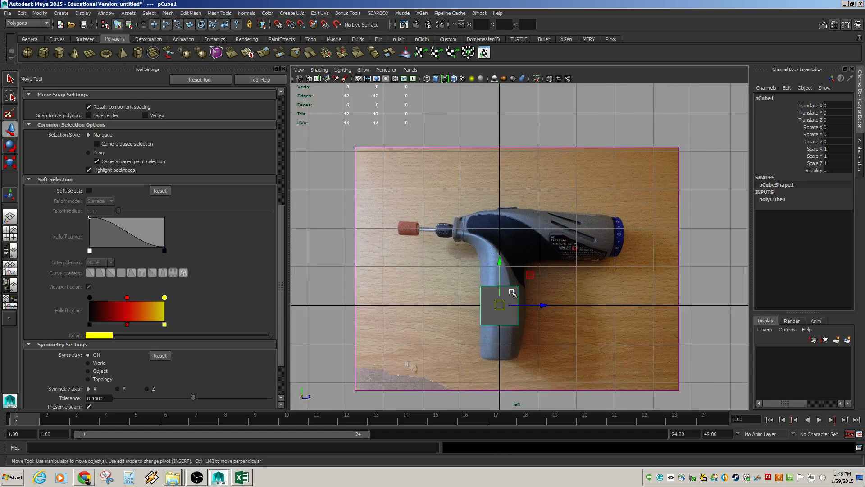
scroll(514, 295, "down", 4)
scroll(515, 299, "up", 2)
middle_click_drag(517, 295, 512, 263, "alt")
right_click_drag(514, 265, 572, 274, "alt")
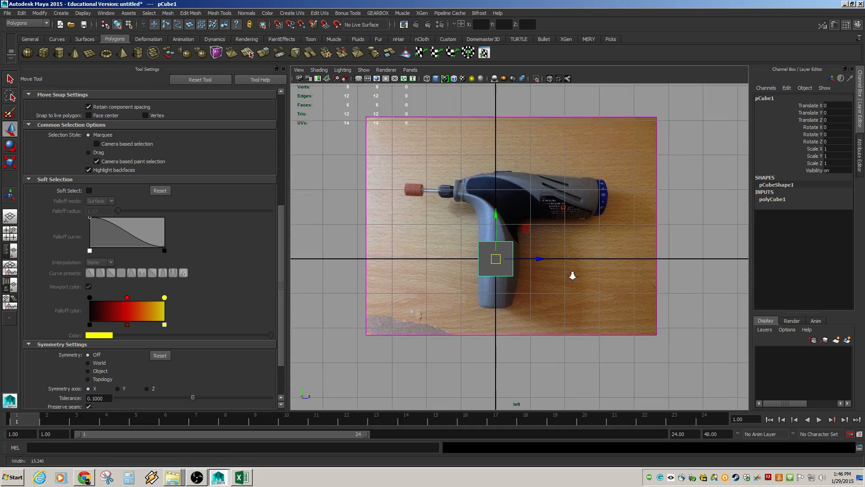
middle_click_drag(527, 272, 521, 247, "alt")
right_click_drag(522, 247, 671, 293, "alt")
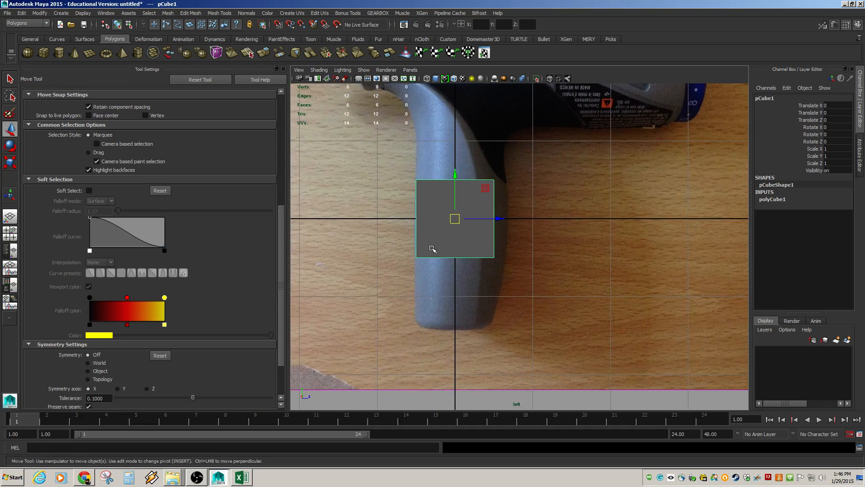
key("F8")
left_click_drag(401, 244, 506, 271)
left_click_drag(455, 259, 456, 328)
left_click_drag(393, 305, 425, 328)
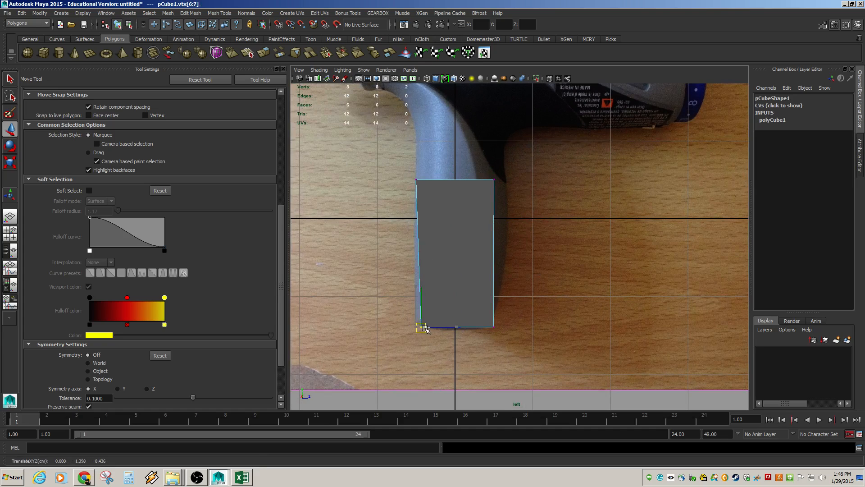
key("ctrl+z")
key("ctrl+z")
key("ctrl+z")
key("ctrl+z")
key("ctrl+z")
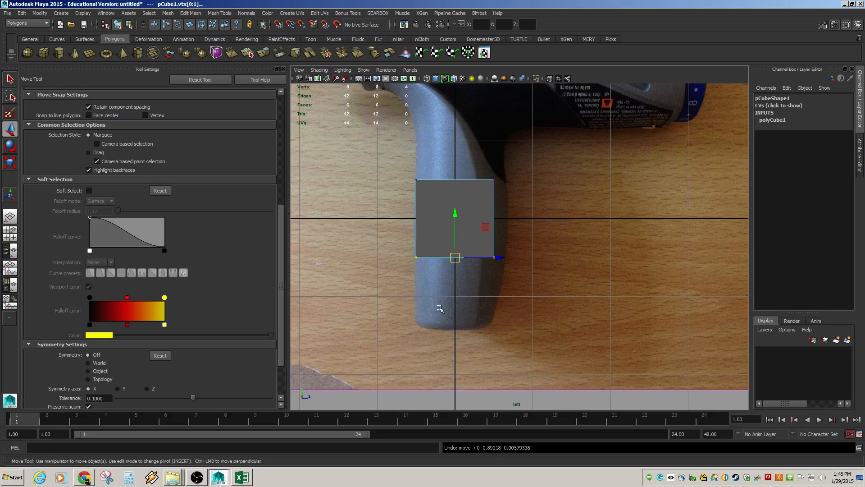
Return the cube to object mode and set its Subdivisions Width to 2, leaving the other subdivisions at 1
key("space")
left_click_drag(454, 269, 583, 291, "alt")
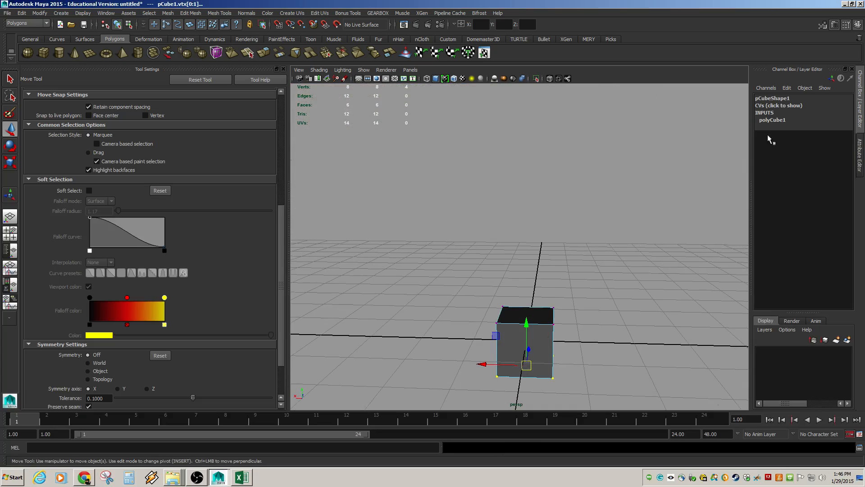
left_click(772, 122)
left_click(615, 230)
left_click(519, 332)
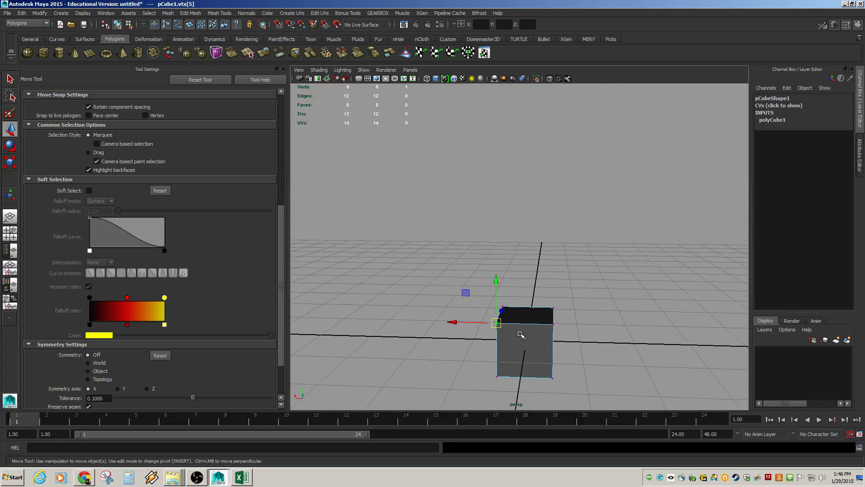
right_click_drag(531, 311, 555, 264)
left_click(530, 325)
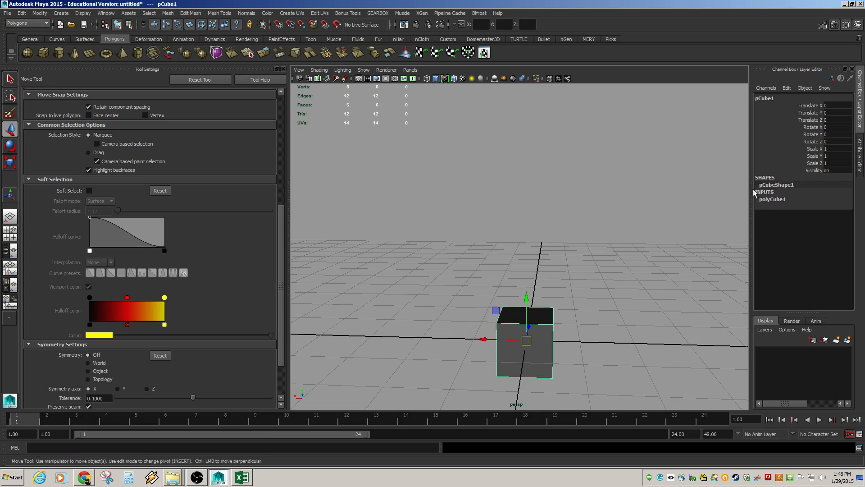
double_click(771, 199)
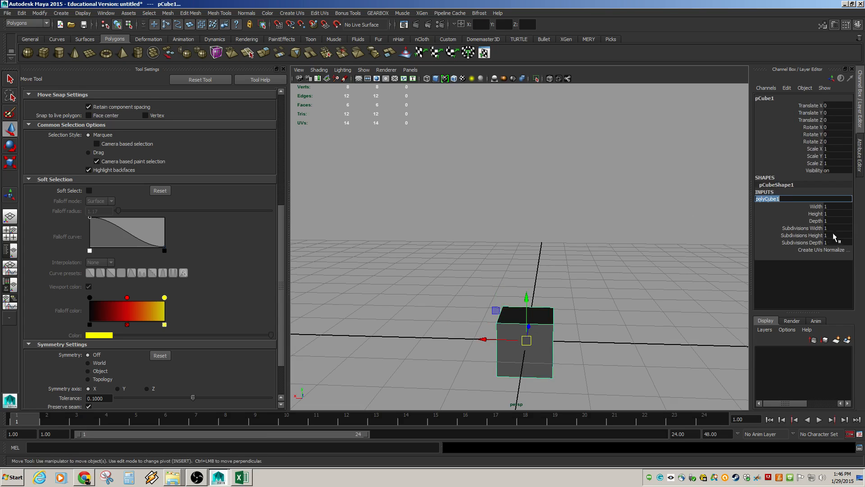
left_click(812, 242)
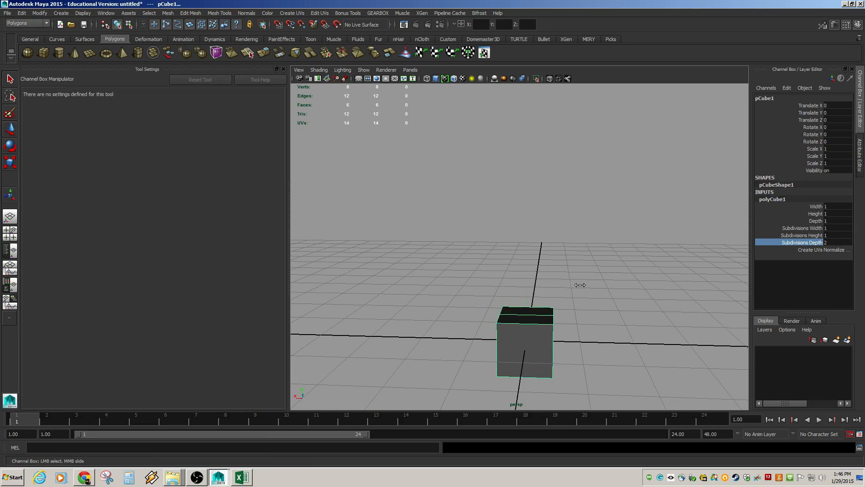
left_click(814, 229)
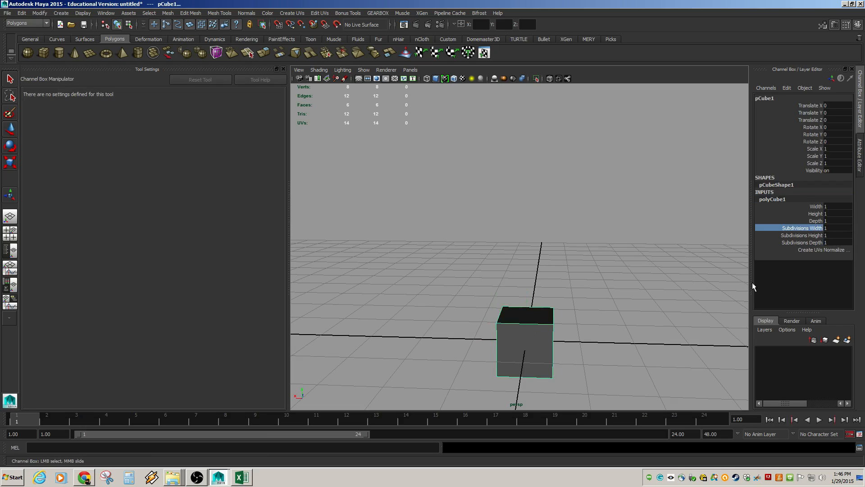
middle_click_drag(643, 288, 645, 291)
left_click_drag(642, 300, 484, 325, "alt")
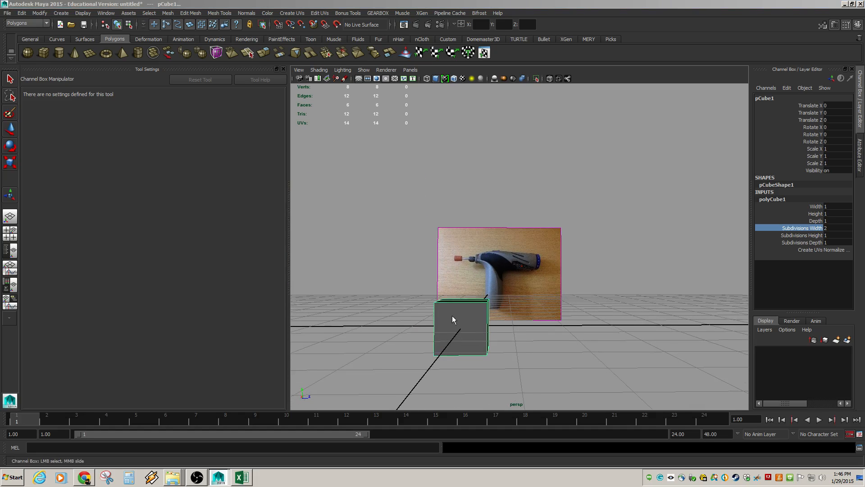
In the left view, move both upper corner vertex groups of the cube up to the top edge of the tool body in the reference
key("space")
key("F8")
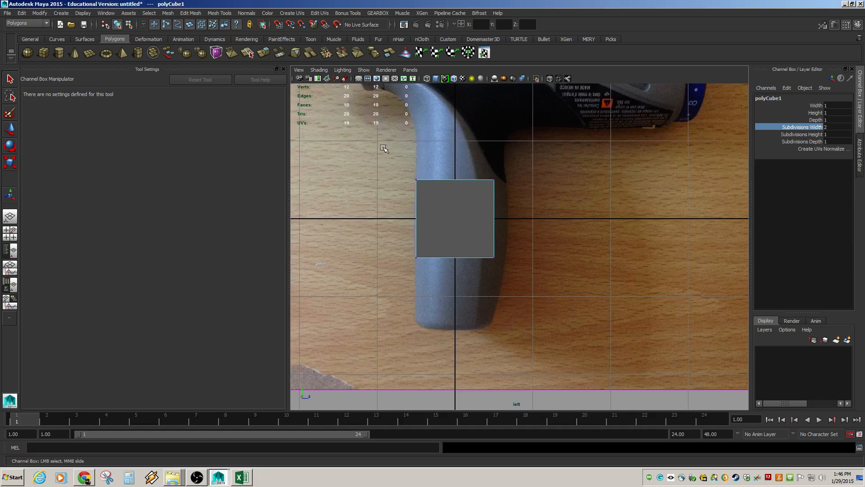
left_click_drag(385, 149, 439, 207)
key("w")
middle_click_drag(439, 207, 446, 273, "alt")
left_click_drag(425, 246, 434, 93)
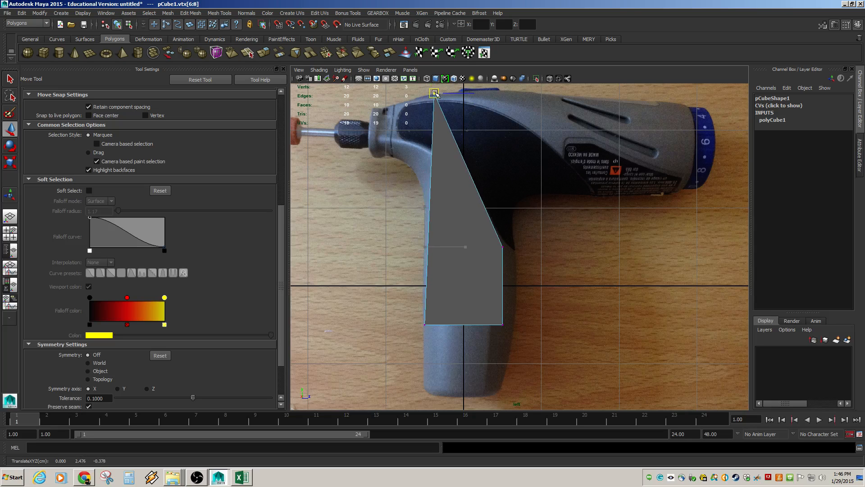
left_click_drag(477, 219, 518, 270)
left_click_drag(503, 247, 514, 91)
Move both lower corner vertex groups down to the base of the grip in the reference image
left_click_drag(401, 298, 424, 330)
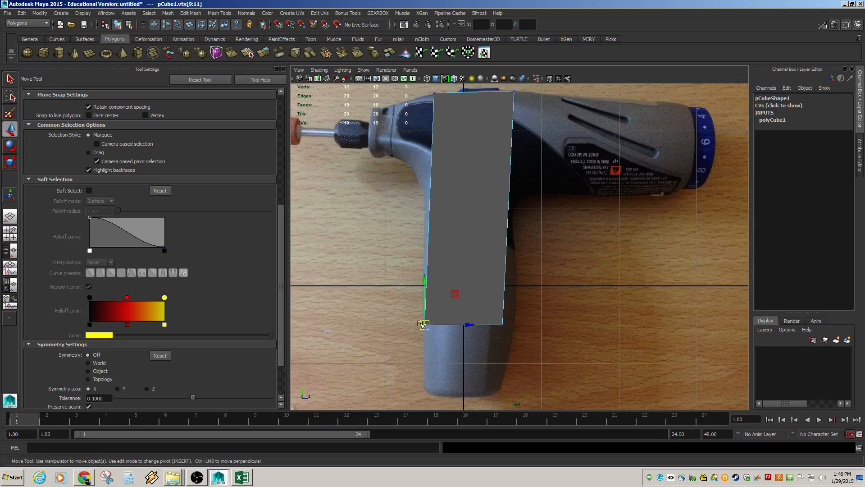
left_click_drag(456, 293, 457, 360)
left_click_drag(477, 303, 502, 396)
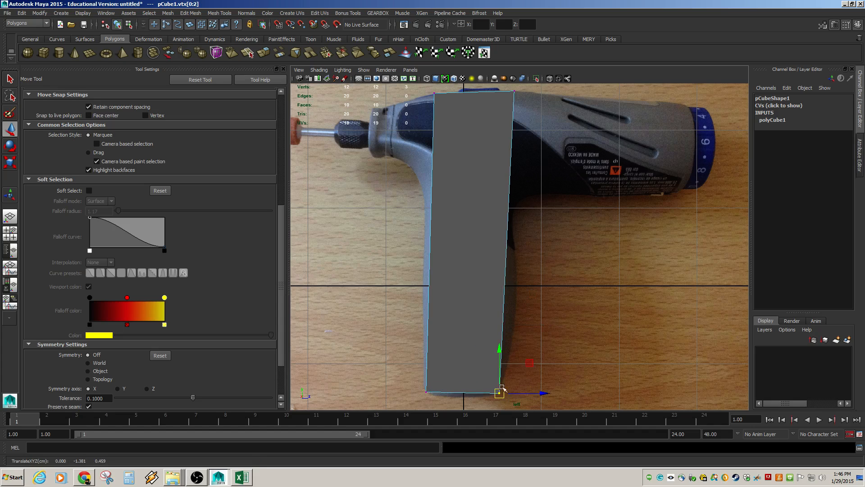
Insert an edge loop across the block just above where the tool body meets the grip
middle_click_drag(521, 321, 509, 393, "alt")
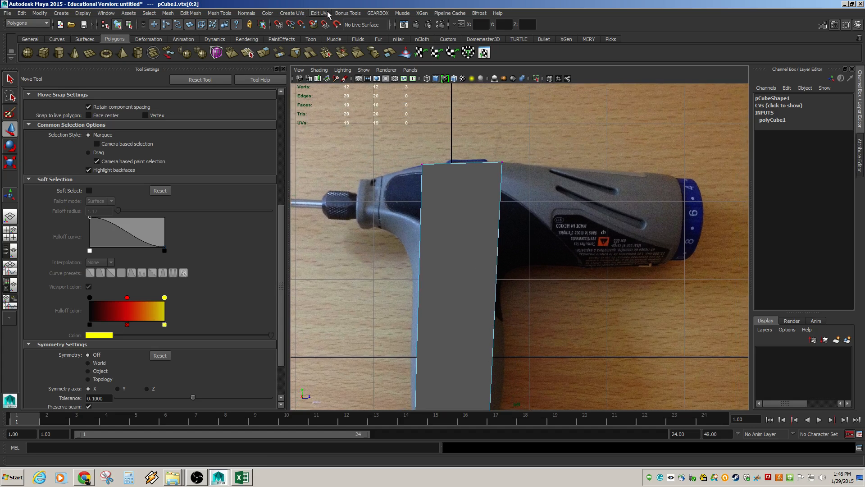
left_click(225, 14)
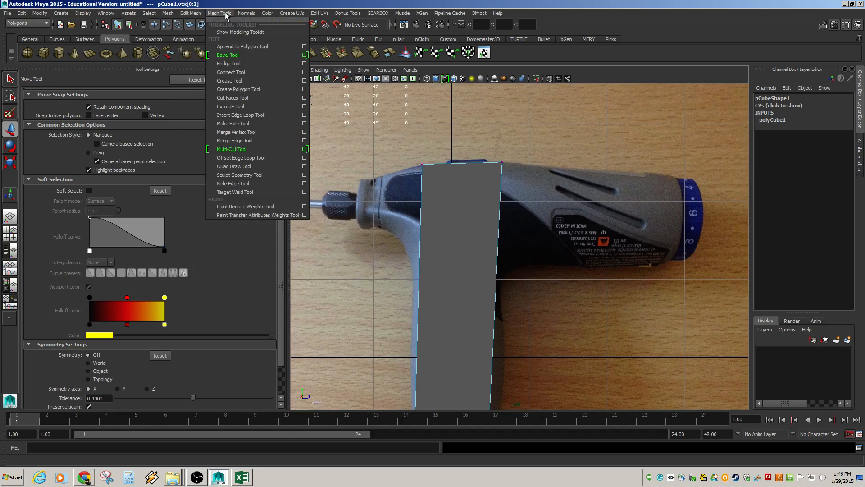
left_click(251, 115)
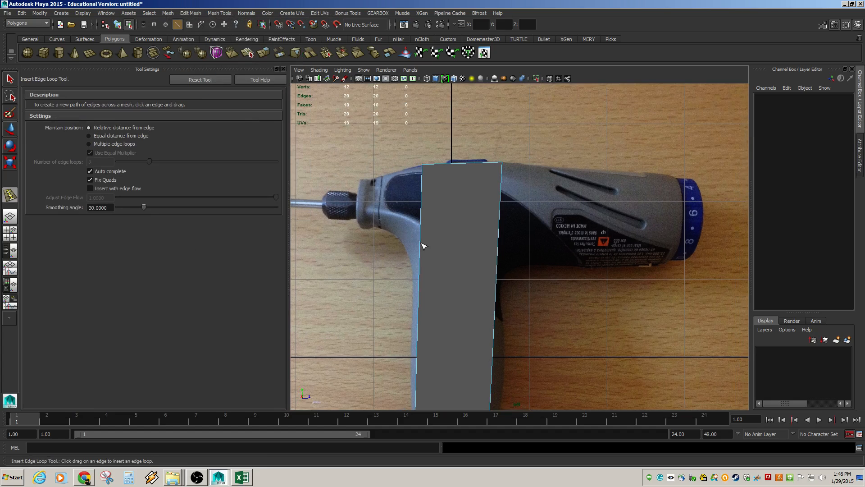
left_click_drag(420, 251, 425, 255)
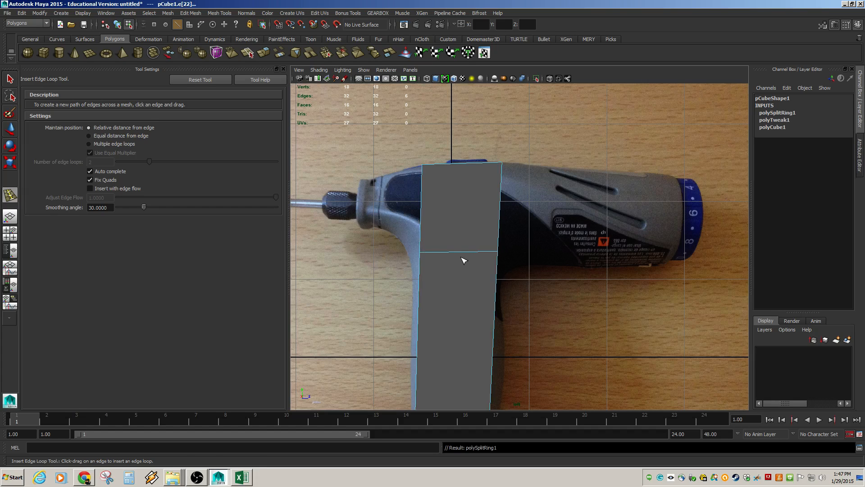
Move the new loop's vertices onto the reference outline, with the rear pair of the junction lower than the chuck side
key("w")
right_click_drag(445, 276, 439, 276)
left_click_drag(478, 235, 508, 267)
left_click_drag(498, 251, 504, 268)
mouse_move(399, 242)
left_mouse_down()
mouse_move(443, 270)
mouse_move(411, 254)
left_mouse_up()
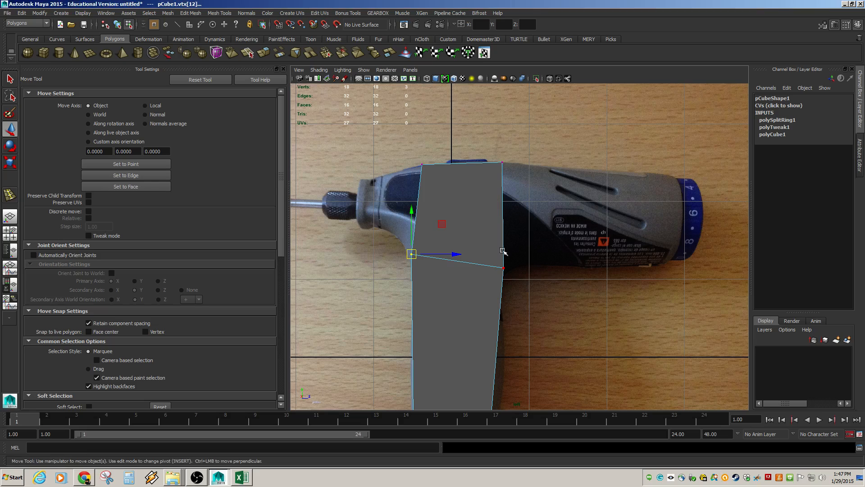
Select only the two tail-side faces of the upper section and extrude them about 2.28 units along the tool body toward its blue end cap
key("F11")
left_click_drag(565, 168, 490, 211)
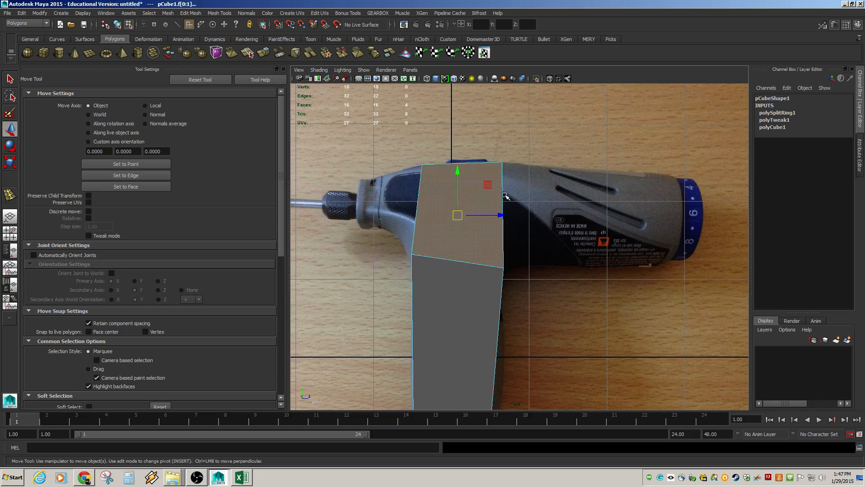
left_click_drag(505, 197, 515, 245, "alt")
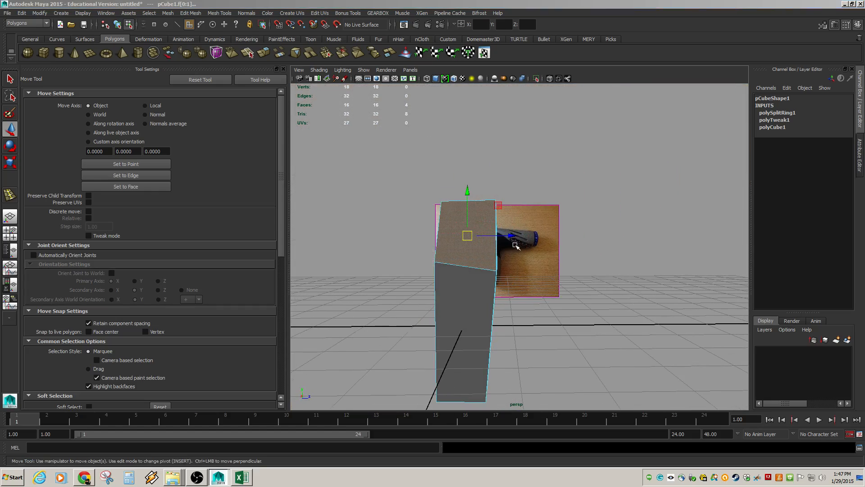
key("space")
key("space")
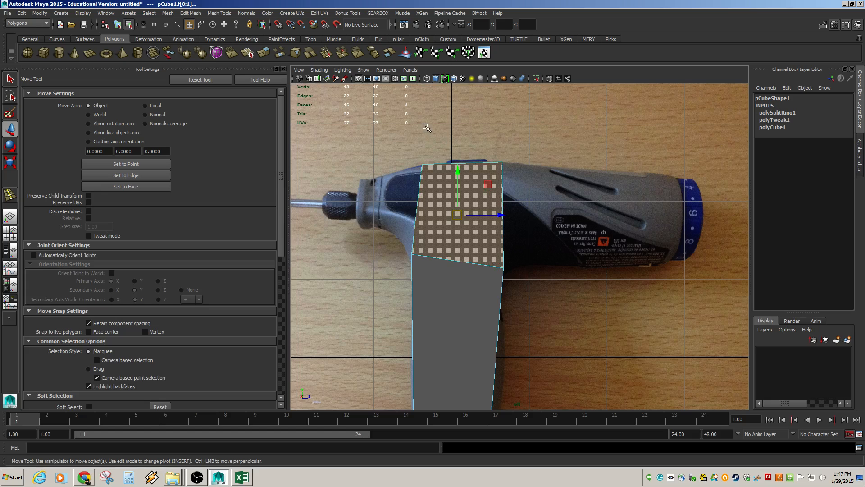
left_click_drag(426, 128, 457, 213, "ctrl")
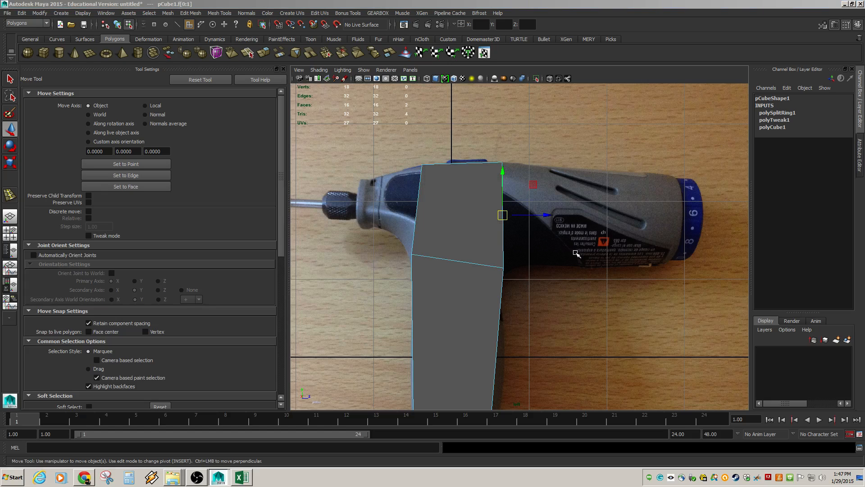
key("space")
key("space")
left_click_drag(563, 234, 522, 251, "alt")
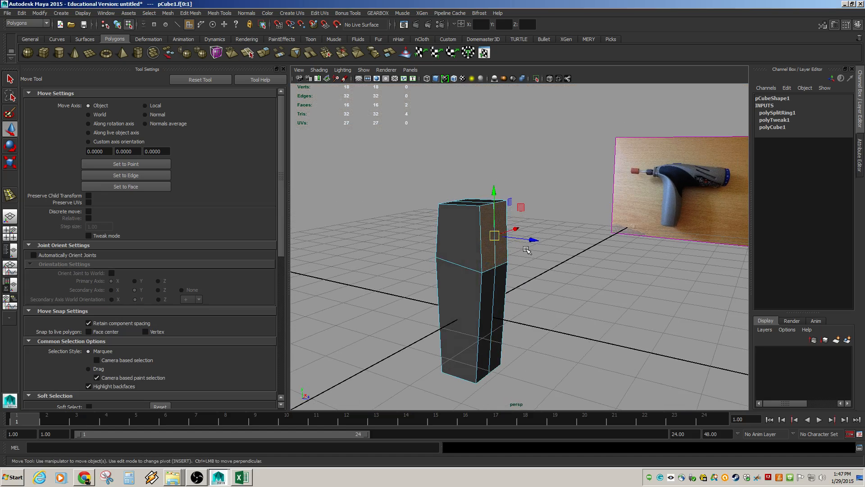
key("space")
key("space")
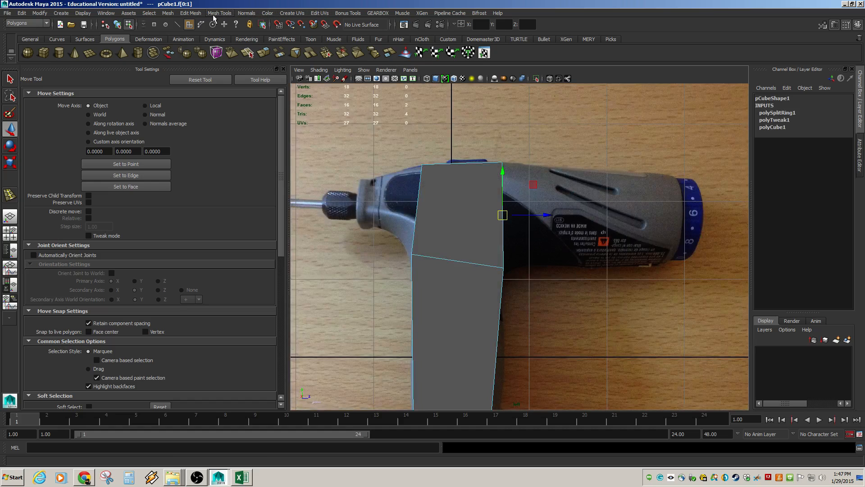
left_click(191, 13)
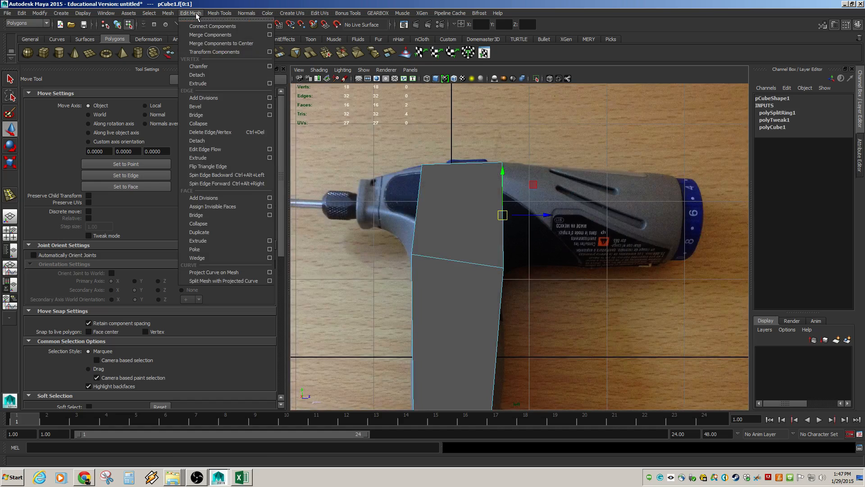
left_click(210, 240)
left_click_drag(531, 218, 707, 212)
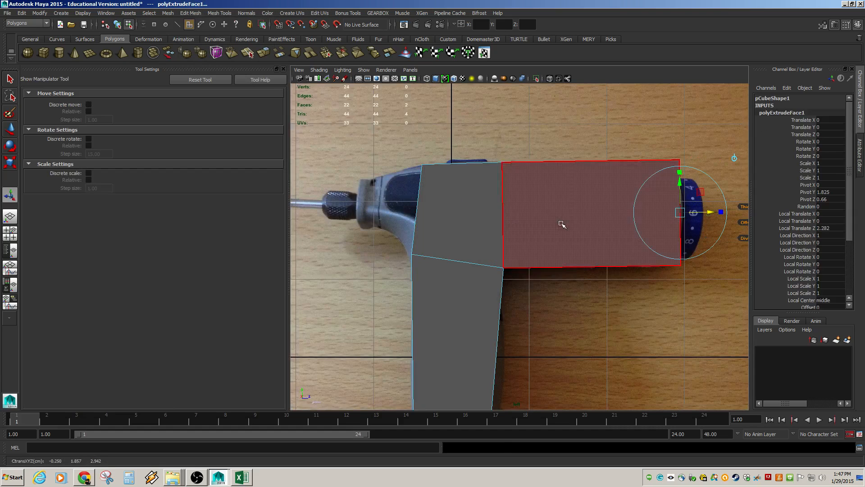
Select the chuck-side faces of the upper section and extrude them about 0.84 units toward the chuck
left_click(429, 215)
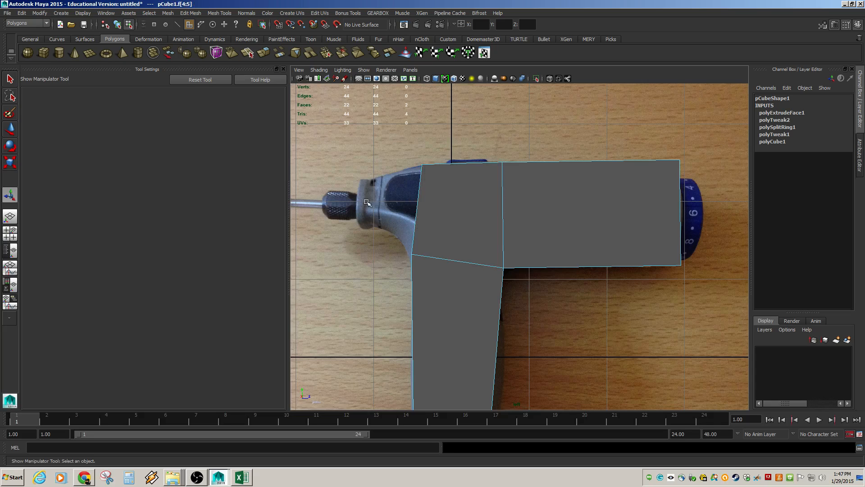
key("ctrl+e")
left_click_drag(408, 201, 335, 203)
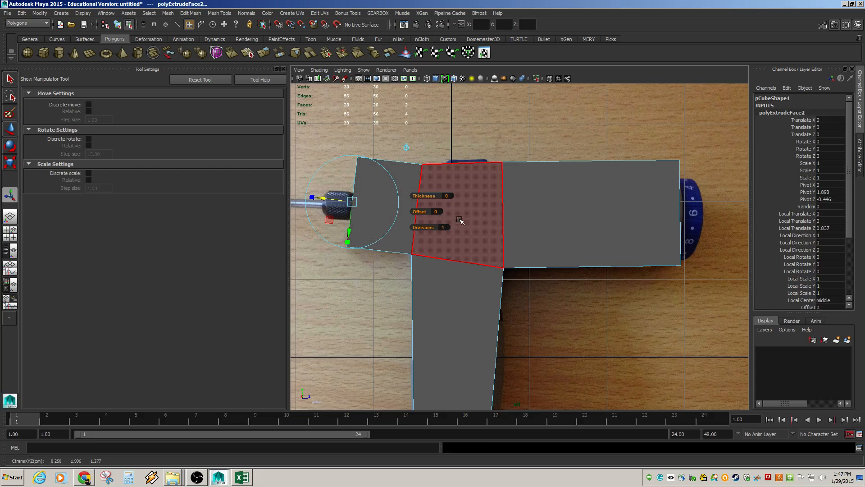
Move the upper and lower corner vertices at the tail end inward to match the body outline at the blue cap
key("F9")
left_click_drag(665, 137, 687, 166)
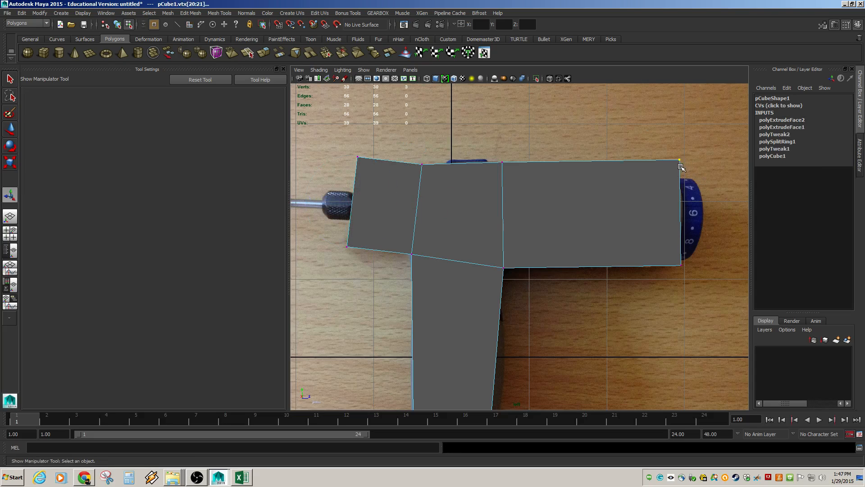
key("w")
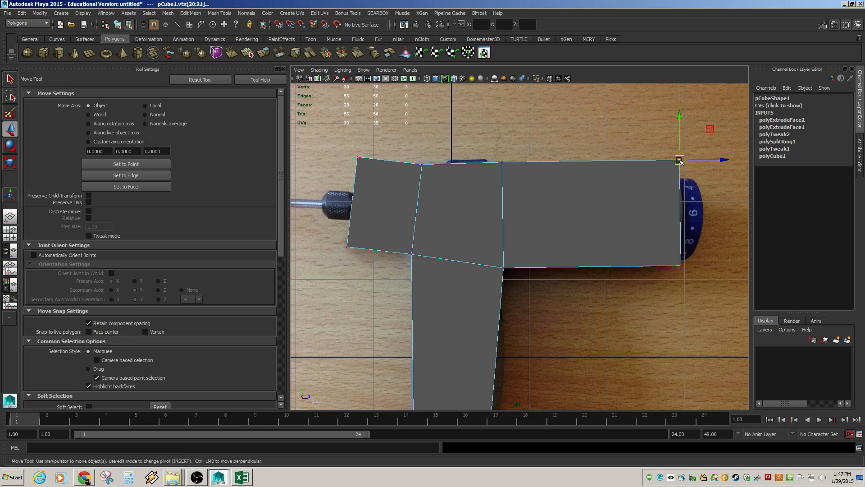
left_click_drag(680, 161, 679, 177)
left_click_drag(690, 274, 672, 266)
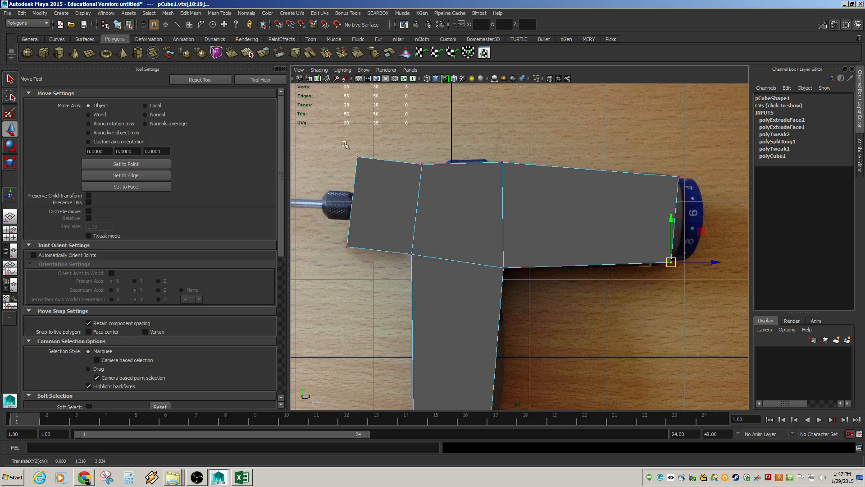
Move the upper and lower vertices of the chuck-side extrusion inward so the nose tapers to the collar in the photo
left_click(358, 157)
left_click_drag(358, 157, 359, 179)
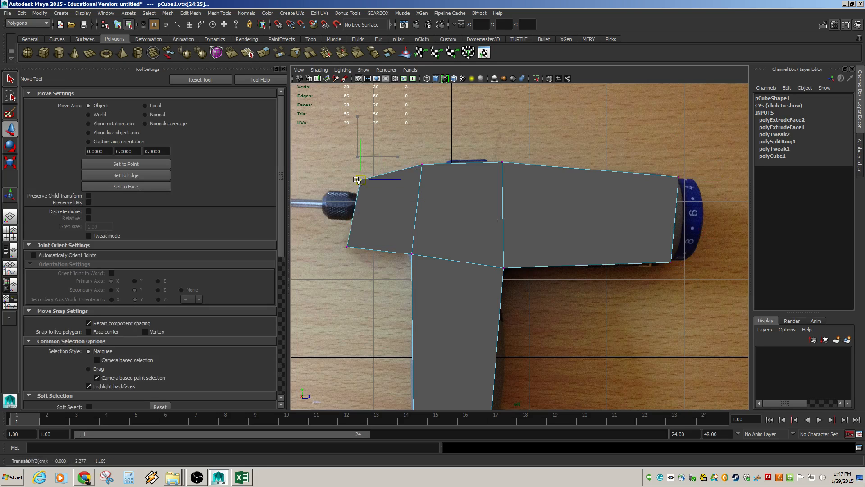
left_click_drag(320, 213, 359, 231)
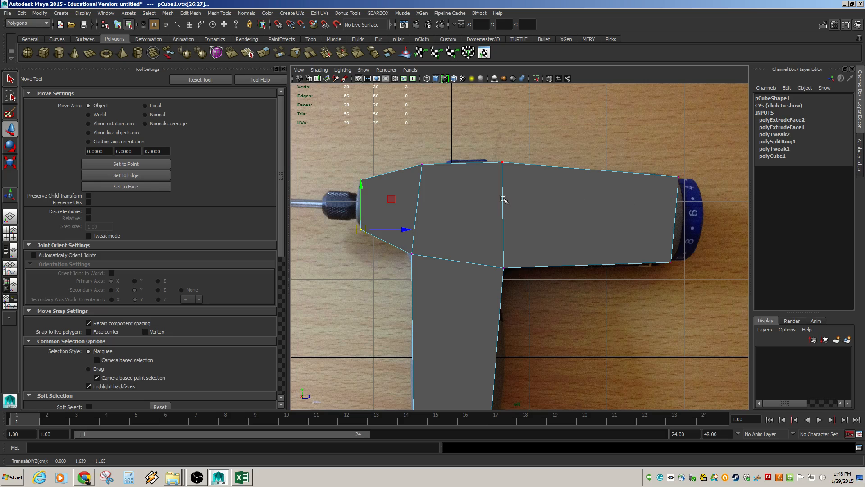
Select the three upper side edges on each side of the tool body and lower them slightly to form a ridge along the centerline
key("space")
key("space")
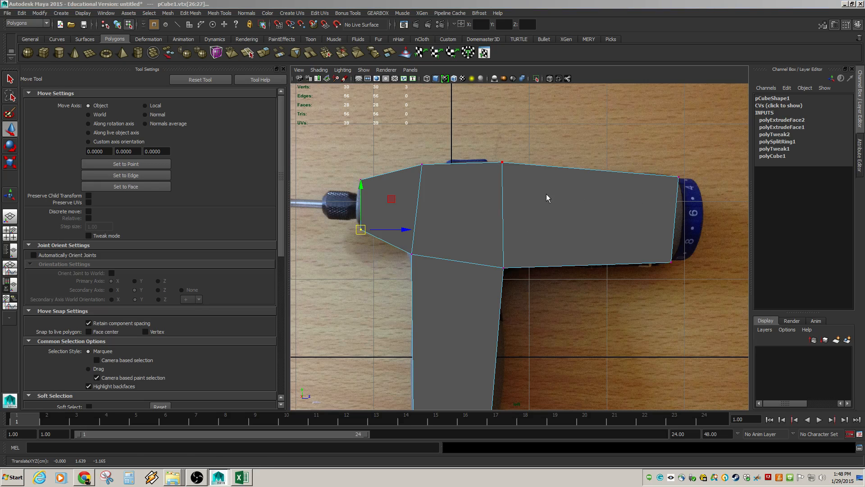
left_click_drag(552, 225, 492, 228, "alt")
right_click_drag(493, 228, 582, 240, "alt")
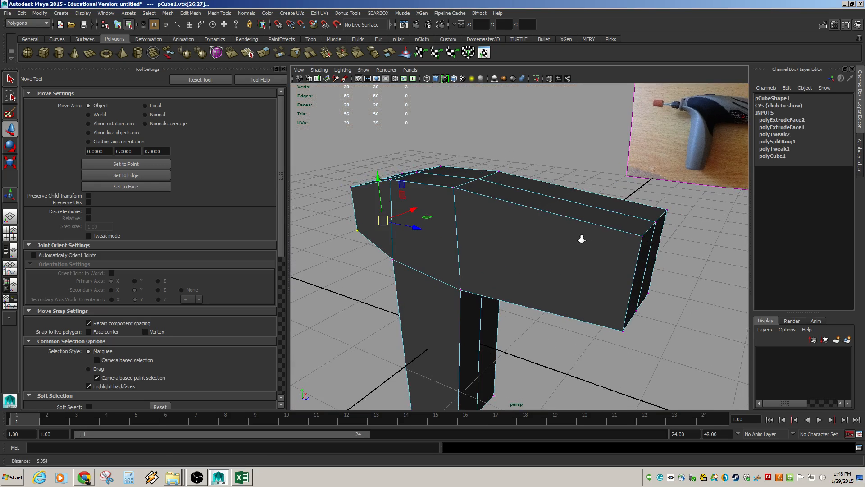
left_click_drag(514, 239, 547, 239, "alt")
right_click_drag(546, 238, 549, 218)
left_click(555, 214)
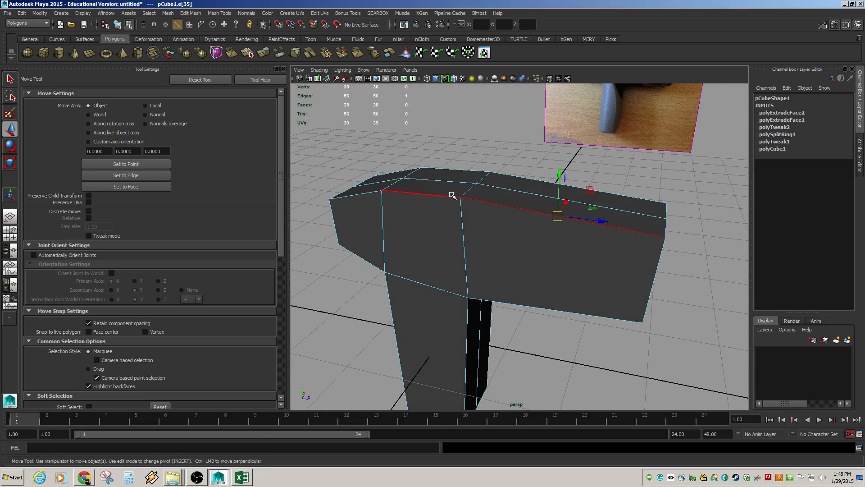
left_click(436, 195, "shift")
left_click(363, 193, "shift")
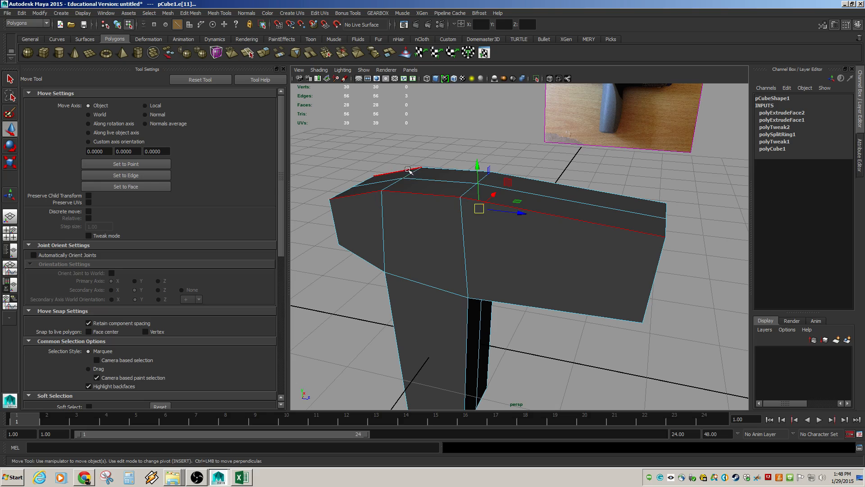
left_click(407, 170, "shift")
left_click(443, 171, "shift")
left_click(560, 185, "shift")
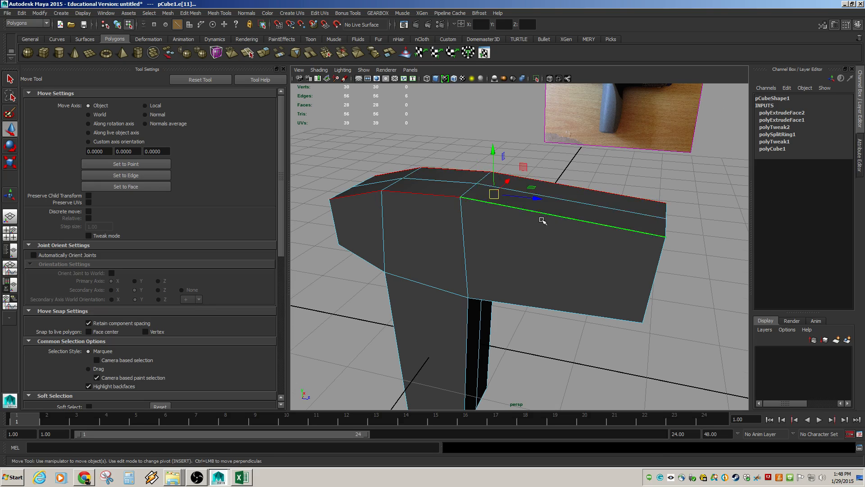
left_click_drag(543, 220, 504, 217, "alt")
left_click_drag(493, 160, 493, 175)
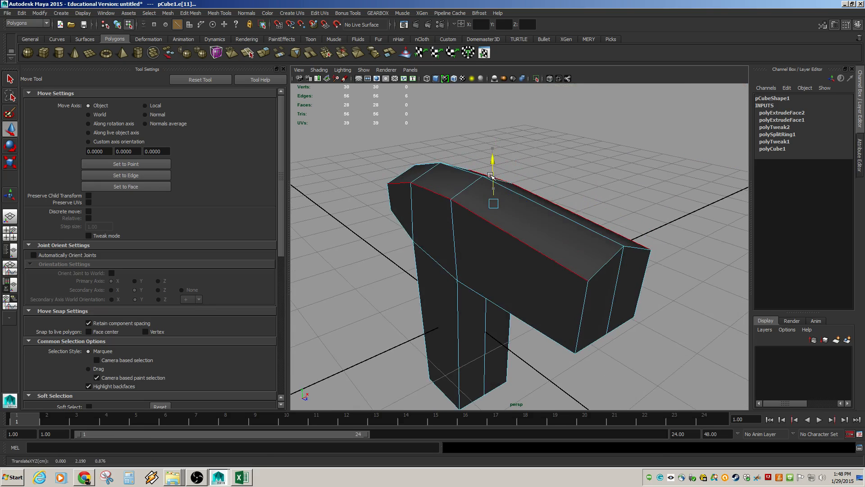
From above, select all faces on the positive X side of the centerline and delete them to leave half the model
left_click_drag(438, 198, 344, 234, "alt")
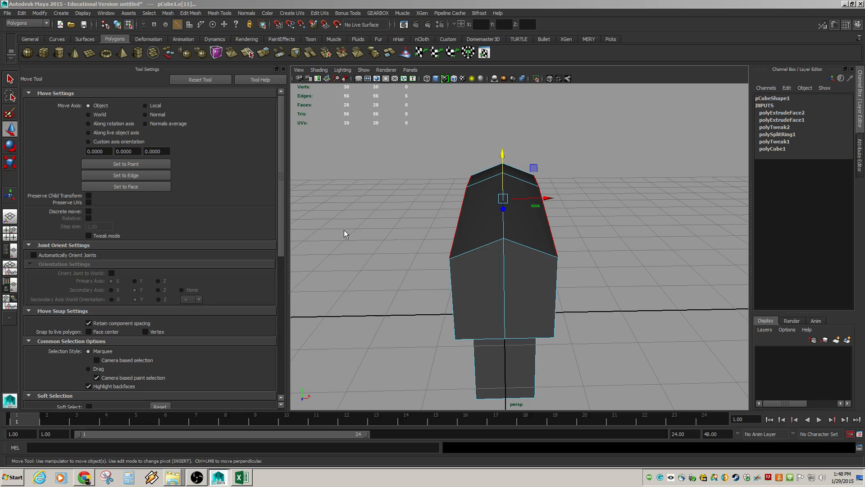
key("space")
key("space")
right_click_drag(491, 272, 699, 280, "alt")
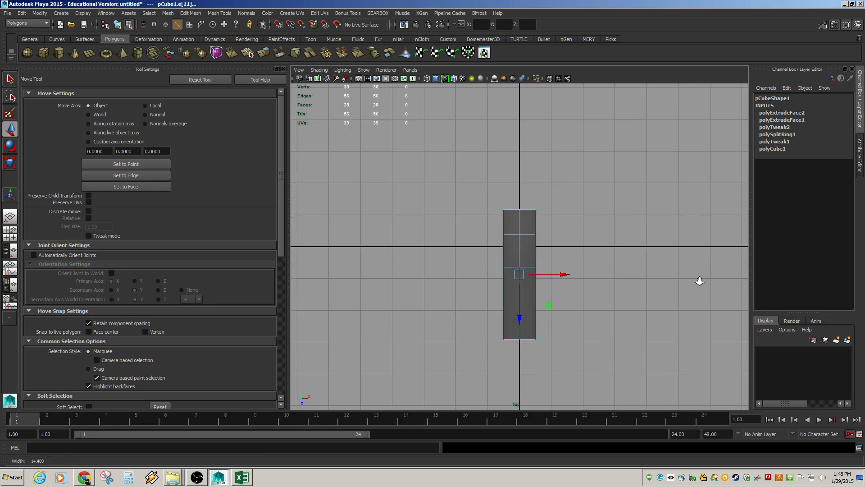
middle_click_drag(699, 280, 680, 226, "alt")
scroll(513, 257, "up", 2)
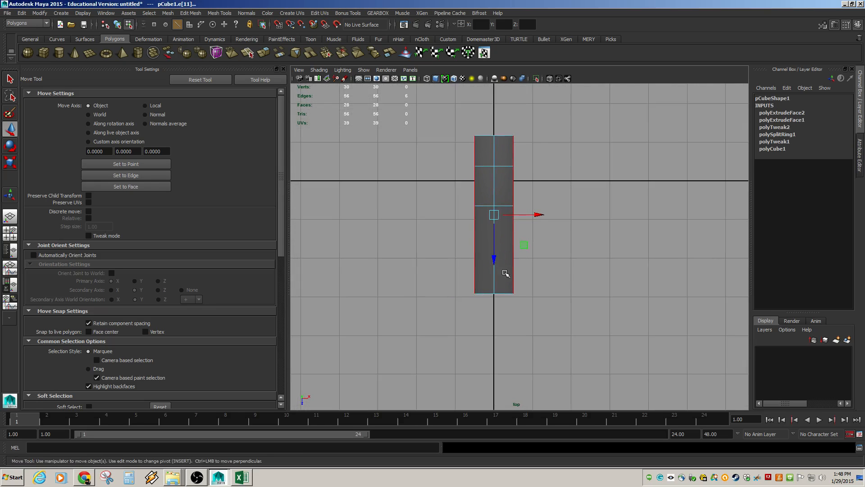
key("F11")
left_click_drag(495, 120, 553, 267)
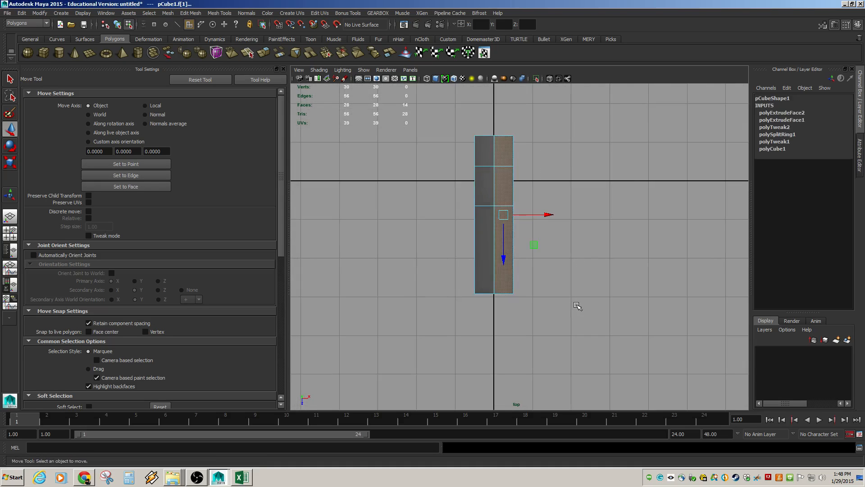
key("Delete")
Examine the open side of the remaining half in perspective and select the half as a whole object
key("space")
key("space")
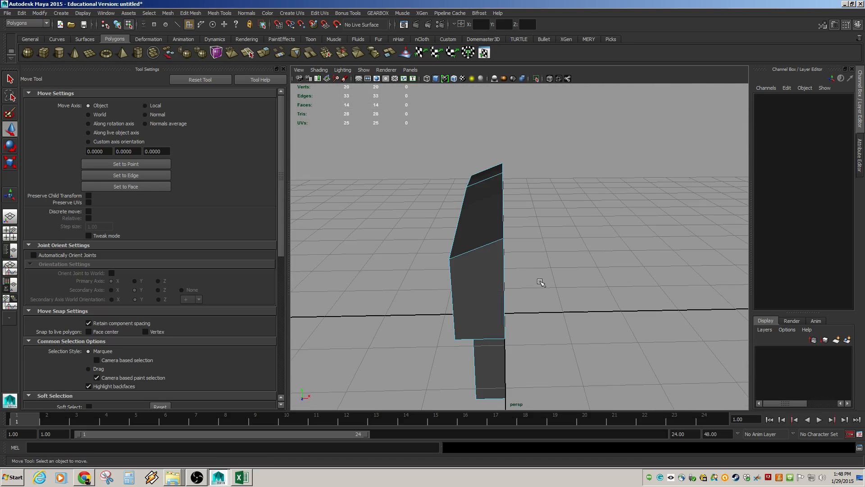
left_click_drag(541, 283, 280, 284, "alt")
scroll(470, 266, "down", 3)
right_click_drag(469, 267, 486, 285, "alt")
mouse_move(486, 285)
left_mouse_down("alt")
mouse_move(554, 286)
mouse_move(505, 299)
mouse_move(547, 286)
mouse_move(441, 264)
mouse_move(452, 276)
mouse_move(496, 284)
left_mouse_up("alt")
right_click_drag(496, 284, 466, 274, "alt")
left_click_drag(466, 274, 518, 275, "alt")
right_click_drag(452, 271, 564, 218, "alt")
left_click(556, 234)
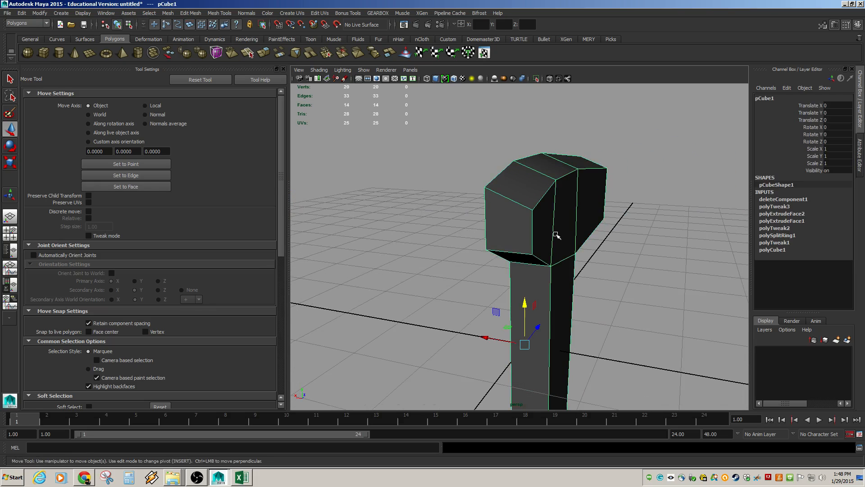
left_click_drag(557, 246, 538, 246, "alt")
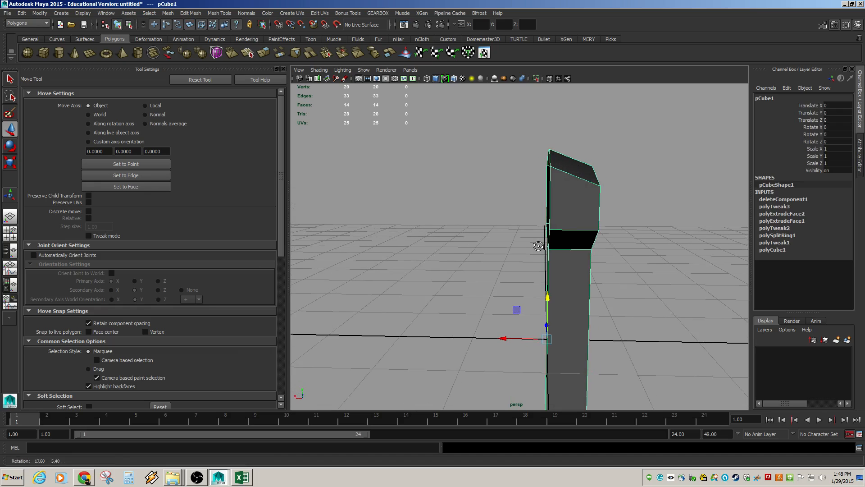
Try Duplicate Special on the half as instances, with rotate Y 120, scale X -1 and 3 copies
left_click(21, 13)
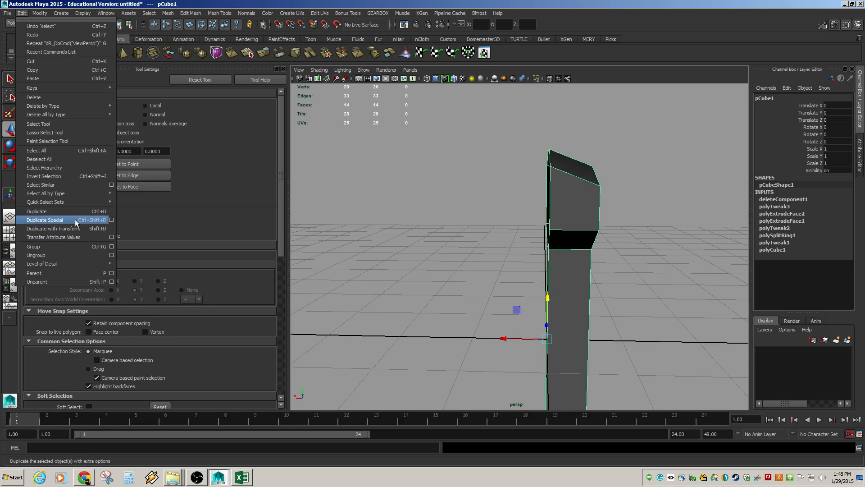
left_click(113, 221)
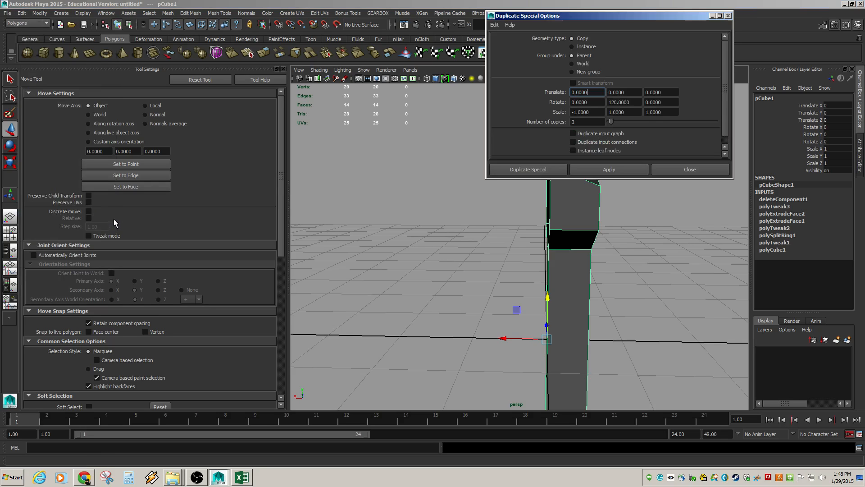
left_click(575, 114)
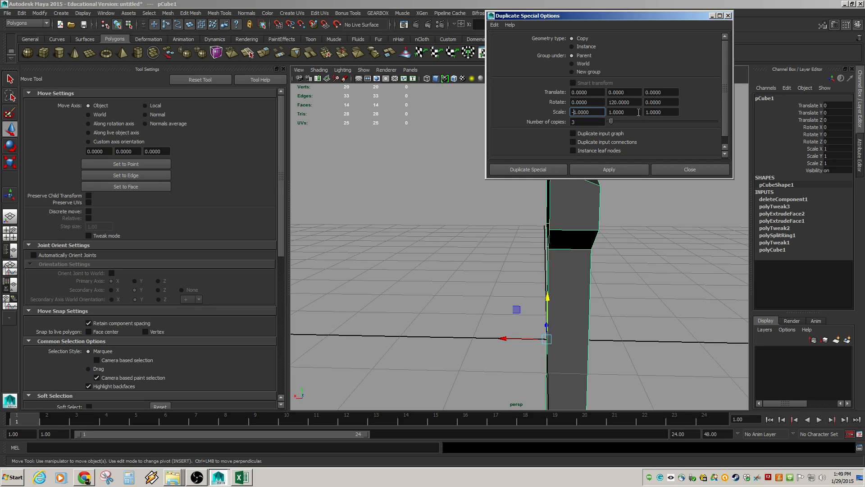
left_click(572, 46)
left_click(529, 169)
left_click_drag(554, 201, 527, 228, "alt")
Undo the instanced duplicates, leaving the original half selected
key("ctrl+z")
key("ctrl+z")
key("ctrl+z")
key("ctrl+z")
key("ctrl+z")
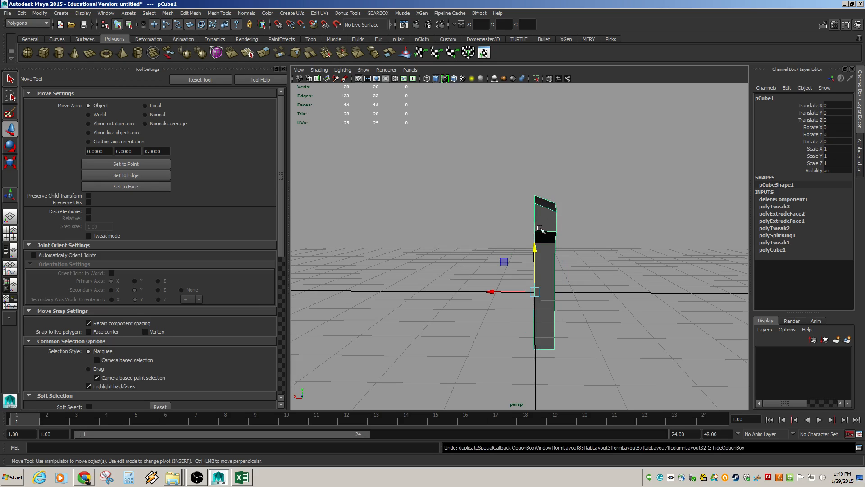
Reset the Duplicate Special options and create one mirrored instance of the half with scale X set to -1
left_click(22, 14)
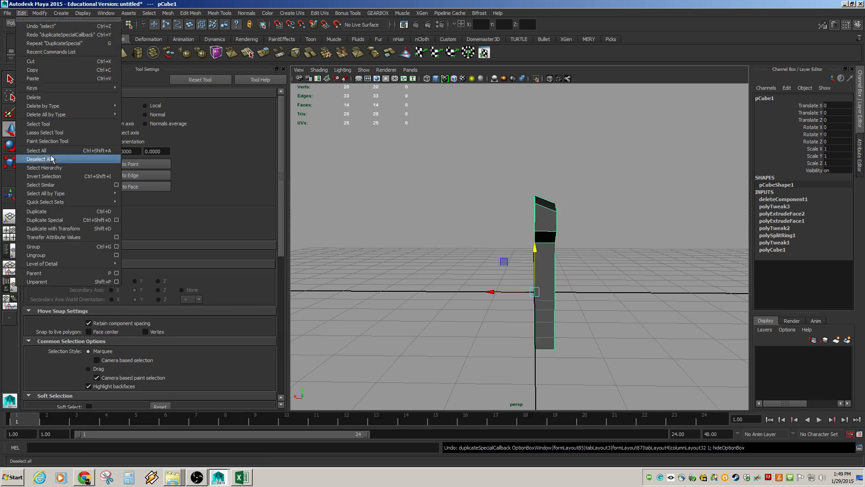
mouse_move(61, 115)
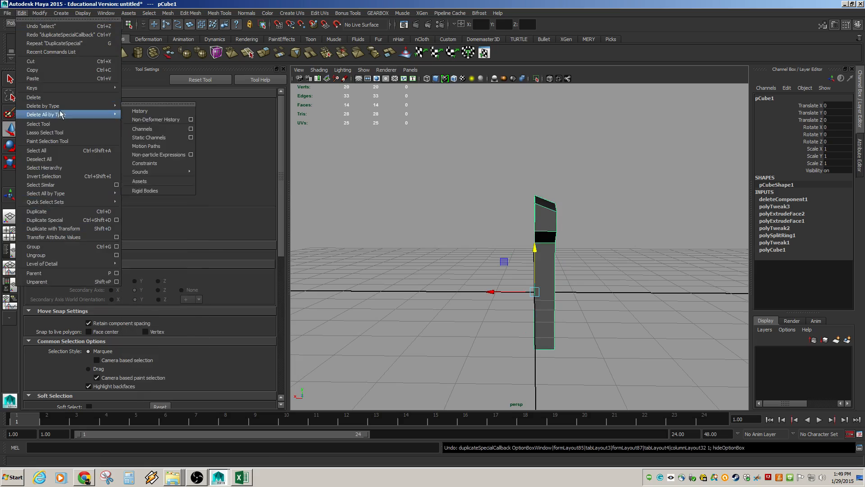
left_click(116, 220)
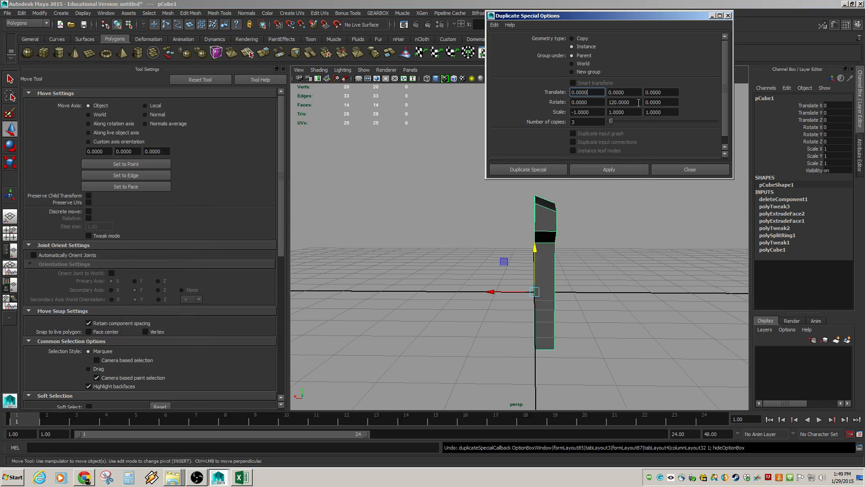
left_click(638, 102)
type("0")
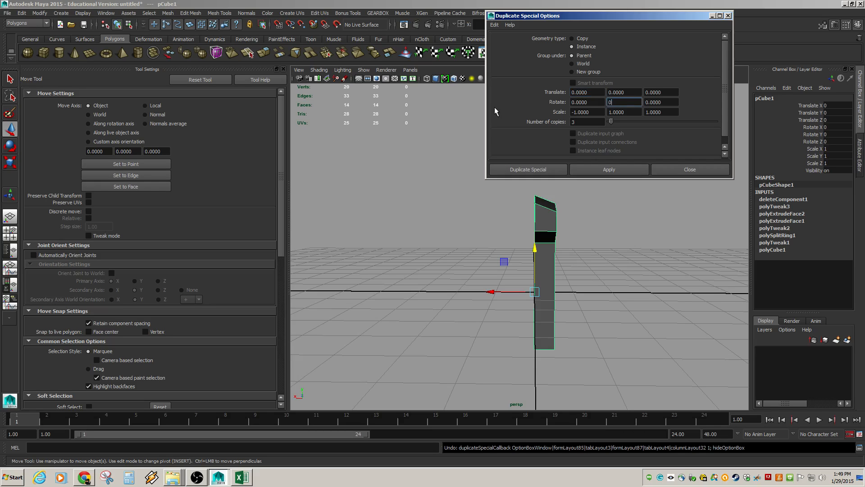
left_click(496, 26)
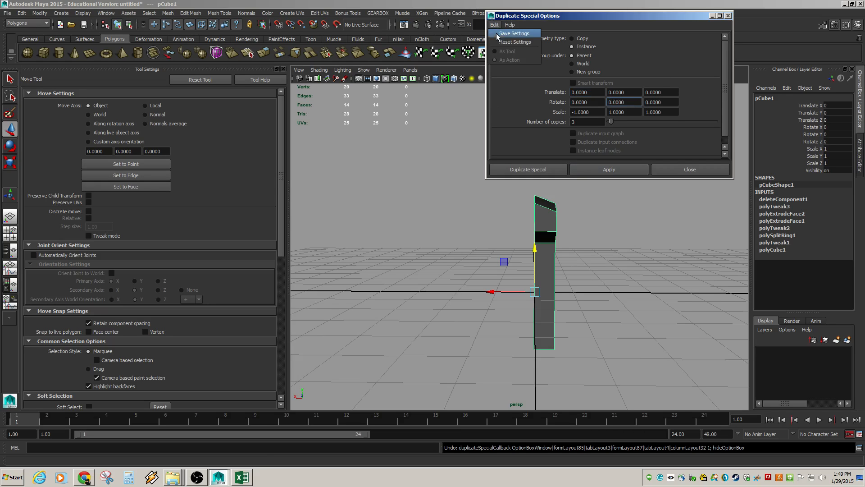
left_click(499, 41)
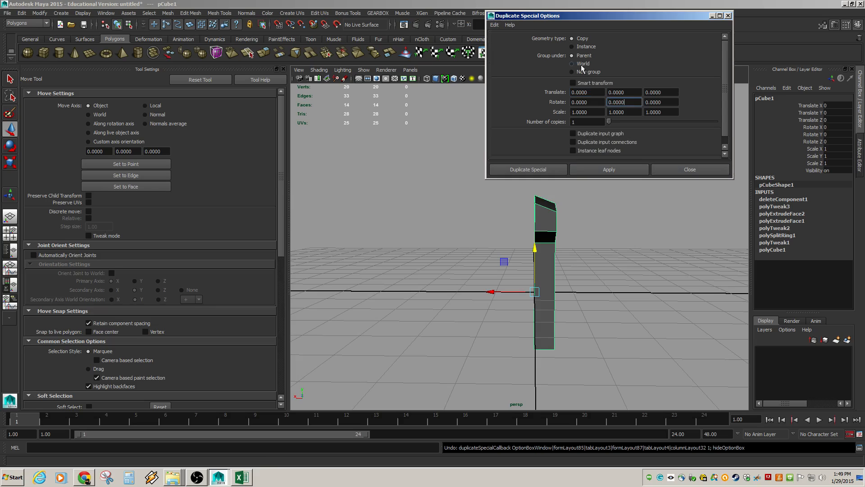
left_click(572, 47)
left_click(573, 112)
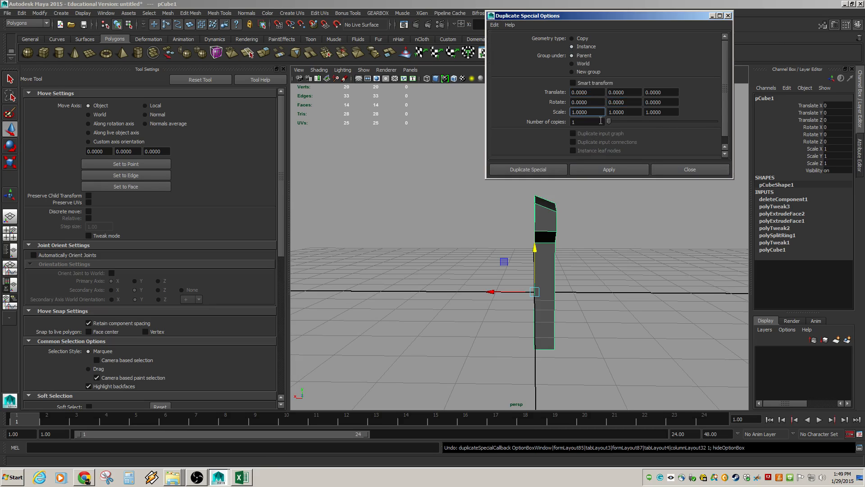
left_click(528, 169)
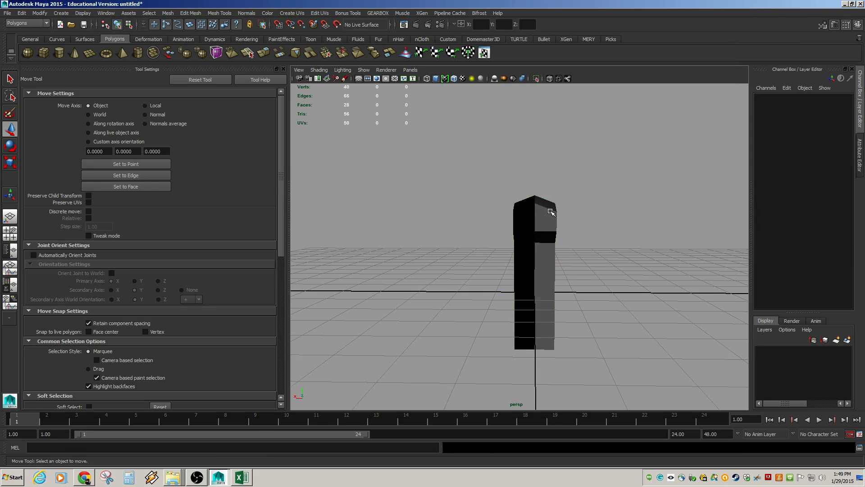
Select the mirrored half and set the perspective view's renderer to Legacy High Quality Viewport
left_click_drag(550, 210, 518, 241, "alt")
right_click_drag(518, 242, 584, 244, "alt")
left_click(486, 225)
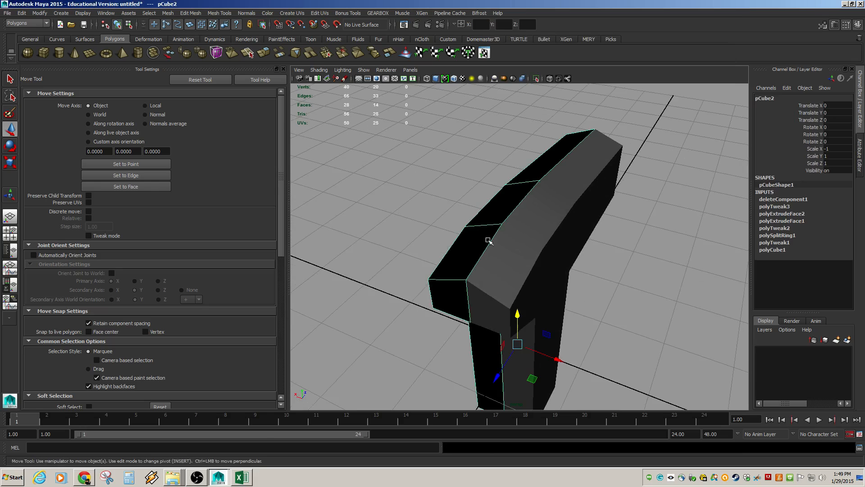
left_click_drag(489, 241, 491, 209, "alt")
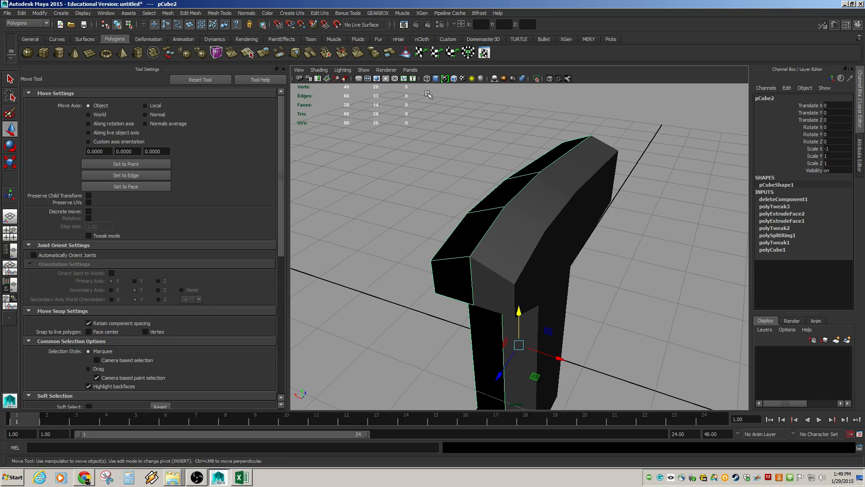
left_click(386, 70)
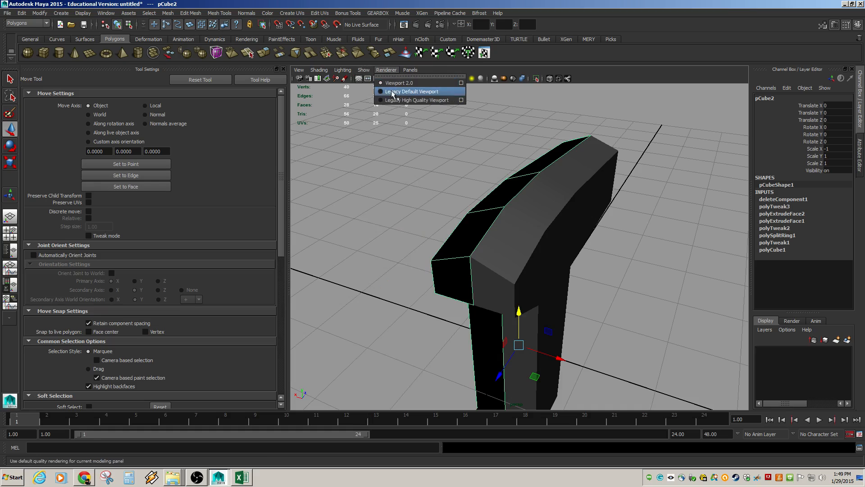
left_click(396, 91)
left_click(386, 70)
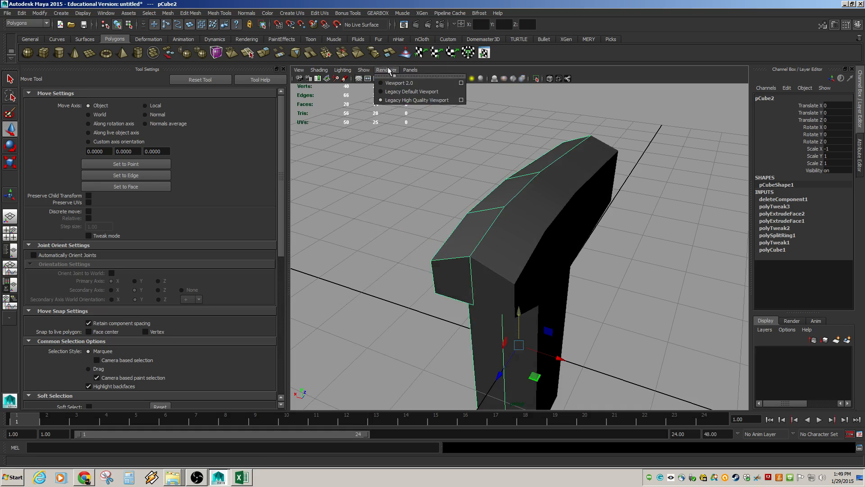
left_click(397, 100)
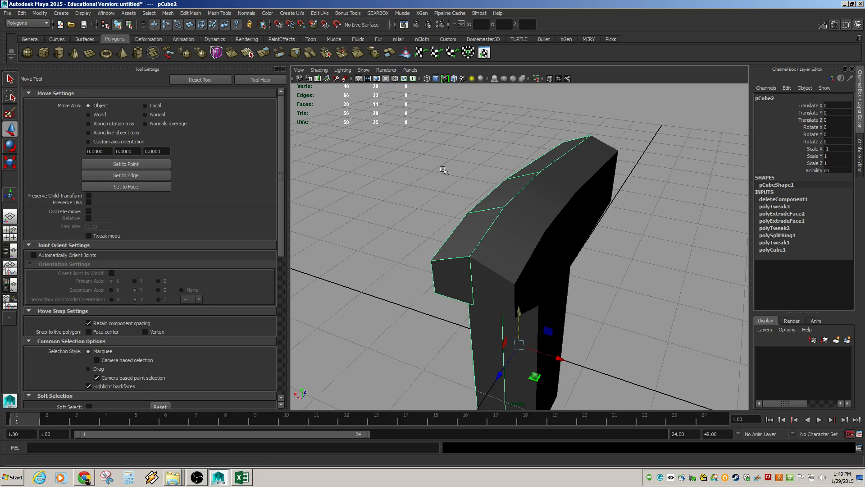
Try flipping the original half with a negative scale along X and undo the scaling
left_click_drag(441, 170, 474, 212, "alt")
left_click(592, 228)
left_click(582, 228)
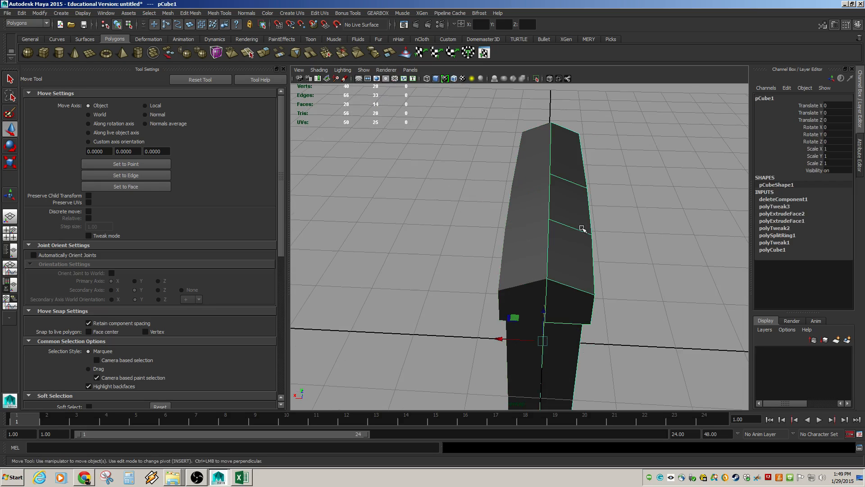
key("r")
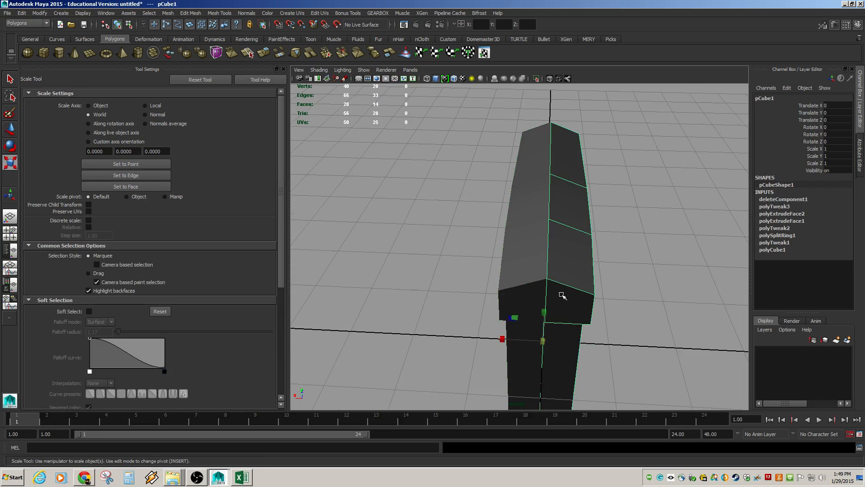
left_click_drag(501, 340, 588, 338)
key("ctrl+z")
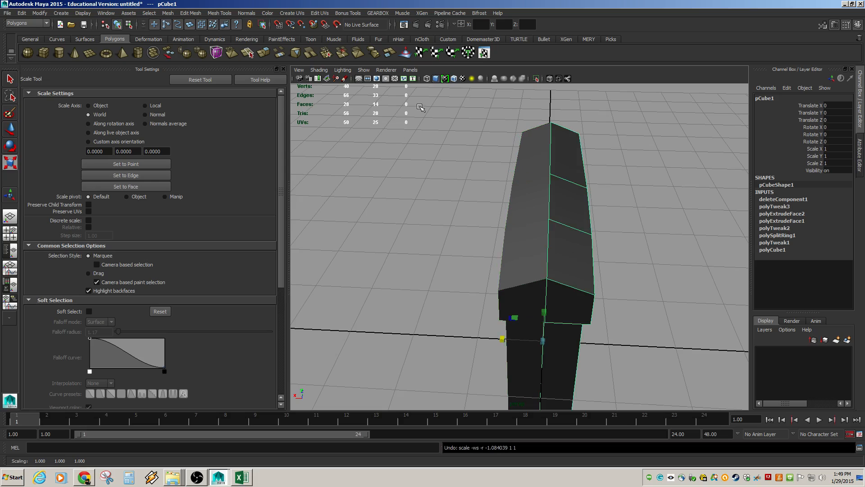
Set the renderer to Viewport 2.0 and try reversing the normals of the mirrored half
left_click(386, 71)
left_click(388, 82)
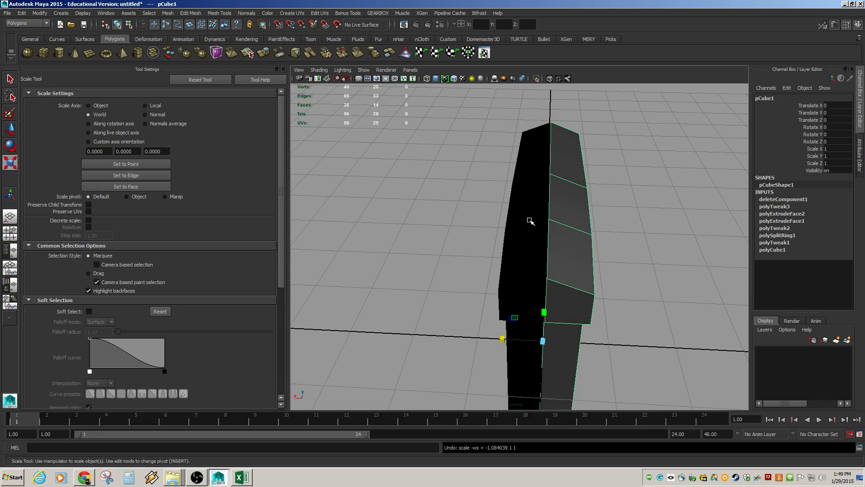
mouse_move(531, 225)
left_mouse_down("alt")
mouse_move(598, 227)
mouse_move(575, 222)
mouse_move(523, 235)
left_mouse_up("alt")
left_click(523, 235)
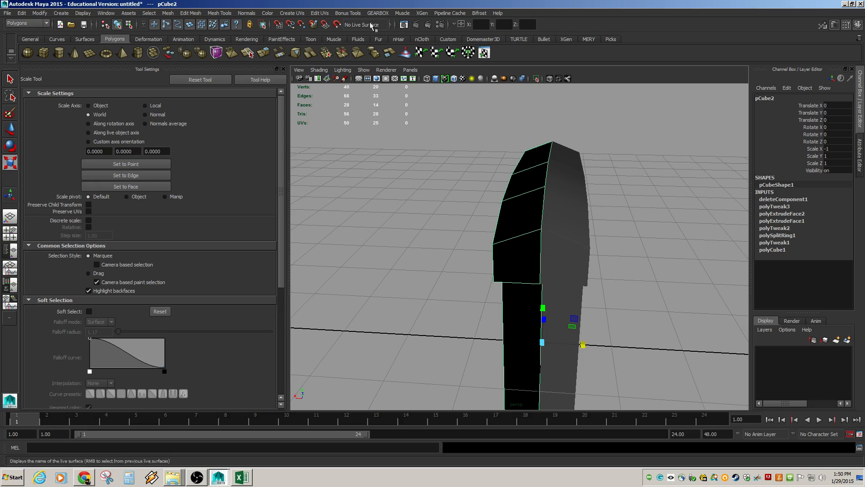
left_click(251, 14)
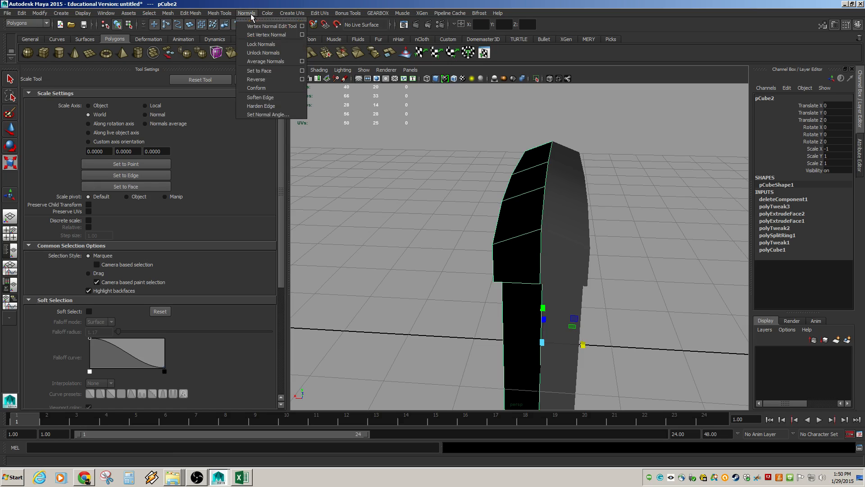
left_click(260, 80)
left_click(425, 175)
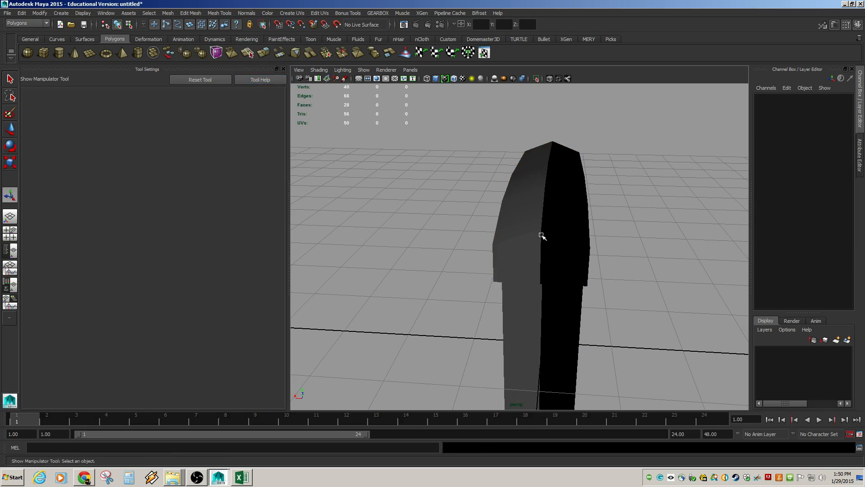
key("ctrl+z")
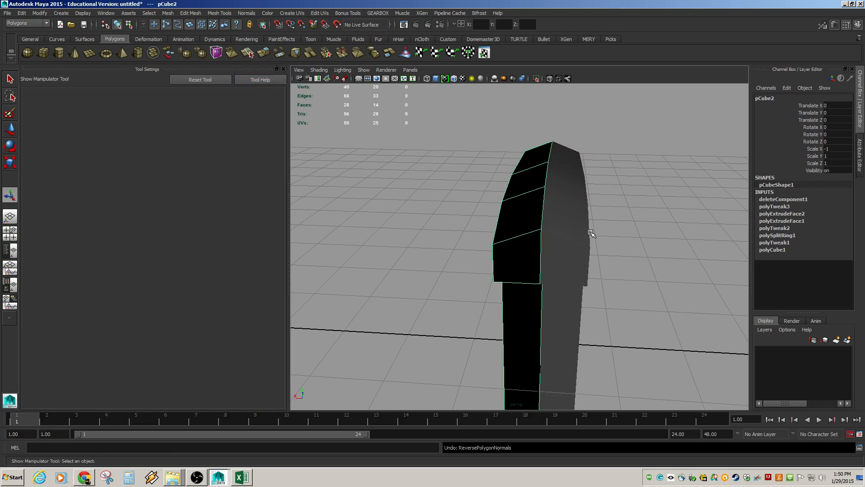
Select the original half and return the viewport renderer to Legacy High Quality Viewport
left_click(584, 233)
left_click_drag(561, 232, 518, 212, "alt")
left_click(386, 70)
left_click(387, 100)
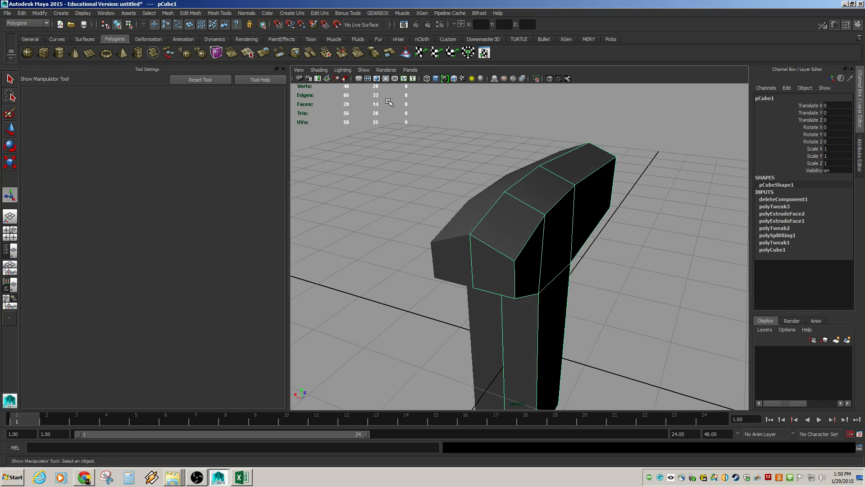
left_click_drag(475, 161, 440, 107, "alt")
left_click(386, 70)
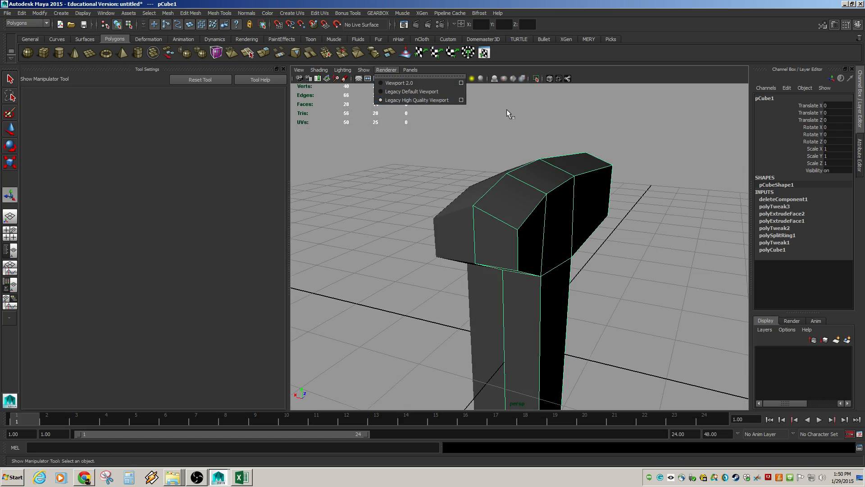
left_click(409, 100)
Move the outer upright edge at the rear end of the original half forward along the body
left_click(520, 130)
left_click_drag(519, 129, 566, 185, "alt")
left_click(566, 153)
left_click_drag(566, 153, 516, 172, "alt")
left_click(517, 172)
right_click_drag(491, 175, 469, 174)
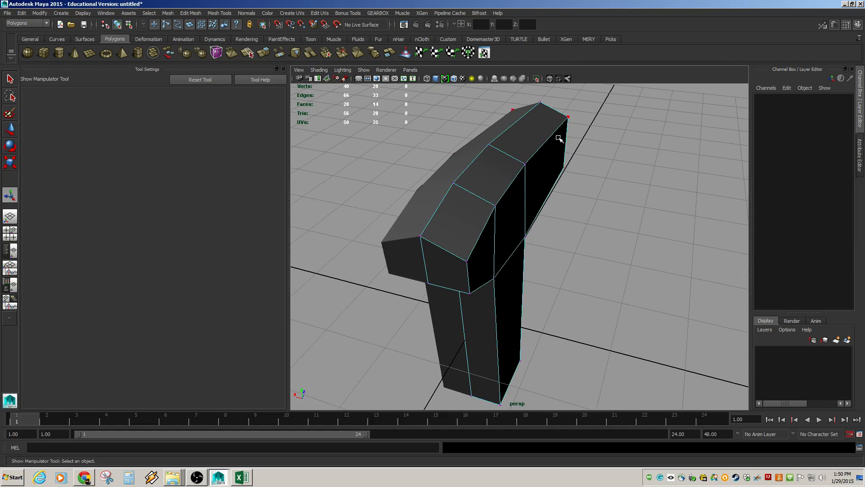
left_click_drag(560, 139, 398, 132, "alt")
left_click_drag(611, 175, 630, 171, "alt")
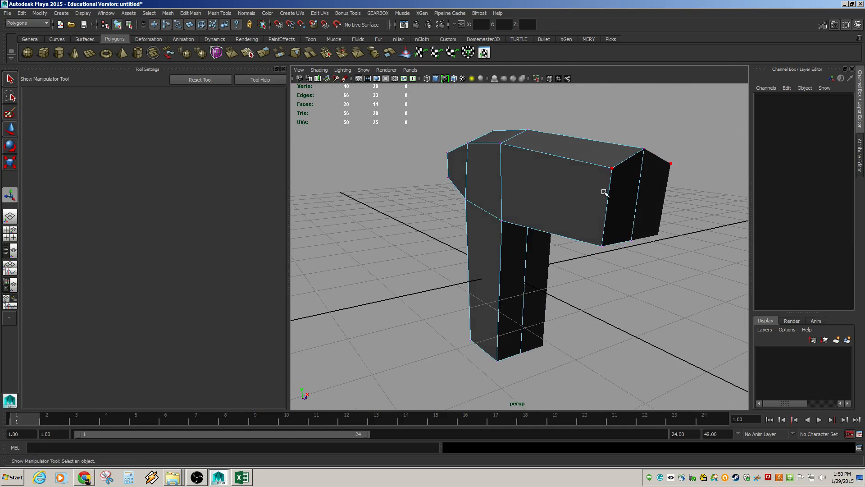
right_click_drag(607, 172, 608, 157)
left_click(608, 185)
left_click_drag(588, 195, 626, 198, "alt")
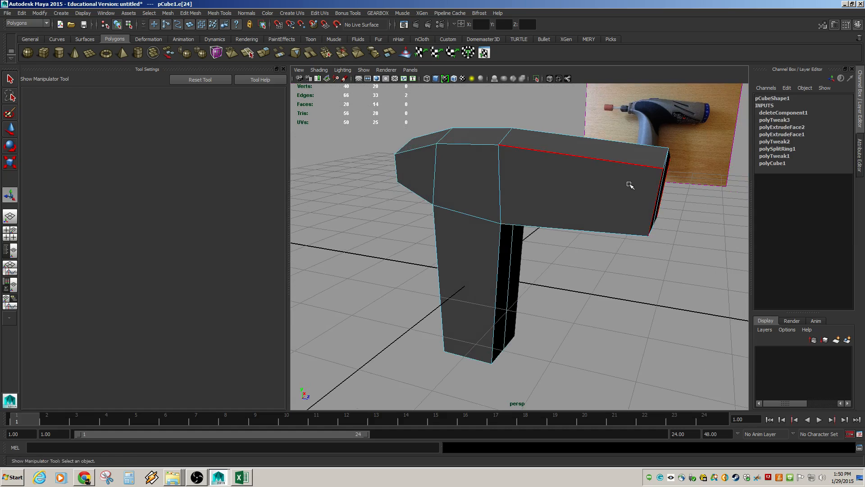
key("w")
mouse_move(698, 207)
left_mouse_down()
mouse_move(672, 205)
mouse_move(685, 207)
left_mouse_up()
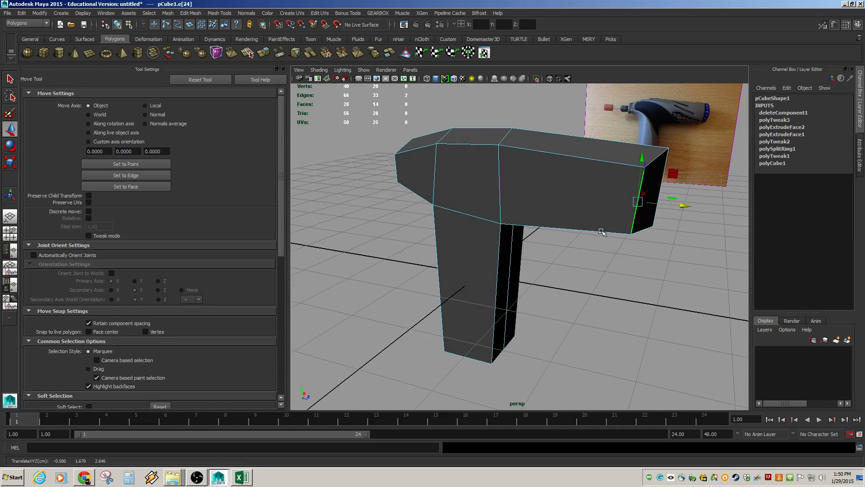
Raise the outer lower edge of the rear body and move the handle's rear and front outer edges inward
left_click_drag(601, 232, 562, 182, "alt")
left_click(598, 217)
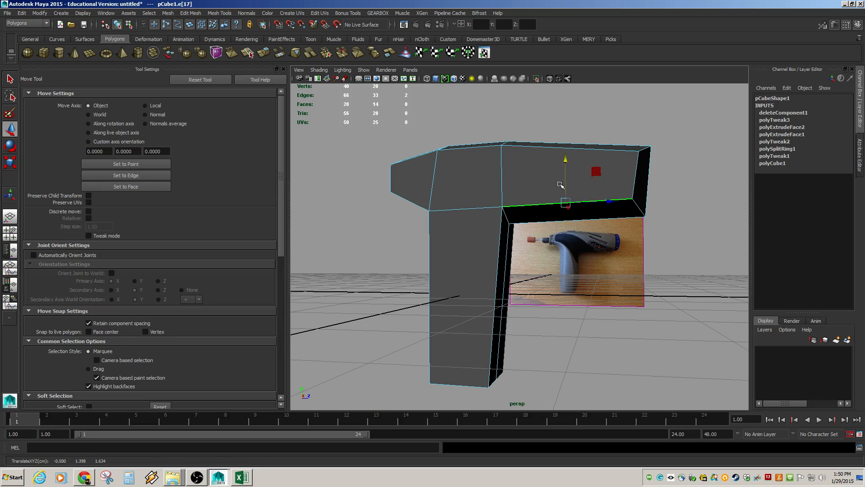
left_click(497, 261)
left_click_drag(537, 298, 528, 297)
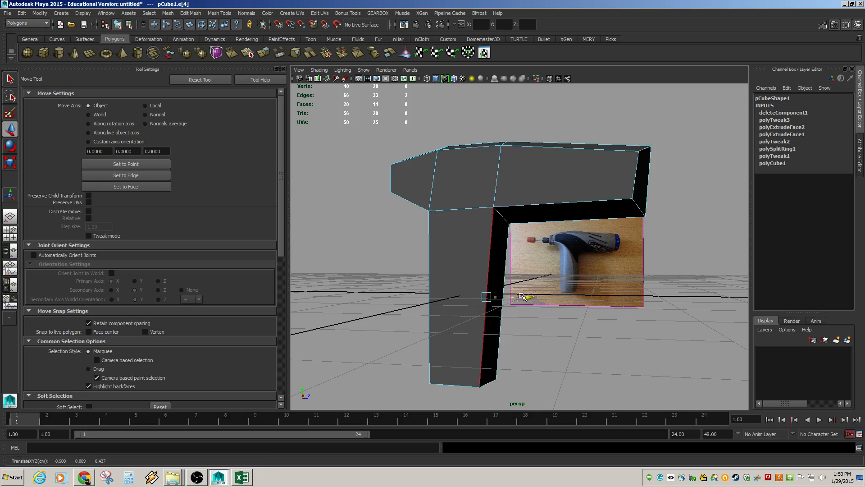
left_click(430, 270)
left_click_drag(462, 297, 473, 298)
Raise the outer lower edge of the nose section in front of the handle
left_click_drag(436, 236, 466, 250, "alt")
left_click(413, 200)
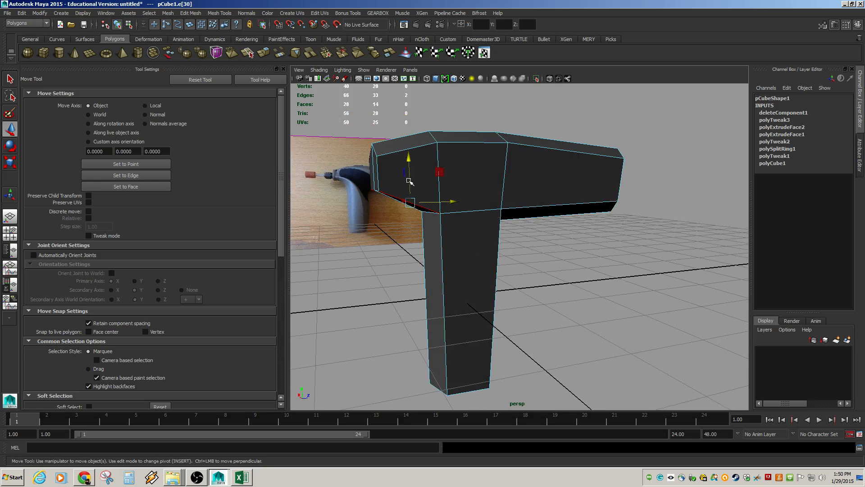
mouse_move(410, 179)
left_mouse_down()
mouse_move(409, 165)
mouse_move(410, 173)
left_mouse_up()
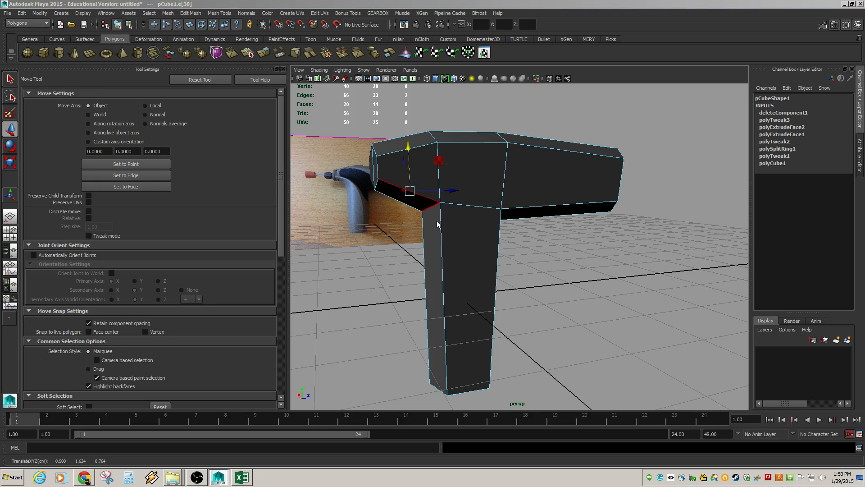
Raise the outer edge at the bottom of the handle slightly in the left view
key("space")
key("space")
middle_click_drag(483, 241, 496, 84, "alt")
left_click(468, 303)
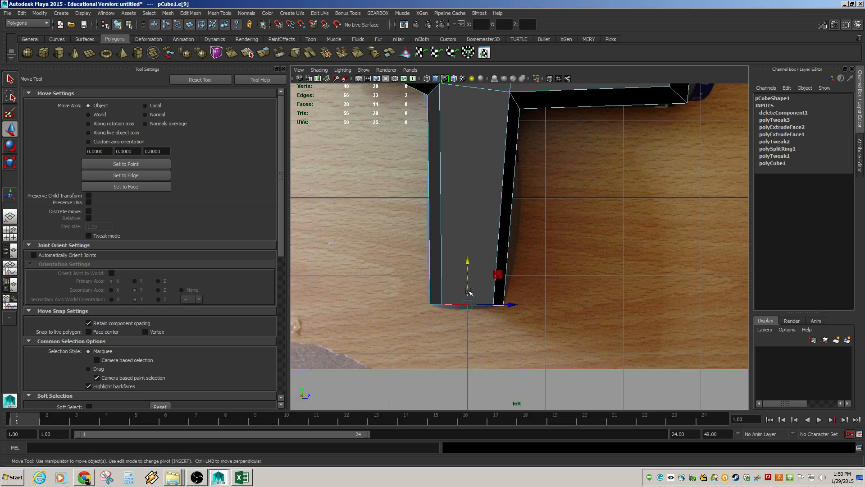
scroll(498, 270, "down", 5)
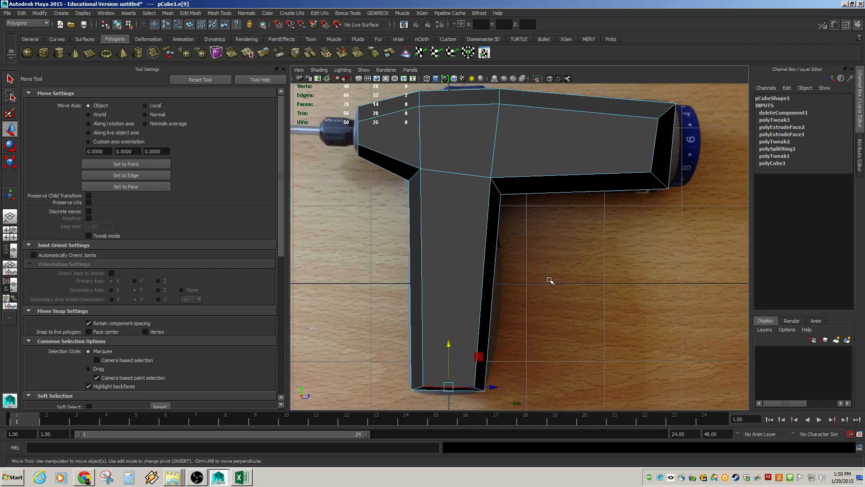
Move the outer upright edge at the rear end backward, close to the body's end in the reference photo
scroll(509, 267, "up", 3)
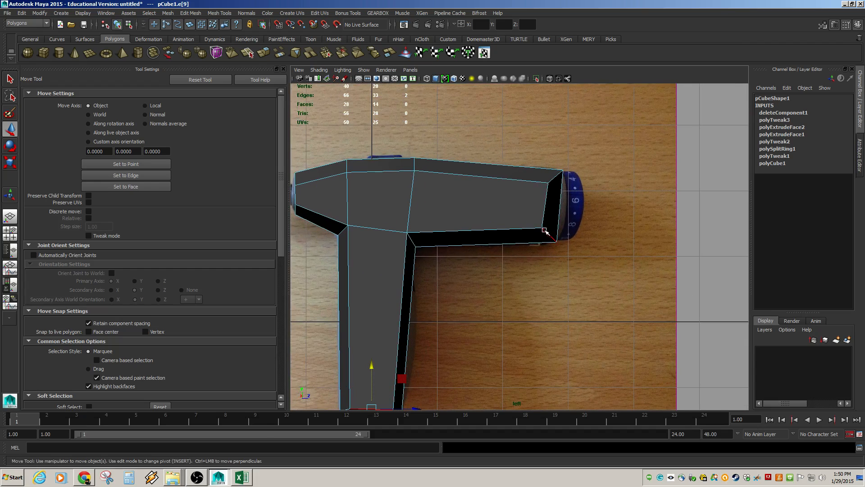
key("F9")
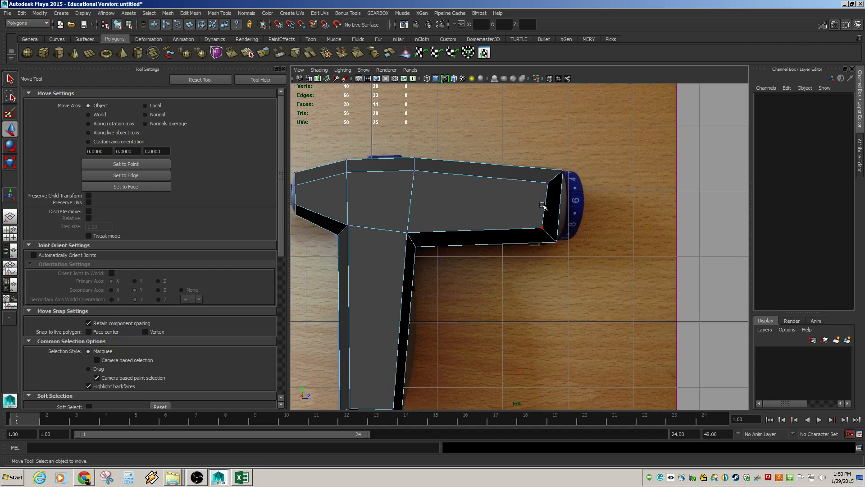
key("F10")
left_click(544, 203)
left_click_drag(566, 205, 577, 205)
Adjust the lower outer rear corner vertex and shift all rear-end vertices slightly backward toward the blue cap
right_click_drag(548, 225, 525, 227)
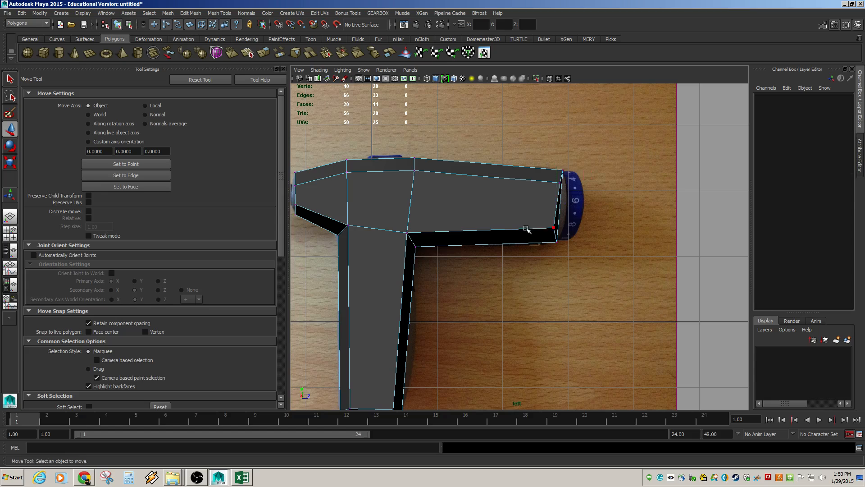
left_click_drag(546, 221, 553, 230)
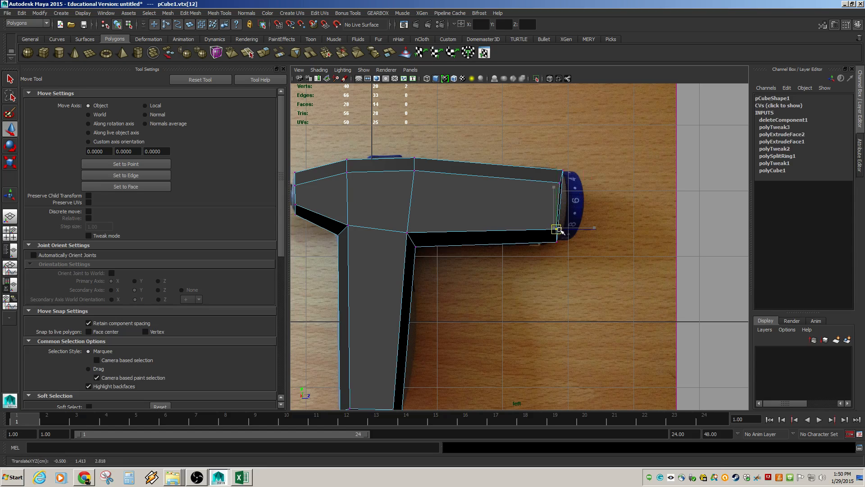
left_click_drag(547, 165, 571, 247)
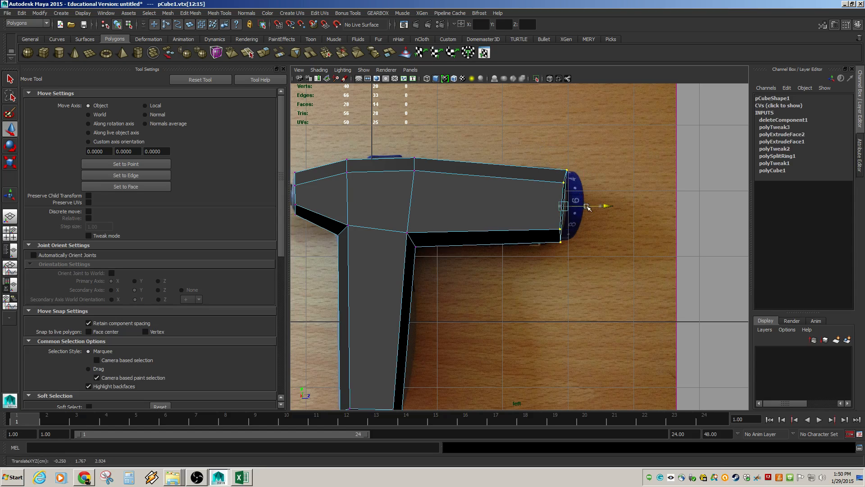
Check the half in smooth mesh preview against the reference photo and return to the unsmoothed display
key("3")
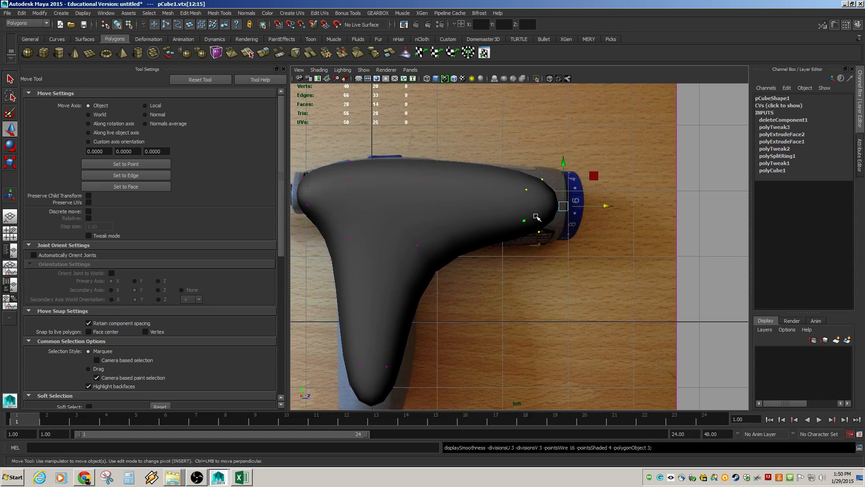
left_click(519, 221)
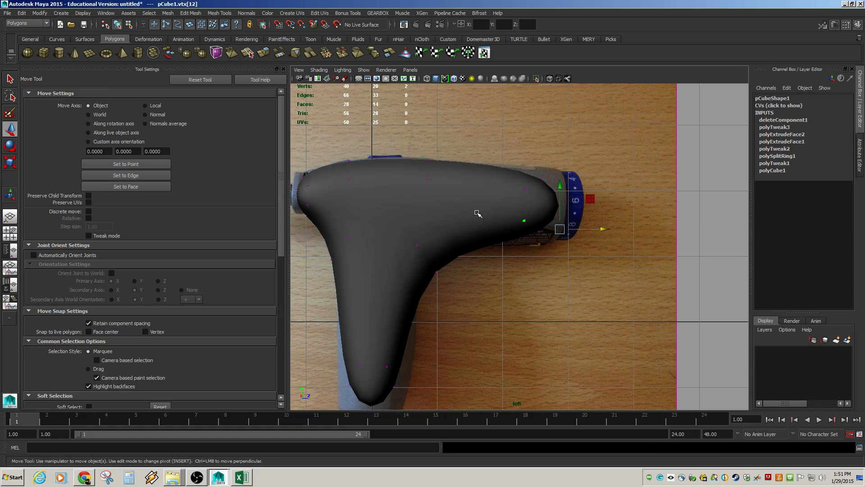
key("1")
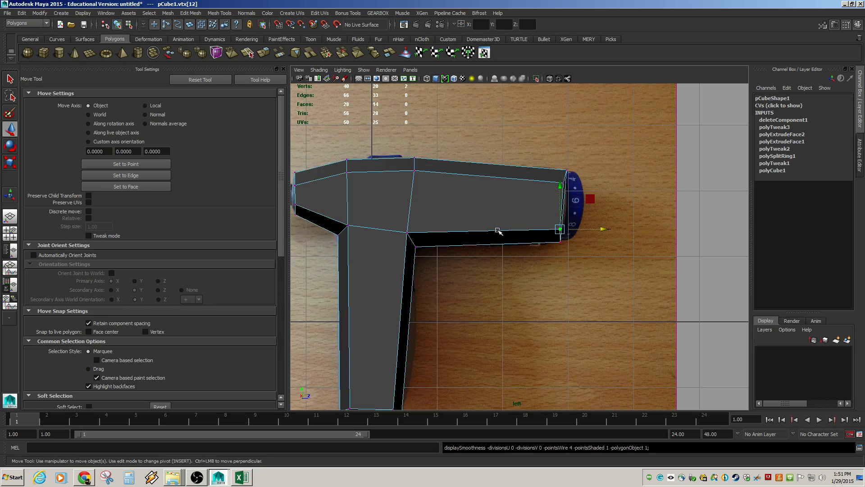
Insert an edge loop close to the rear end of the body and display the half in smooth mesh preview
left_click(241, 15)
mouse_move(210, 13)
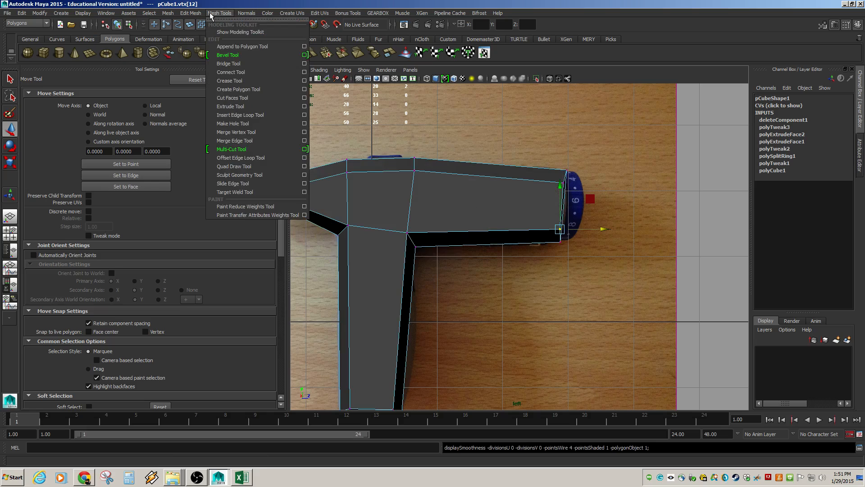
left_click(237, 115)
left_click_drag(559, 235, 558, 233)
key("3")
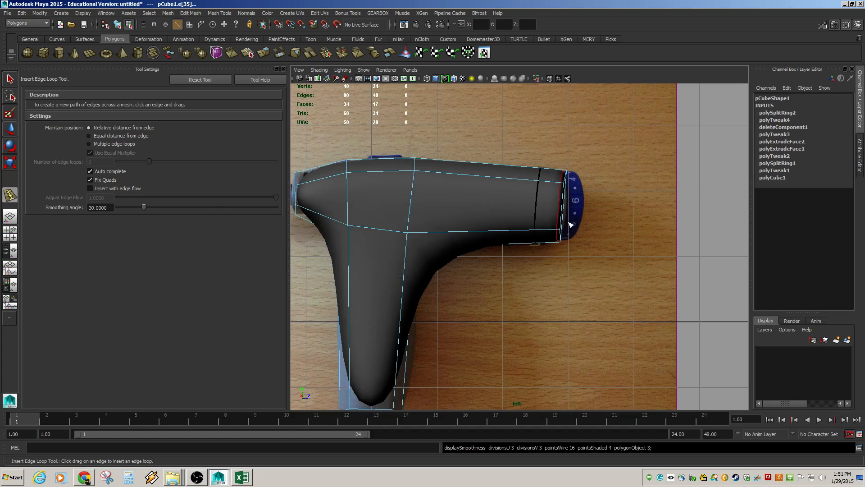
Inspect the smoothed rear end and both mirrored halves from the back in the perspective view
key("w")
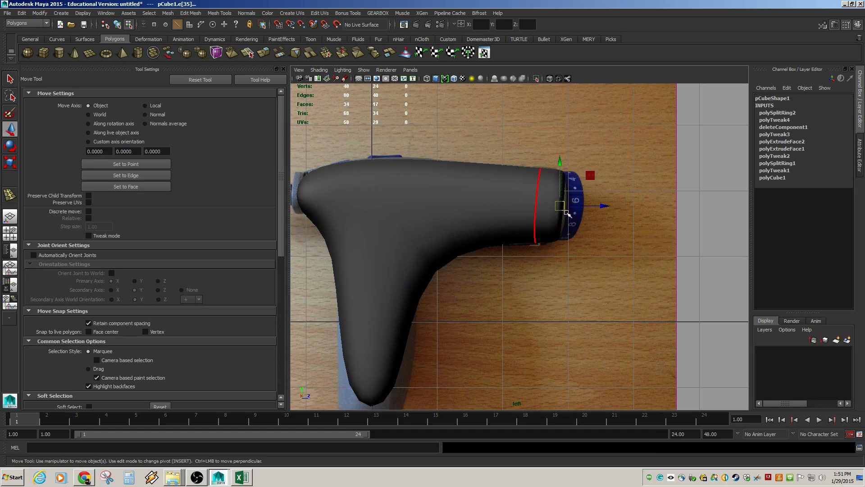
left_click(562, 207)
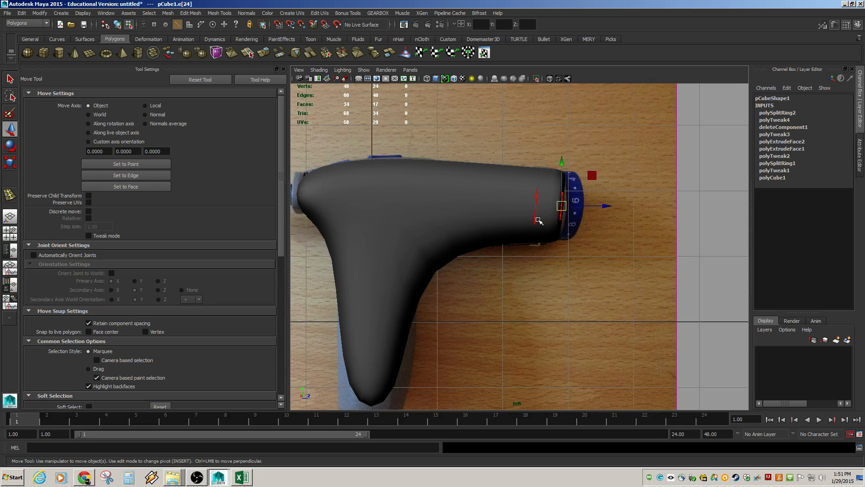
left_click(538, 220)
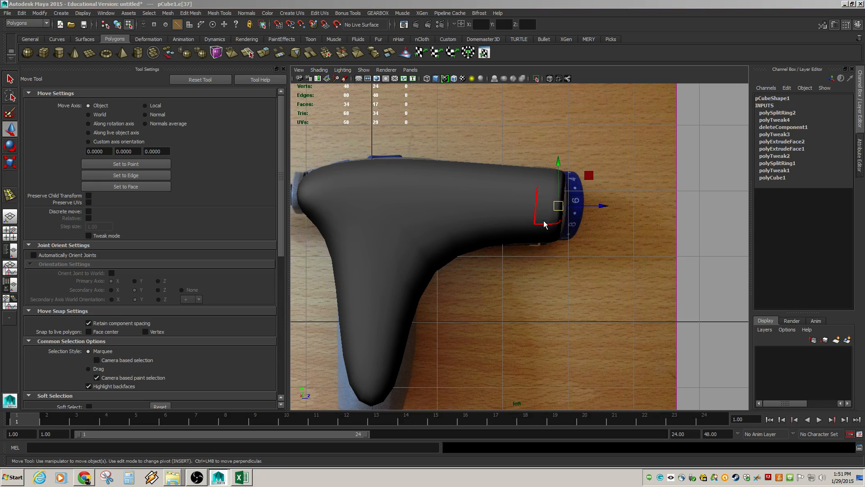
key("space")
key("space")
left_click_drag(547, 199, 523, 203, "alt")
left_click(586, 177)
key("F8")
left_click_drag(525, 169, 552, 210, "alt")
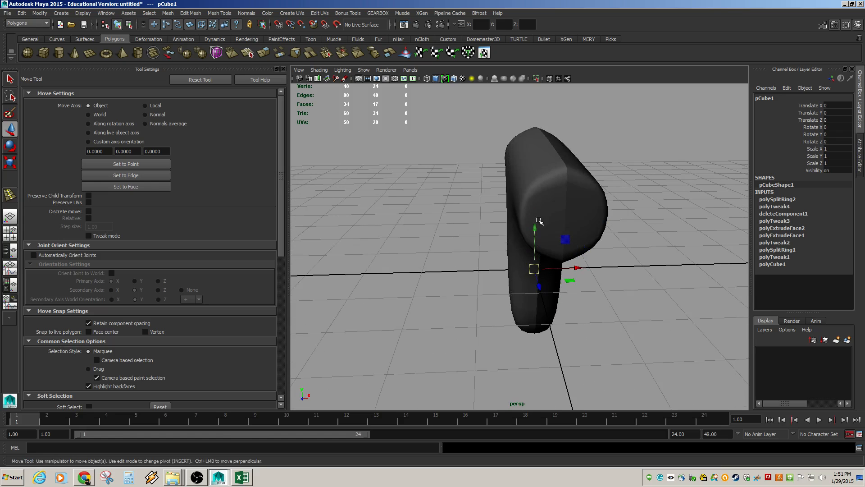
left_click(649, 210)
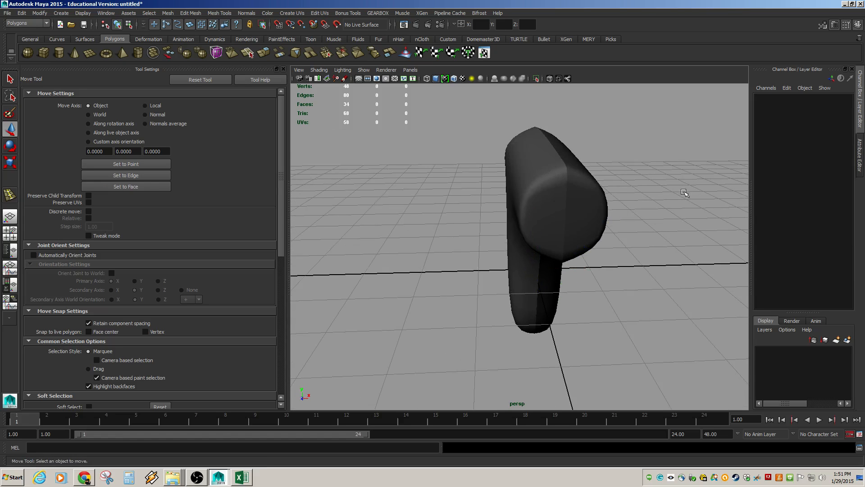
left_click(531, 197)
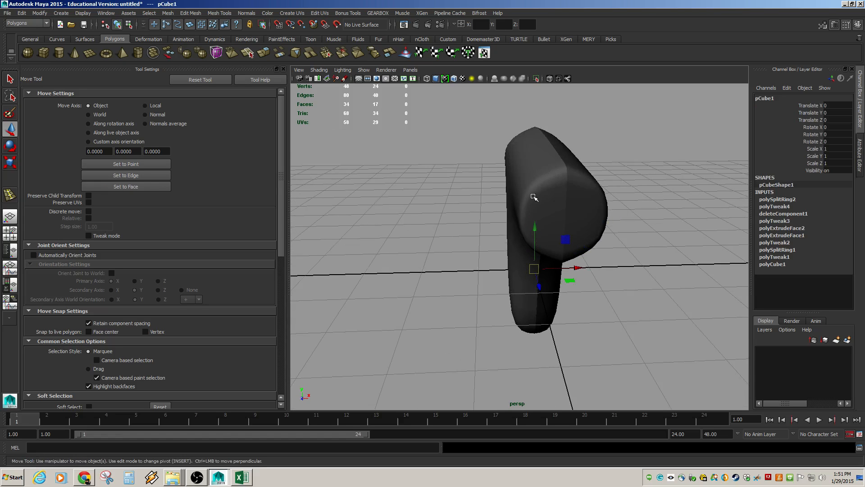
key("ctrl+shift+d")
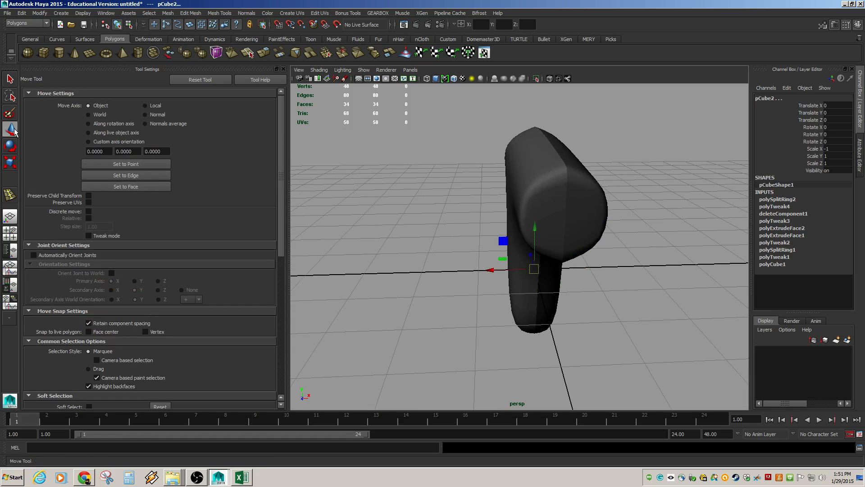
Try moving the whole original half freely in the perspective view and undo each move
left_click_drag(555, 163, 523, 220, "alt")
left_click(520, 230)
left_click_drag(534, 293, 628, 246)
key("ctrl+z")
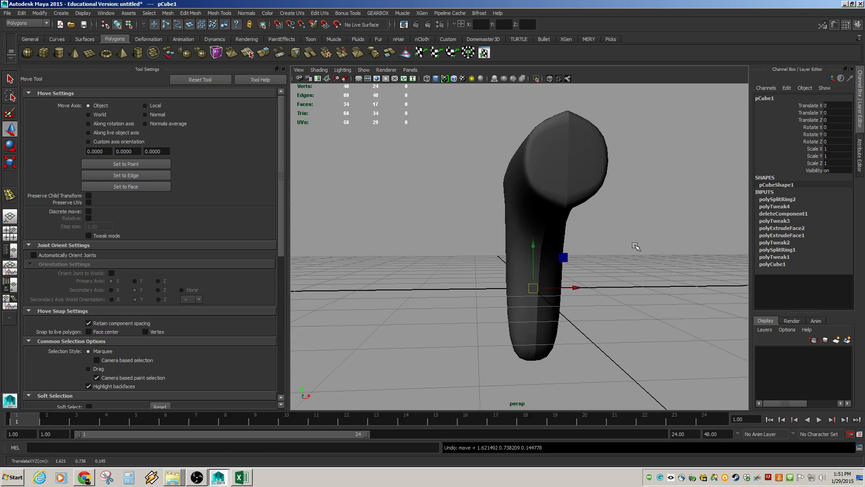
left_click_drag(533, 158, 519, 184, "alt")
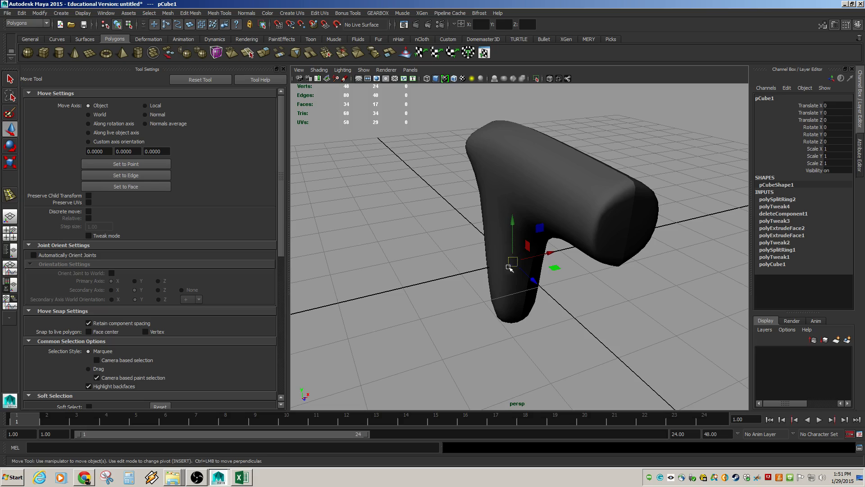
middle_click_drag(503, 232, 550, 165)
key("ctrl+z")
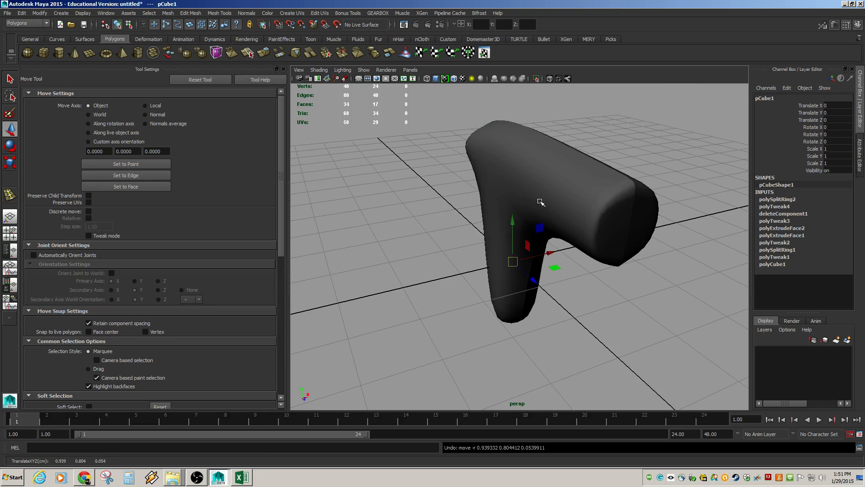
Try moving the outer upright edge at the rear end along the X axis and undo the move
right_click_drag(537, 197, 549, 173)
left_click(602, 227)
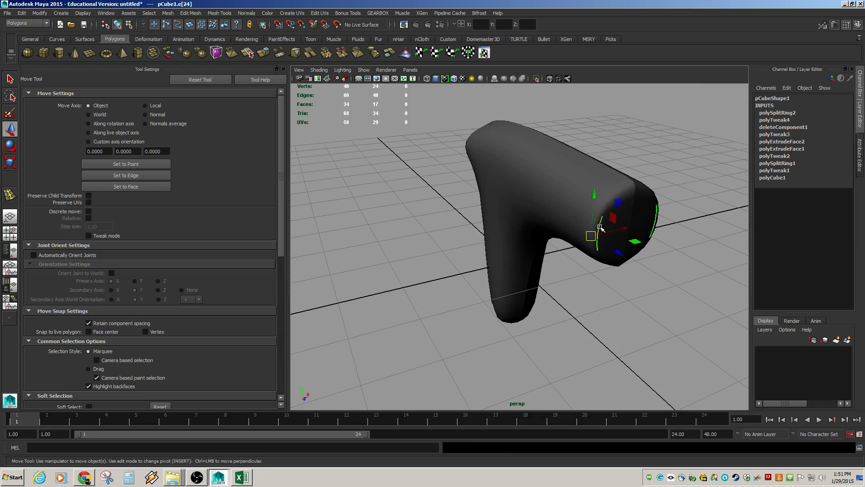
left_click_drag(601, 228, 564, 234)
key("ctrl+z")
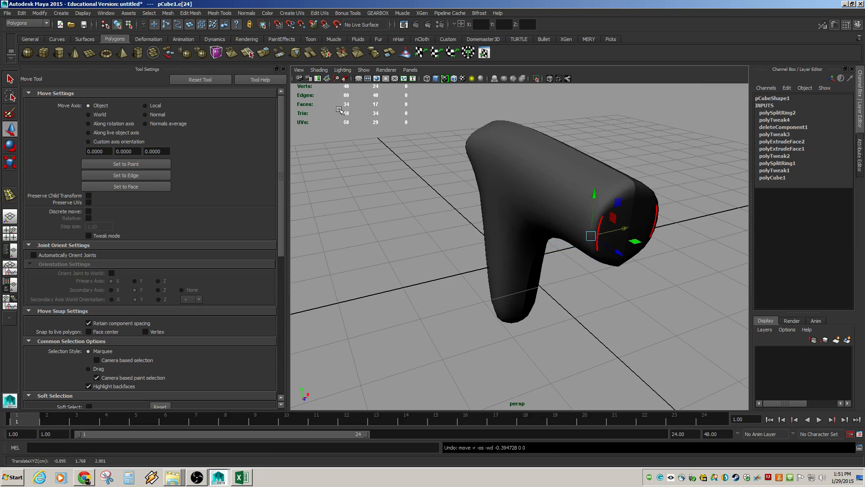
Turn on Wireframe on Shaded and switch the viewport renderer to Legacy Default Viewport
left_click(364, 70)
mouse_move(319, 71)
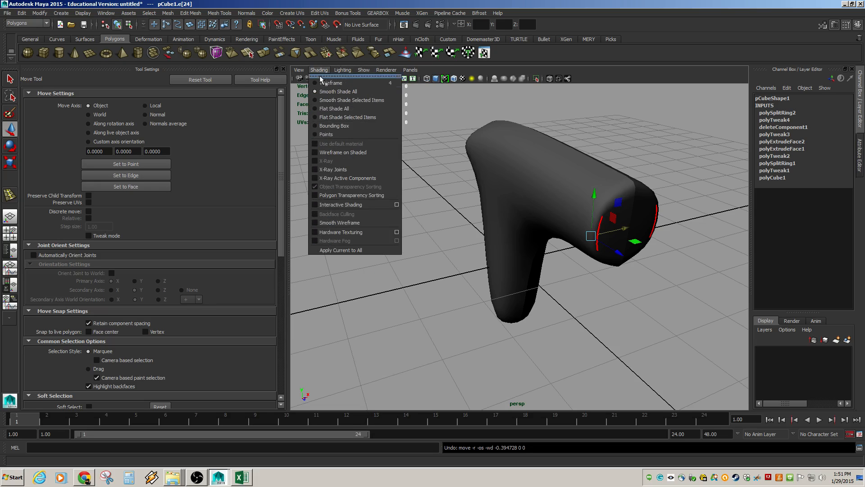
left_click(336, 152)
left_click(529, 176)
left_click_drag(444, 211, 523, 207, "alt")
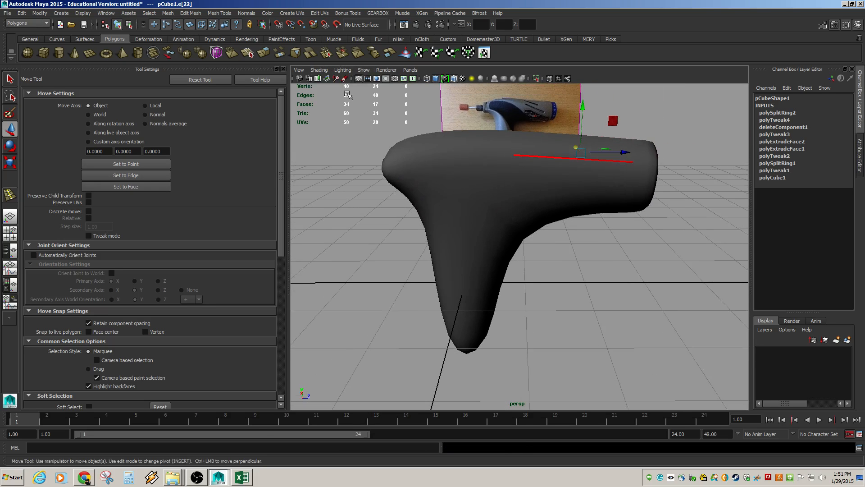
left_click(427, 79)
left_click(426, 80)
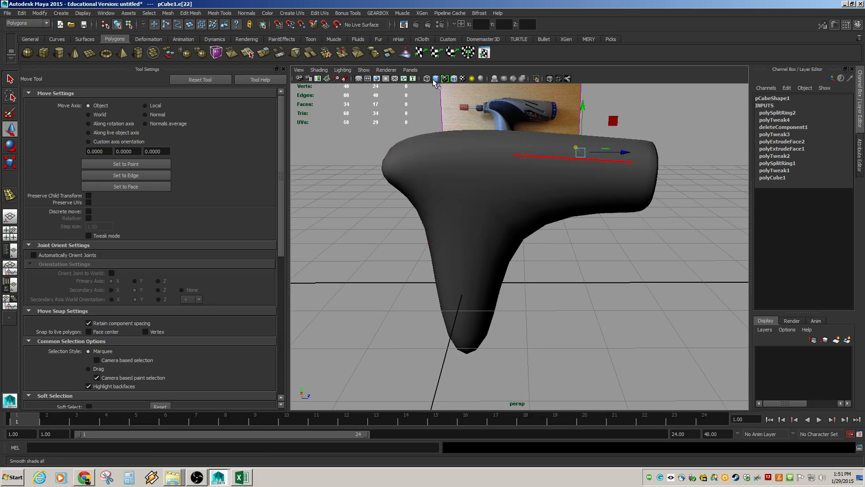
left_click(434, 80)
left_click(435, 80)
left_click(389, 73)
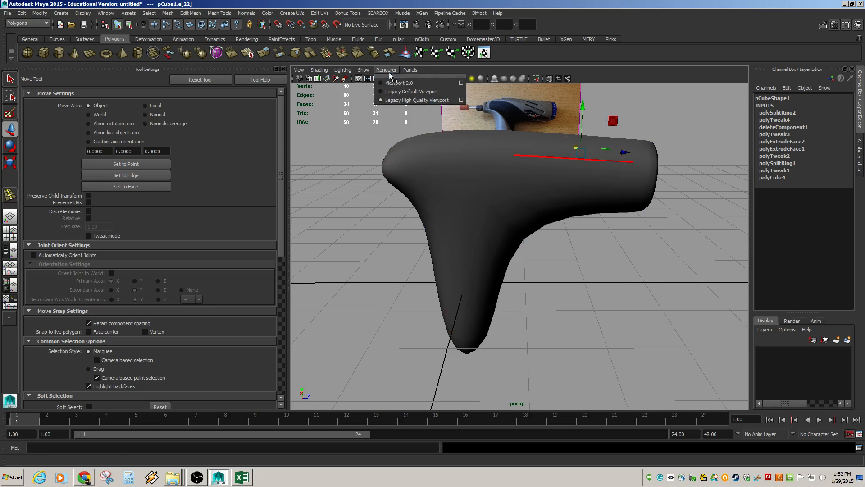
left_click(408, 91)
left_click(630, 252)
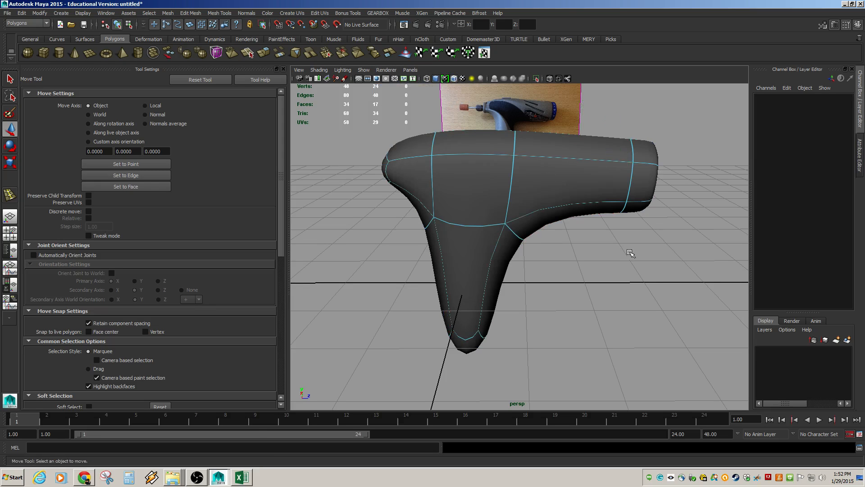
left_click_drag(630, 252, 582, 241, "alt")
left_click(386, 70)
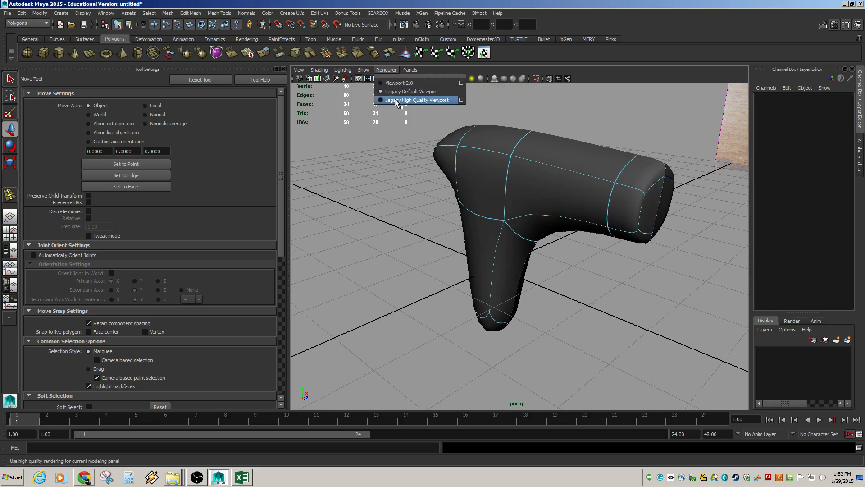
left_click(514, 116)
left_click(389, 71)
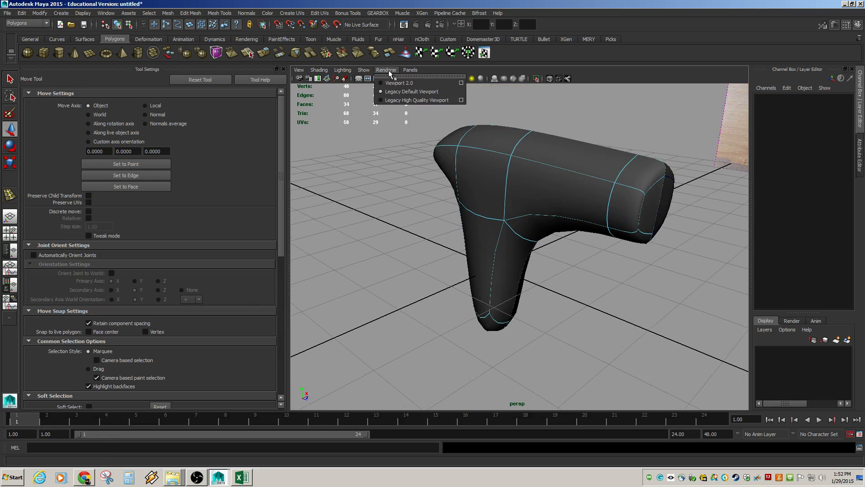
left_click(600, 117)
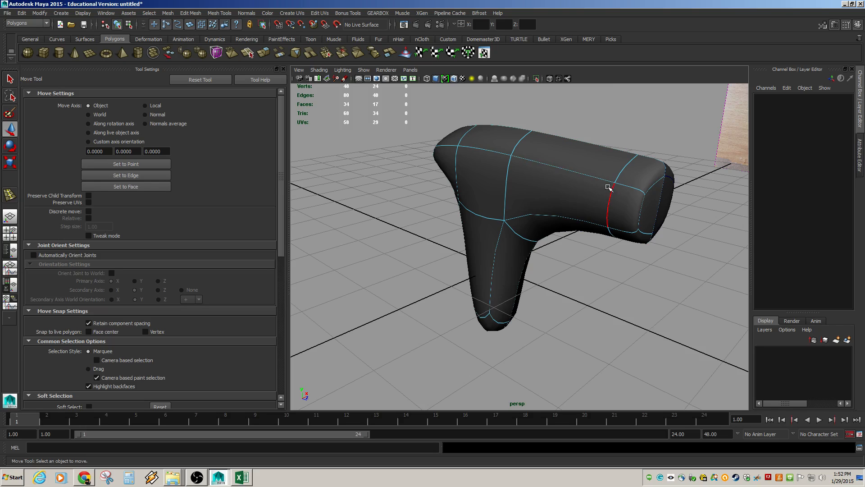
Select the whole edge loop inserted near the rear end and move it slightly backward toward the end
key("F8")
left_click(631, 178)
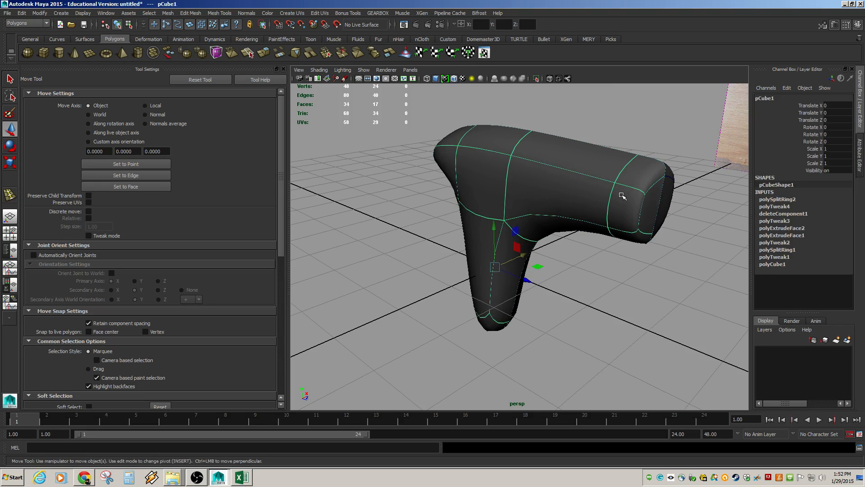
key("F8")
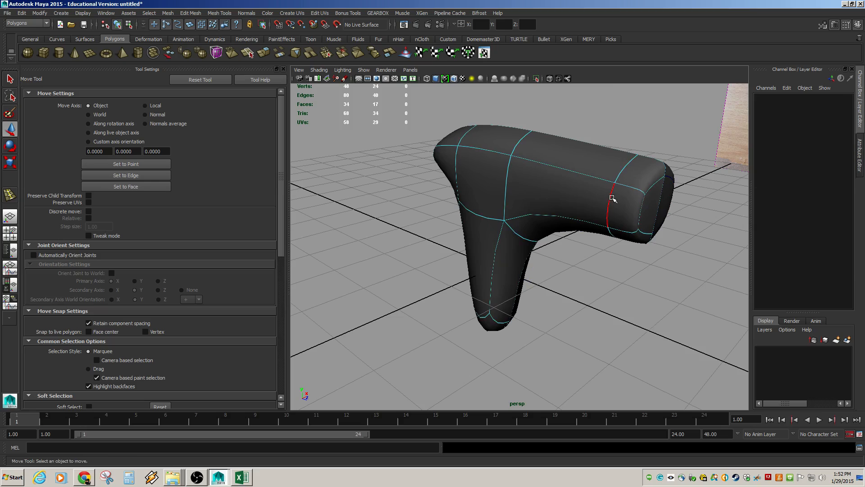
double_click(612, 197)
left_click_drag(692, 221, 699, 222)
left_click(736, 200)
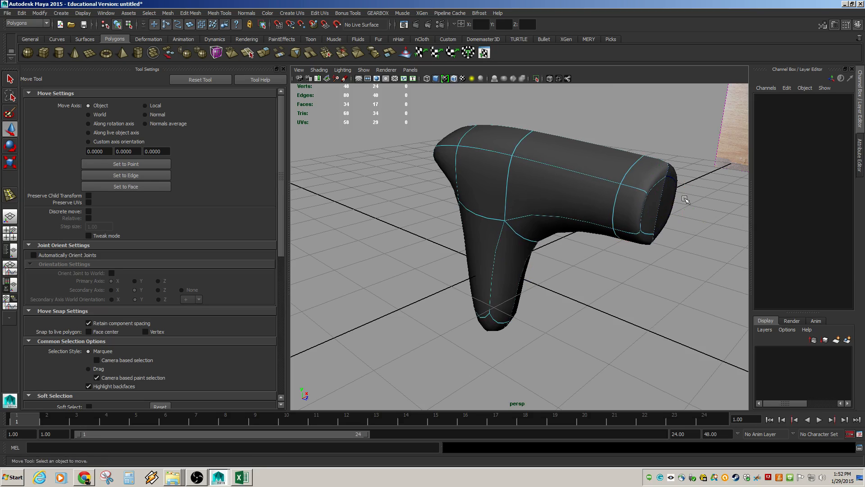
Return the half to the unsmoothed display and select the edge loop beside the rear end
left_click(663, 186)
left_click(643, 206)
left_click_drag(644, 206, 652, 204, "alt")
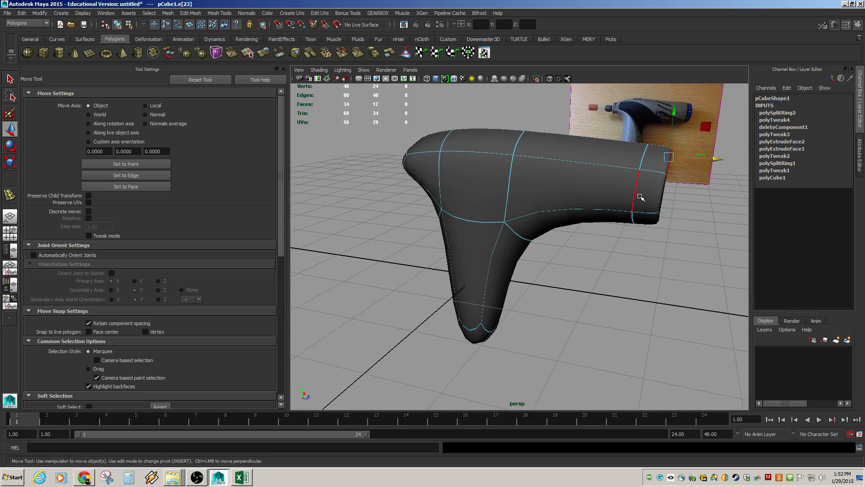
key("1")
left_click_drag(645, 198, 663, 209, "alt")
double_click(588, 193)
left_click(589, 194)
key("ctrl+z")
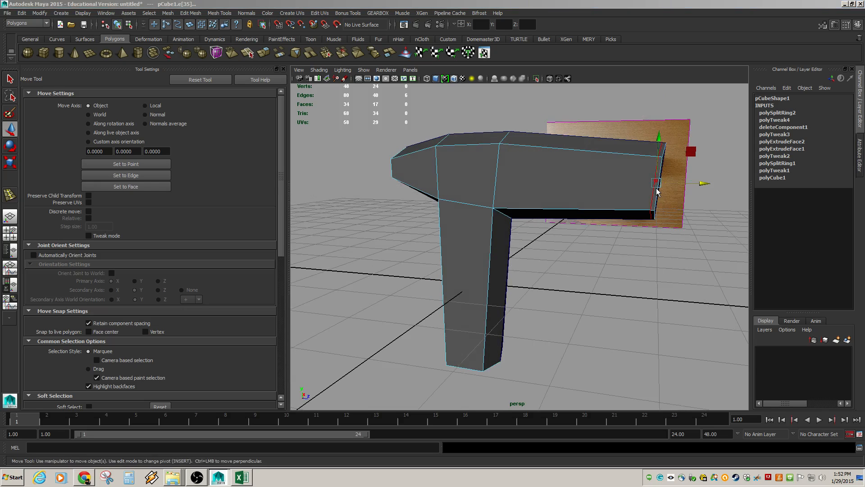
Select the edges bordering the rear end in the side view and move them slightly backward toward the blue cap
key("space")
left_click_drag(654, 188, 630, 193)
right_click_drag(543, 219, 756, 230, "alt")
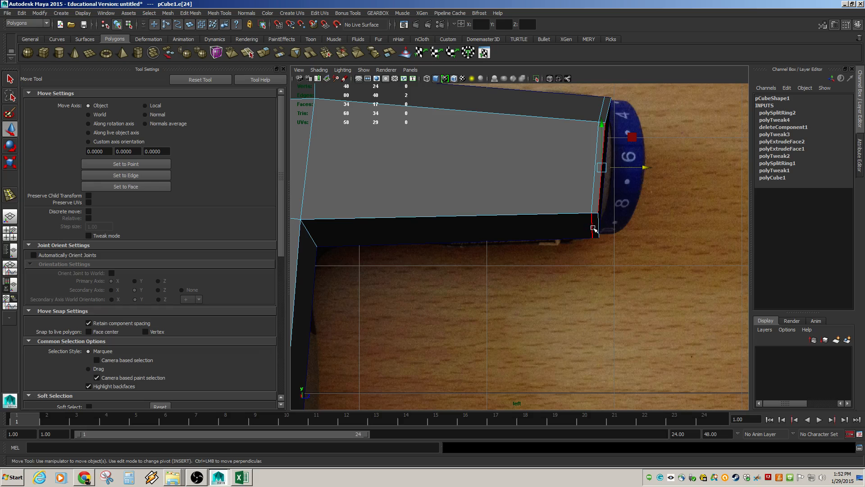
left_click(599, 225)
left_click(608, 110, "shift")
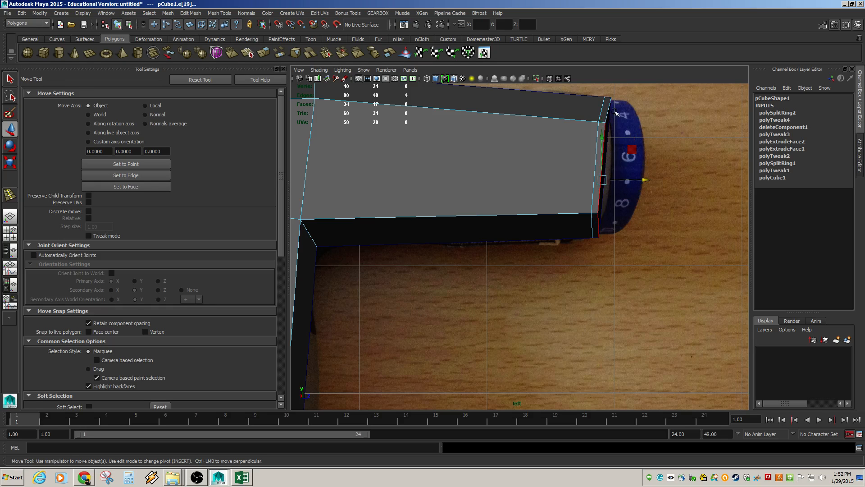
left_click(606, 136, "shift")
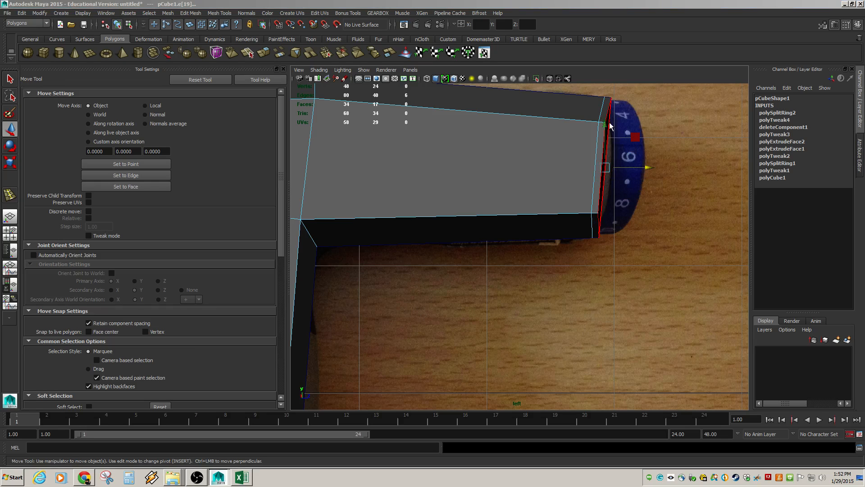
key("space")
key("space")
left_click_drag(607, 130, 638, 168, "alt")
Rotate the rear-end border edges in the side view until they stand nearly upright against the blue cap
key("space")
key("e")
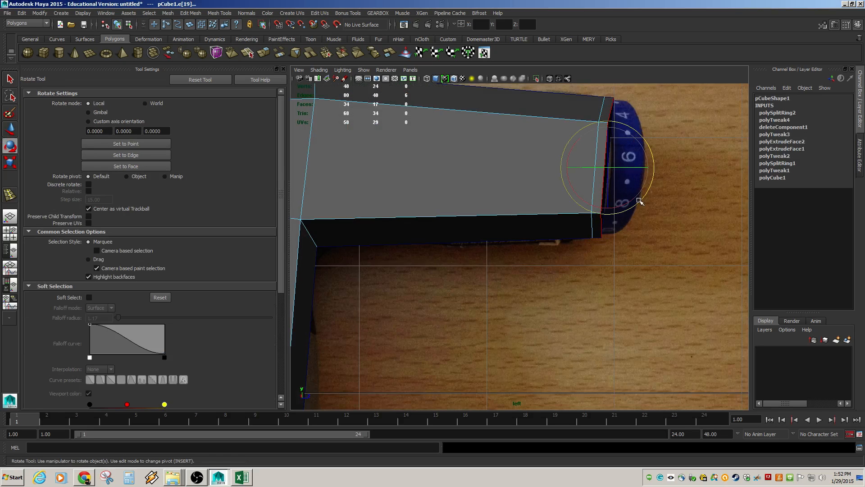
left_click_drag(627, 201, 627, 204)
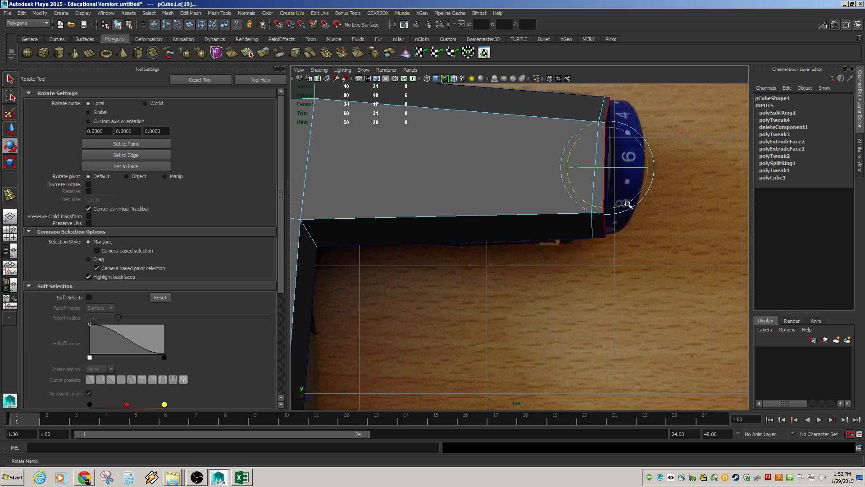
left_click(638, 246)
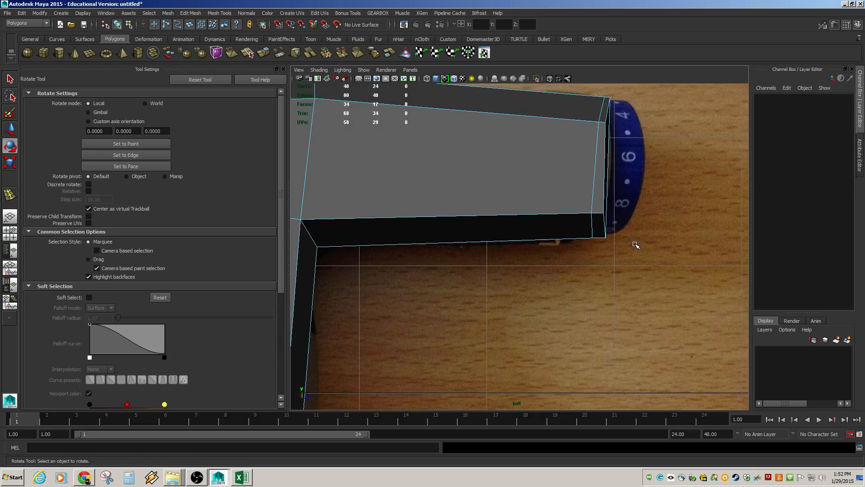
Rotate the edge loop beside the rear end slightly so it runs nearly parallel to the end border
double_click(591, 193)
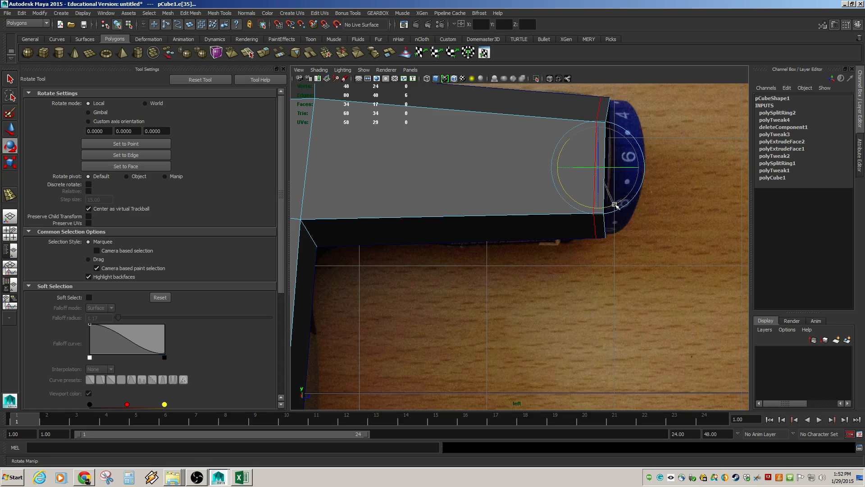
left_click(686, 187)
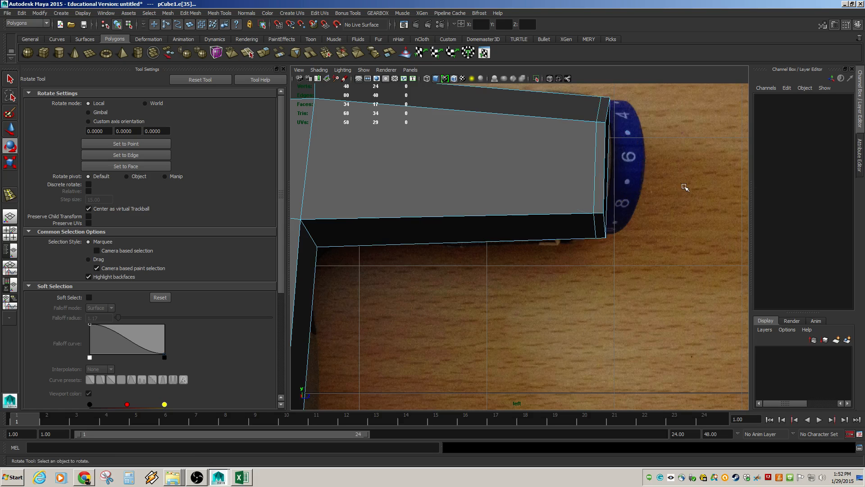
mouse_move(666, 206)
right_mouse_down("alt")
mouse_move(639, 205)
mouse_move(655, 206)
right_mouse_up("alt")
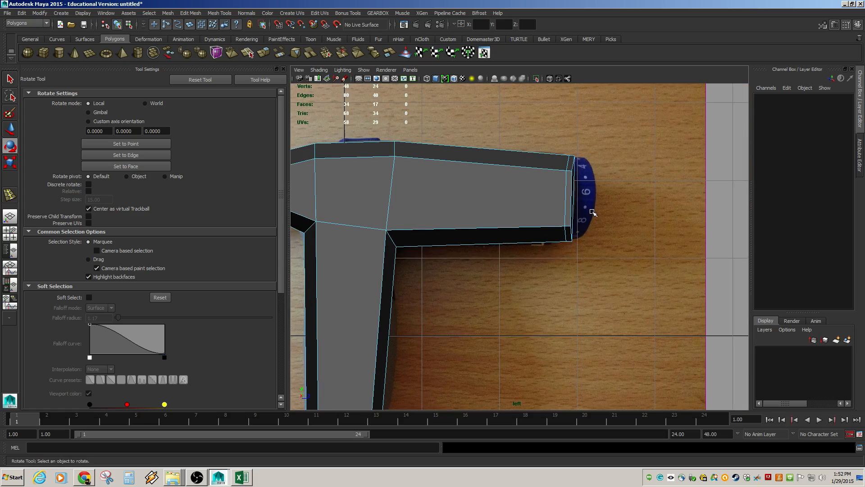
middle_click_drag(592, 211, 597, 209, "alt")
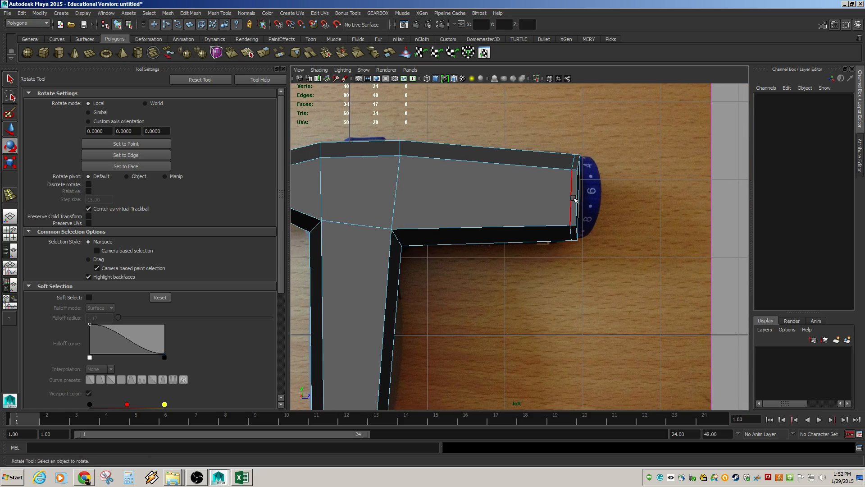
Move the edge loop beside the rear end slightly backward, closer to the end border
left_click(574, 198)
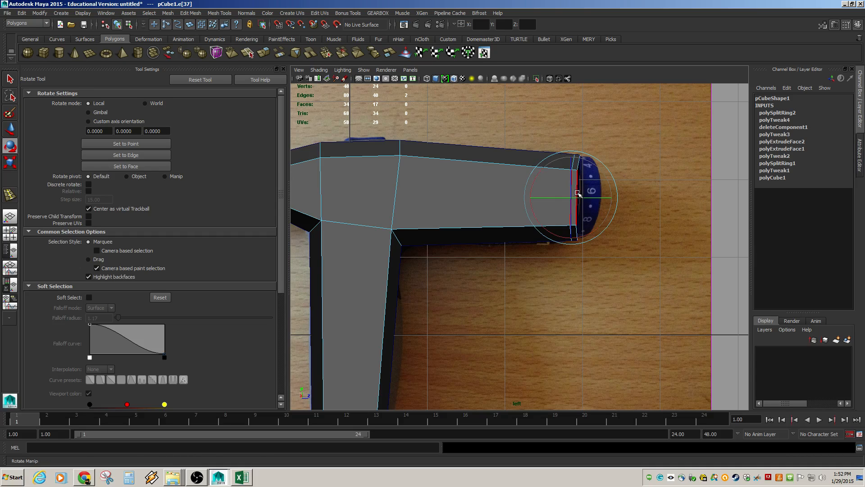
key("w")
double_click(576, 195)
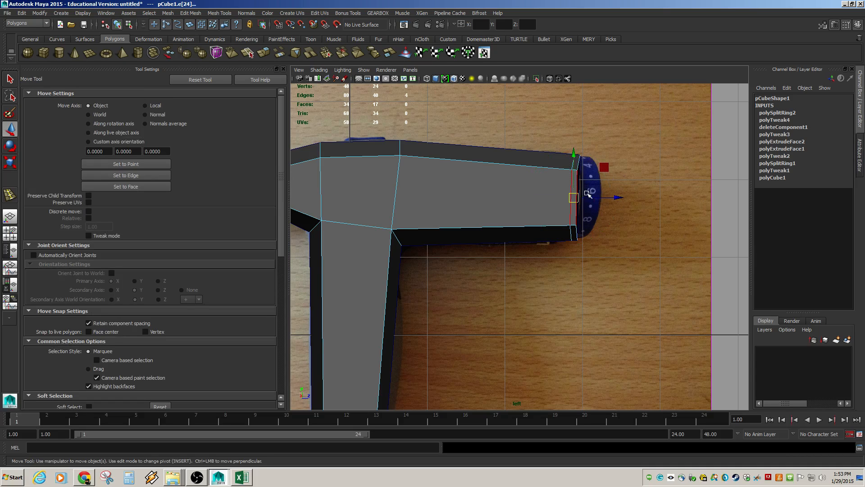
left_click_drag(587, 193, 597, 197)
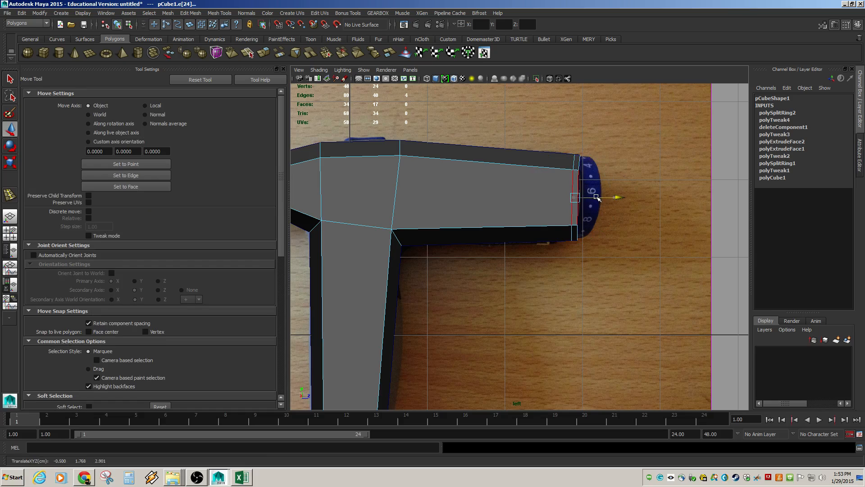
left_click(591, 189)
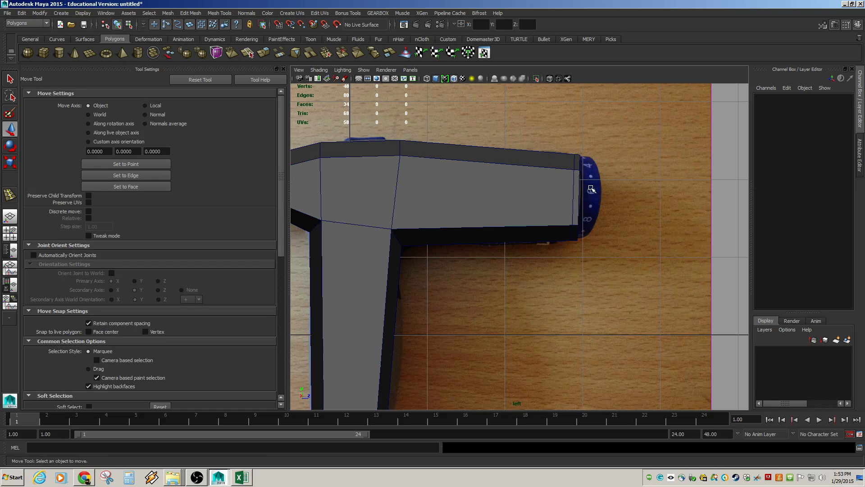
left_click(530, 194)
Insert an edge loop midway along the rear body section, scale it taller to match the photo, and preview the half smoothed
left_click(10, 195)
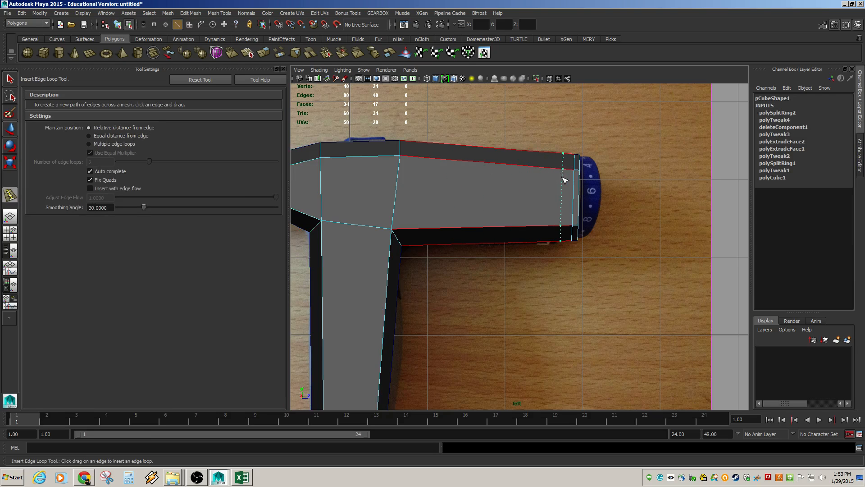
left_click_drag(499, 180, 492, 180)
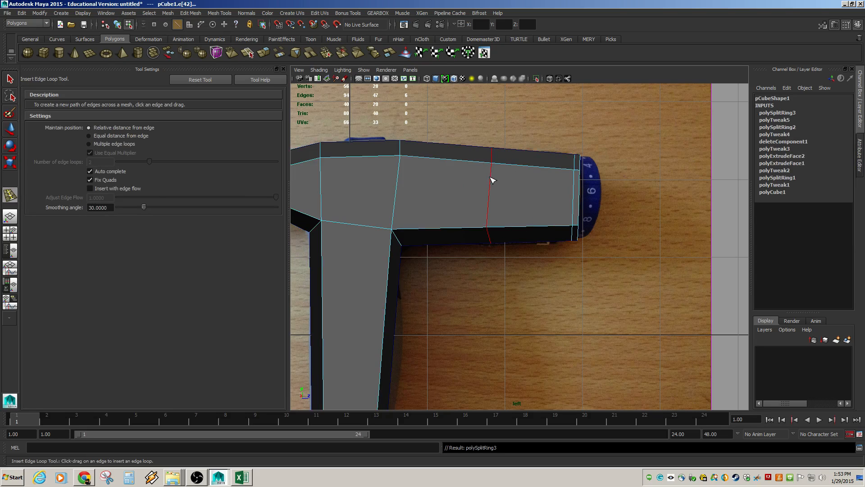
key("r")
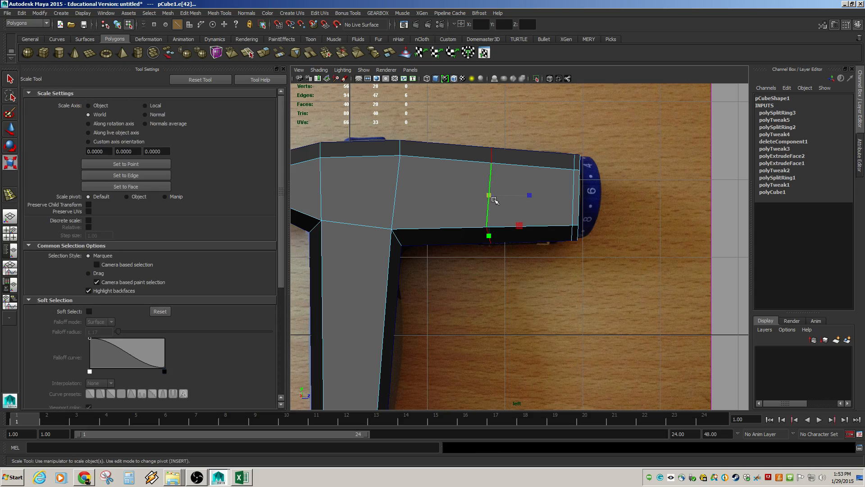
left_click_drag(490, 234, 488, 238)
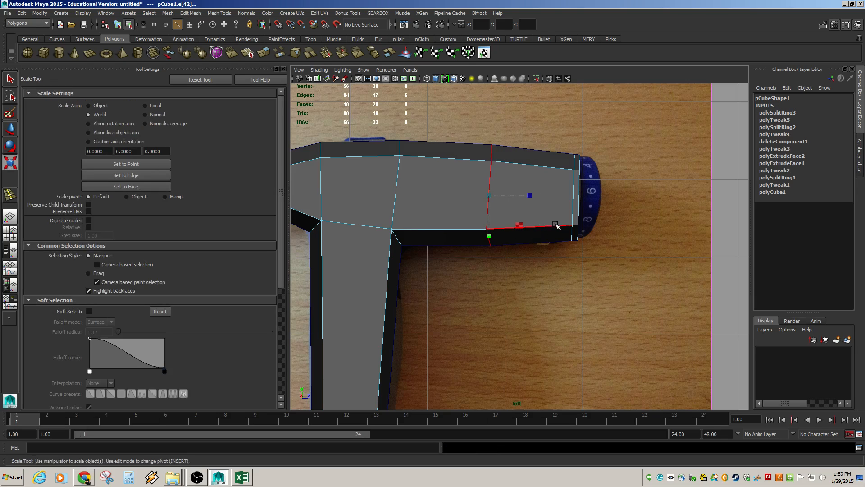
key("3")
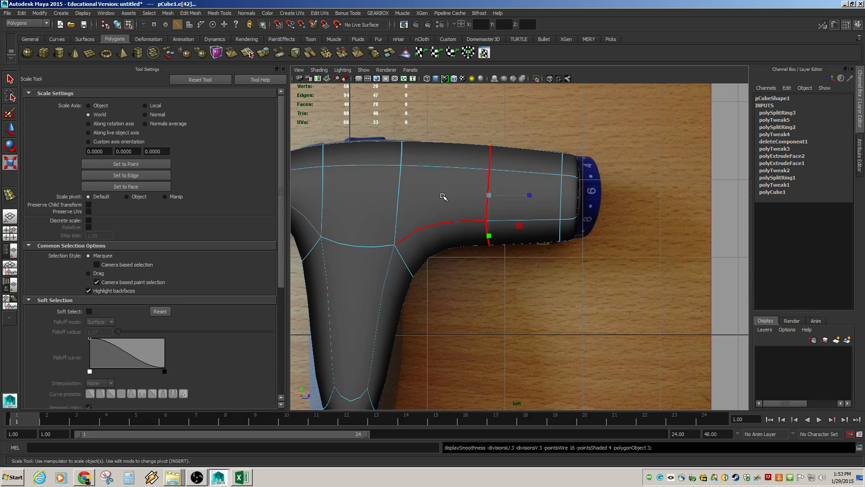
key("1")
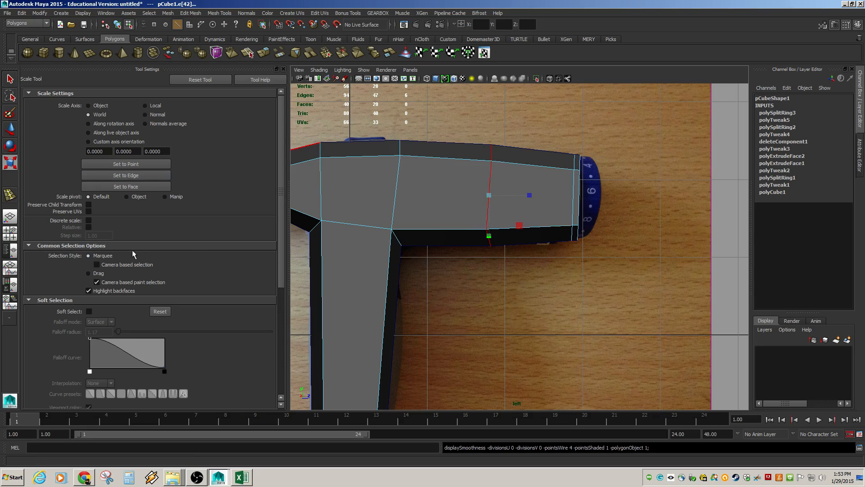
Insert an edge loop with edge flow enabled between the handle's rear corner and the middle loop of the rear body
left_click(10, 195)
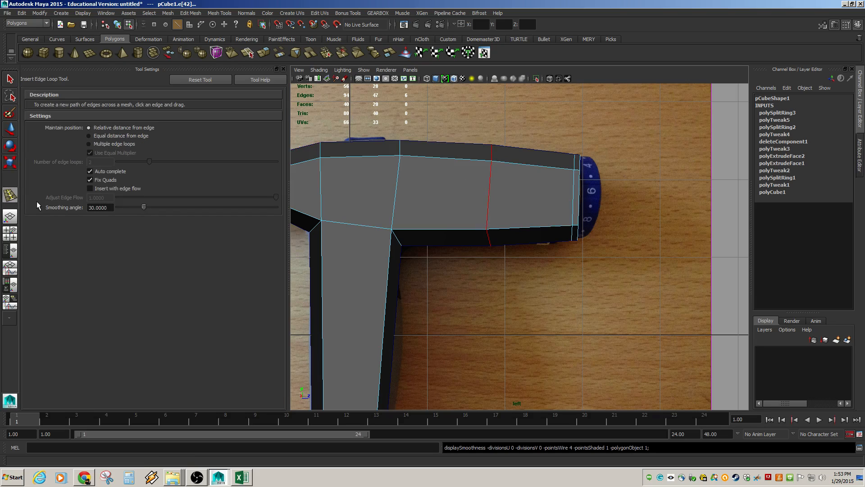
left_click(90, 189)
left_click_drag(461, 232, 457, 231)
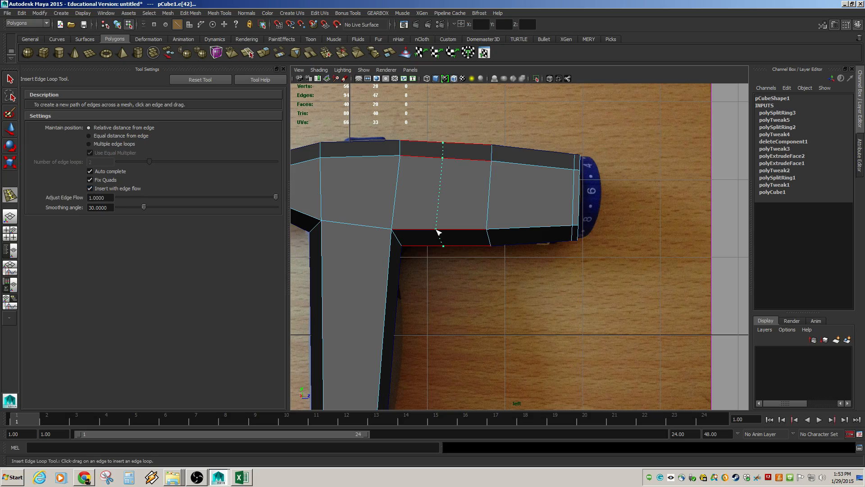
left_click_drag(437, 231, 438, 232)
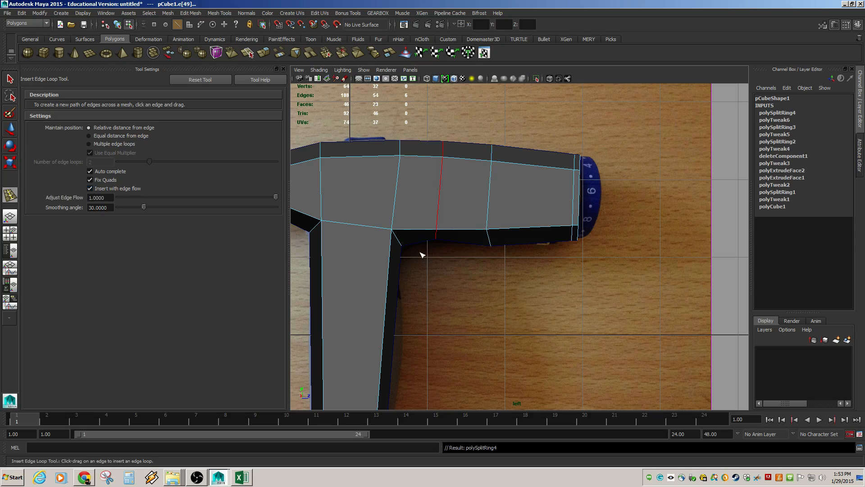
Adjust the lower vertices of the new rear-body loop in the side view to follow the underside of the tool
right_click_drag(423, 253, 541, 261, "alt")
middle_click_drag(416, 122, 489, 189, "alt")
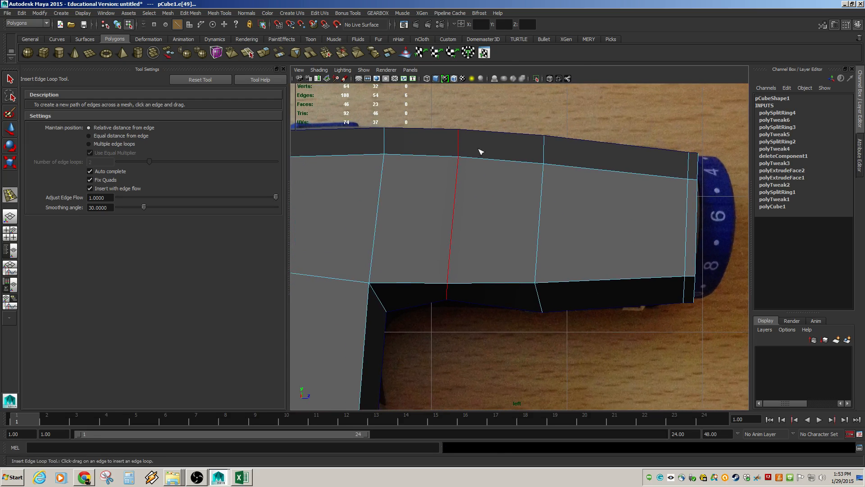
middle_click_drag(438, 309, 485, 245, "alt")
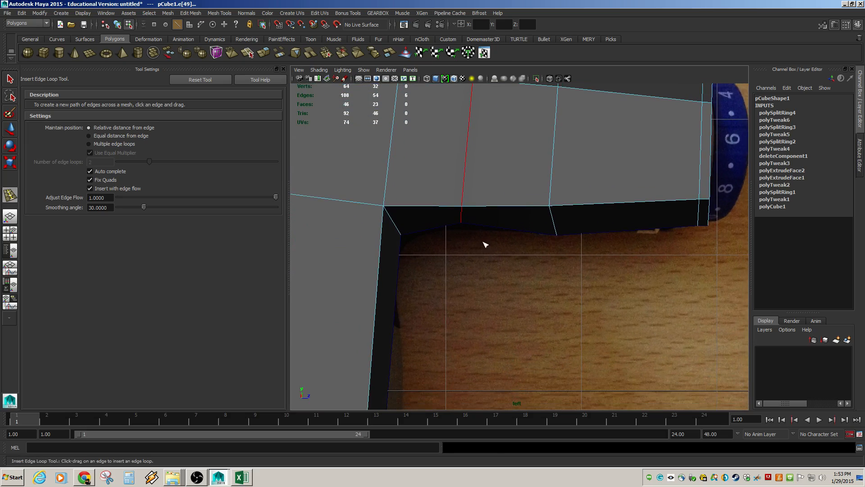
key("w")
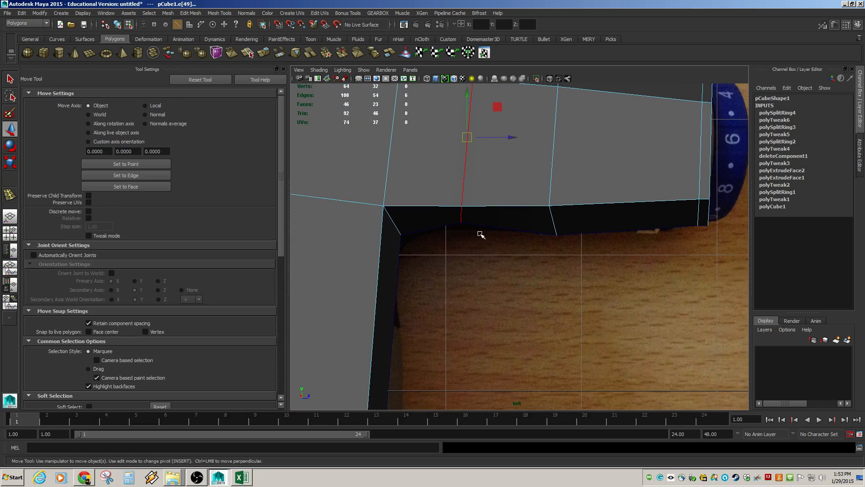
key("F9")
left_click_drag(447, 196, 478, 253)
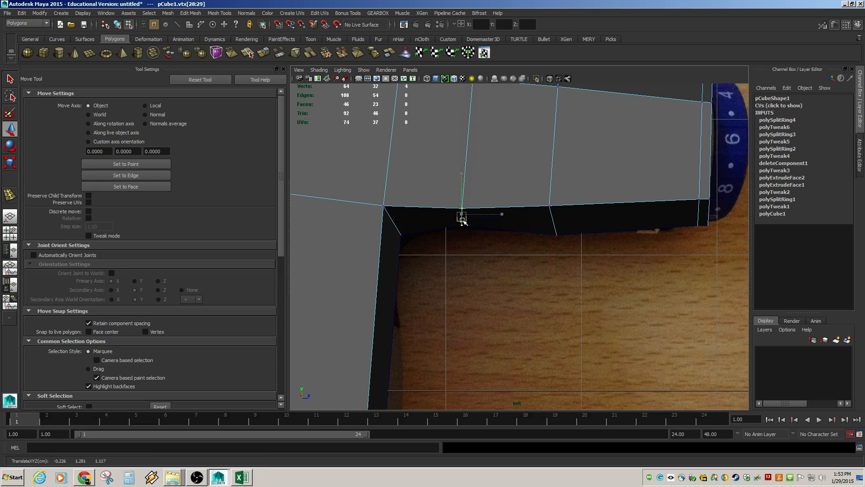
left_click(435, 188)
left_click_drag(448, 194, 471, 211)
left_click_drag(462, 209, 462, 202)
Reposition the upper vertices of the two rear-body loops slightly downward to match the top outline in the photo
middle_click_drag(506, 211, 448, 275, "alt")
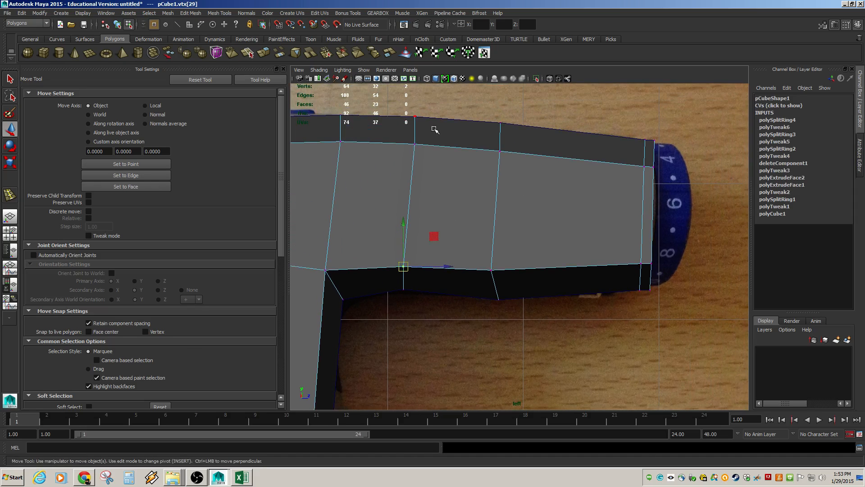
left_click_drag(408, 105, 408, 136)
left_click_drag(535, 174, 501, 144)
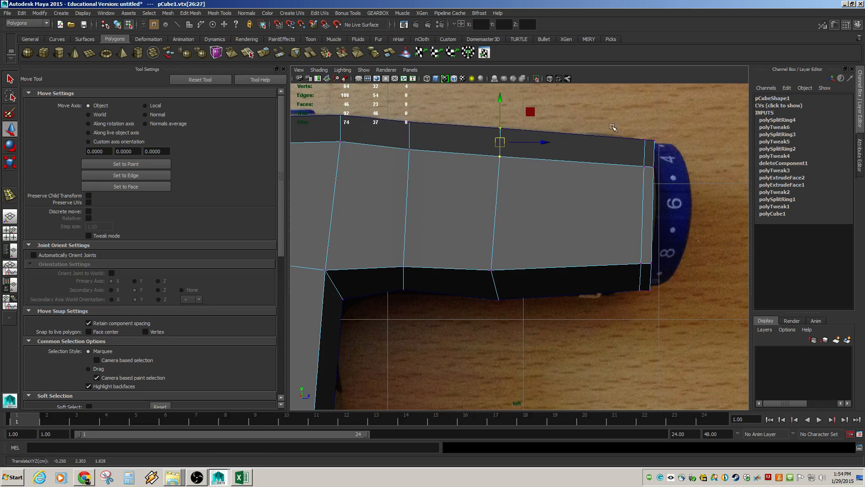
Shift the top vertices above the handle's rear corner forward until that edge stands nearly upright, and fine-tune the neighbouring top vertices
middle_click_drag(437, 230, 647, 274, "alt")
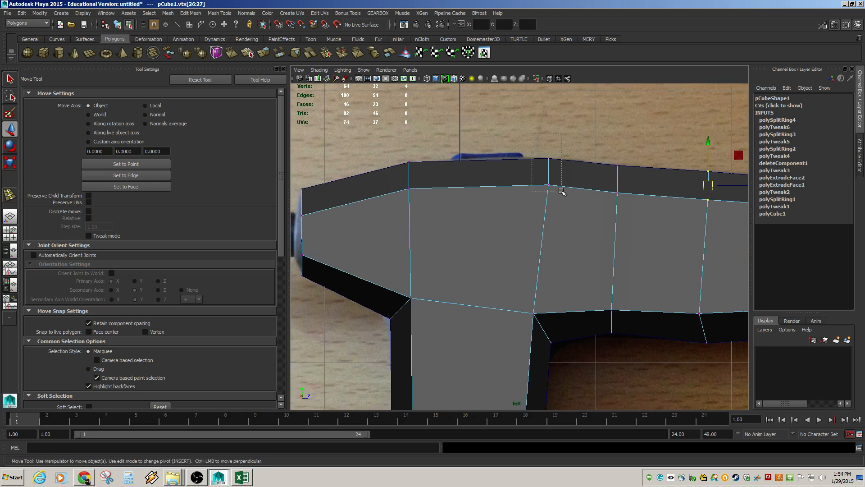
left_click_drag(560, 191, 529, 172)
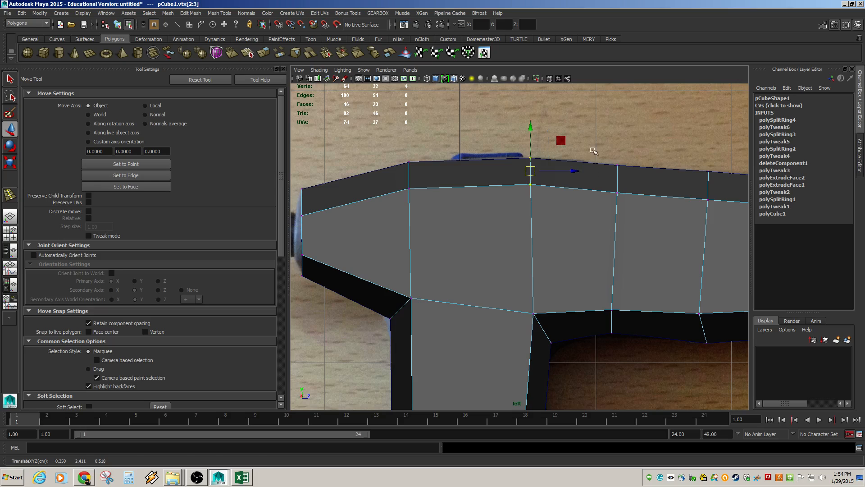
left_click_drag(607, 152, 635, 181)
left_click(618, 166)
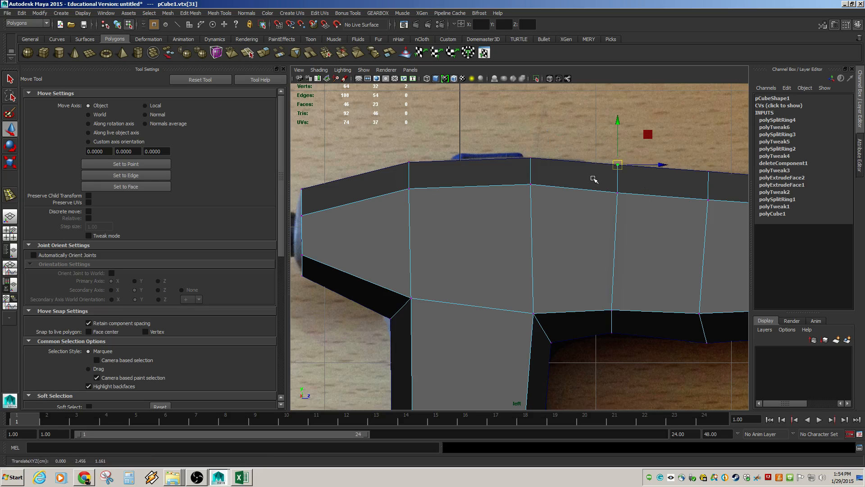
left_click_drag(540, 175, 531, 187)
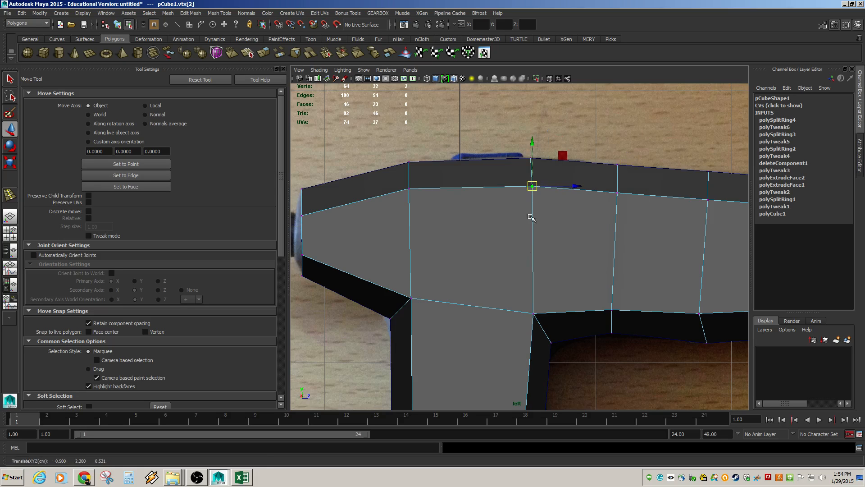
Try to insert an edge loop with edge flow around the middle of the handle
middle_click_drag(531, 218, 530, 129, "alt")
right_click_drag(622, 239, 595, 228, "alt")
middle_click_drag(582, 251, 596, 201, "alt")
key("w")
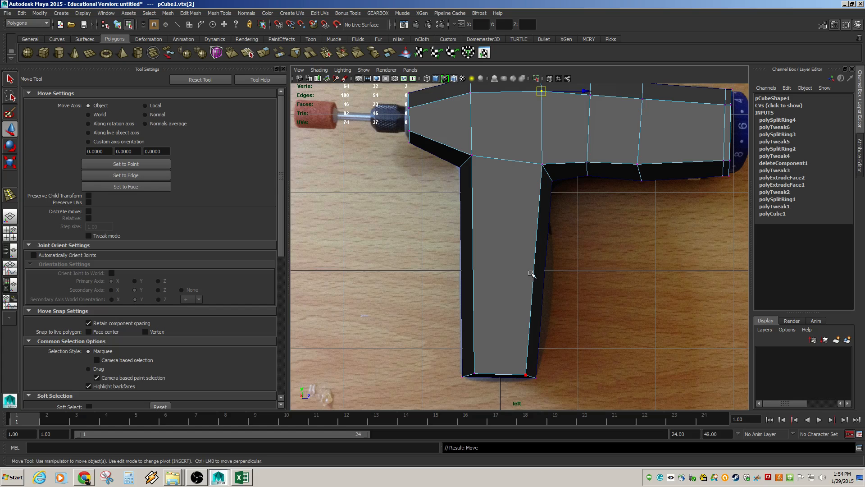
left_click(10, 195)
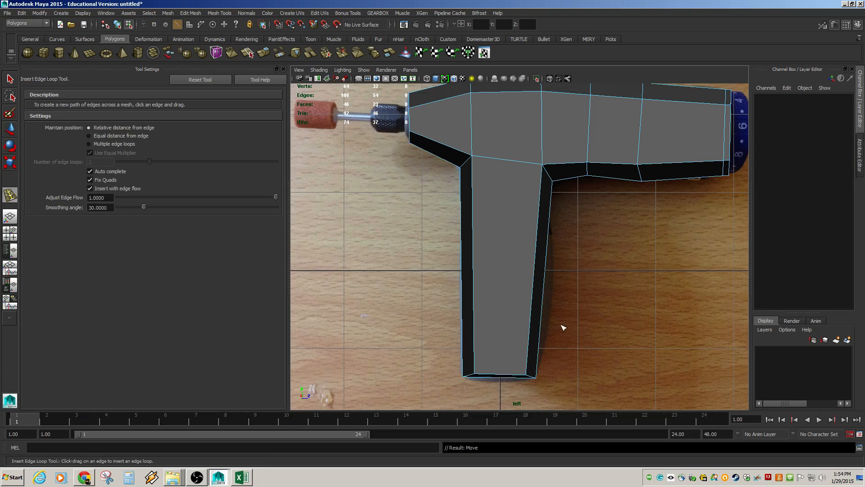
left_click(532, 288)
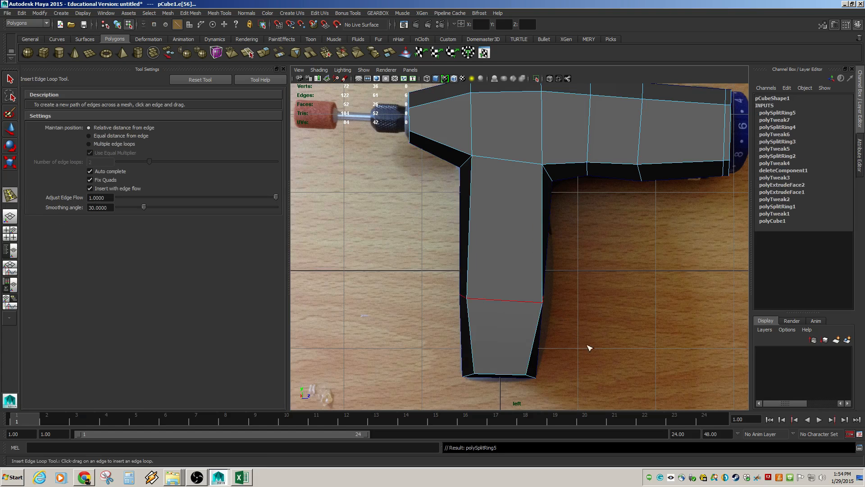
key("ctrl+z")
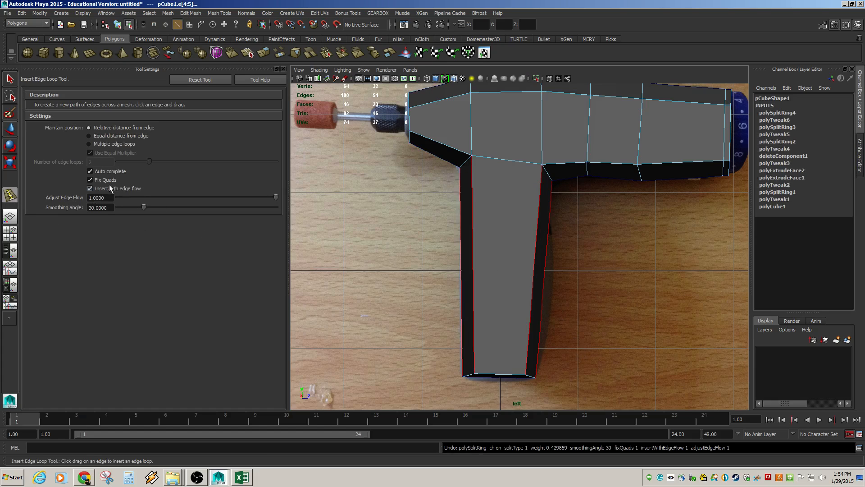
Insert an edge loop without edge flow around mid-handle, flatten and widen it, and move it to fit the handle outline
left_click(90, 188)
left_click_drag(534, 270, 535, 280)
key("r")
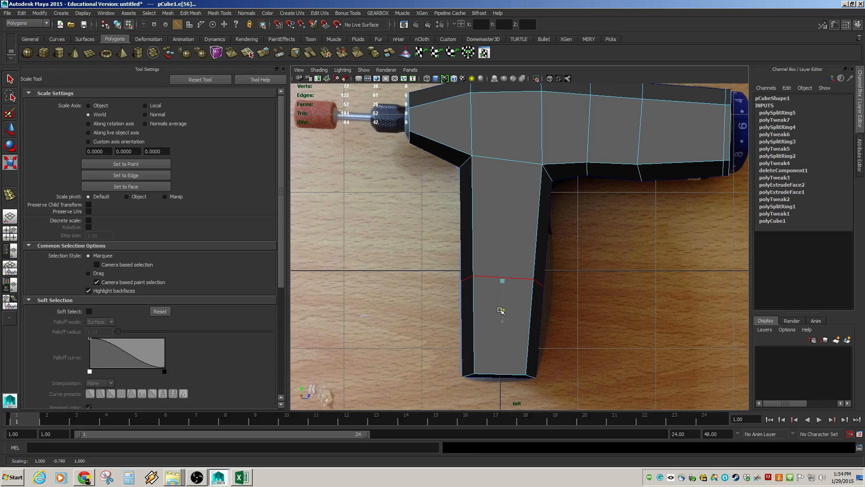
left_click_drag(543, 280, 544, 281)
key("w")
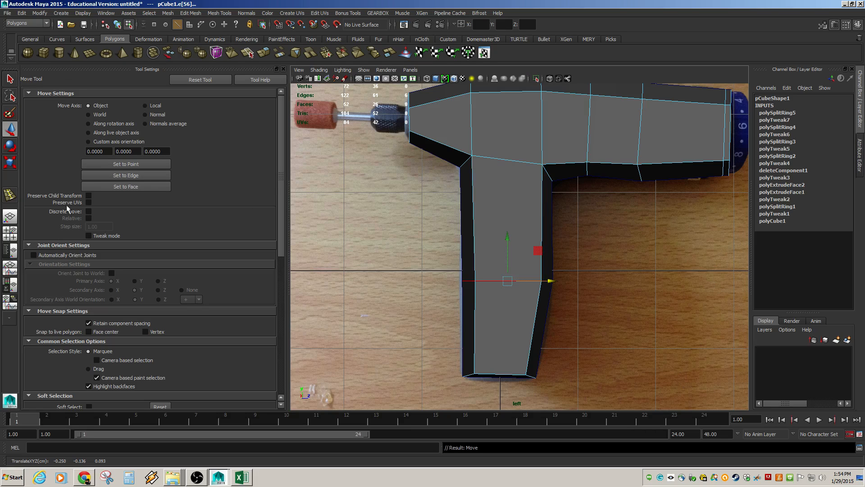
Insert an edge loop with edge flow enabled just above the bottom end of the handle
left_click(10, 195)
left_click(90, 189)
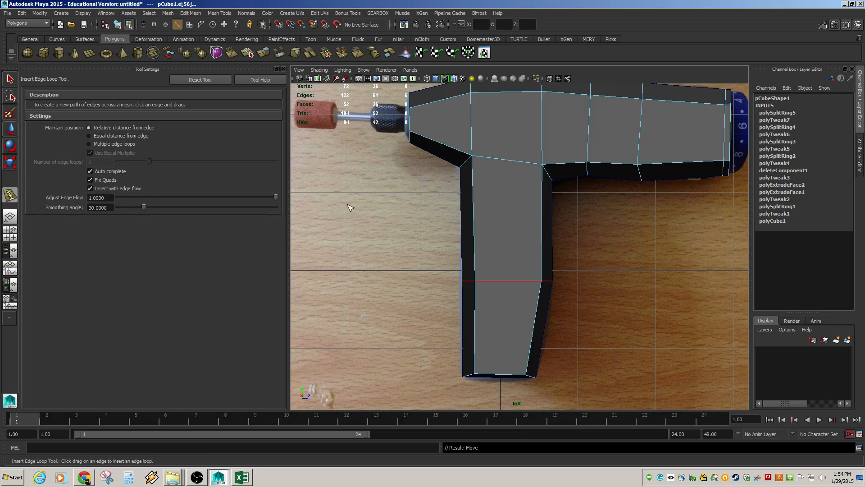
left_click_drag(542, 214, 544, 213)
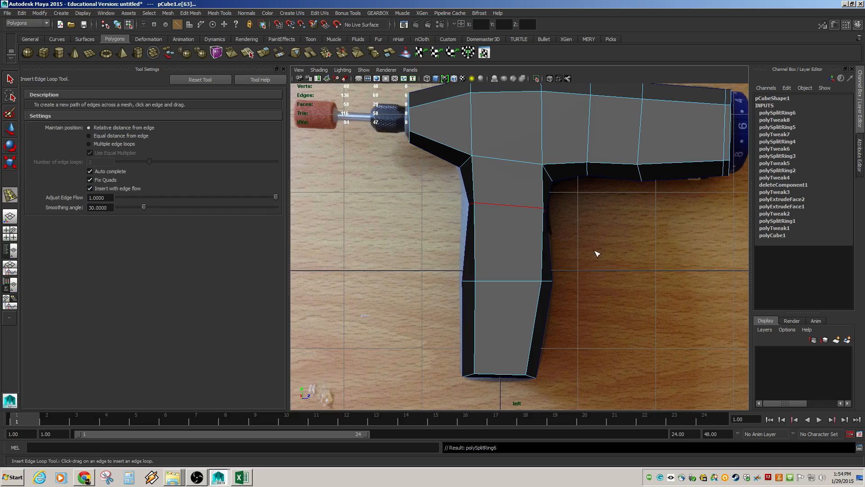
key("ctrl+z")
left_click_drag(531, 356, 533, 365)
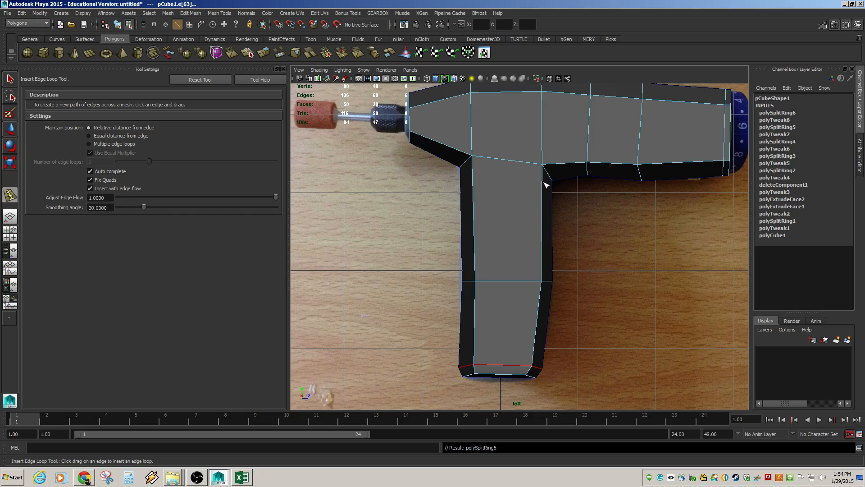
Insert an edge loop without edge flow at the top of the handle just below the body, and scale it across the handle's width
left_click(91, 189)
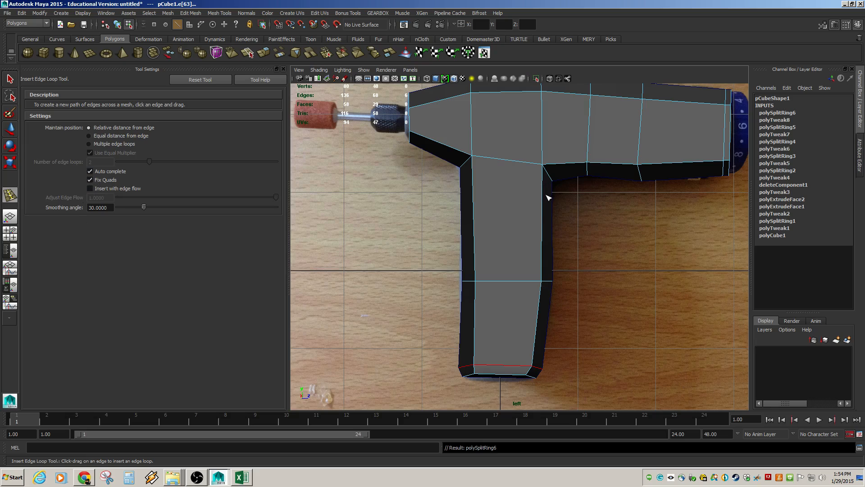
mouse_move(549, 197)
left_mouse_down()
mouse_move(543, 202)
mouse_move(542, 184)
left_mouse_up()
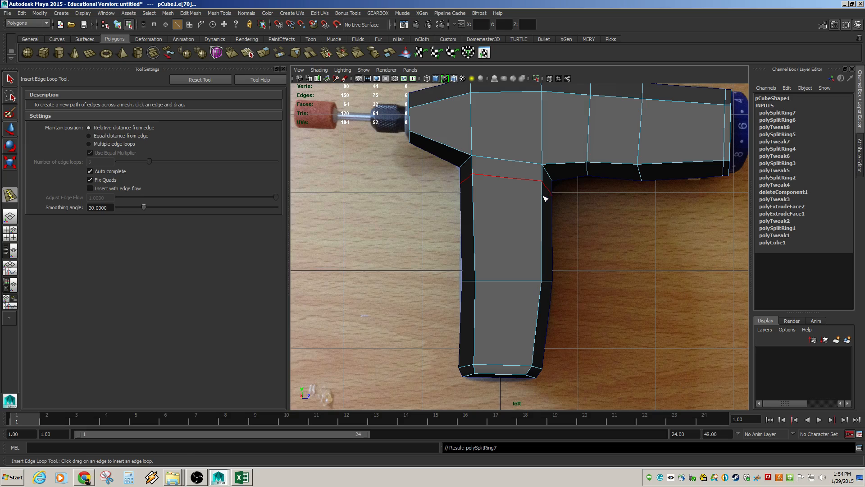
key("r")
left_click_drag(547, 185, 547, 184)
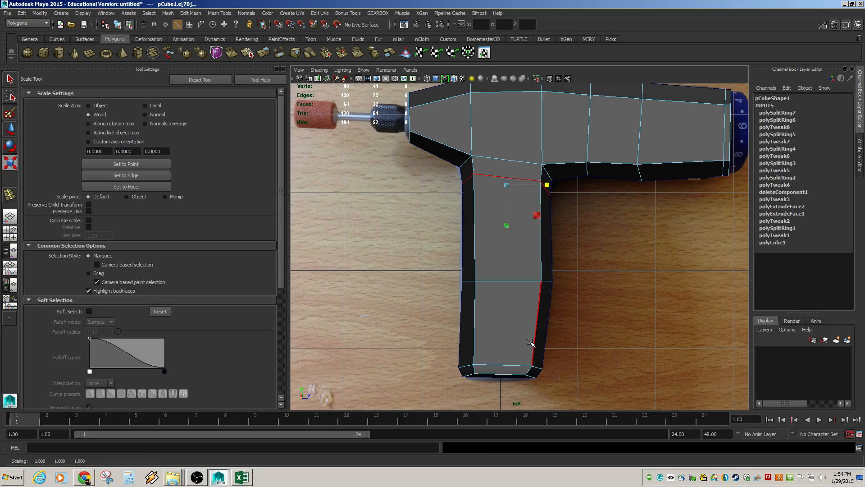
Try to insert an edge loop with edge flow around the upper half of the handle
left_click_drag(533, 327, 551, 239, "alt")
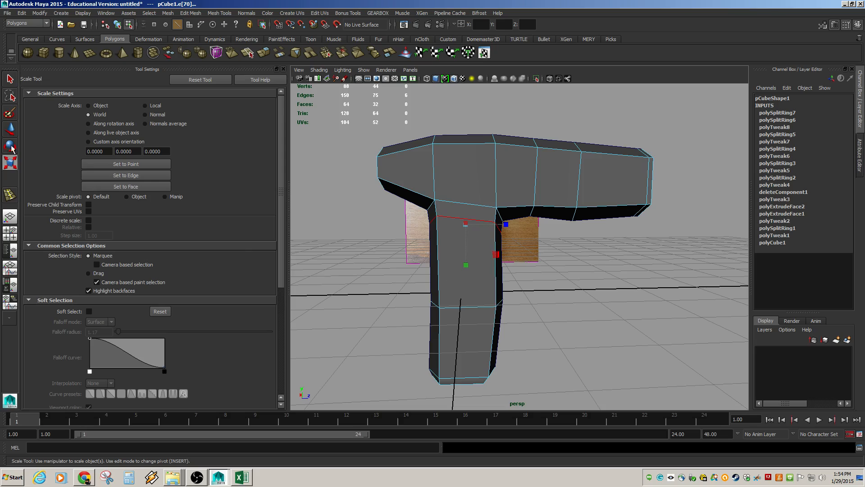
left_click(14, 197)
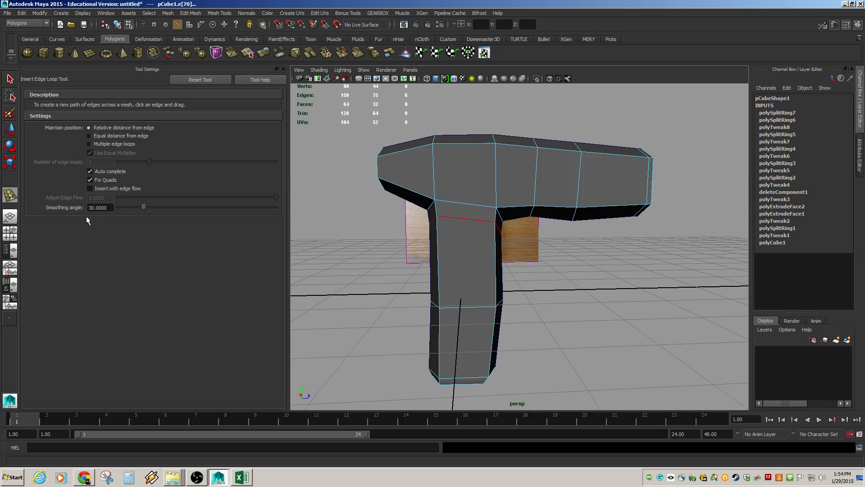
left_click(92, 189)
left_click(497, 259)
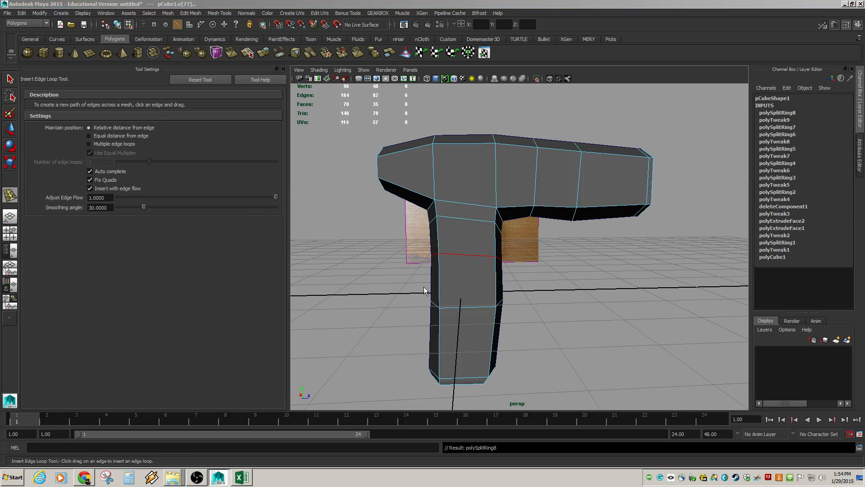
scroll(440, 289, "up", 3)
key("ctrl+z")
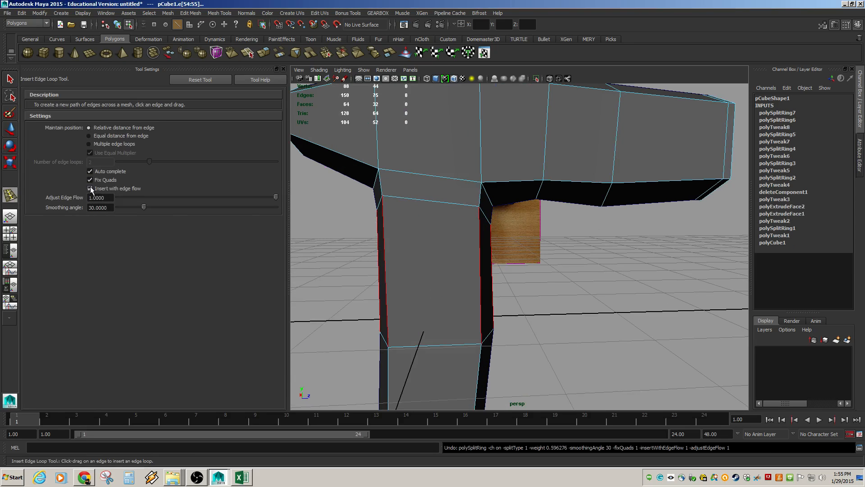
Insert an edge loop without edge flow around the upper handle, halfway between its top loop and the mid-handle loop
left_click(91, 189)
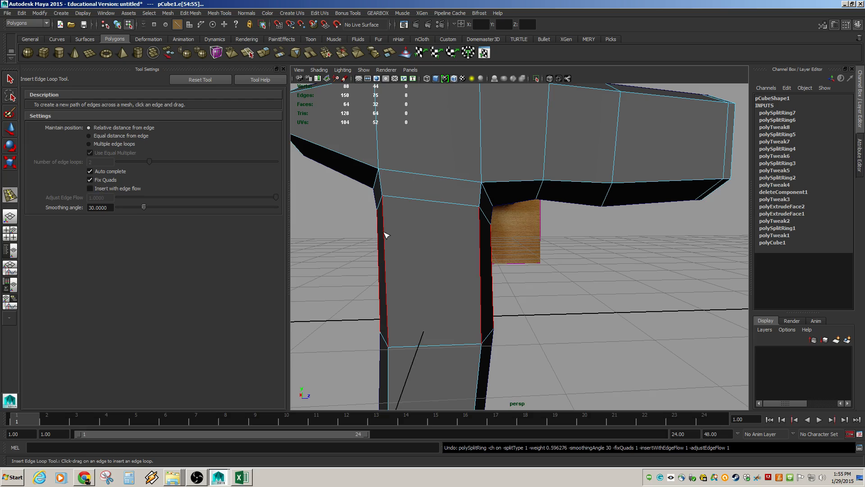
key("space")
left_click_drag(383, 239, 359, 220)
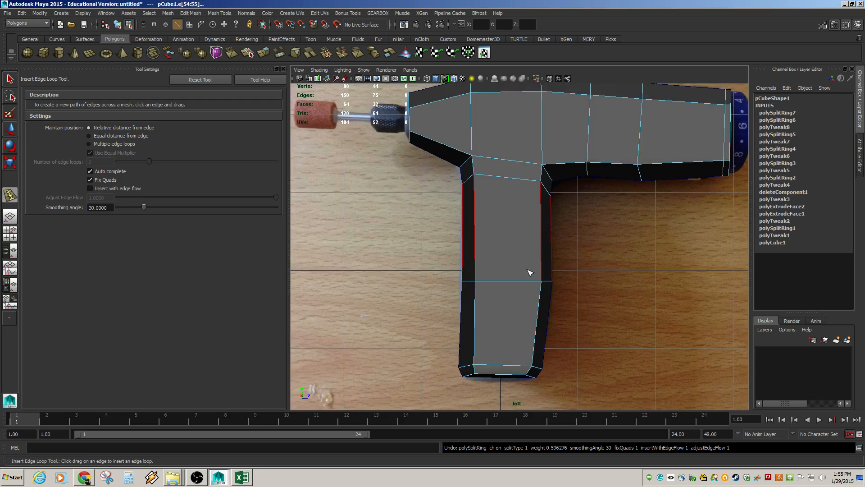
left_click_drag(541, 238, 542, 228)
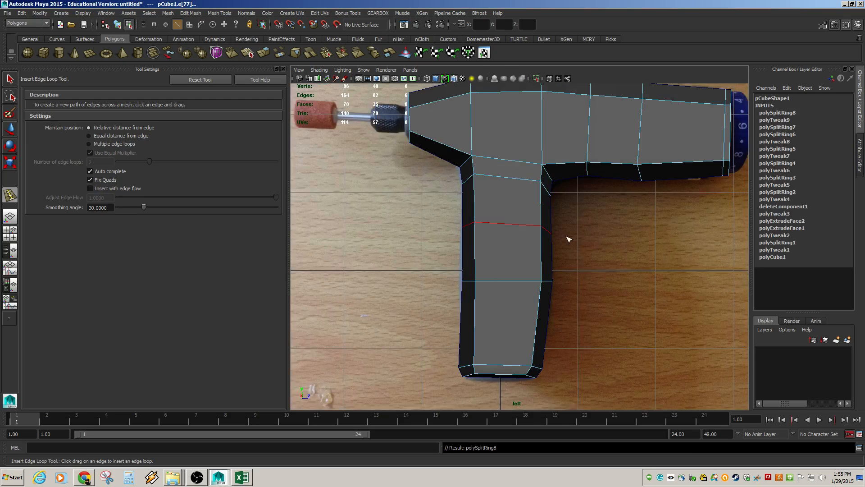
Flatten and slightly widen the new upper-handle loop, and move it to match the handle outline in the reference photo
key("r")
left_click_drag(508, 267, 549, 230)
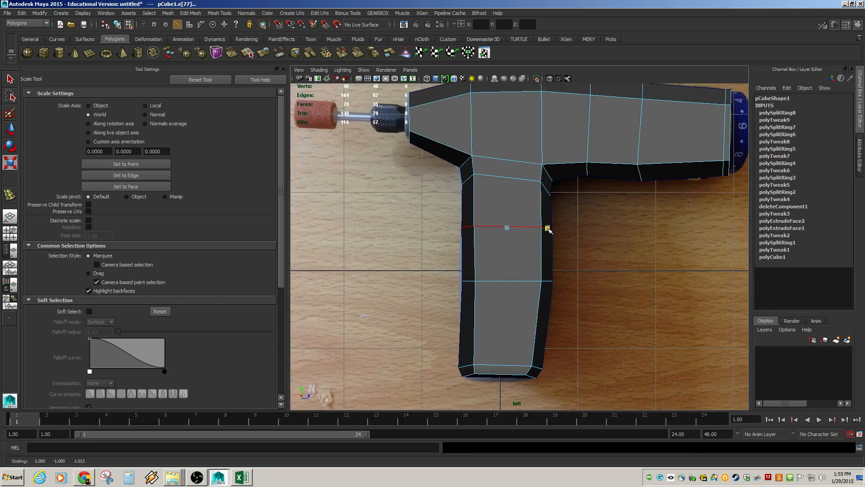
key("w")
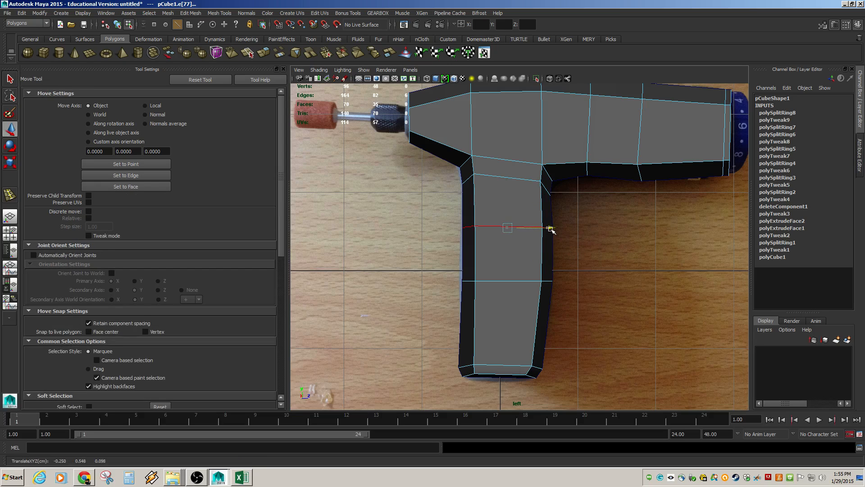
middle_click_drag(550, 229, 547, 280, "alt")
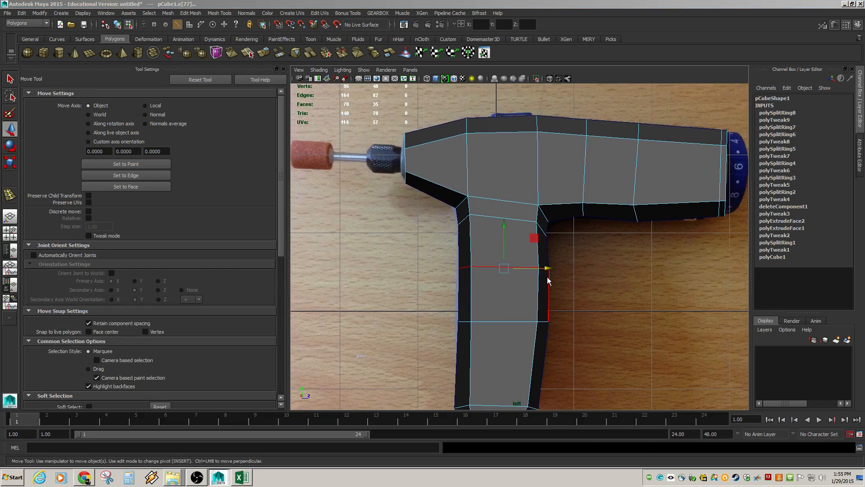
Examine the shape of the body and handle from several angles in the perspective view
key("space")
key("space")
left_click_drag(555, 257, 547, 256, "alt")
scroll(548, 257, "down", 5)
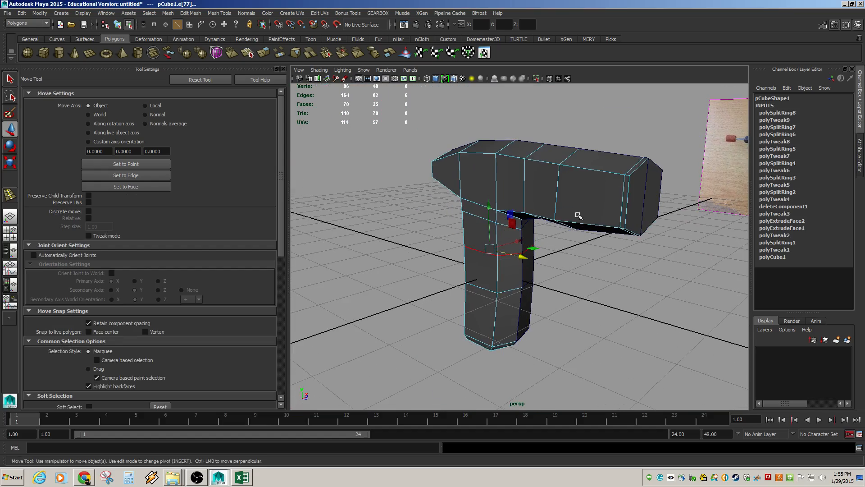
left_click_drag(457, 174, 506, 195, "alt")
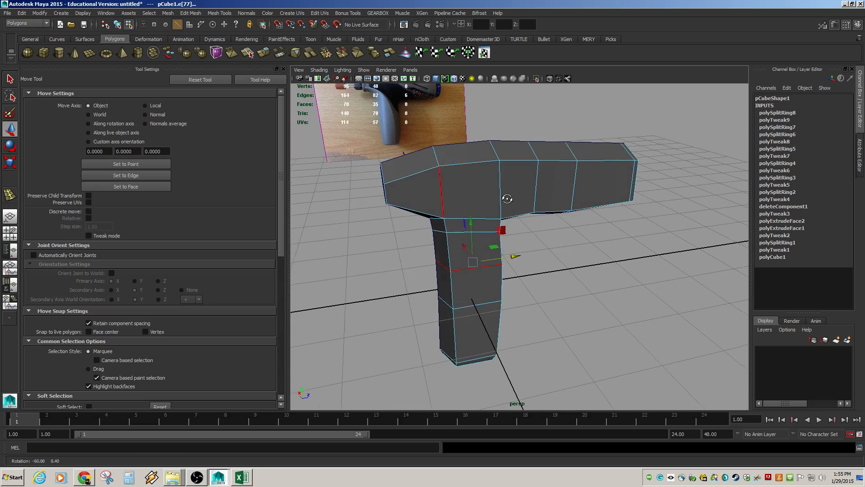
left_click_drag(475, 297, 487, 266, "alt")
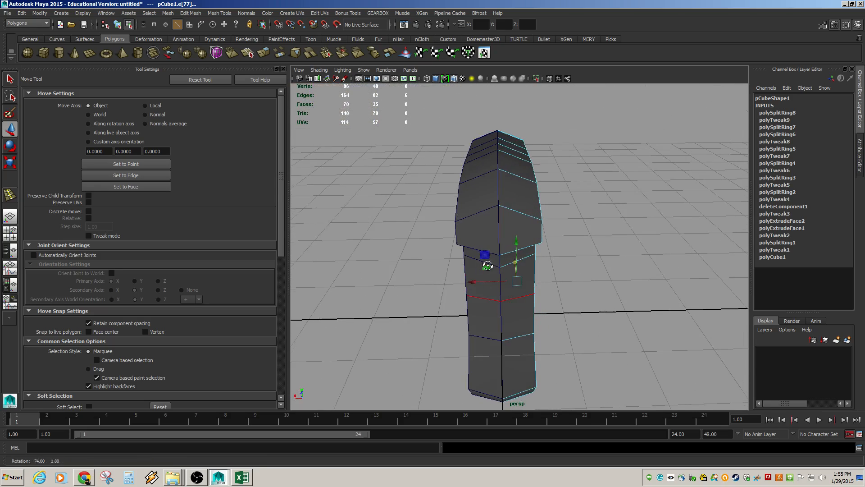
left_click(541, 231)
left_click_drag(513, 231, 453, 231)
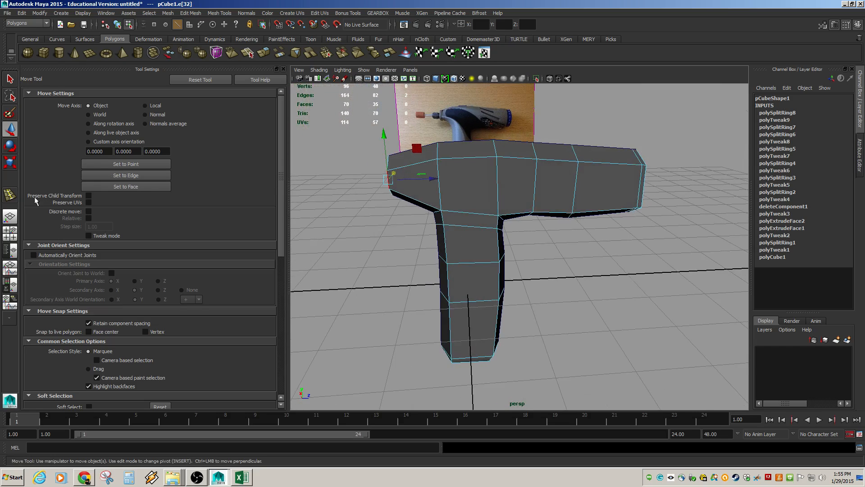
Insert two edge loops with edge flow, one along the body's side midline and one vertically through the body and handle centre
key("y")
left_click(96, 189)
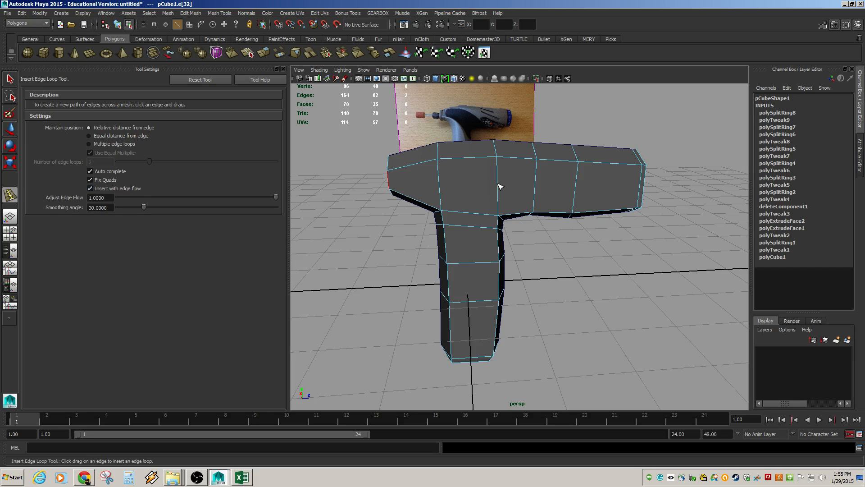
left_click(499, 186)
left_click_drag(393, 230, 376, 219, "alt")
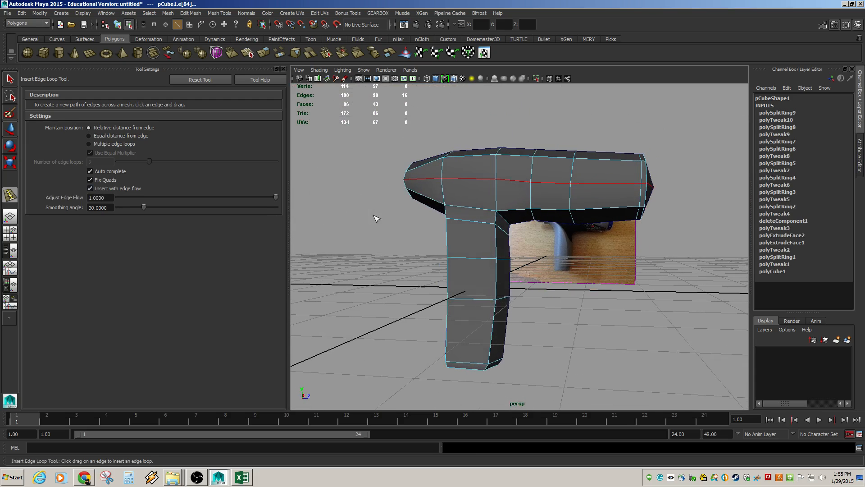
left_click(469, 181)
left_click_drag(452, 237, 494, 272, "alt")
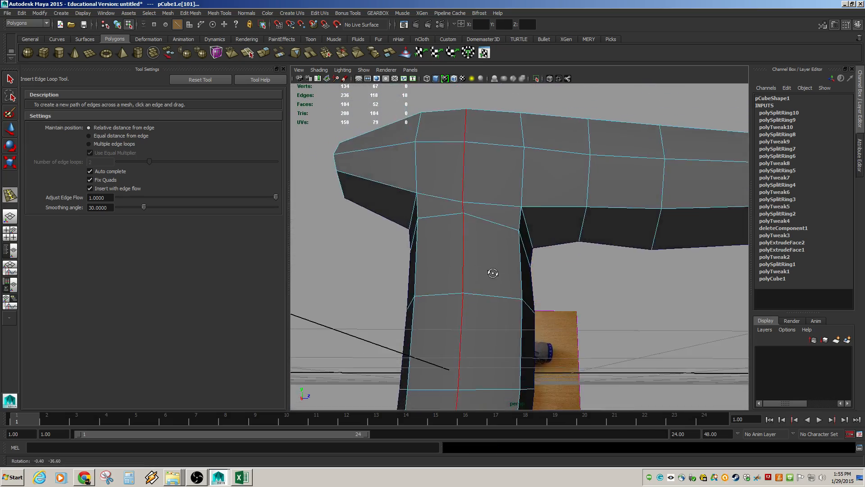
Adjust the centre-loop vertices where the handle meets the body, and return to object mode
key("w")
left_click(463, 253)
key("F9")
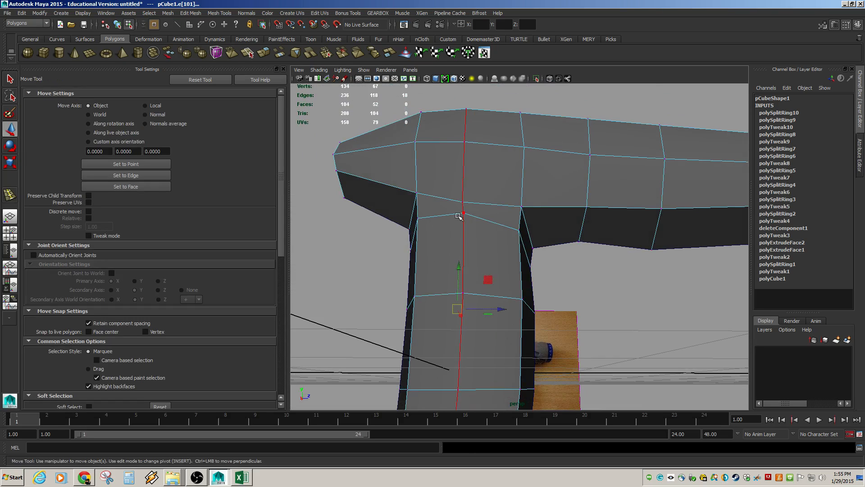
left_click(464, 200)
left_click_drag(463, 189, 386, 241)
left_click(464, 212)
left_click_drag(450, 236, 426, 248, "alt")
left_click_drag(489, 241, 495, 240)
left_click(422, 273)
left_click_drag(414, 289, 498, 309, "alt")
right_click_drag(498, 309, 397, 297, "alt")
left_click_drag(398, 296, 440, 302, "alt")
right_click_drag(489, 294, 502, 282)
left_click(502, 283)
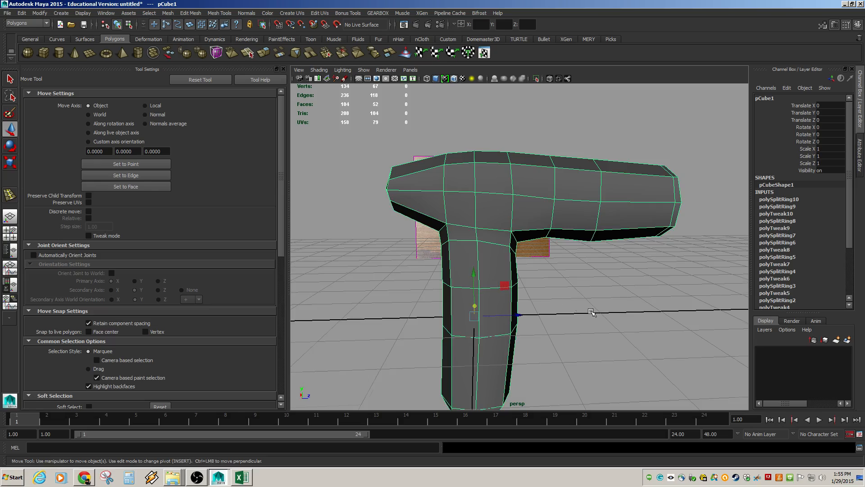
Insert an edge loop around the lower handle, replacing the version made with edge flow by one without it
left_click_drag(509, 288, 454, 301, "alt")
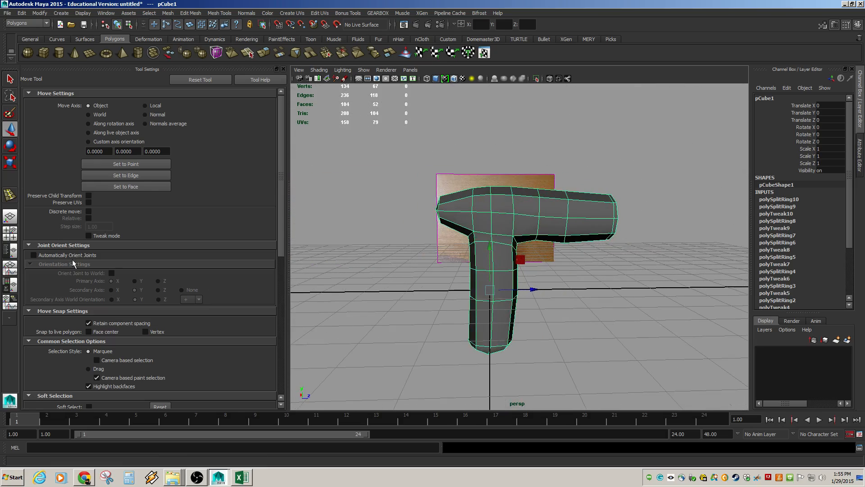
left_click(10, 196)
left_click(491, 327)
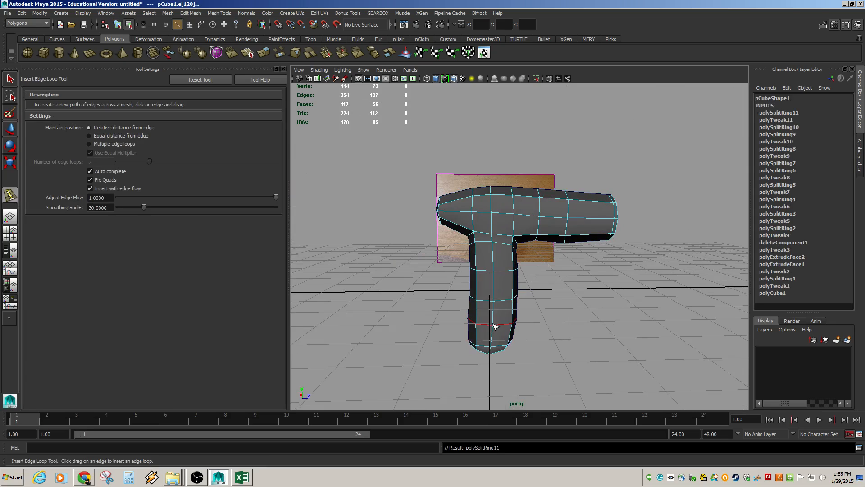
right_click_drag(495, 326, 535, 350, "alt")
left_click_drag(535, 350, 449, 341, "alt")
key("ctrl+z")
left_click(90, 188)
left_click_drag(449, 341, 512, 236, "alt")
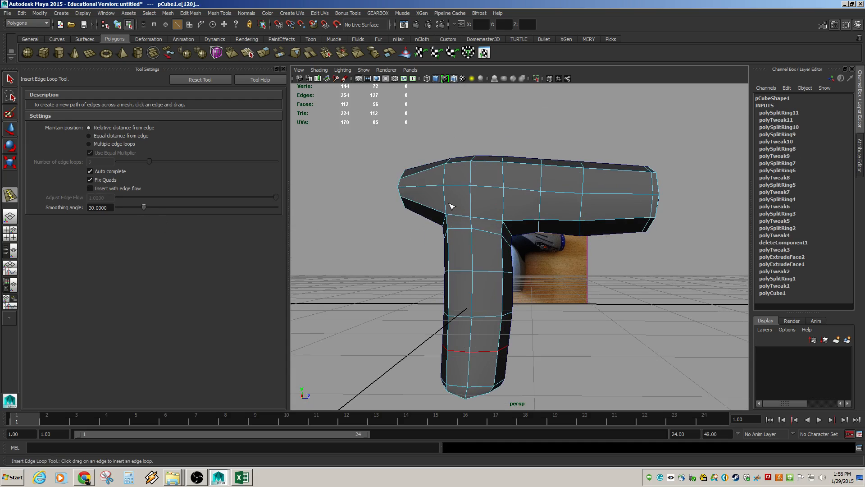
Adjust the side vertices of the body around the rear corner where it meets the handle
left_click_drag(410, 196, 438, 219, "alt")
right_click_drag(439, 218, 529, 245, "alt")
middle_click_drag(529, 245, 541, 255, "alt")
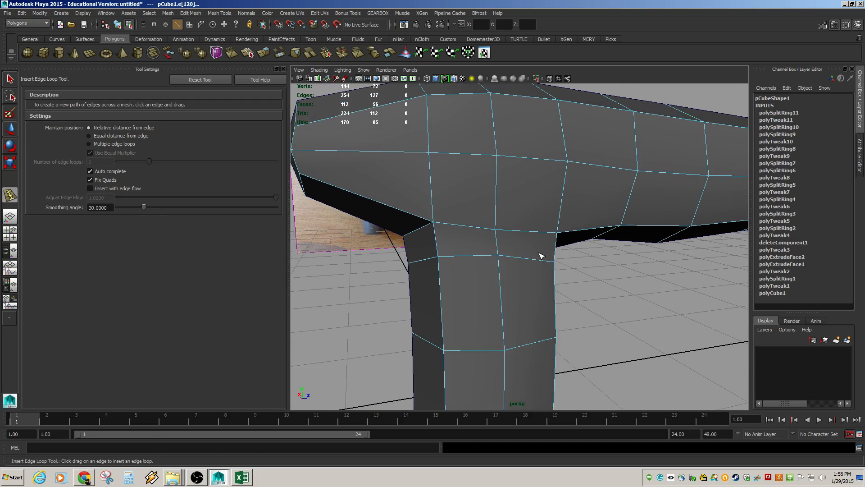
key("w")
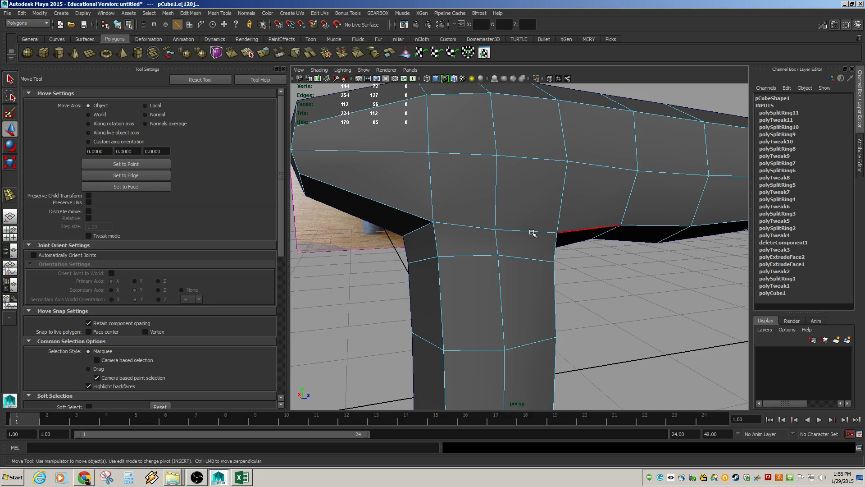
right_click_drag(532, 232, 510, 238)
left_click_drag(511, 238, 405, 198, "alt")
left_click(622, 221)
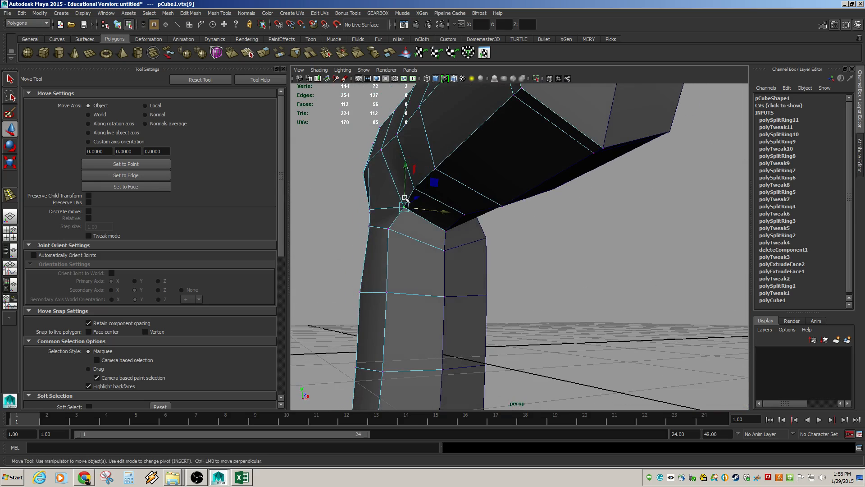
left_click(367, 165)
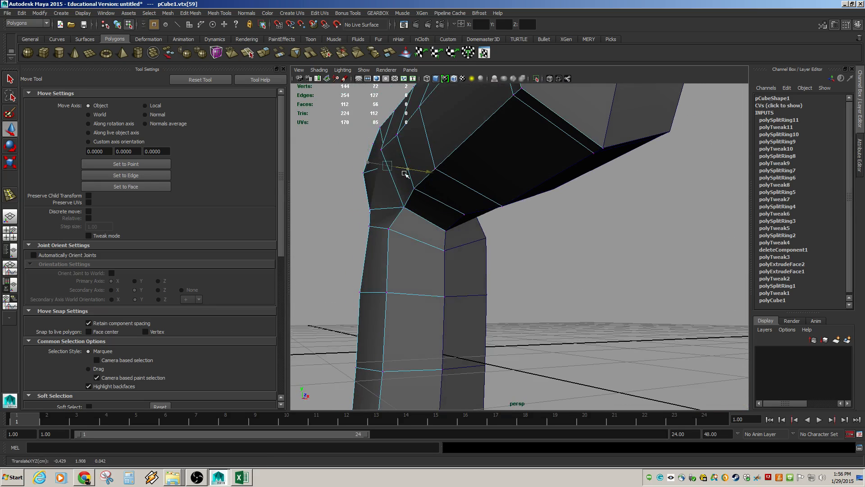
left_click_drag(399, 177, 542, 269, "alt")
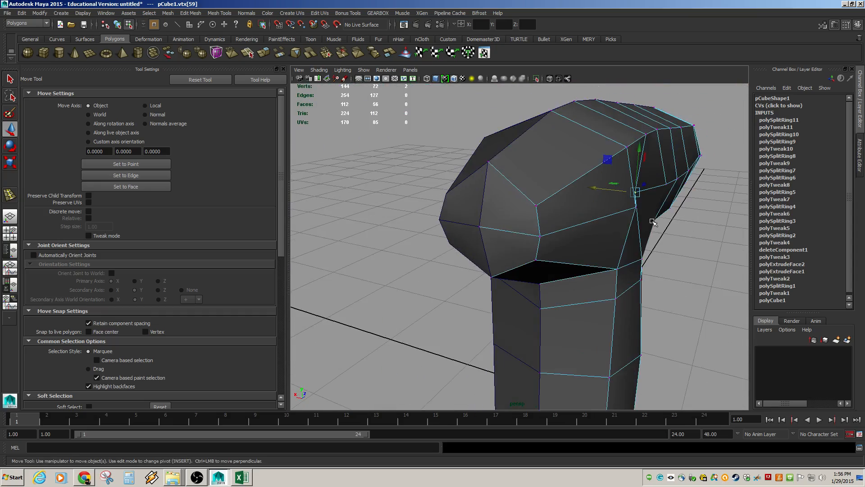
left_click_drag(654, 222, 541, 249, "alt")
left_click(488, 233)
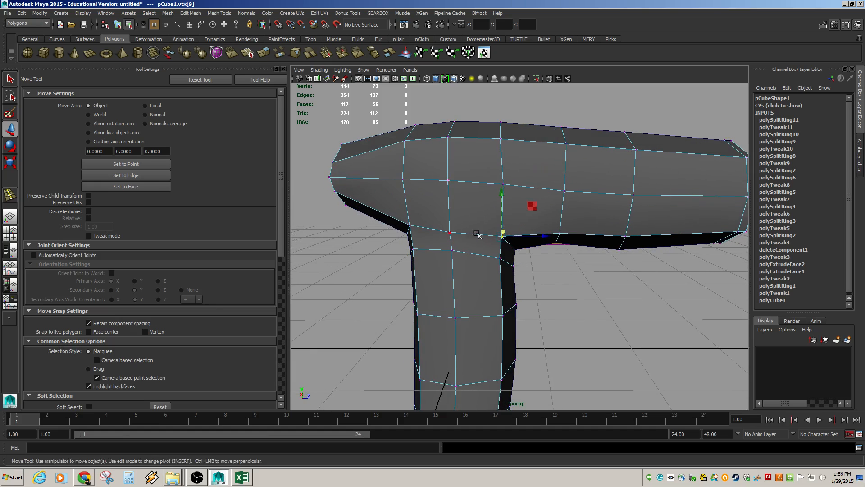
left_click_drag(482, 243, 516, 251, "alt")
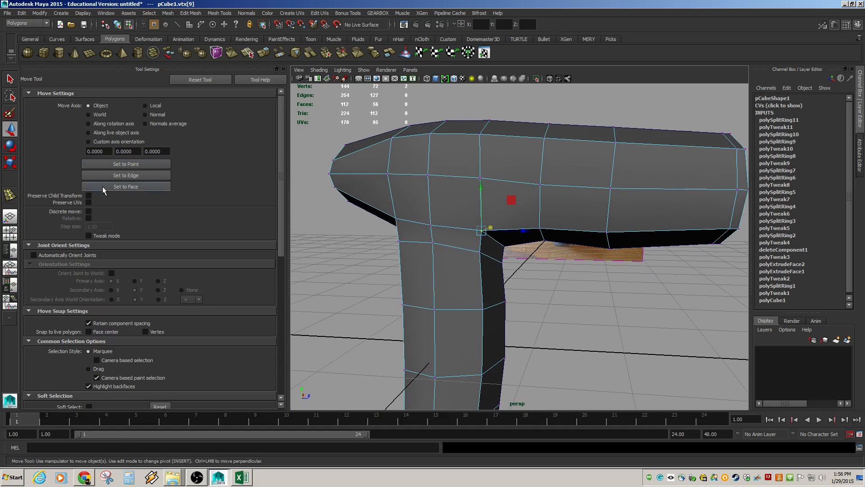
Multi-Cut a diagonal edge path from the body's lower edge behind the handle, around the head's side, to the handle's upper rear corner
right_click_drag(473, 195, 500, 186)
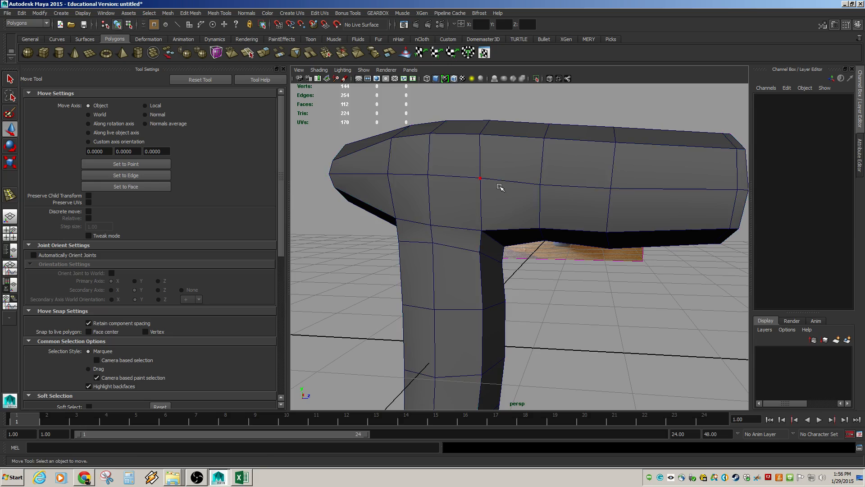
left_click(822, 24)
left_click(817, 311)
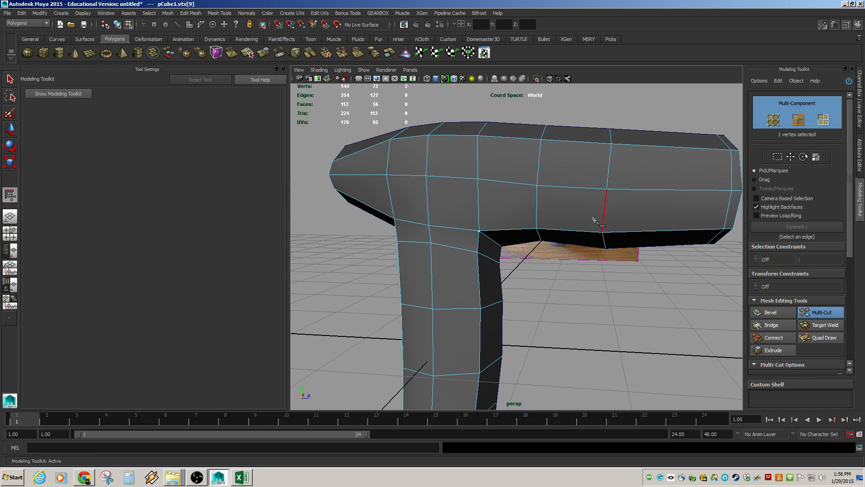
left_click(536, 228)
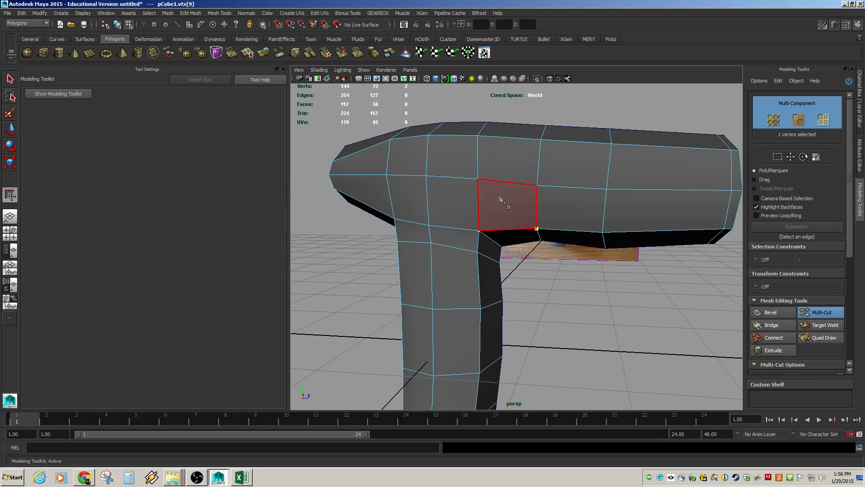
left_click(478, 179)
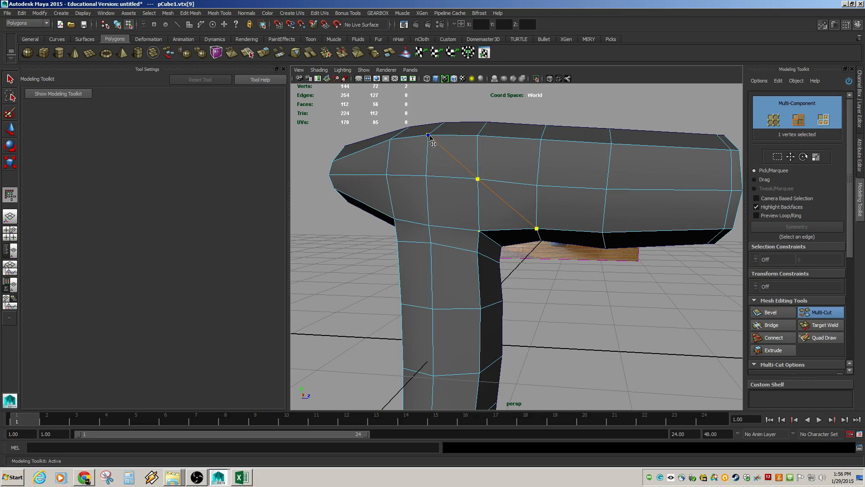
left_click(428, 135)
left_click(386, 175)
key("Return")
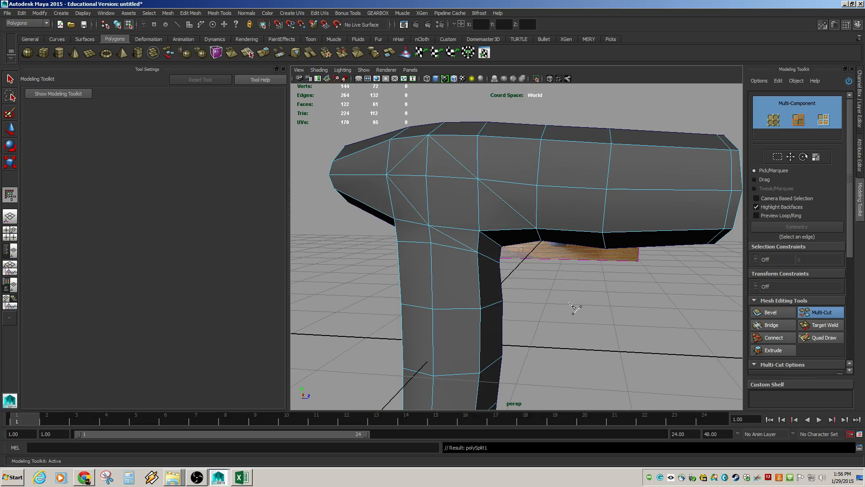
Lower the rear edge and the centre side vertex of the handle's top loop
key("w")
left_click(480, 264)
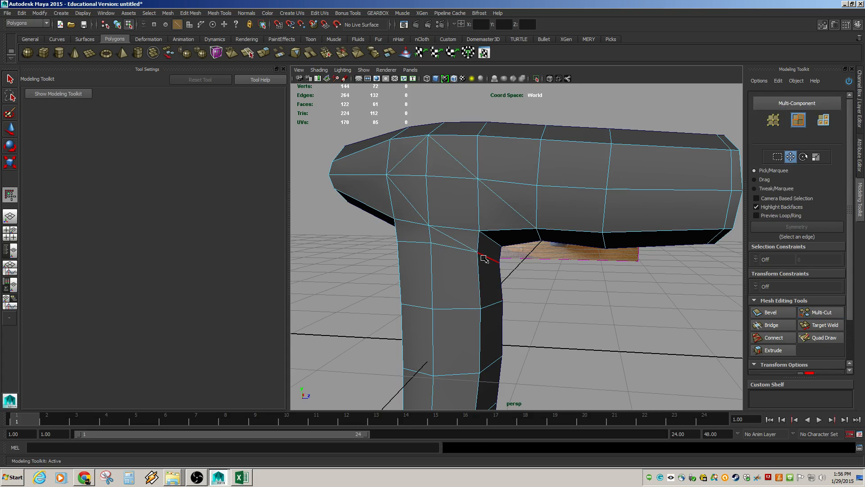
double_click(487, 257)
left_click(494, 263)
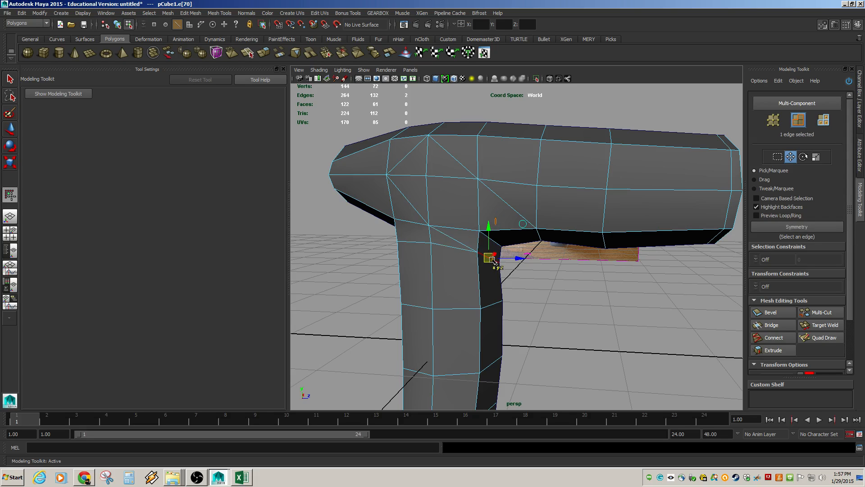
right_click_drag(414, 234, 404, 241)
left_click(430, 244)
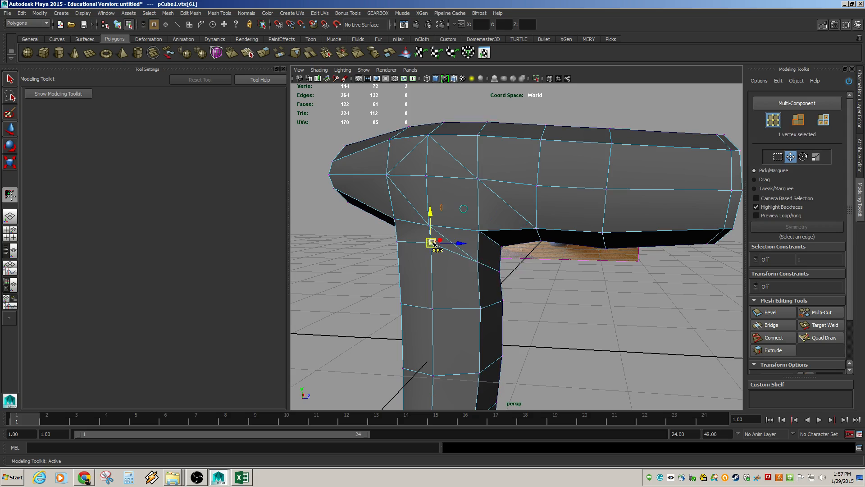
left_click_drag(430, 229, 434, 212)
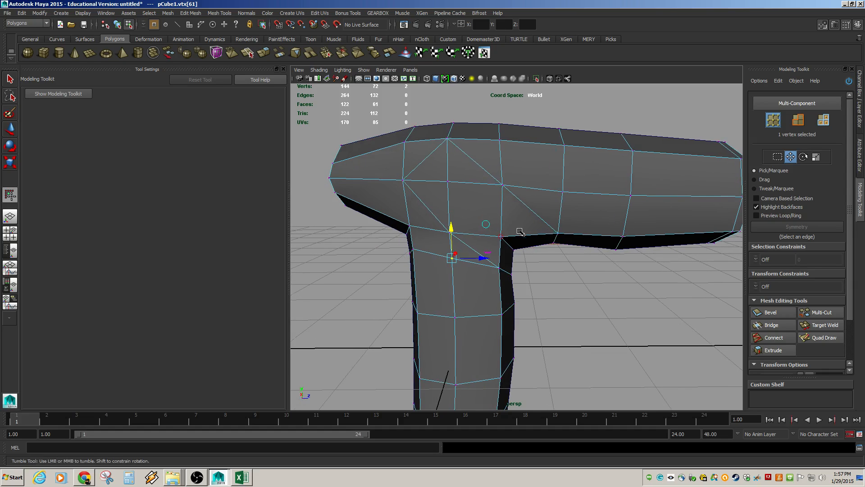
Multi-Cut a diagonal edge from the rear body-handle corner to the centre vertex on the body's side midline
right_click_drag(519, 231, 502, 239, "shift")
left_click(501, 237)
left_click(447, 181)
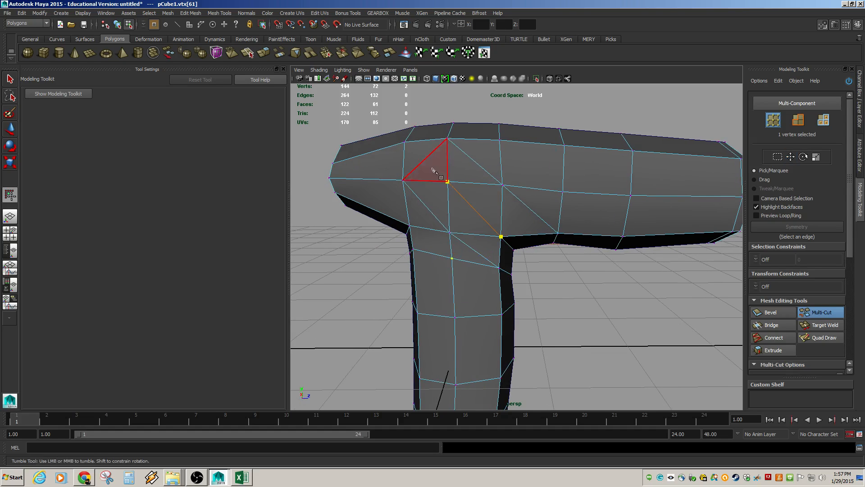
Finish the Multi-Cut diagonal on the upper-left triangle's midpoint and cut a crossing diagonal through the quad beside the handle junction
left_click(425, 160)
right_click(601, 179)
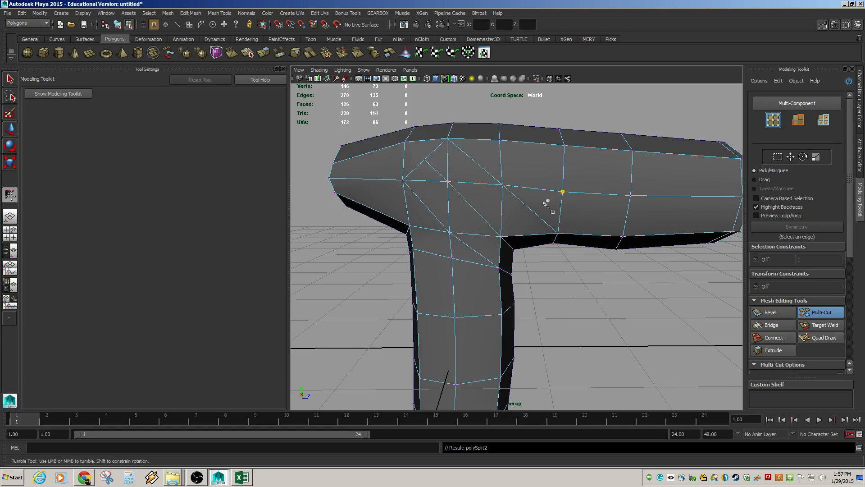
left_click(450, 232)
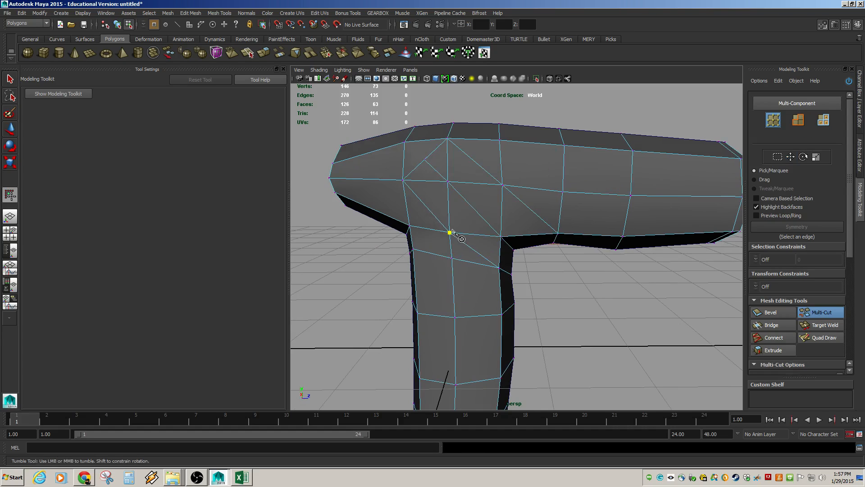
right_click(507, 193)
key("w")
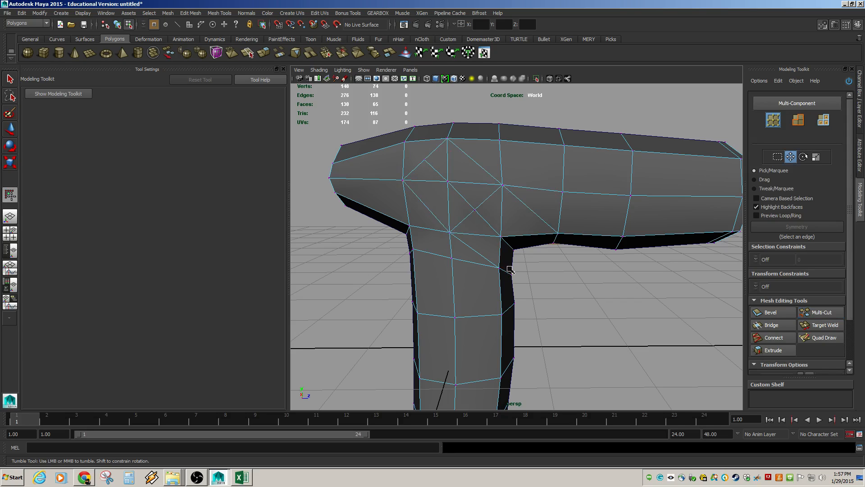
Delete the old vertical and horizontal edges around the handle junction, keeping the diagonal edges
key("F10")
left_click(501, 215)
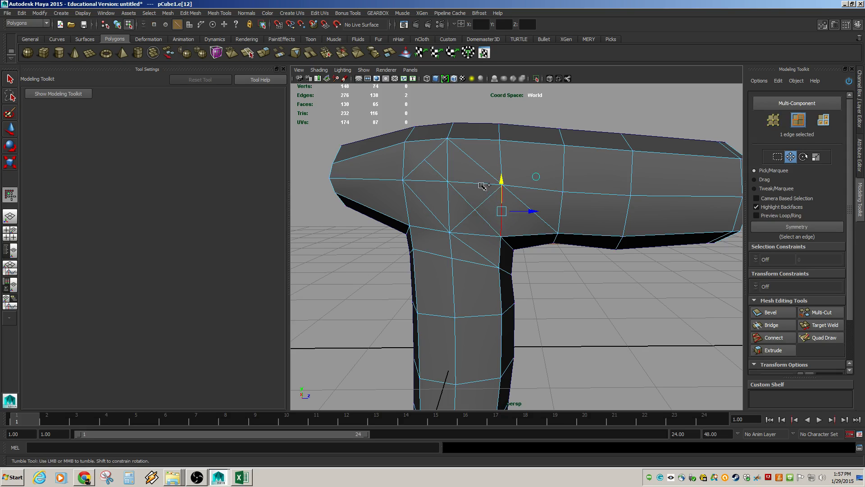
left_click(449, 156, "shift")
left_click(435, 181, "shift")
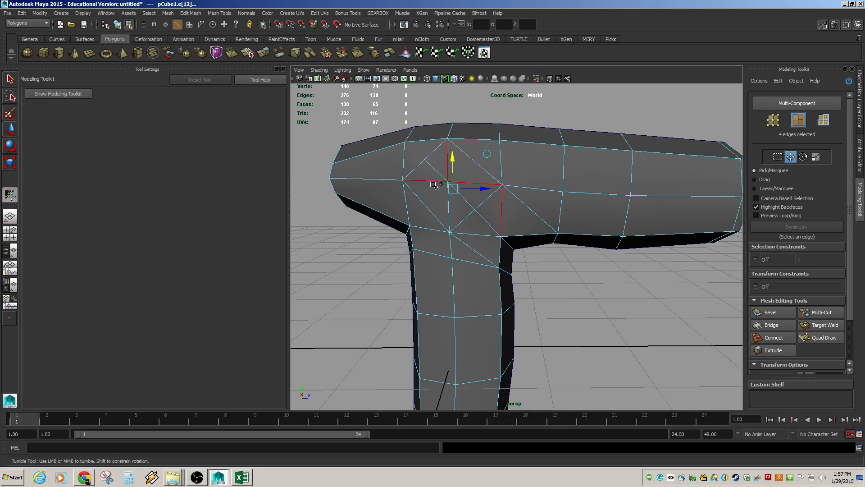
left_click(449, 208, "shift")
left_click(473, 242, "shift")
left_click(473, 241, "shift")
left_click(478, 234, "shift")
key("Delete")
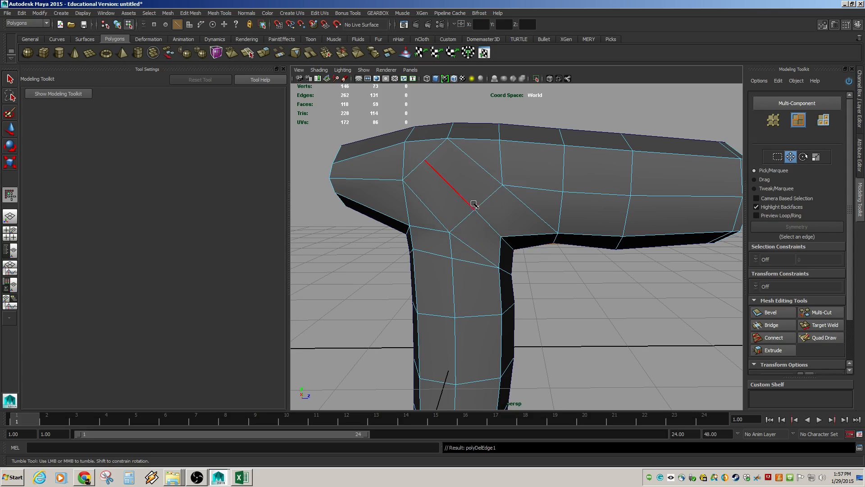
Shape the diagonal ridge between body and handle by adjusting its upper vertex, its lower edges and the handle's inner corner vertex
key("F9")
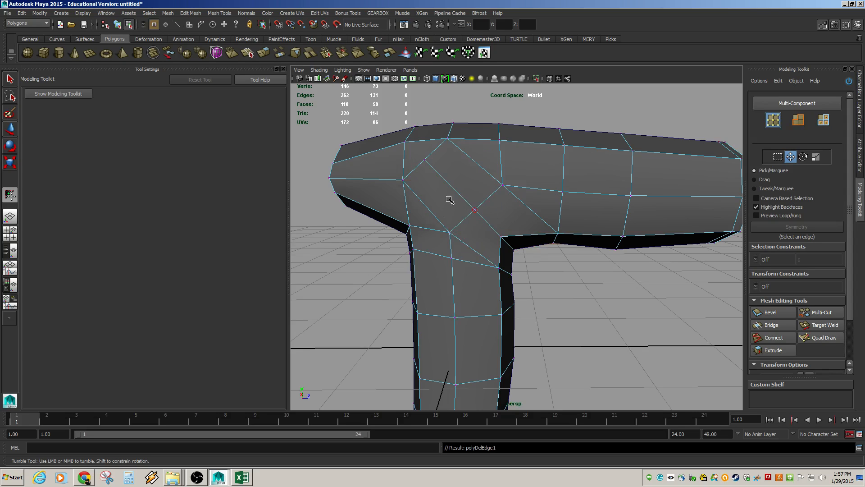
left_click(425, 160)
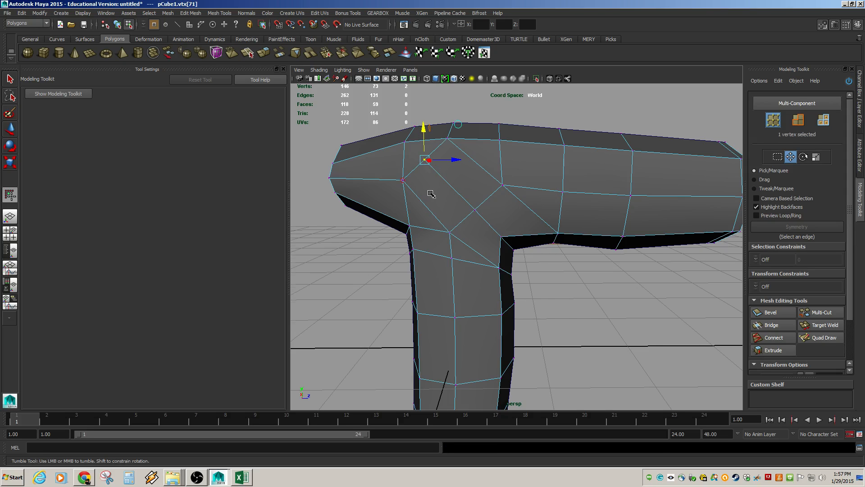
left_click_drag(431, 193, 438, 191, "alt")
left_click_drag(441, 158, 476, 237)
key("F10")
left_click(476, 210)
left_click(502, 241, "shift")
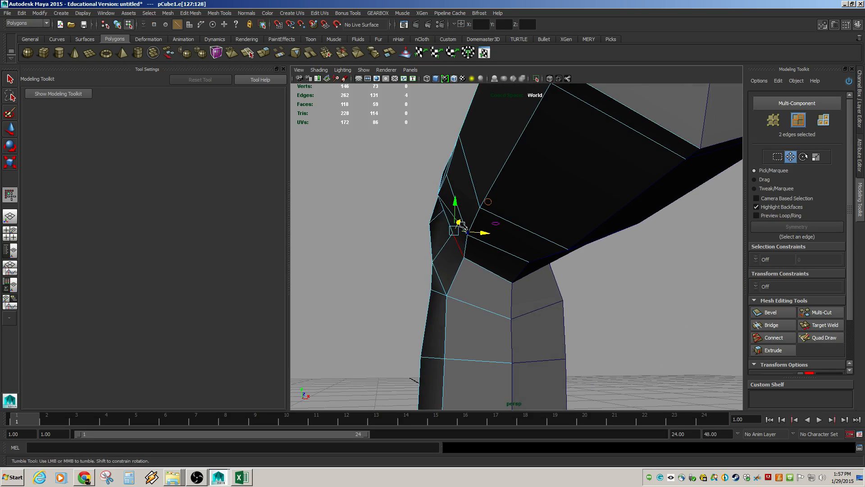
left_click_drag(473, 258, 581, 269, "alt")
key("F9")
left_click(458, 252)
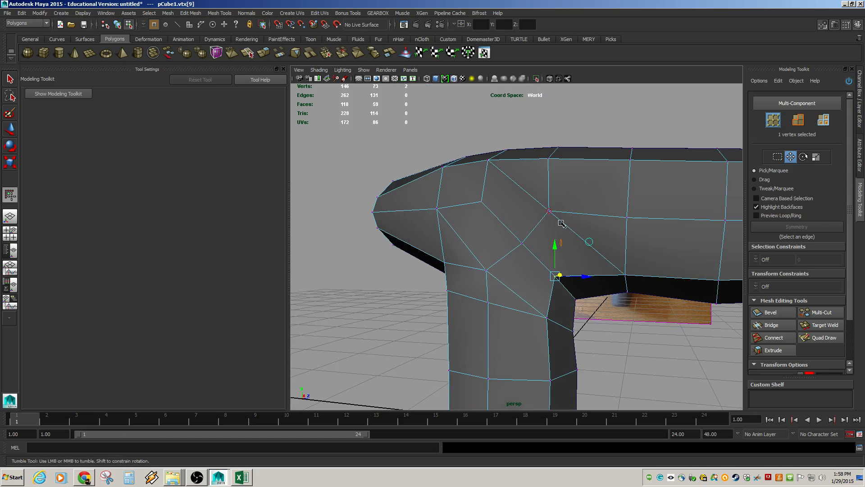
Try inserting an edge loop on each side of the diagonal ridge with the Insert Edge Loop Tool
left_click_drag(467, 227, 489, 280, "alt")
right_click_drag(488, 280, 548, 301, "alt")
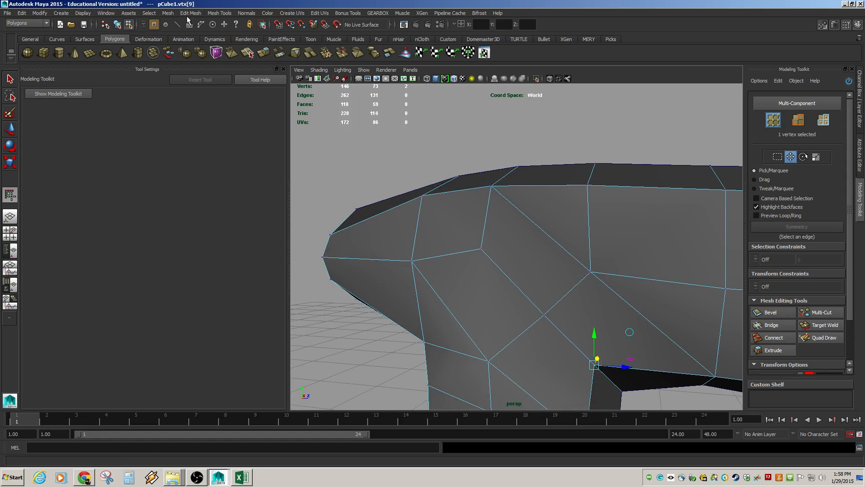
left_click(219, 13)
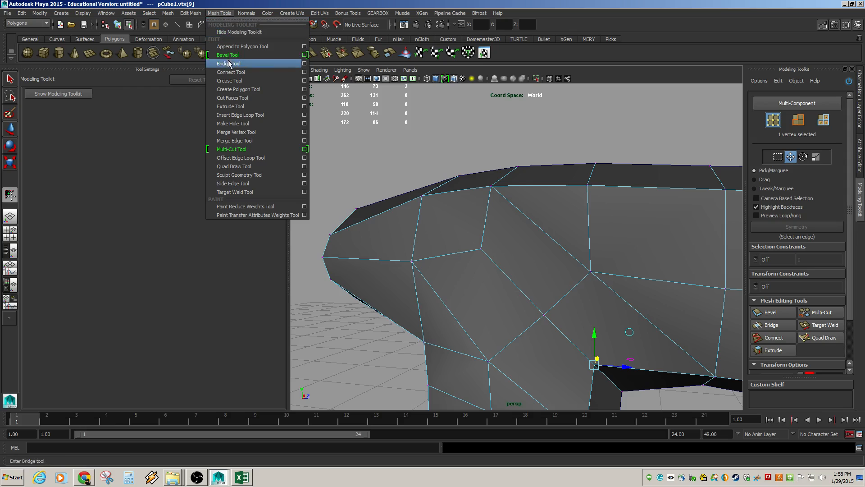
left_click(234, 115)
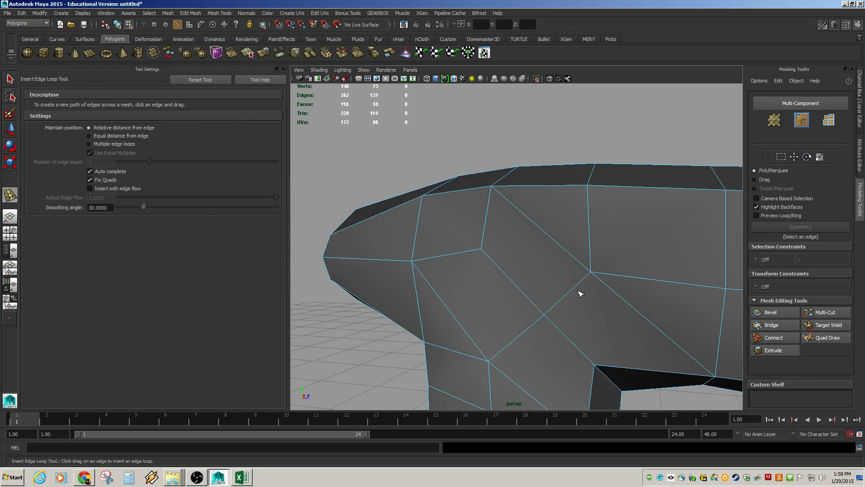
left_click_drag(575, 291, 568, 299)
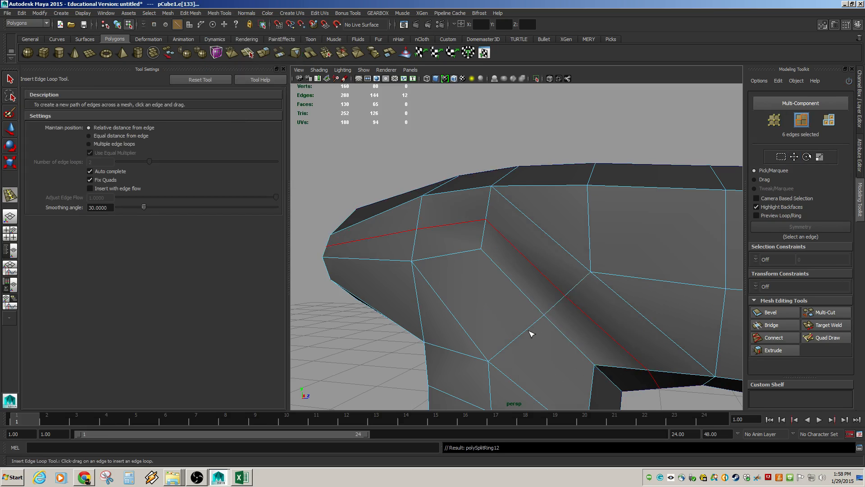
left_click_drag(521, 337, 579, 360)
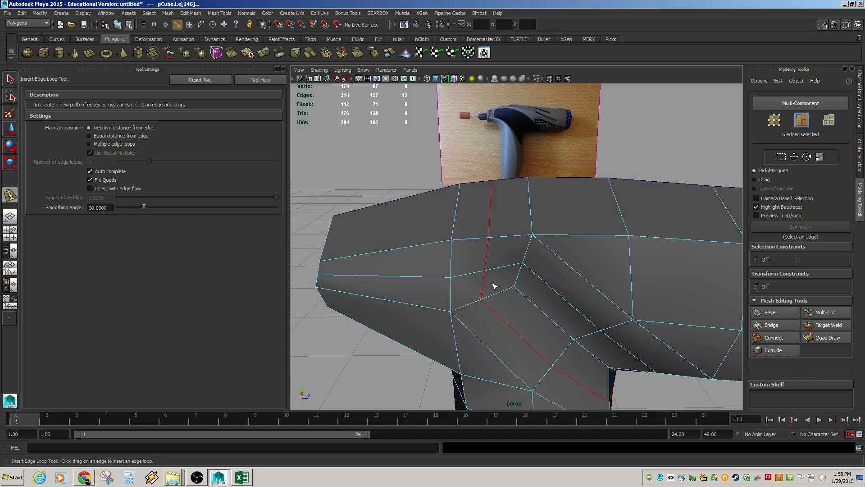
Select the diagonal segments of both inserted edge loops at the handle junction and examine how the loops run across the body
left_click_drag(494, 287, 458, 275, "alt")
key("w")
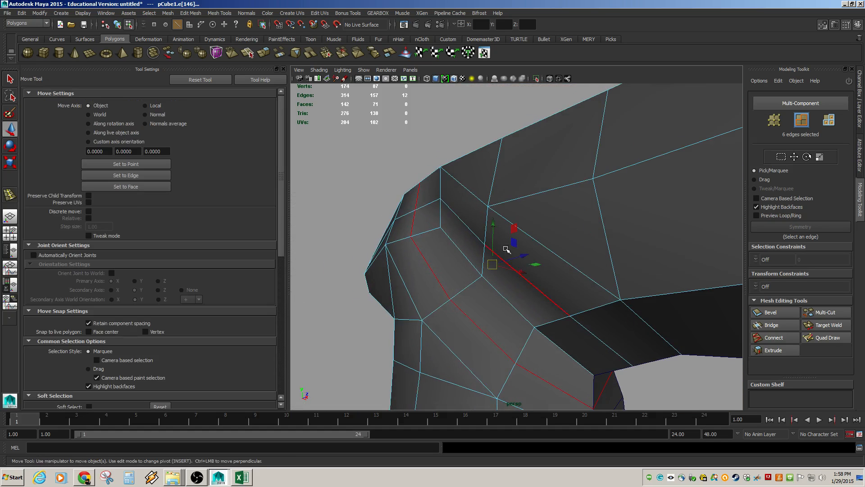
left_click(469, 232)
left_click(528, 289, "shift")
left_click(439, 286, "shift")
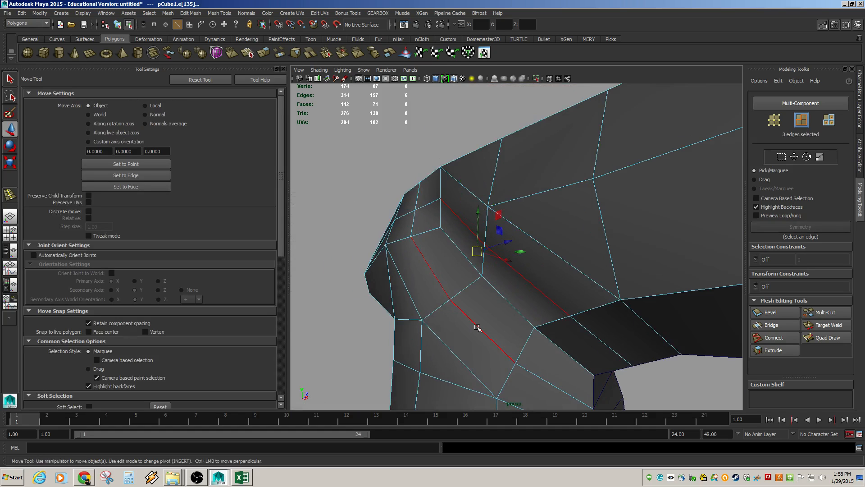
left_click(477, 327, "shift")
left_click_drag(477, 328, 453, 249, "alt")
left_click_drag(452, 229, 479, 283, "alt")
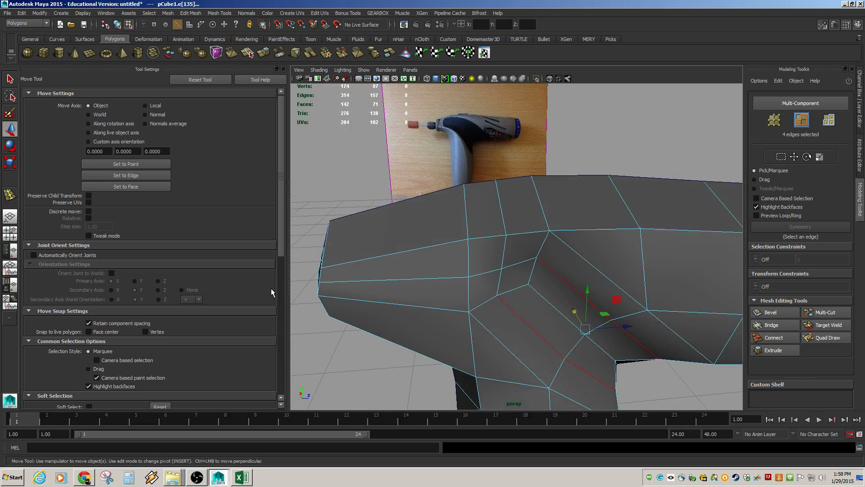
left_click_drag(307, 289, 351, 282, "alt")
left_click_drag(409, 275, 455, 283, "alt")
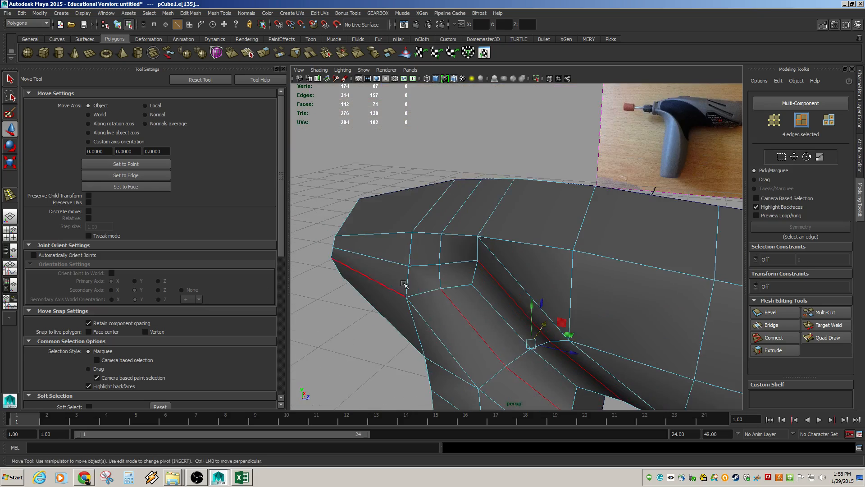
left_click_drag(445, 235, 474, 263, "alt")
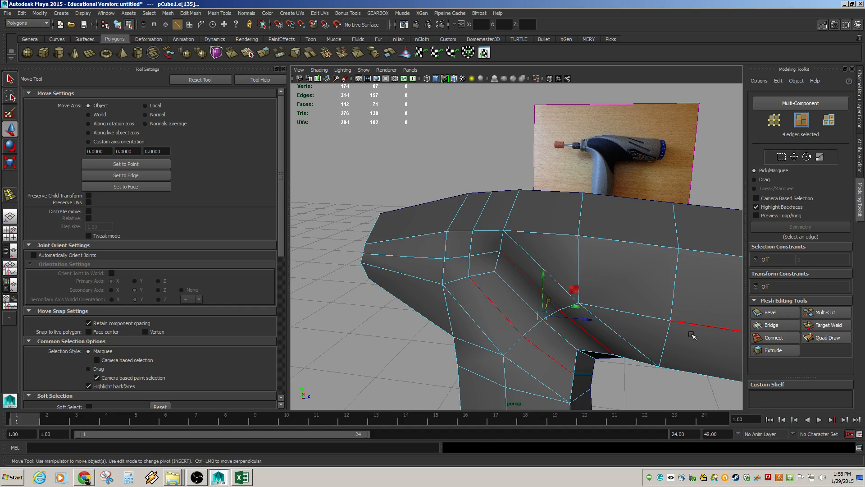
Undo the edge selections and both edge loop insertions
key("ctrl+z")
key("ctrl+z")
key("ctrl+z")
key("ctrl+z")
key("ctrl+z")
key("ctrl+z")
key("ctrl+z")
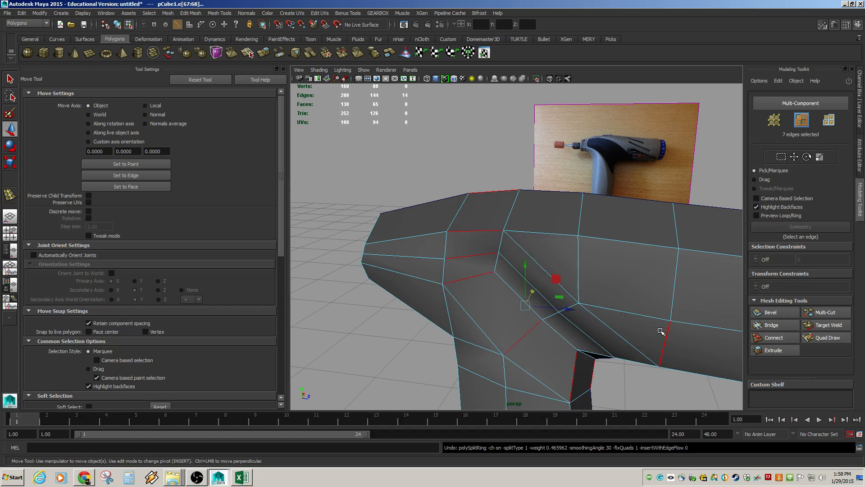
key("ctrl+z")
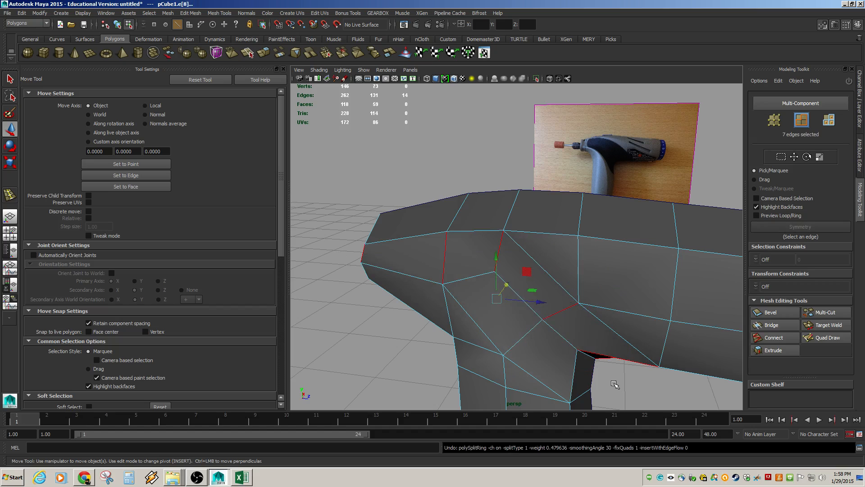
Cut an edge with Multi-Cut from the upper body vertex in front of the junction to the upper end of the diagonal ridge
left_click_drag(507, 214, 499, 195, "alt")
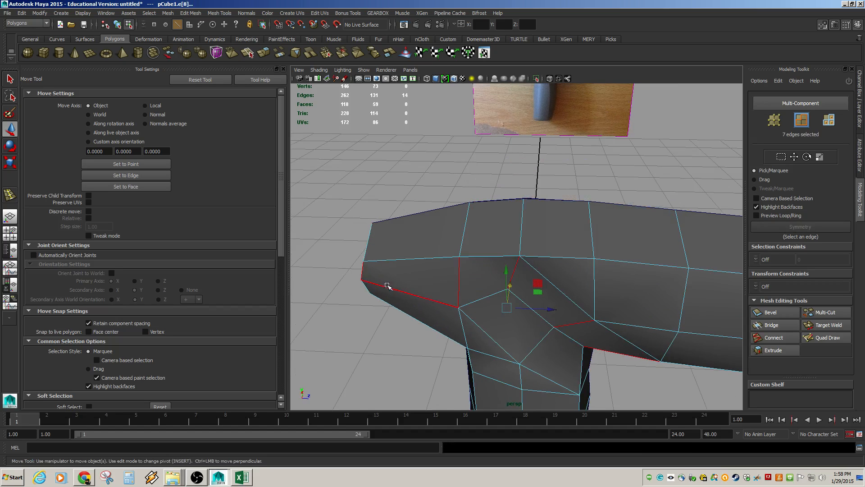
left_click_drag(387, 285, 428, 278, "alt")
right_click_drag(428, 278, 498, 288, "alt")
left_click_drag(499, 289, 517, 286, "alt")
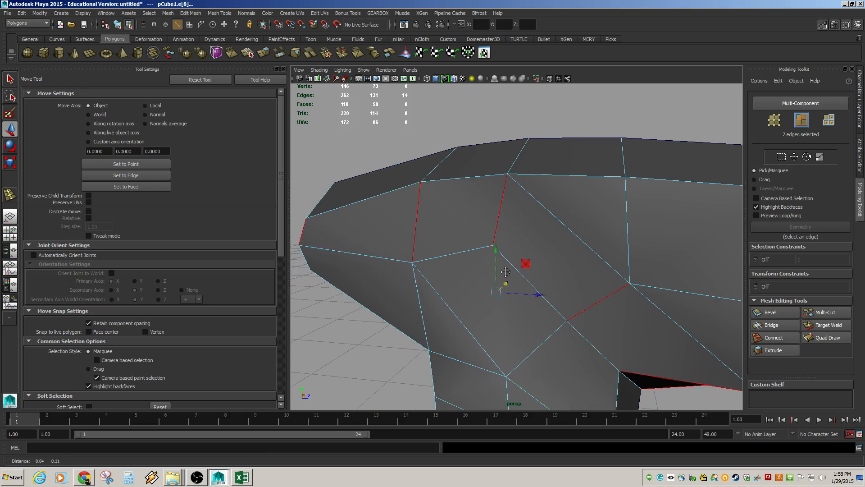
middle_click_drag(551, 319, 535, 300, "alt")
right_click_drag(572, 309, 535, 312, "alt")
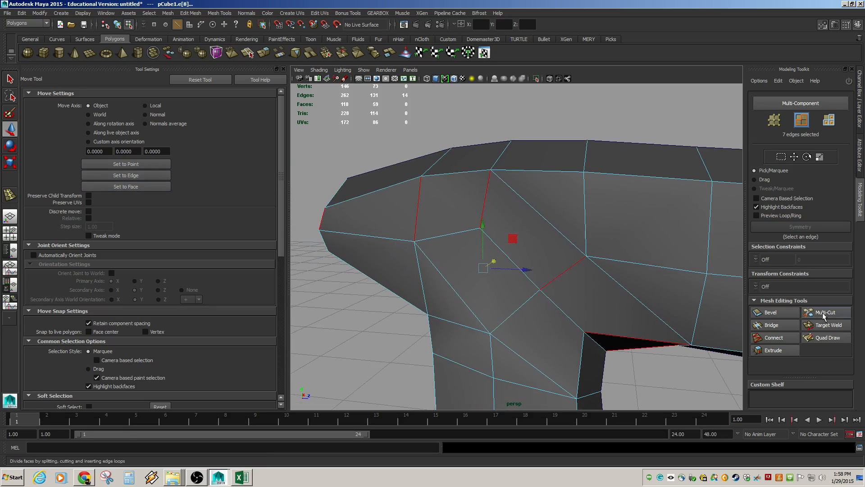
left_click(825, 312)
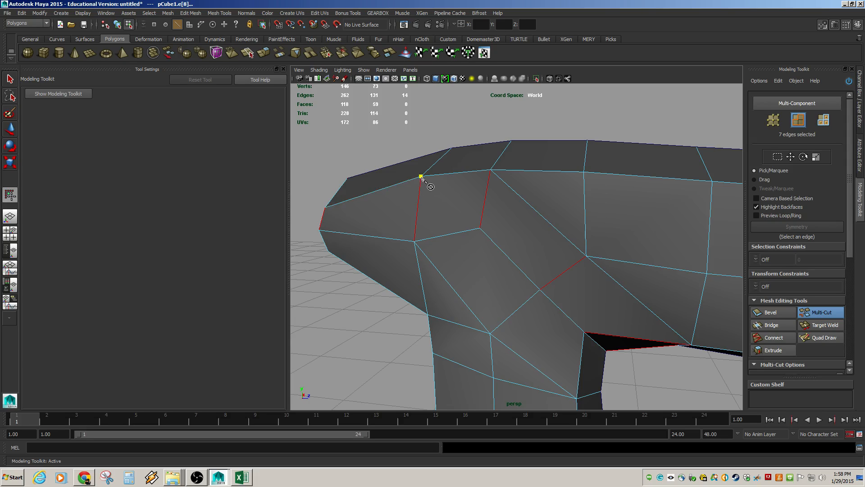
left_click(480, 229)
key("Return")
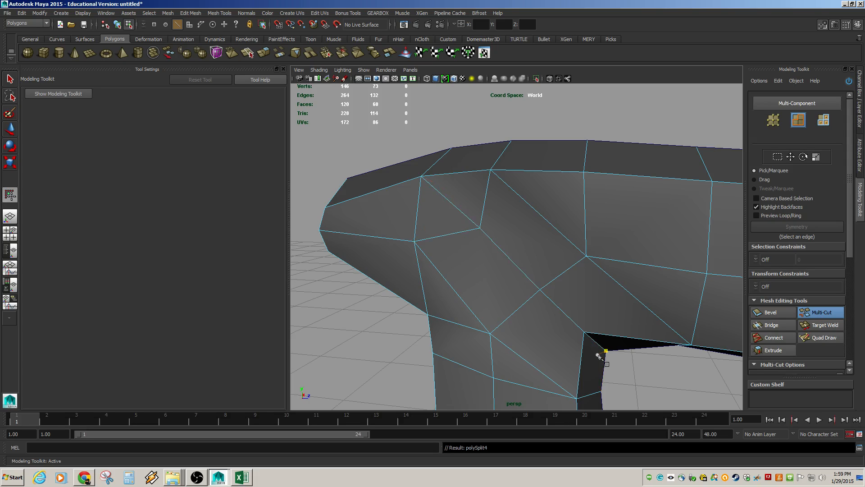
Cut a new edge path parallel to the diagonal ridge on its handle side, ending on the handle's inner side
left_click(449, 234)
left_click_drag(586, 372, 569, 367, "alt")
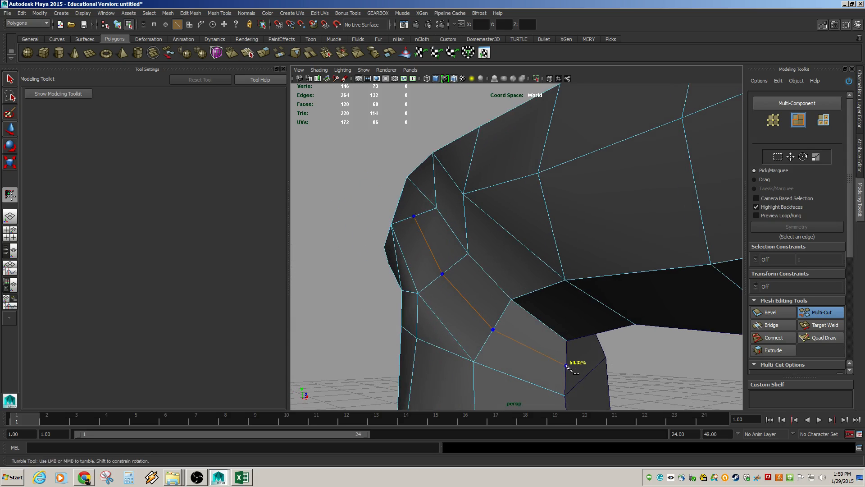
right_click(560, 352)
Move the top vertex of the new handle-side cut slightly down and toward the ridge
left_click_drag(476, 285, 495, 302, "alt")
key("w")
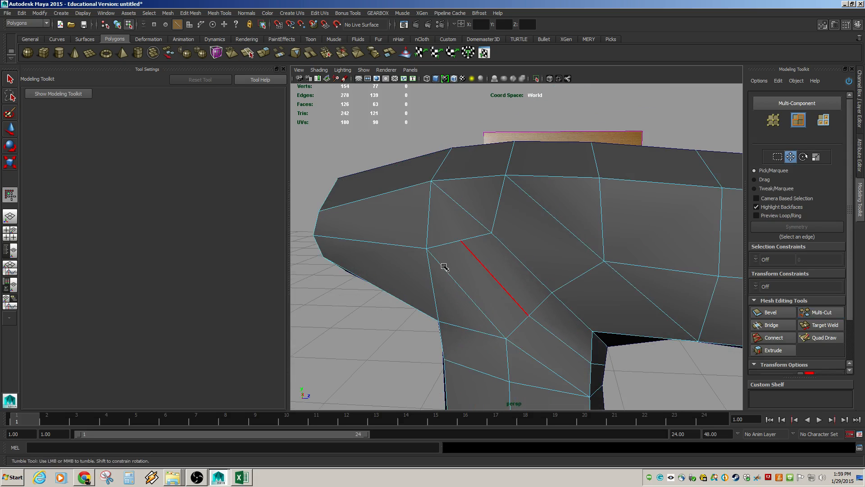
left_click(460, 241)
left_click_drag(460, 241, 470, 256)
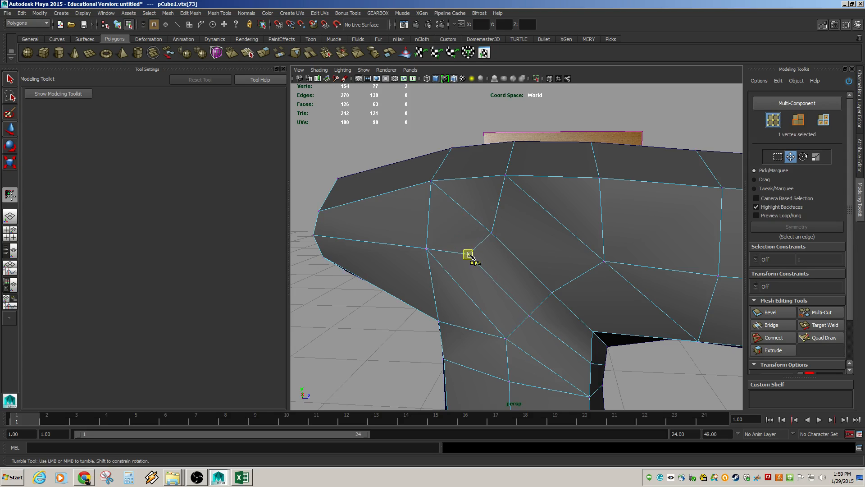
Cut a second edge path parallel to the diagonal ridge on its barrel side, continuing onto the barrel's underside
key("ctrl+shift+x")
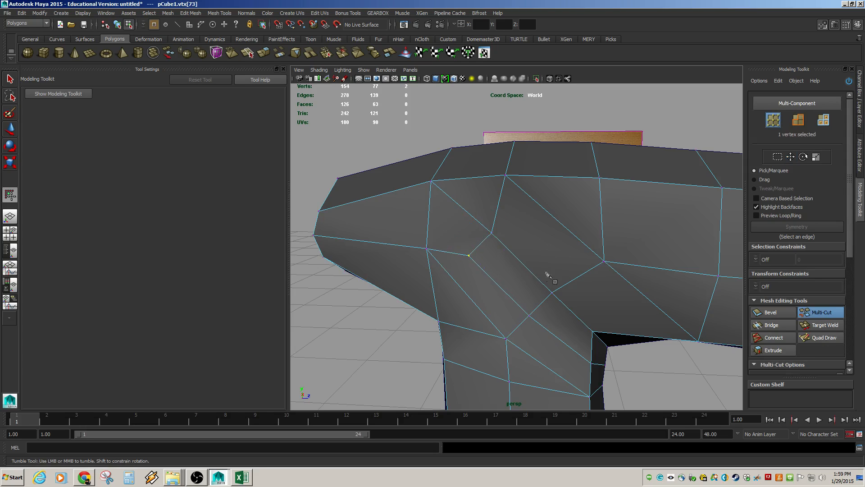
left_click(498, 203)
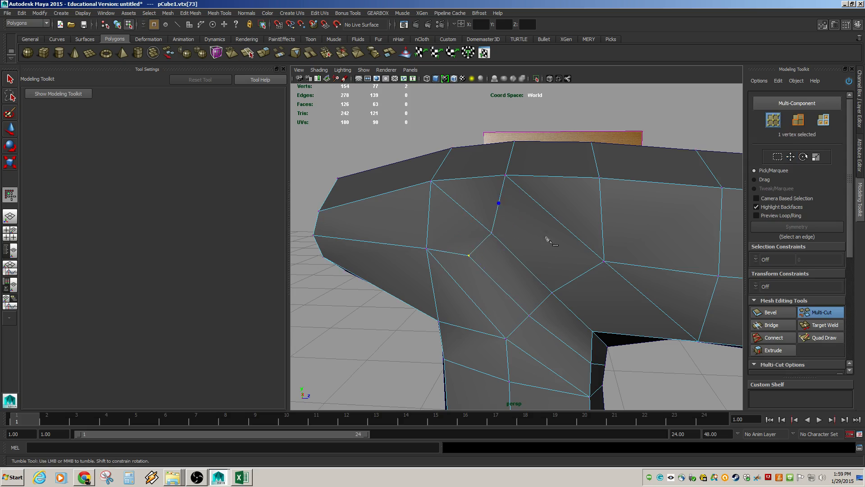
left_click(580, 276)
left_click_drag(581, 277, 555, 254, "alt")
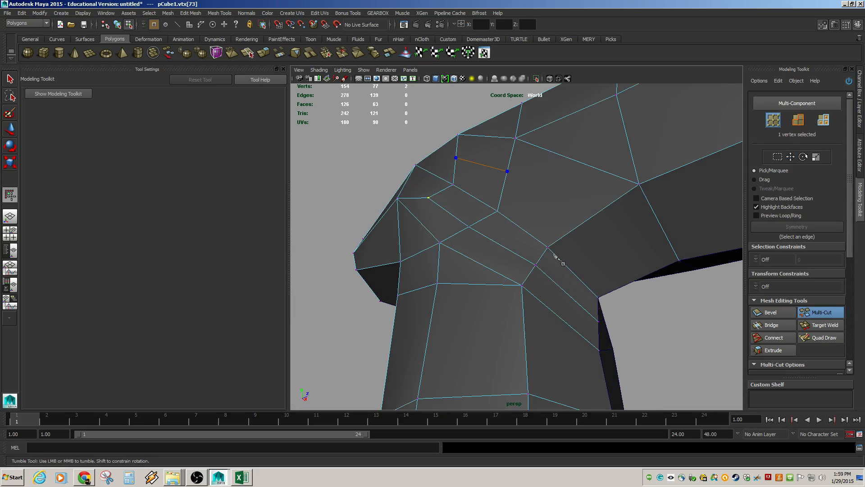
left_click(592, 217)
left_click(636, 280)
right_click(634, 261)
Move the ridge's top vertex up toward the nose and lower the top vertex of the barrel-side edge path slightly
left_click_drag(434, 215, 493, 251, "alt")
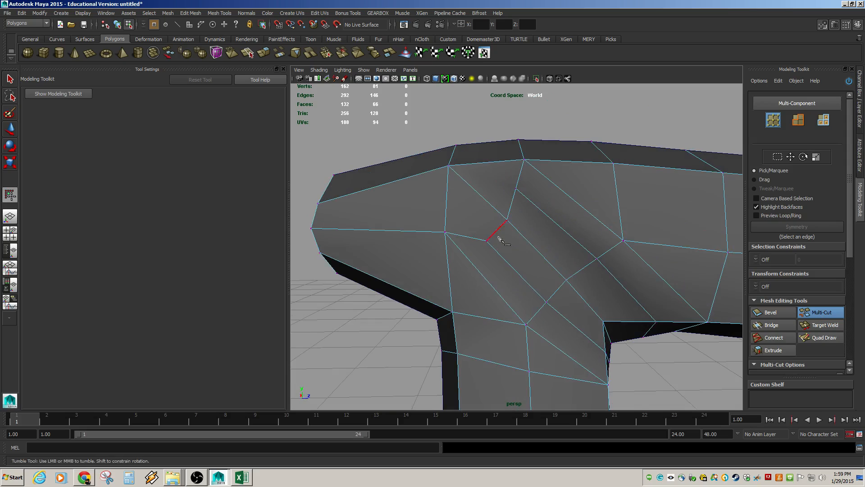
key("w")
left_click(506, 219)
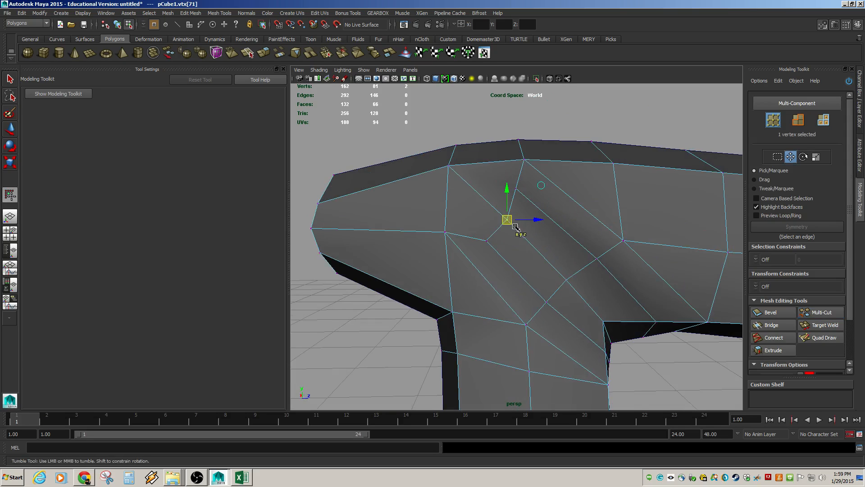
left_click_drag(506, 219, 519, 197)
left_click(516, 189)
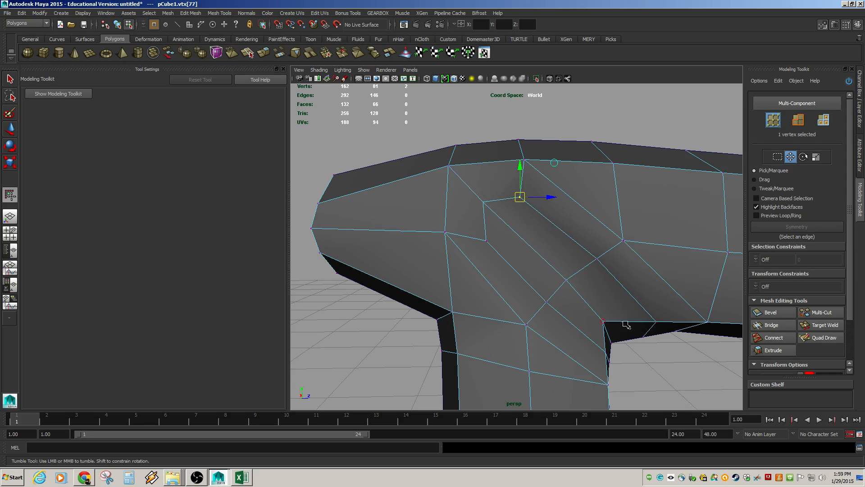
Select the two diagonal edges of the handle-side path, then select the two of the barrel-side path instead
left_click_drag(627, 324, 450, 304, "alt")
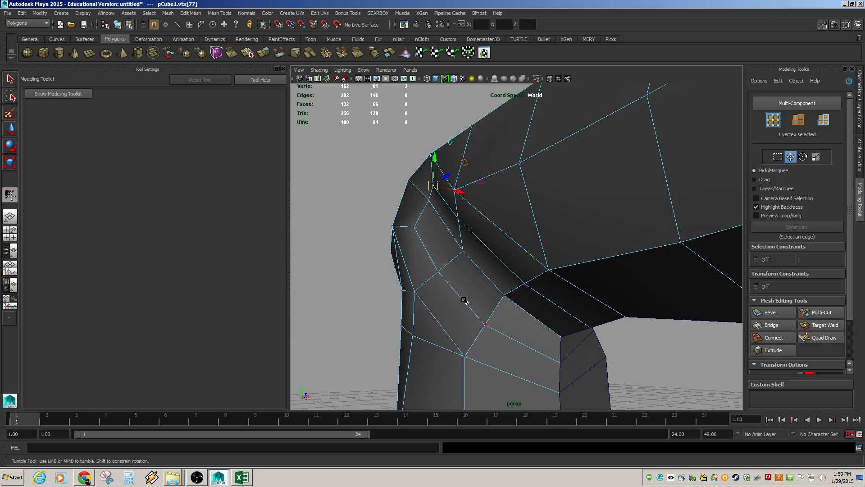
left_click(464, 301)
key("F10")
double_click(460, 293)
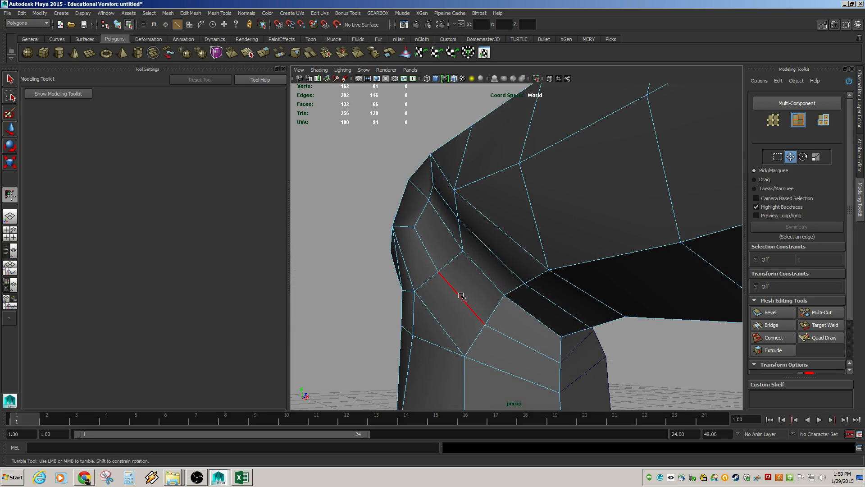
mouse_move(452, 294)
left_mouse_down("alt")
mouse_move(452, 234)
mouse_move(439, 284)
mouse_move(446, 282)
mouse_move(426, 278)
mouse_move(450, 270)
mouse_move(454, 286)
left_mouse_up("alt")
left_click(433, 287)
left_click(417, 255, "shift")
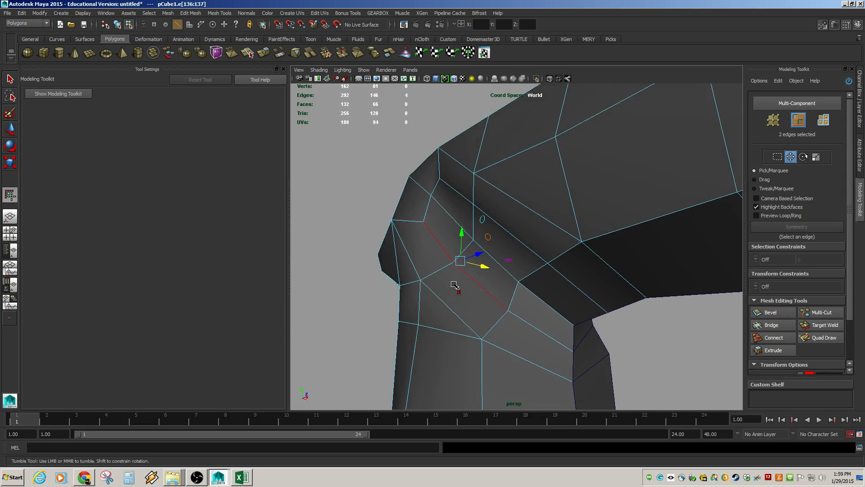
left_click(514, 235)
left_click(464, 197, "shift")
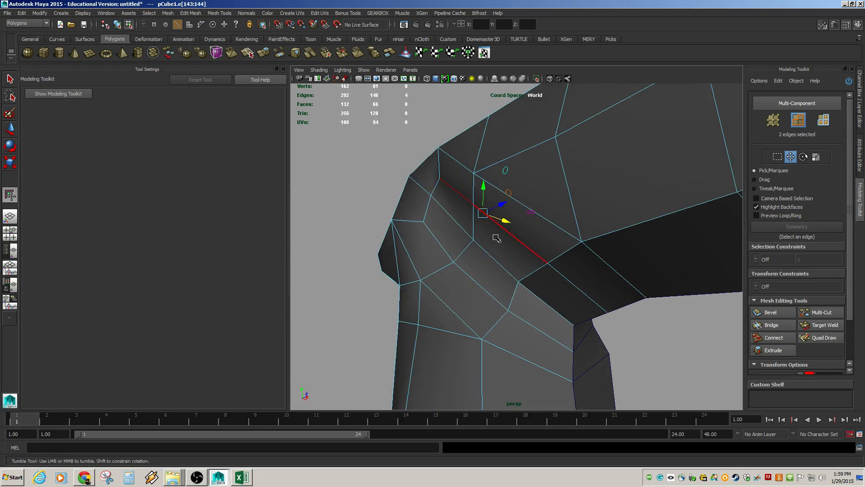
left_click_drag(497, 238, 489, 287, "alt")
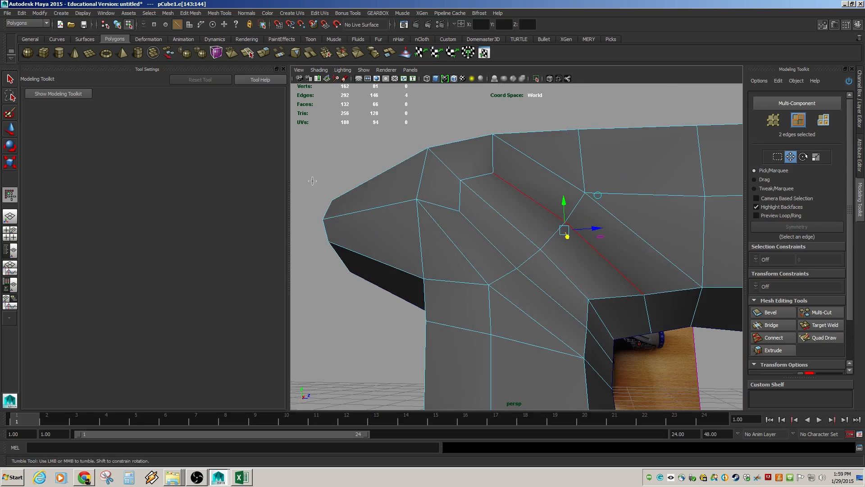
left_click_drag(682, 317, 665, 294, "alt")
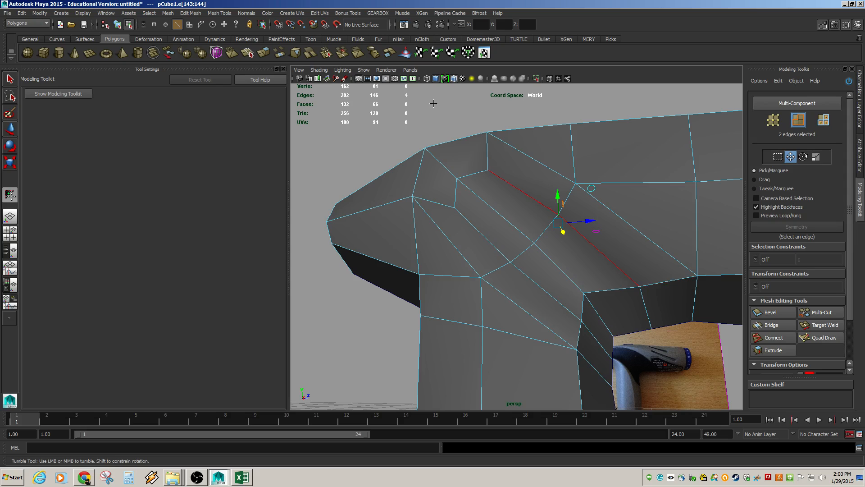
Insert an edge loop around the ridge, between the barrel-side path and the outer edges, using Insert Edge Loop without edge flow
left_click(197, 13)
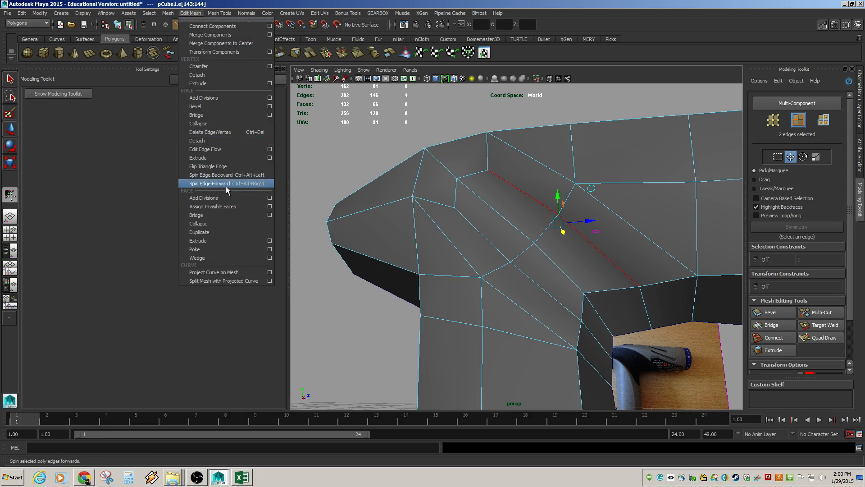
mouse_move(224, 17)
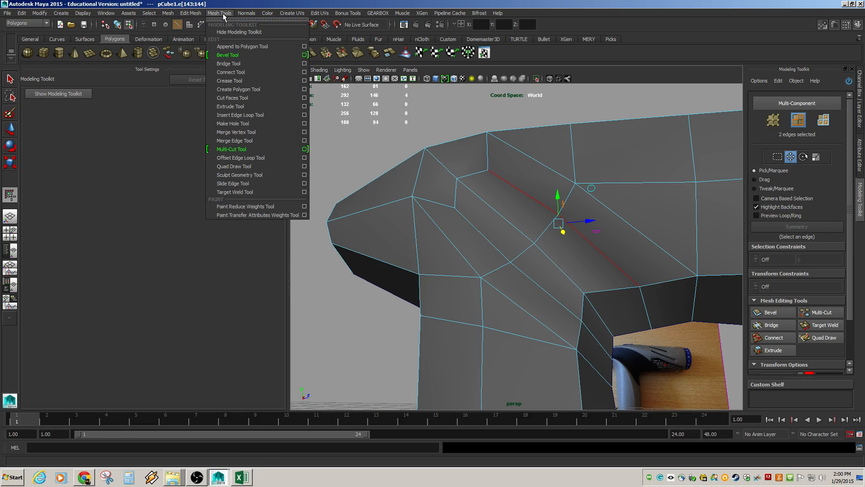
left_click(234, 116)
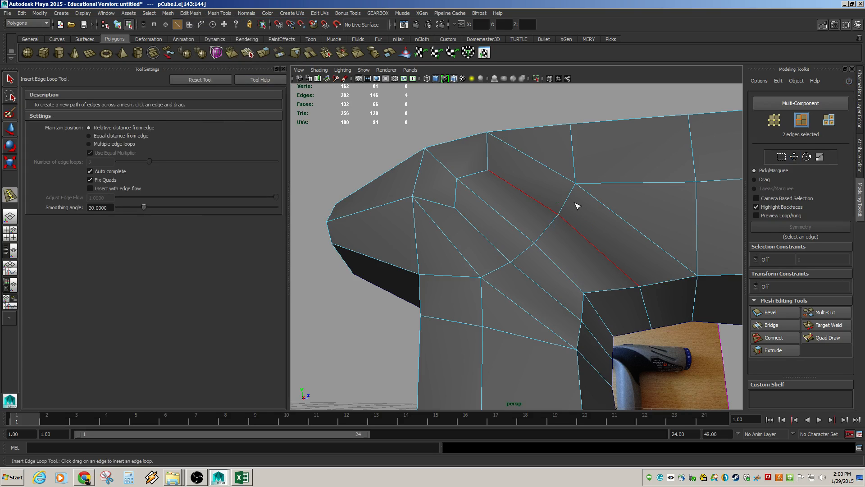
left_click_drag(570, 203, 569, 202)
left_click_drag(487, 225, 397, 205, "alt")
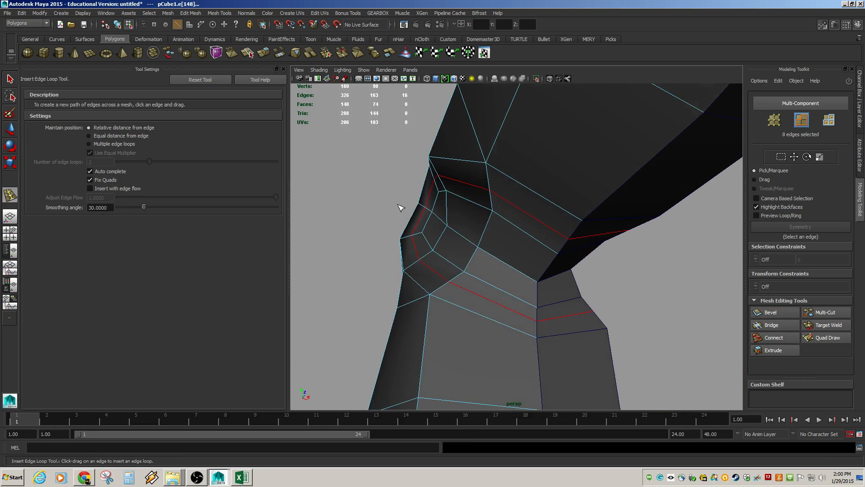
Replace the new edge loop with one inserted with edge flow at 1.0 and preview the mesh smoothed
key("ctrl+z")
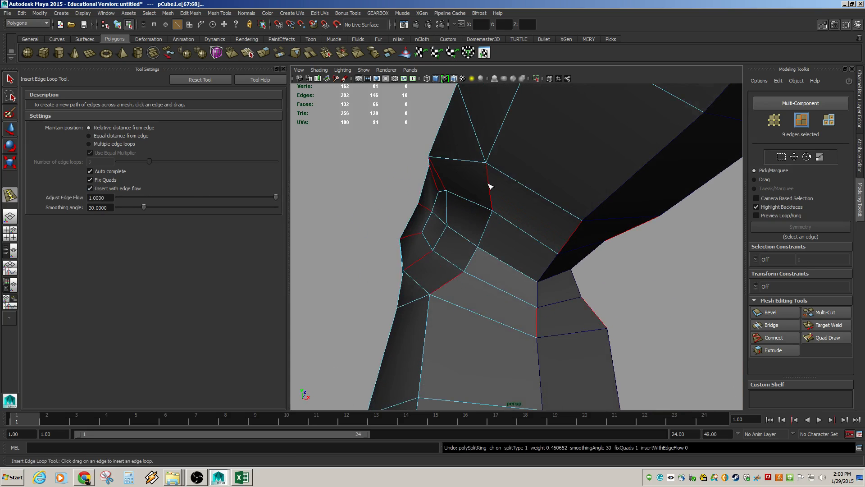
left_click_drag(490, 186, 383, 225)
key("3")
key("w")
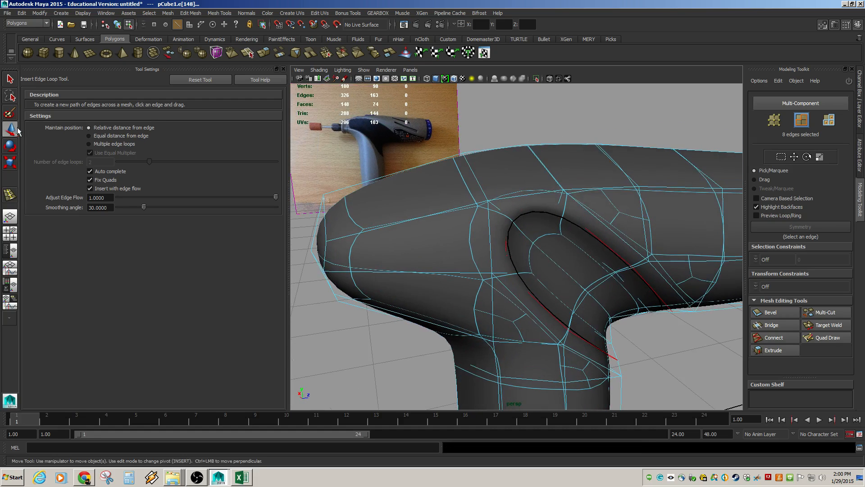
Return to object mode and examine the smoothed handle-body junction from several angles
key("1")
right_click_drag(457, 218, 530, 185)
right_click_drag(650, 211, 499, 216, "alt")
left_click_drag(499, 216, 563, 201, "alt")
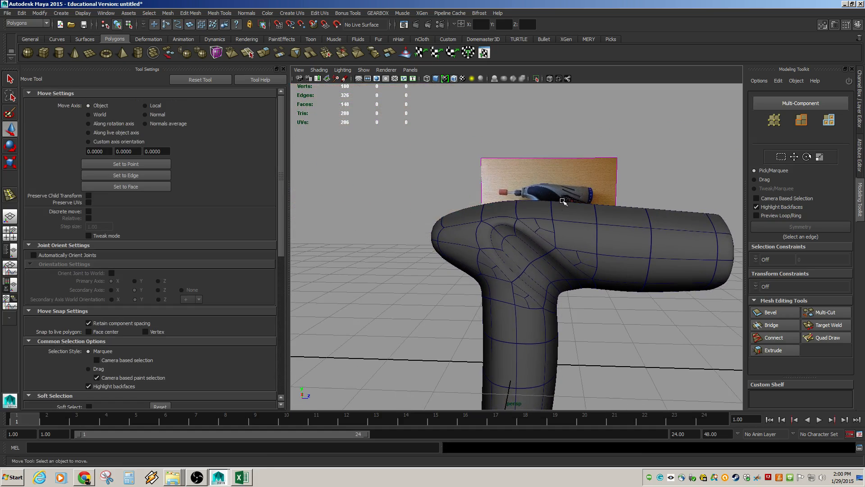
left_click(528, 239)
key("1")
right_click_drag(532, 248, 616, 271, "alt")
key("3")
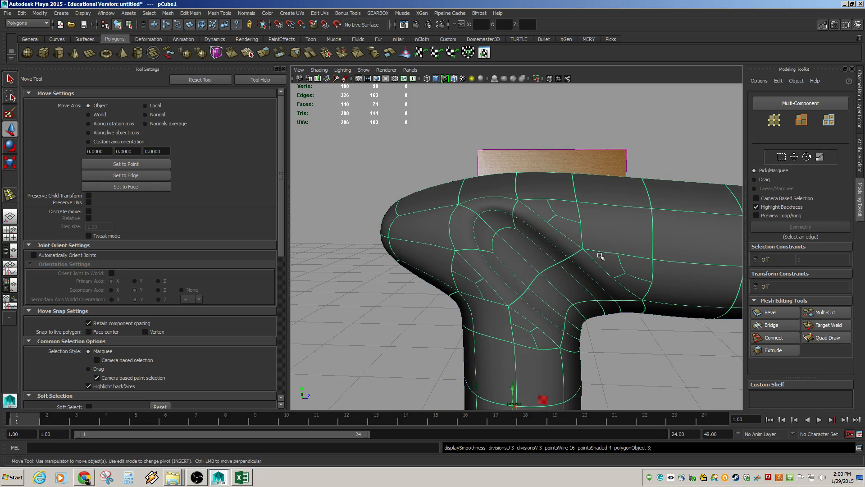
left_click_drag(547, 274, 487, 277, "alt")
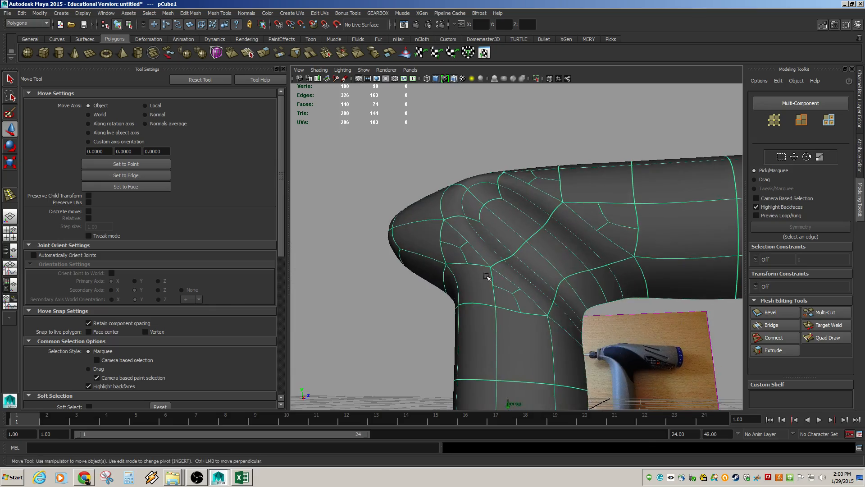
left_click_drag(606, 223, 640, 271, "alt")
Switch the viewport renderer to Viewport 2.0 and inspect the smoothed model's shading around the junction
left_click(378, 70)
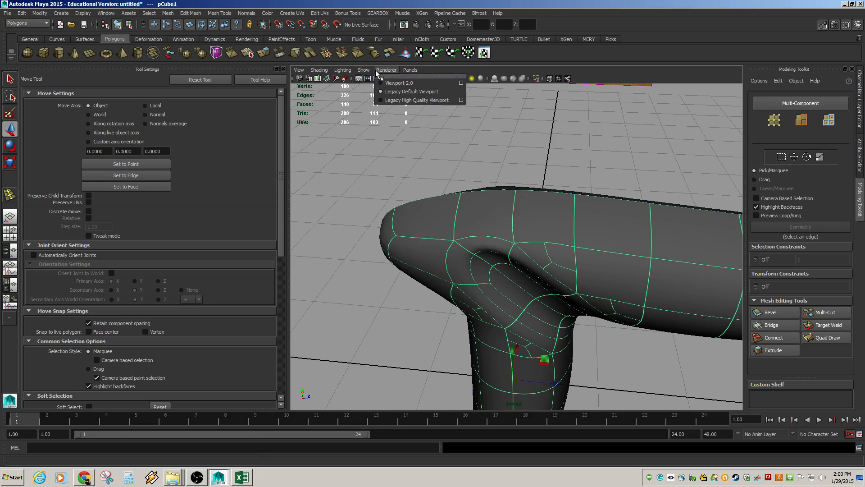
left_click(399, 83)
left_click_drag(541, 190, 494, 211, "alt")
mouse_move(535, 255)
left_mouse_down("alt")
mouse_move(419, 253)
mouse_move(534, 260)
mouse_move(536, 268)
left_mouse_up("alt")
Undo the edge loop inserted around the ridge and return the mesh to unsmoothed display
key("ctrl+z")
key("ctrl+z")
key("ctrl+z")
key("ctrl+z")
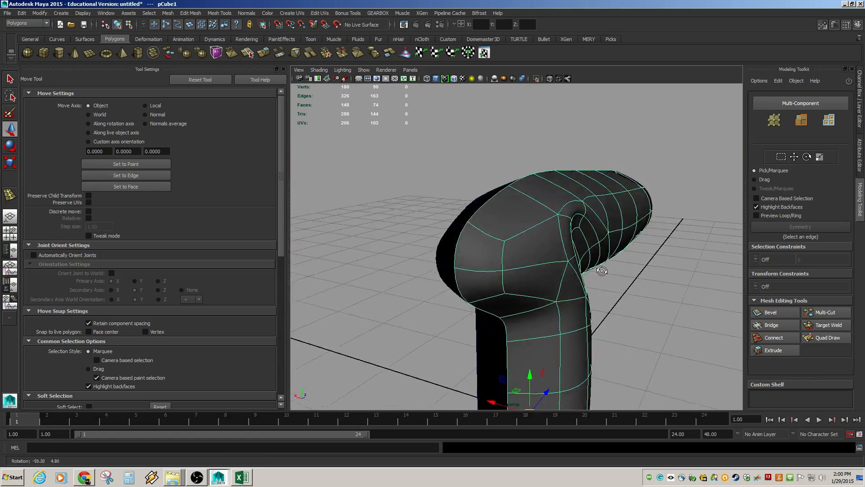
key("ctrl+z")
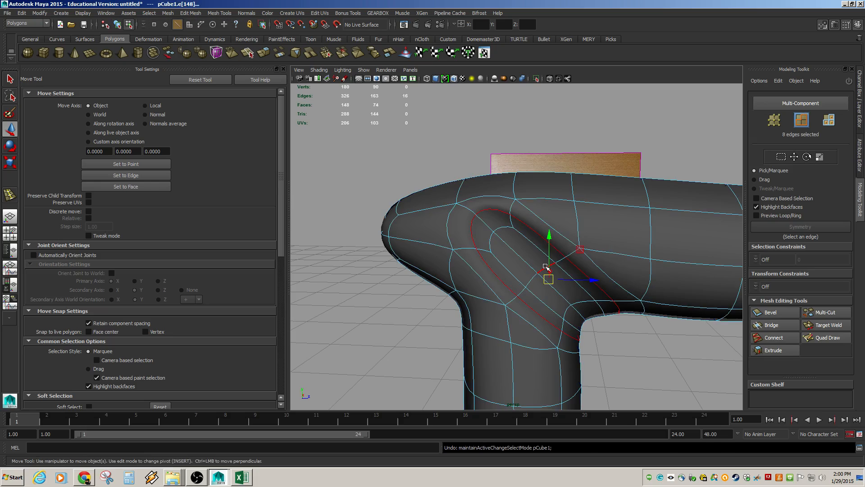
key("ctrl+z")
key("ctrl+z")
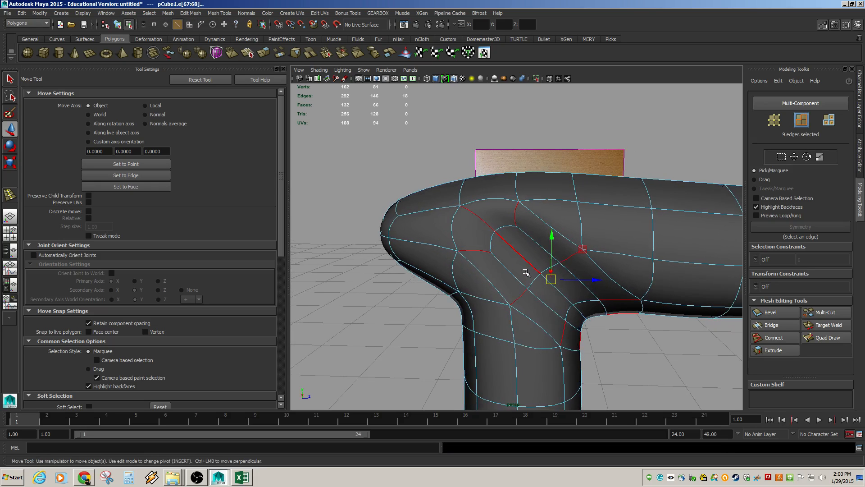
key("ctrl+z")
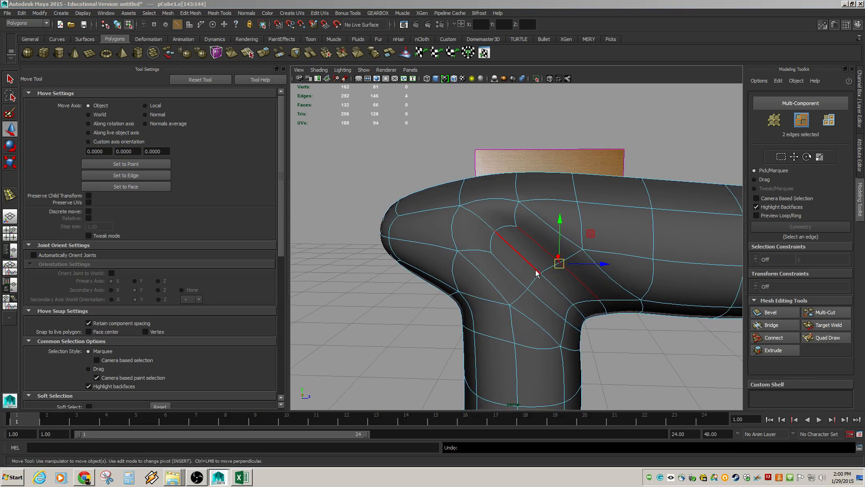
key("1")
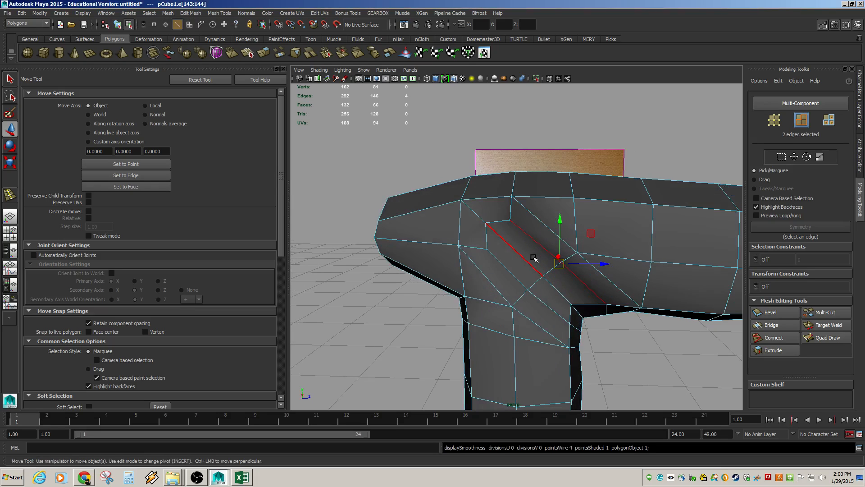
key("space")
key("space")
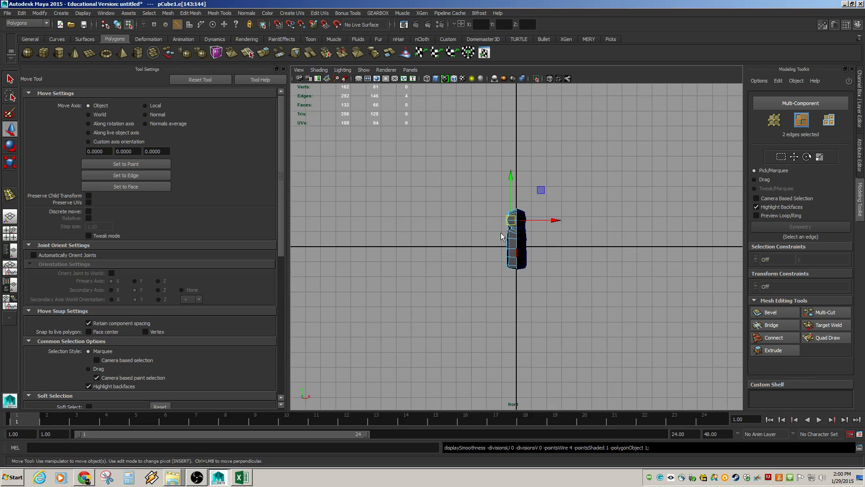
key("p")
Undo the vertex moves and both edge paths cut parallel to the diagonal ridge
key("ctrl+z")
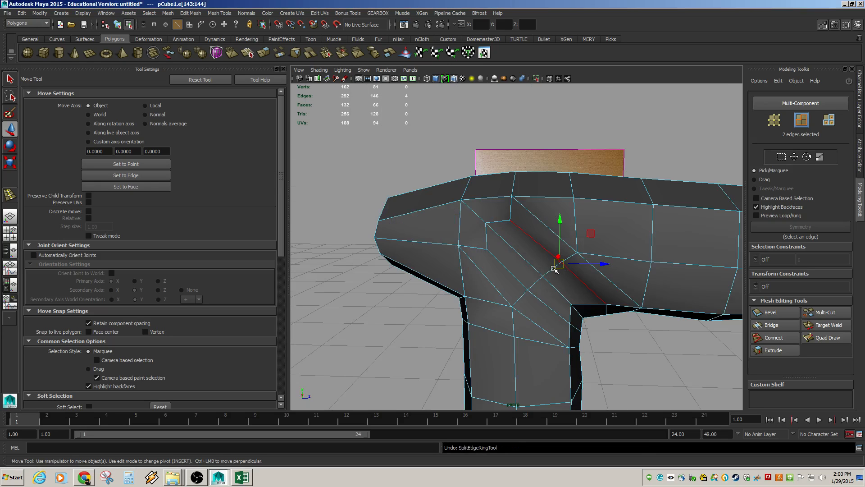
key("ctrl+z")
key("ctrl+z")
key("ctrl+z")
key("ctrl+z")
key("ctrl+z")
key("ctrl+z")
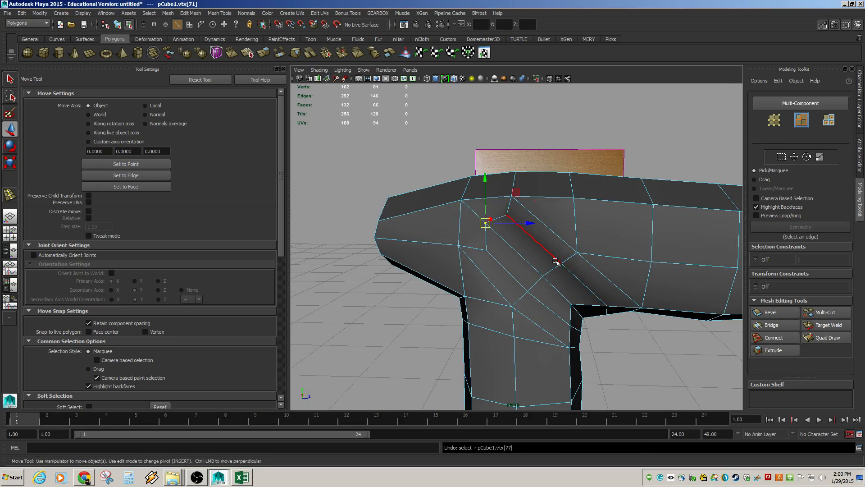
key("ctrl+z")
key("ctrl+z")
key("ctrl+z")
key("ctrl+z")
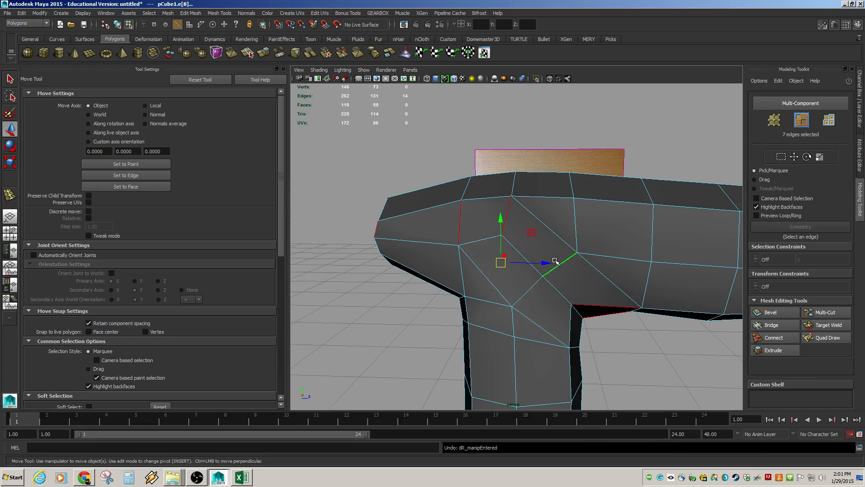
Undo the remaining ridge edits as far back as possible to restore the straight grid edges across the junction
key("ctrl+z")
key("ctrl+z")
key("ctrl+z")
key("ctrl+z")
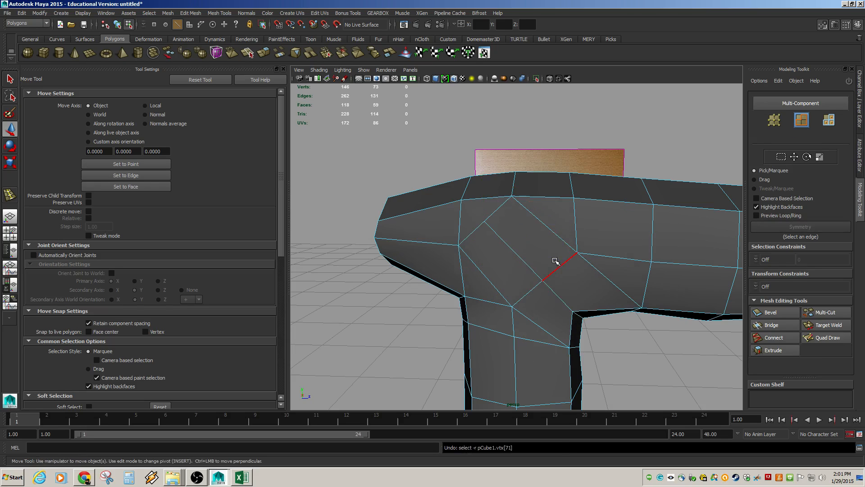
key("ctrl+z")
key("ctrl+z")
key("ctrl+z")
key("ctrl+z")
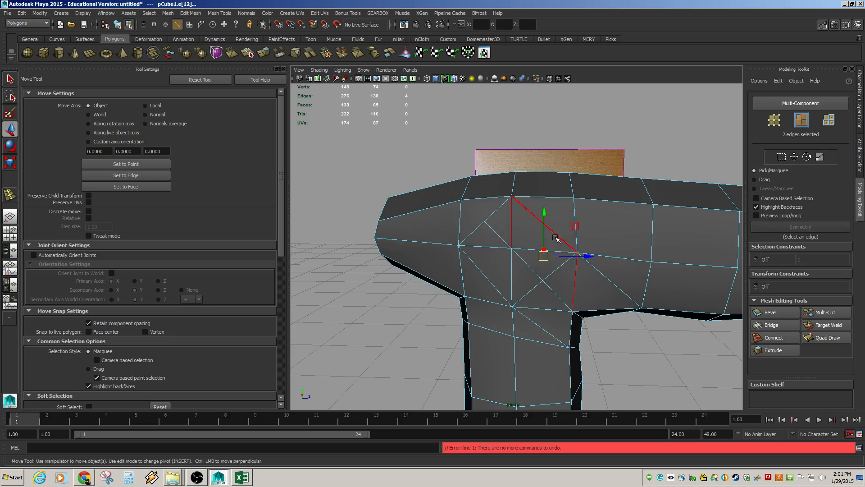
Select all the diagonal edges across the handle-body junction, including those reaching the handle and barrel underside, and delete them
left_click_drag(563, 294, 564, 283, "alt")
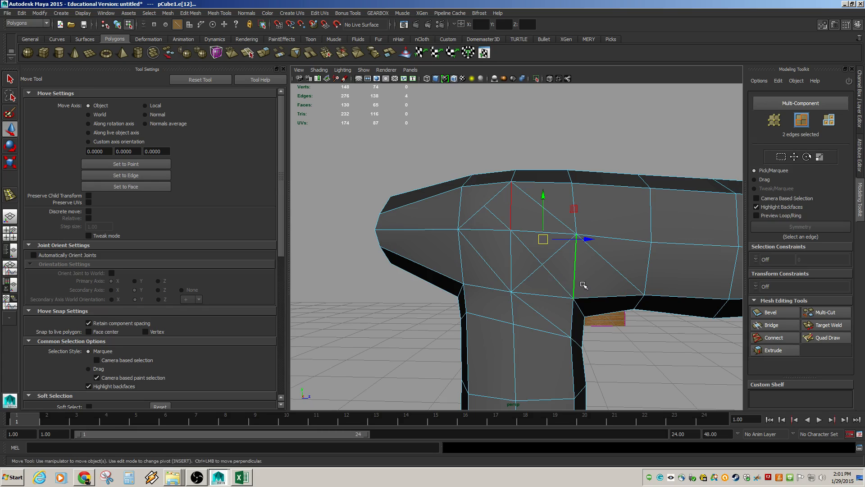
key("ctrl+z")
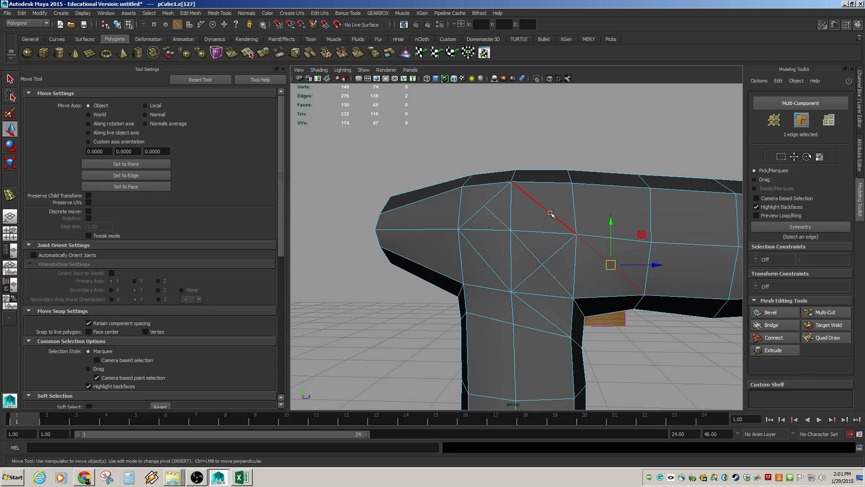
left_click(499, 192, "shift")
left_click(475, 214, "shift")
left_click(491, 211, "shift")
left_click(487, 249, "shift")
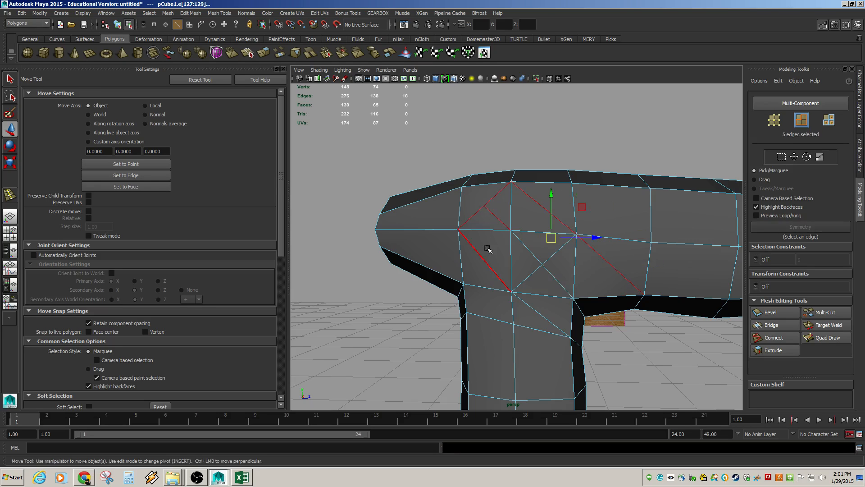
left_click(526, 276, "shift")
left_click(557, 279, "shift")
left_click(543, 314, "shift")
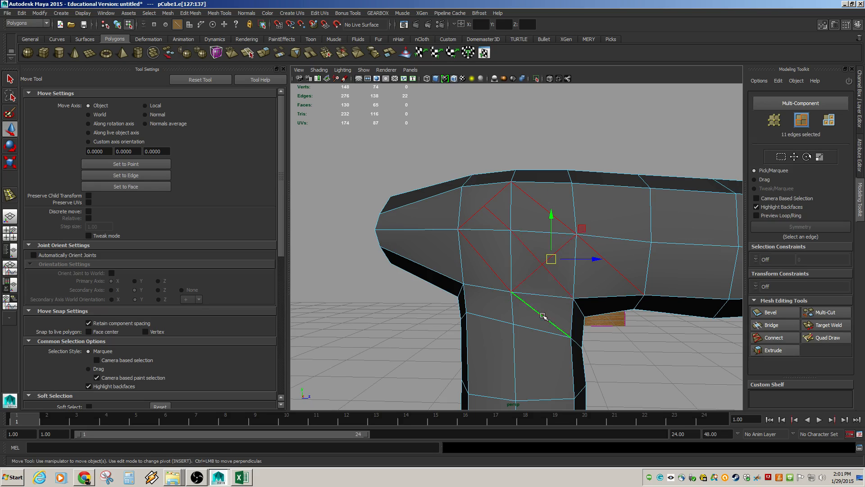
key("ctrl+Delete")
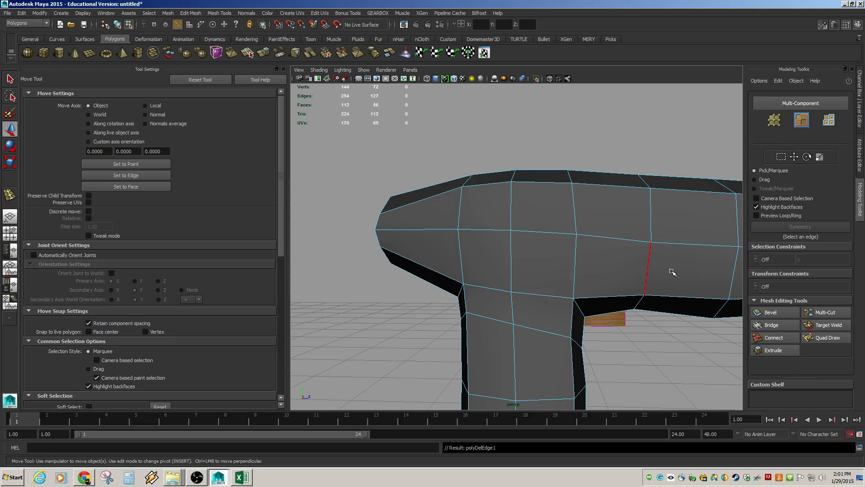
Select the block of side faces where the handle meets the body, plus the adjoining underside faces of the corner, and delete them
left_click_drag(667, 316, 606, 293, "alt")
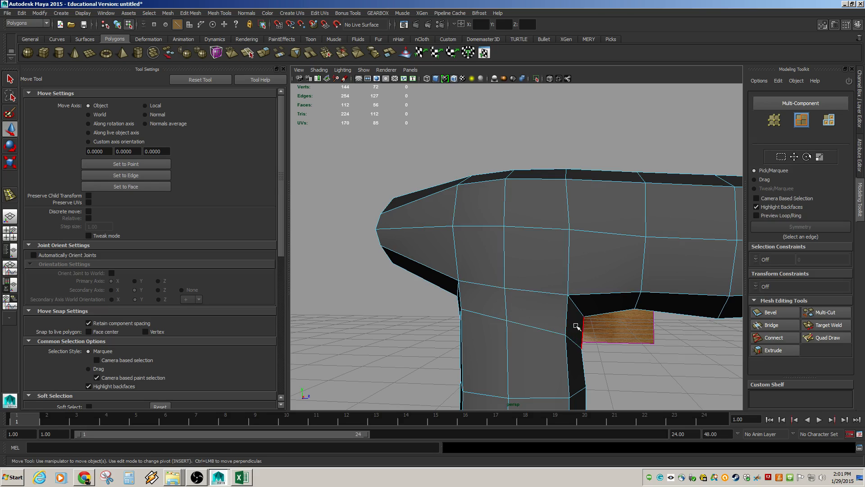
key("F11")
left_click(601, 303)
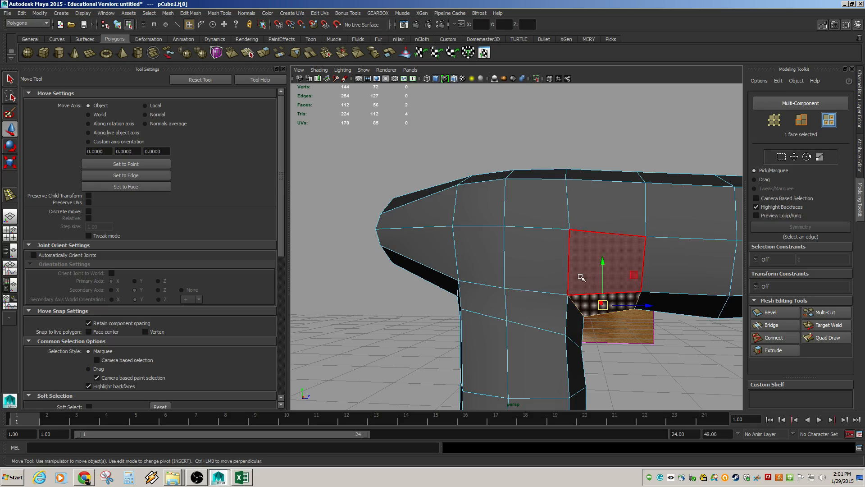
left_click(579, 275, "shift")
left_click(530, 240, "shift")
left_click(517, 211, "shift")
left_click(481, 210, "shift")
left_click(483, 252, "shift")
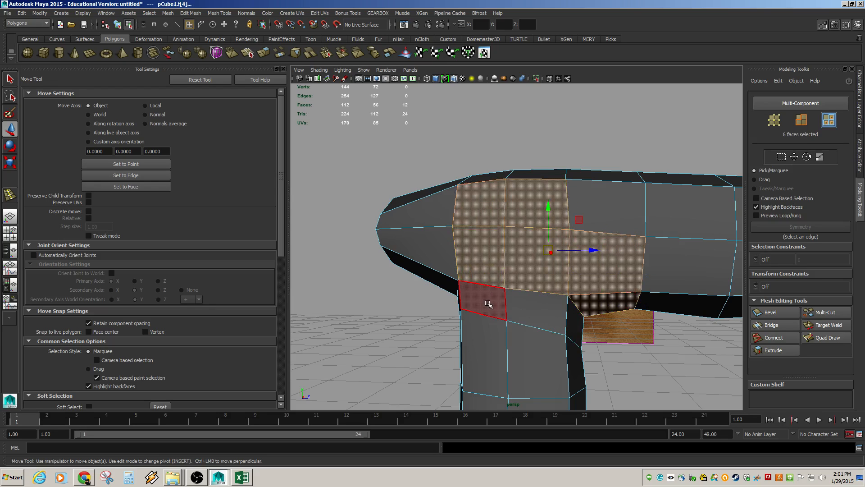
left_click(488, 302, "shift")
left_click(549, 314, "shift")
left_click(580, 327, "shift")
left_click_drag(581, 328, 588, 223, "alt")
key("Delete")
Bridge the open underside edge of the barrel to the open edge at the top rear corner of the handle
left_click(644, 239)
left_click(544, 285, "shift")
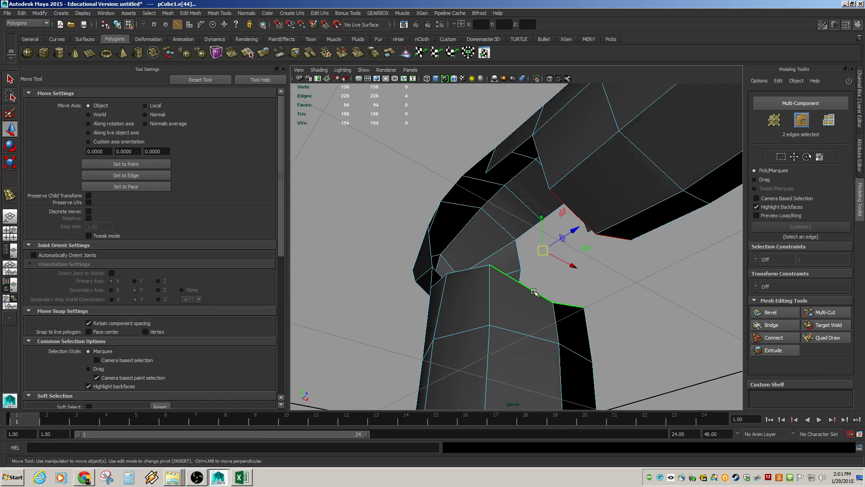
left_click_drag(523, 291, 554, 180, "alt")
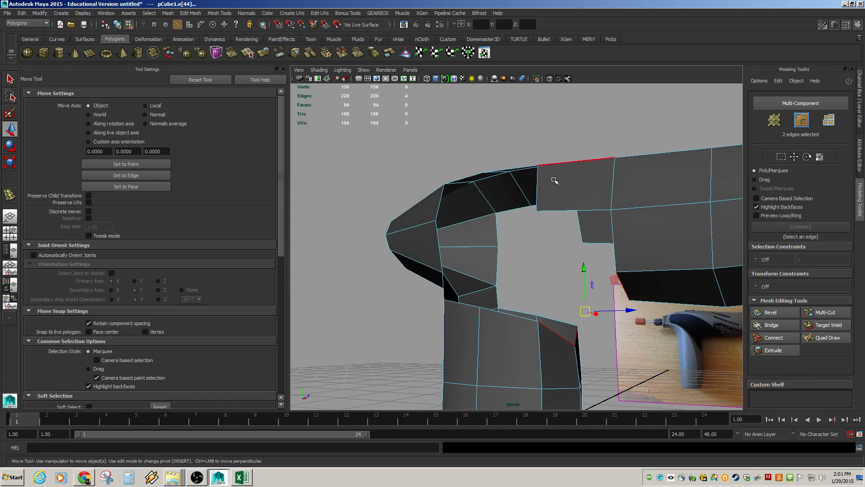
left_click(354, 13)
mouse_move(233, 15)
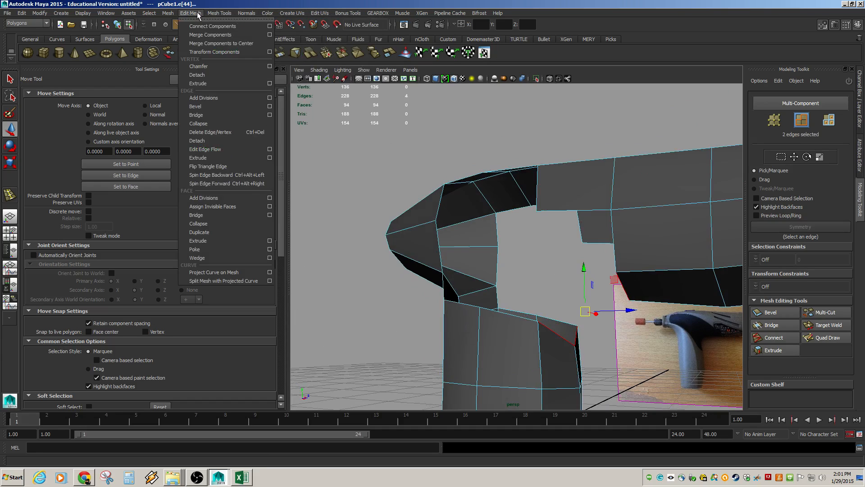
mouse_move(190, 14)
left_click(197, 115)
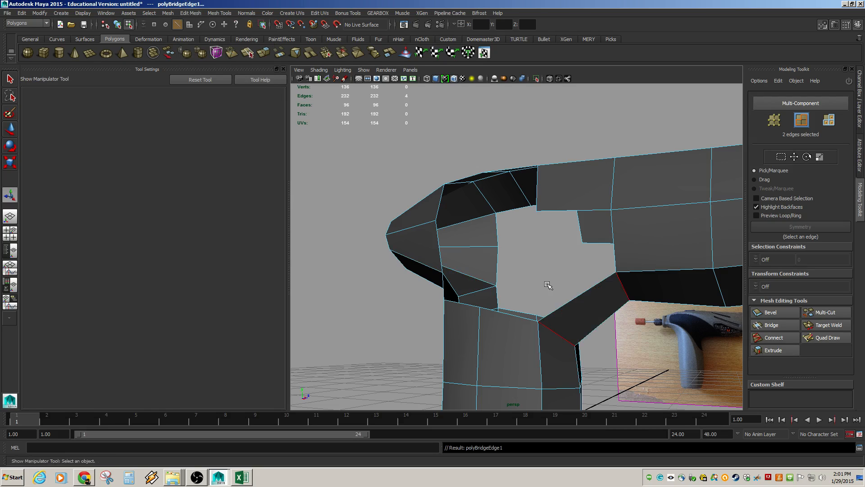
Bridge the barrel's lower vertical edge to the handle's rear top edge, and the adjacent horizontal barrel edge to the handle's front top edge
left_click(614, 243)
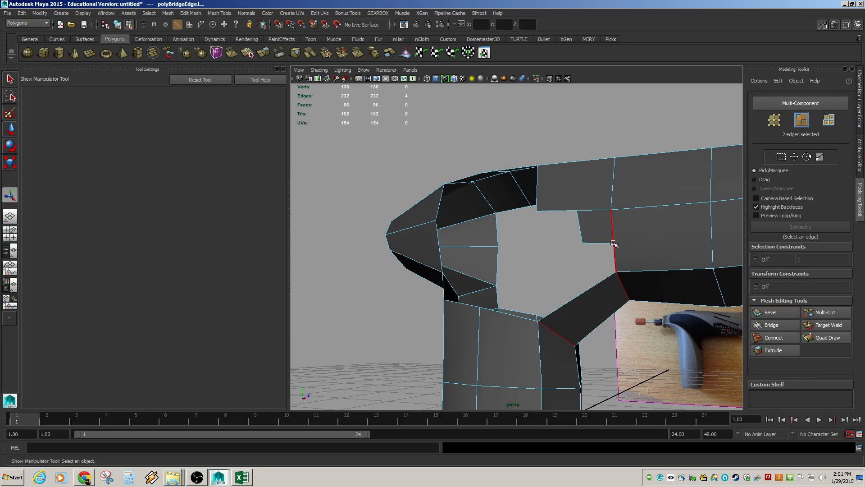
left_click(522, 317, "shift")
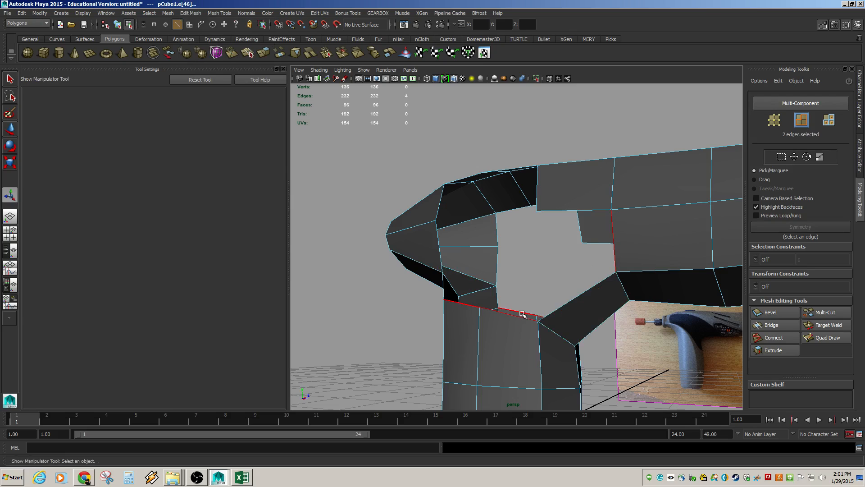
left_click_drag(522, 314, 458, 309, "alt")
key("g")
left_click(585, 218)
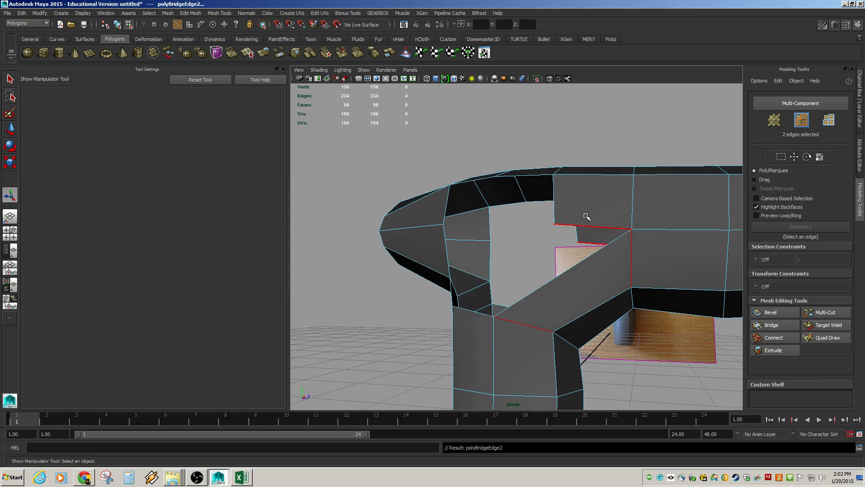
left_click(471, 311, "shift")
key("g")
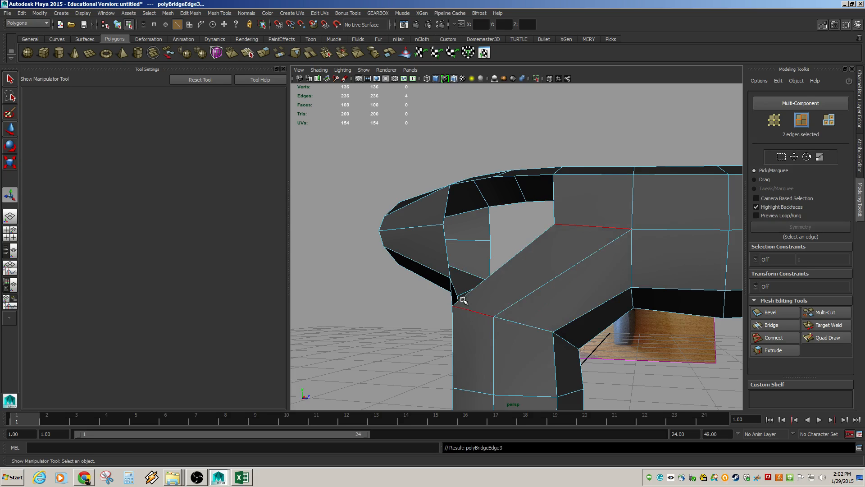
Bridge the barrel's upper vertical hole edge to the short open edge at the handle's front corner below the nose
left_click_drag(513, 240, 488, 287, "alt")
left_click(576, 232)
left_click(466, 297, "shift")
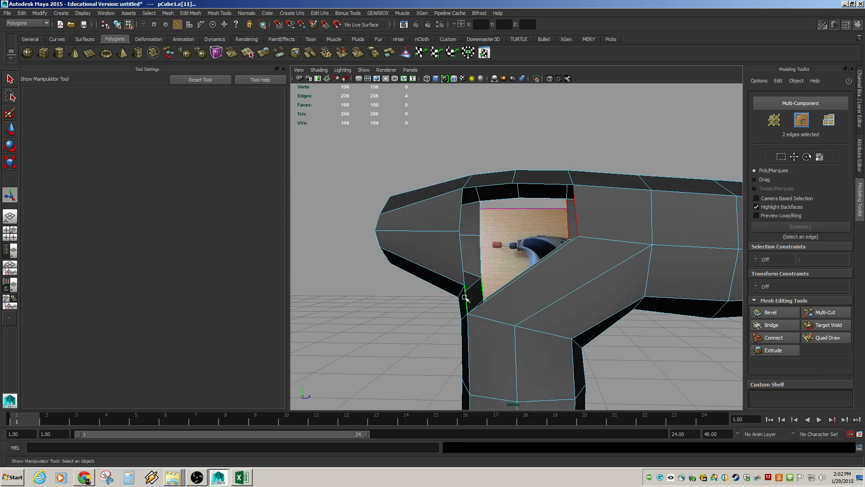
key("g")
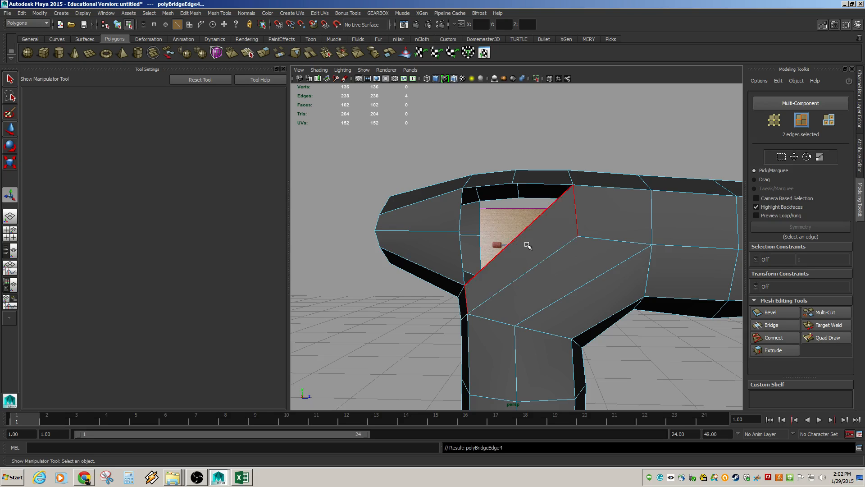
Bridge the lower vertical edge behind the nose to the horizontal hole edge along the top of the barrel
left_click(548, 185)
left_click(465, 257)
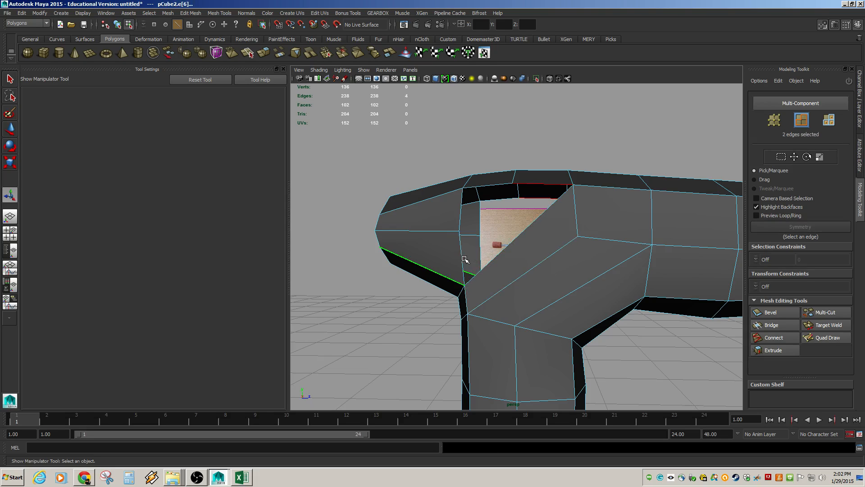
left_click(461, 256)
left_click(548, 184, "shift")
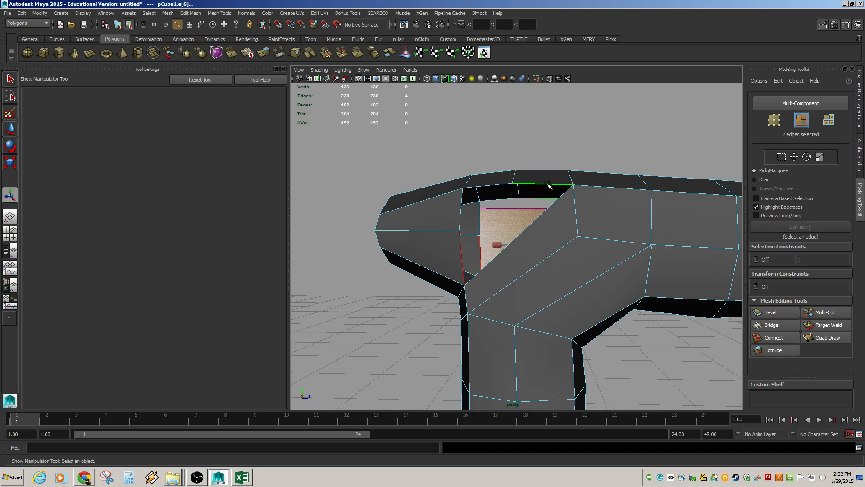
key("g")
left_click_drag(484, 225, 488, 225, "alt")
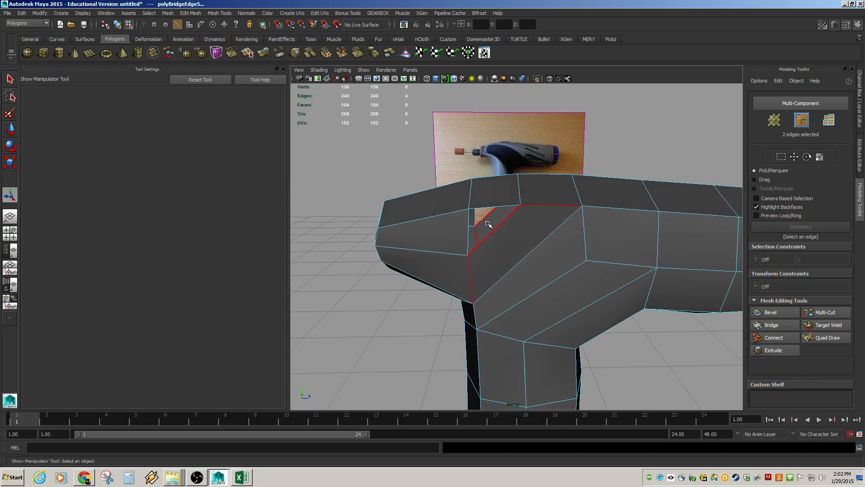
Move the inner vertex at the barrel end of the diagonal strips up and back along the barrel
left_click_drag(532, 281, 525, 269, "alt")
key("F9")
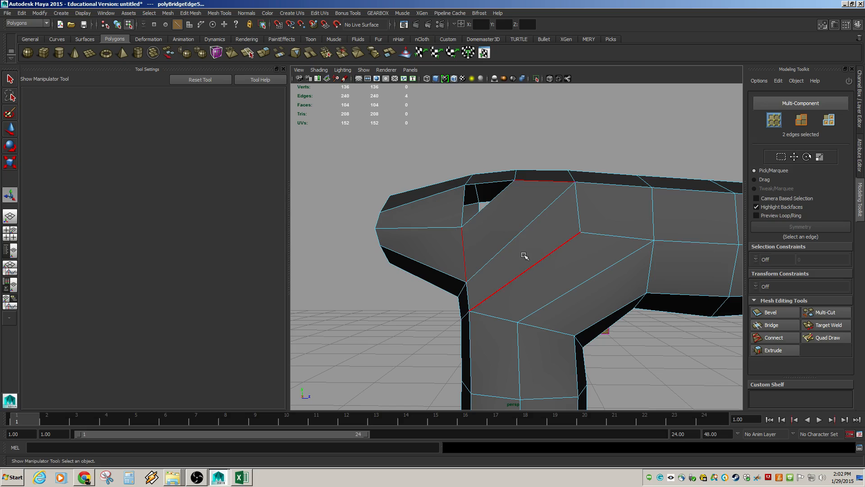
left_click(581, 234)
key("w")
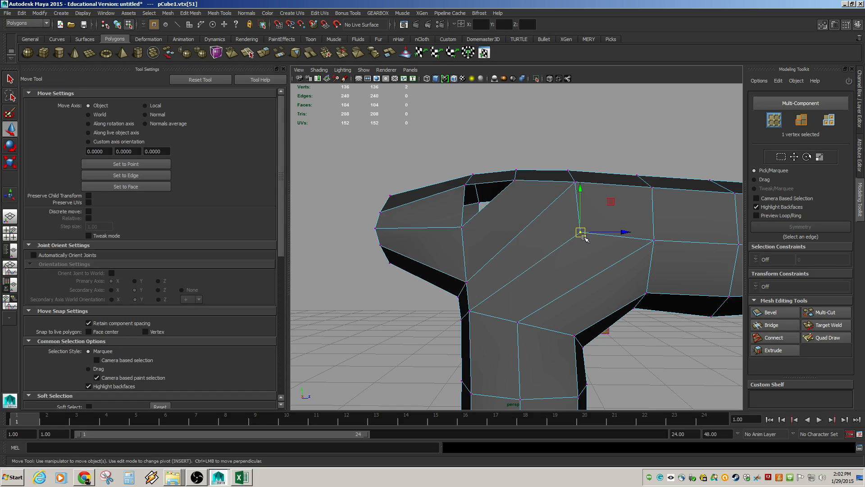
left_click_drag(580, 233, 607, 211)
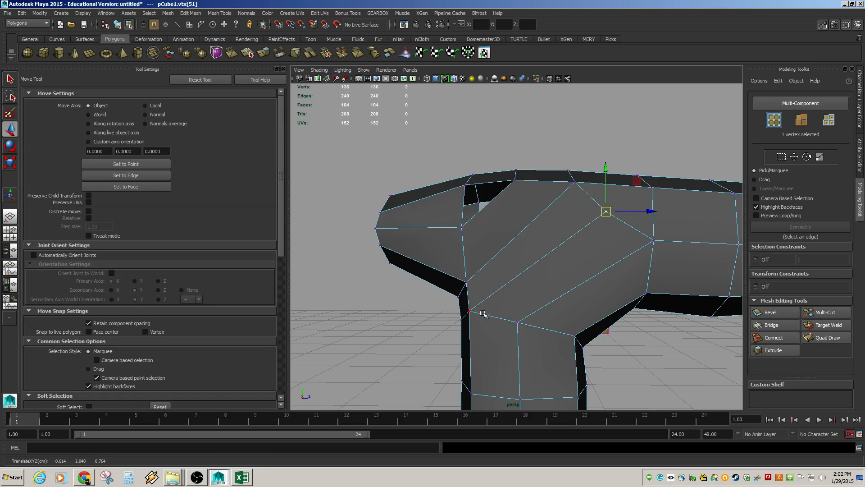
left_click_drag(567, 288, 532, 267, "alt")
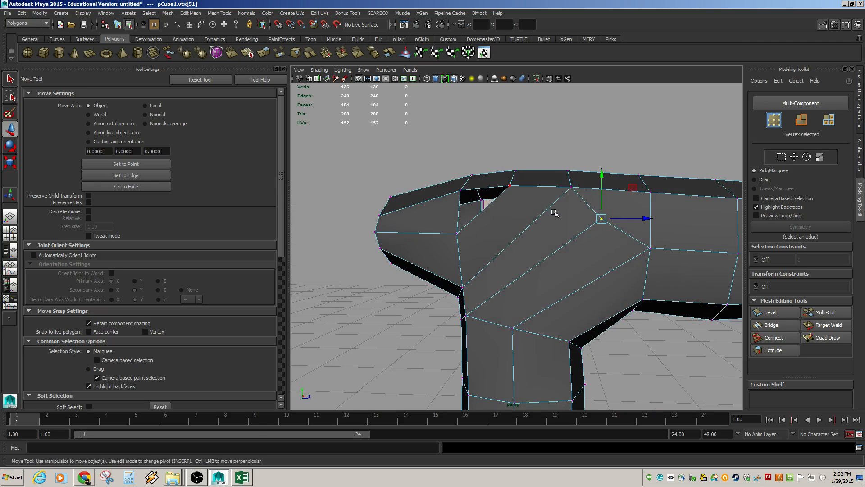
Insert an edge loop across the middle of the diagonal bridged faces with Insert with edge flow turned off
key("F8")
left_click(284, 13)
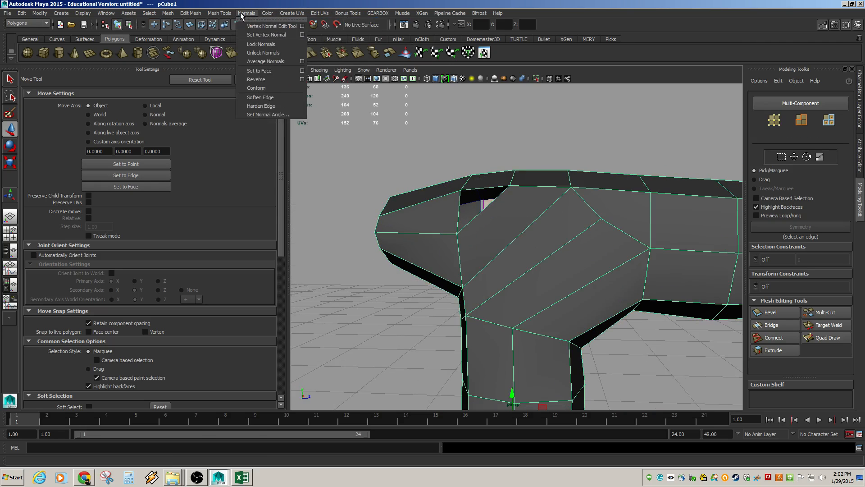
mouse_move(219, 13)
left_click(241, 115)
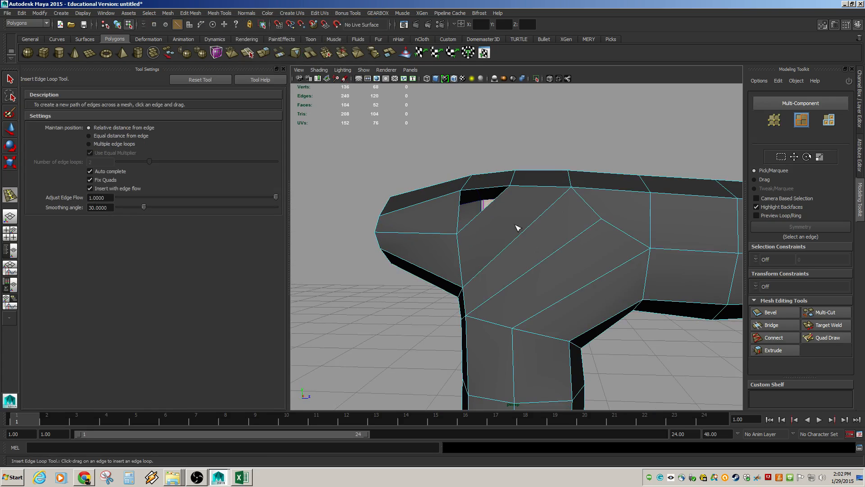
left_click_drag(486, 209, 487, 210)
left_click_drag(526, 271, 271, 230, "alt")
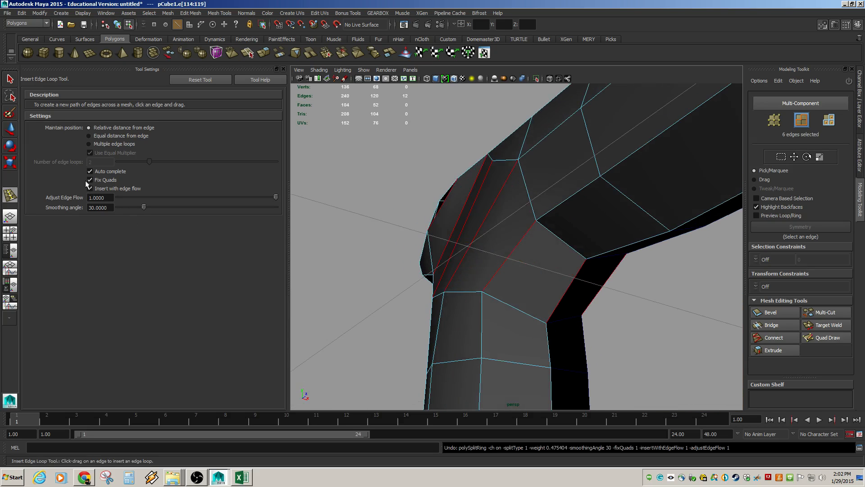
left_click(90, 188)
left_click_drag(342, 234, 448, 260, "alt")
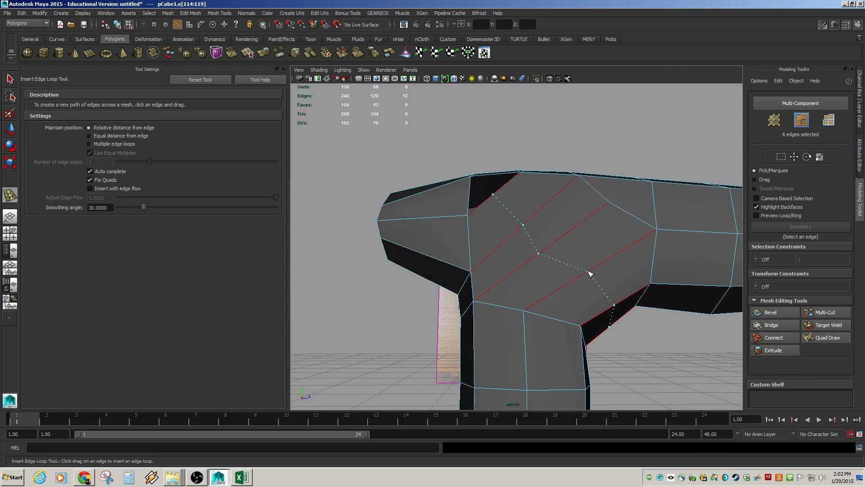
left_click_drag(595, 270, 596, 270)
left_click_drag(596, 270, 549, 279, "alt")
Nudge the middle vertex of the new edge loop to even out its line across the junction
key("w")
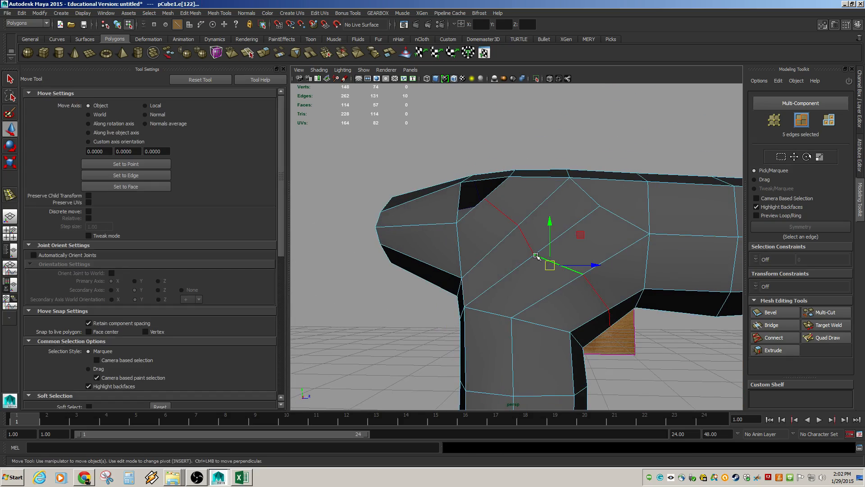
right_click_drag(534, 254, 515, 252)
left_click(535, 255)
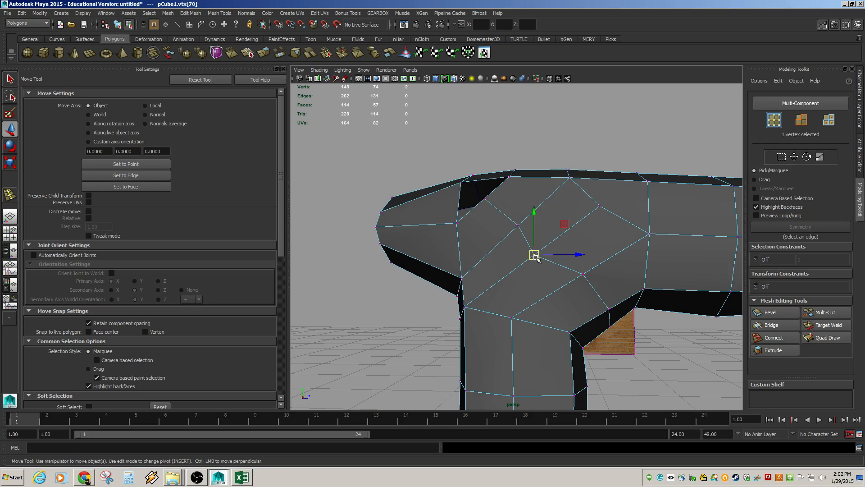
left_click_drag(535, 257, 517, 265)
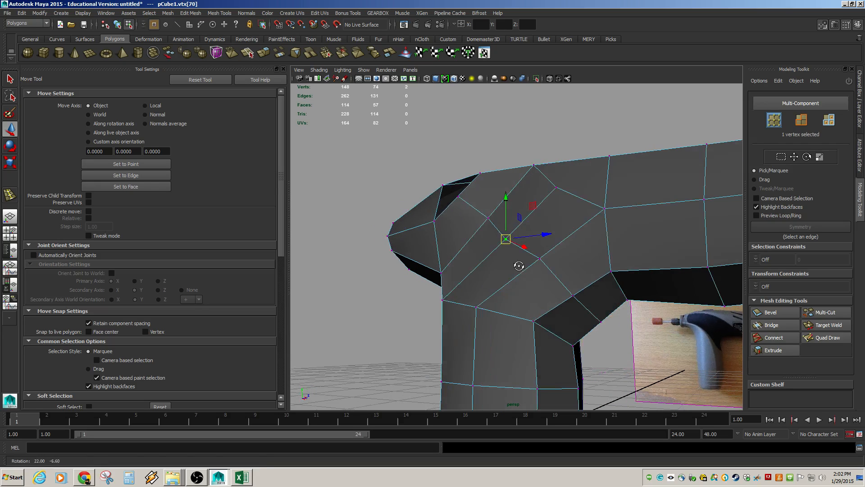
Select the four side edges of the new loop and move them outward along the X axis to round the junction
right_click_drag(543, 251, 544, 235)
left_click(553, 274)
left_click(531, 253, "shift")
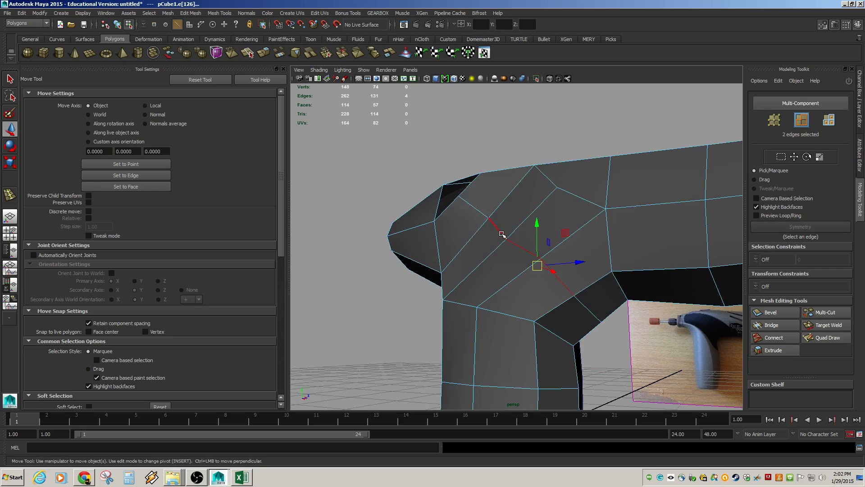
left_click(500, 231, "shift")
left_click(481, 217, "shift")
left_click_drag(450, 193, 408, 195, "alt")
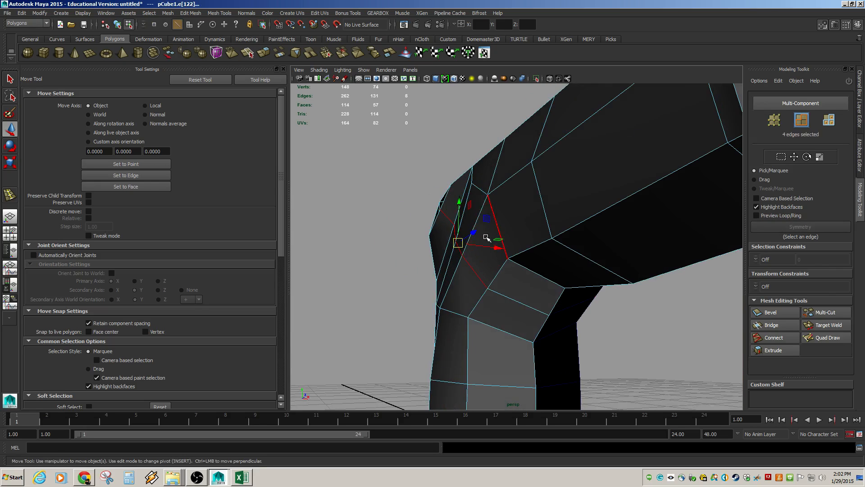
mouse_move(485, 246)
left_mouse_down()
mouse_move(469, 247)
mouse_move(496, 257)
left_mouse_up()
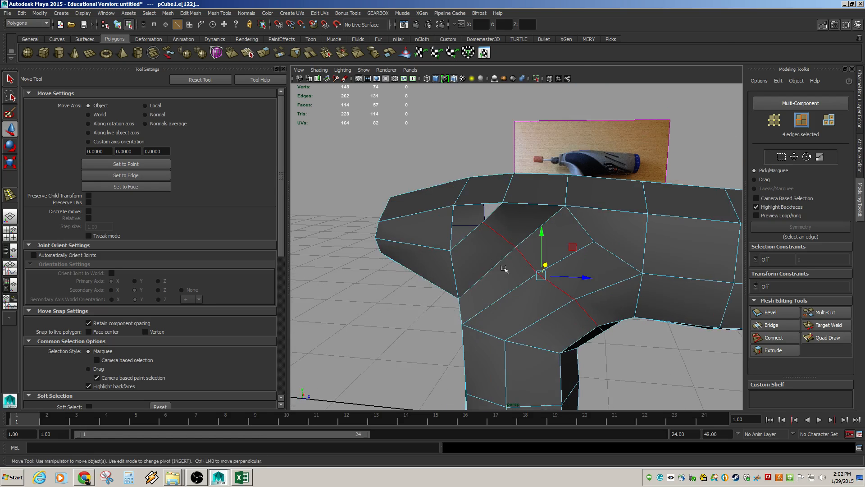
Fill the remaining hole between the nose and the diagonal faces using Fill Hole
left_click(469, 233)
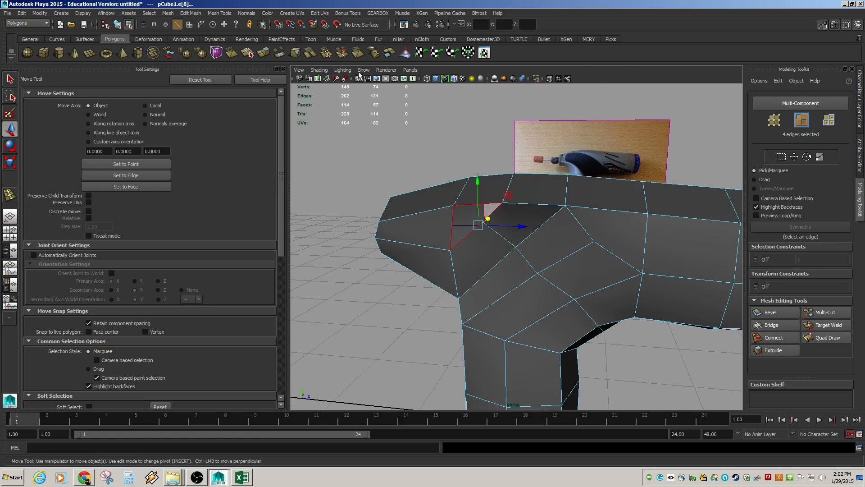
left_click(220, 13)
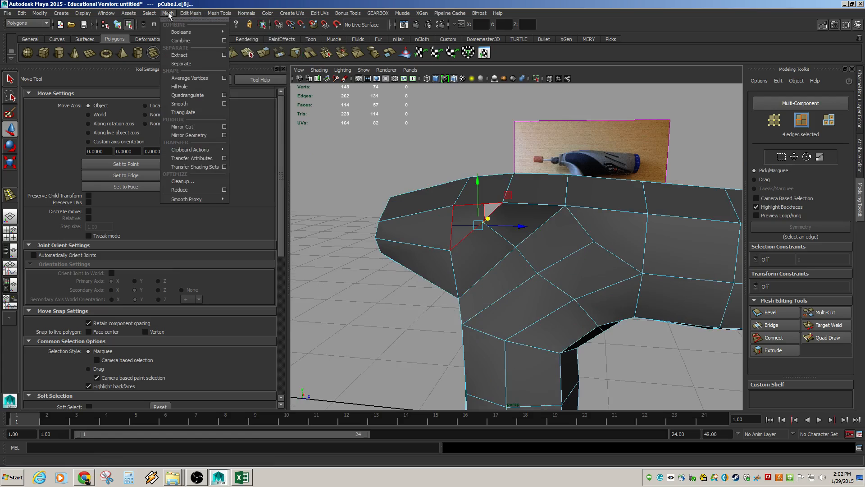
left_click(185, 87)
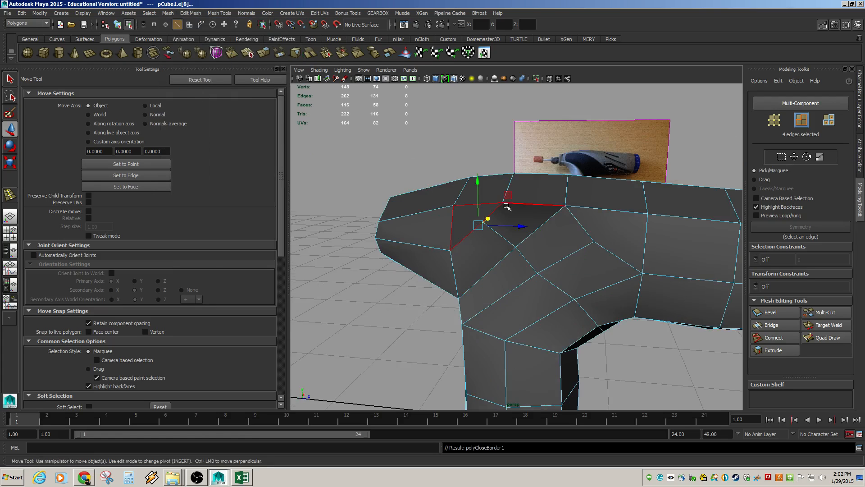
Move the loop's end vertex on the filled face down and back to even out the surrounding faces
key("F9")
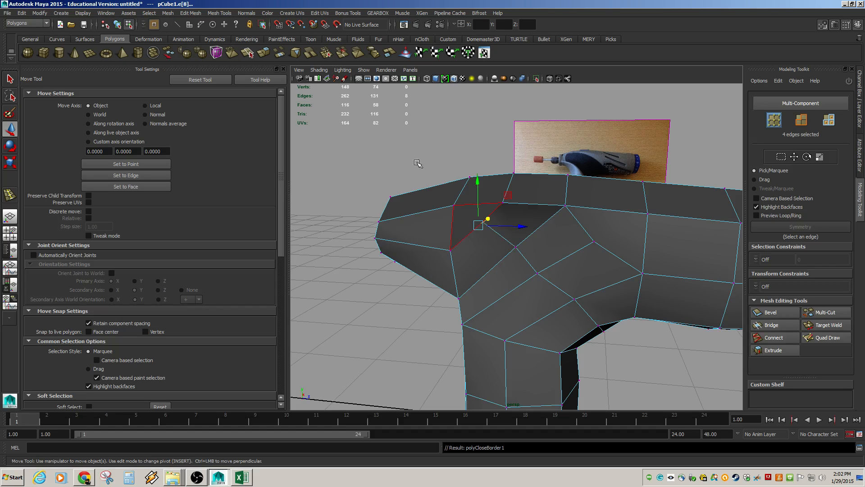
left_click(489, 225)
left_click_drag(483, 222, 538, 270)
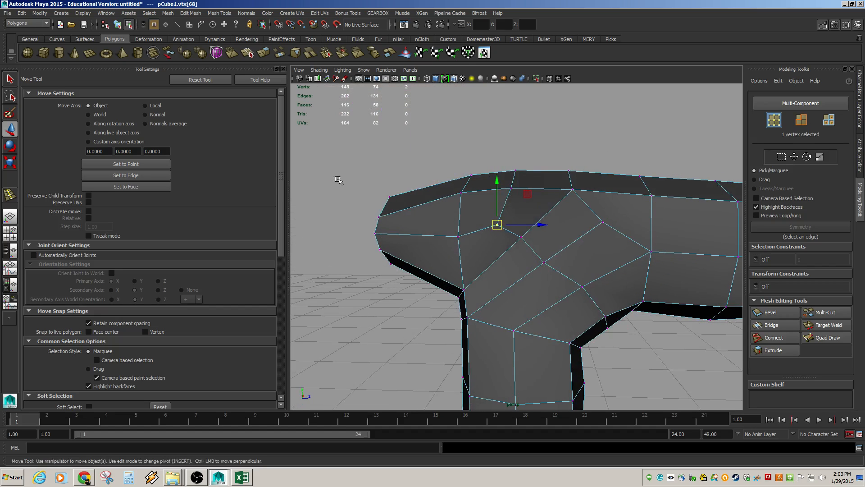
Try to add edge loops across the diagonal faces at the junction with the Insert Edge Loop Tool, and undo them
key("g")
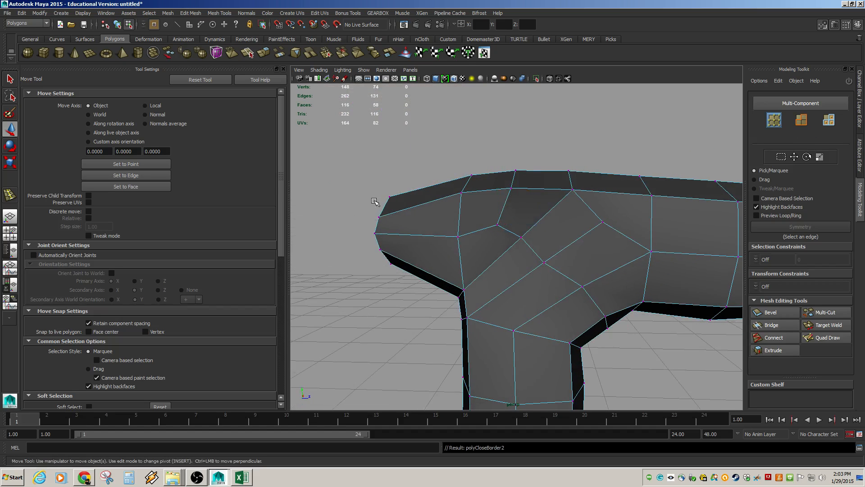
left_click(6, 196)
left_click_drag(485, 233, 481, 238)
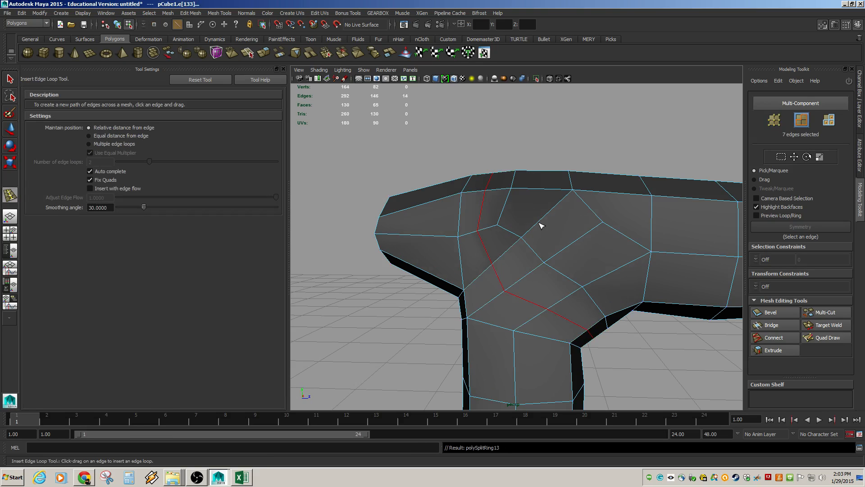
left_click_drag(540, 225, 544, 222)
key("ctrl+z")
key("ctrl+z")
key("ctrl+z")
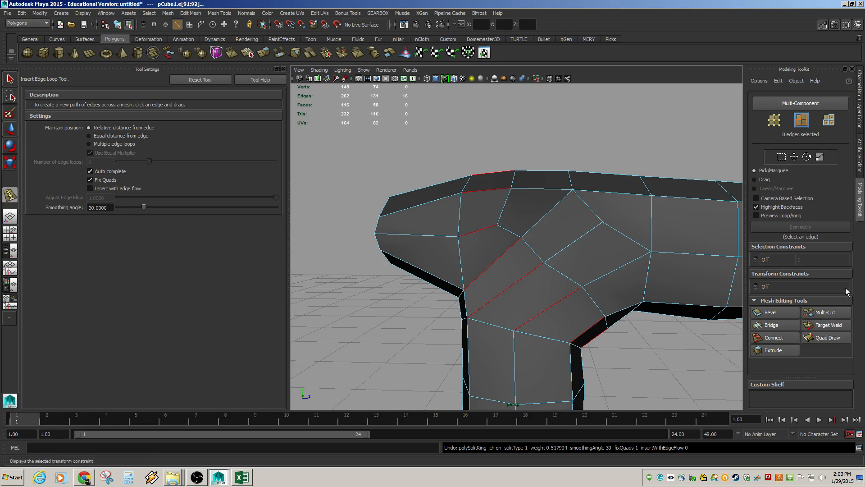
Cut a line with Multi-Cut across the lower row of diagonal faces, from the edge nearest the nose to the junction's underside
left_click(831, 312)
left_click(482, 230)
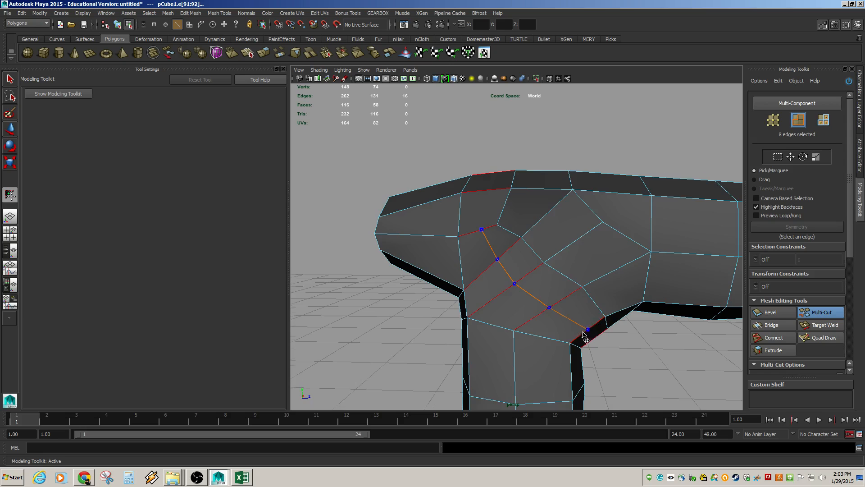
left_click_drag(584, 335, 573, 316, "alt")
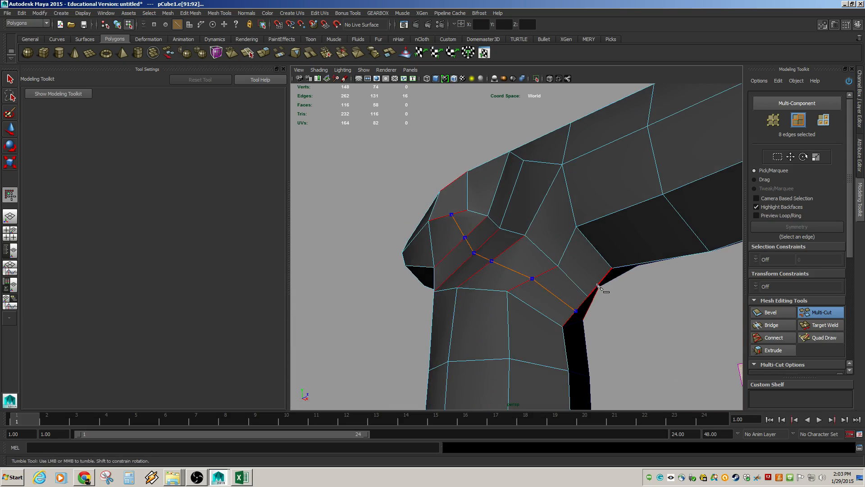
key("Return")
Cut a second Multi-Cut line across the upper row of diagonal faces, from the filled face's edge to the body's underside
left_click_drag(578, 292, 492, 216, "alt")
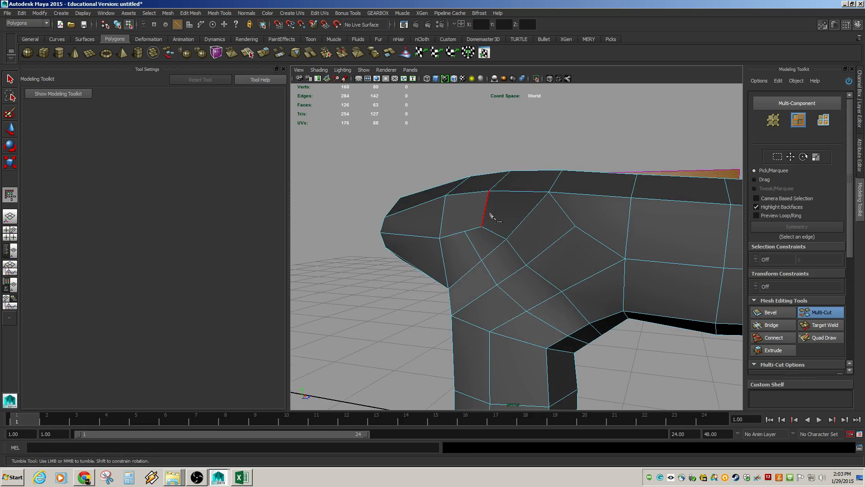
left_click(485, 212)
left_click(526, 218)
left_click(551, 245)
left_click(586, 279)
left_click_drag(610, 320, 551, 255, "alt")
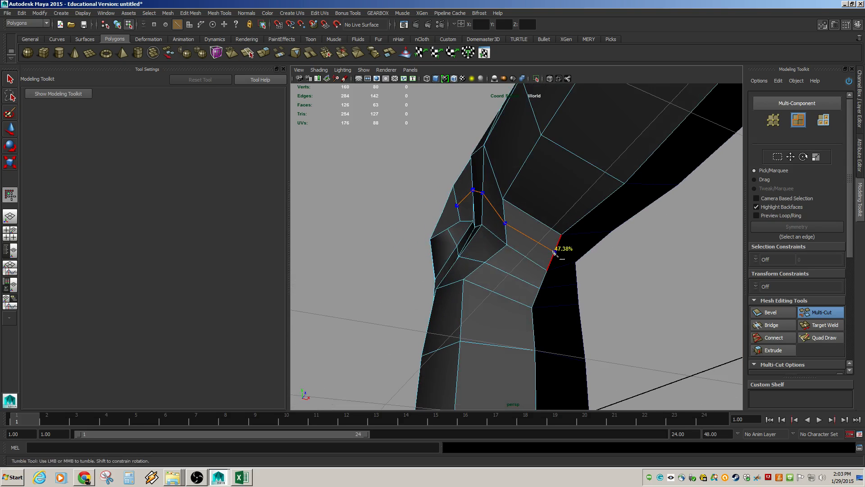
key("Return")
Select the side edges of both new cut lines at the junction
key("w")
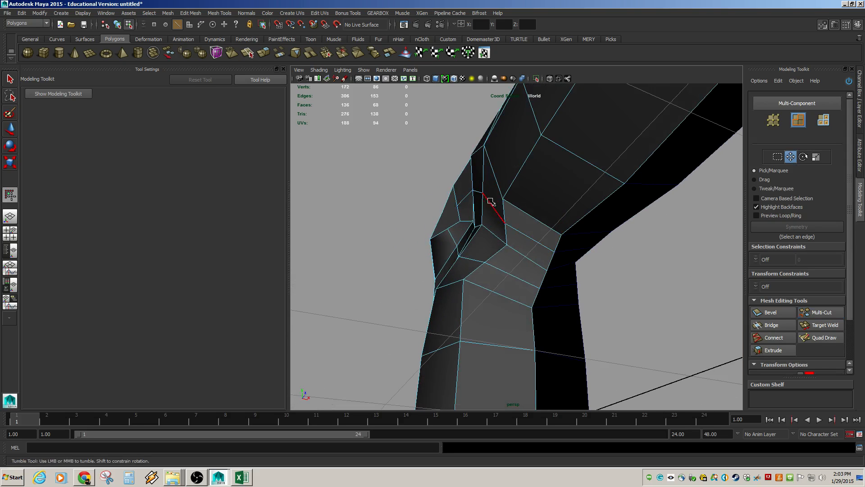
double_click(465, 195)
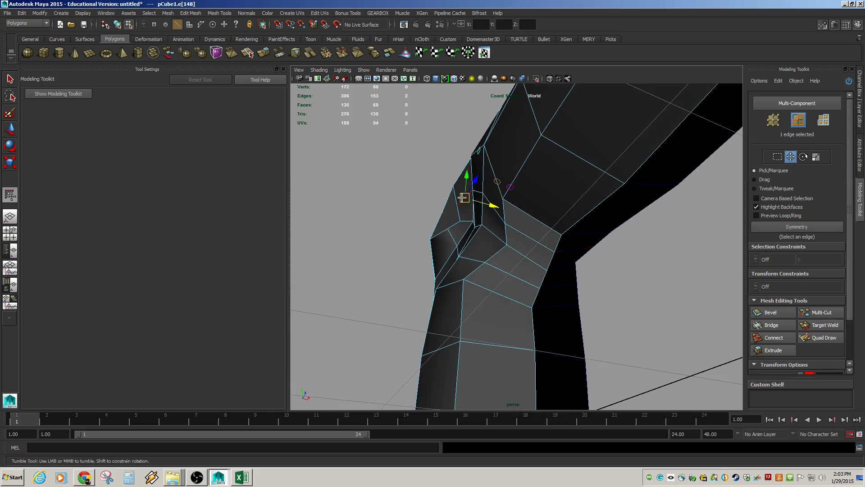
left_click(544, 247, "ctrl")
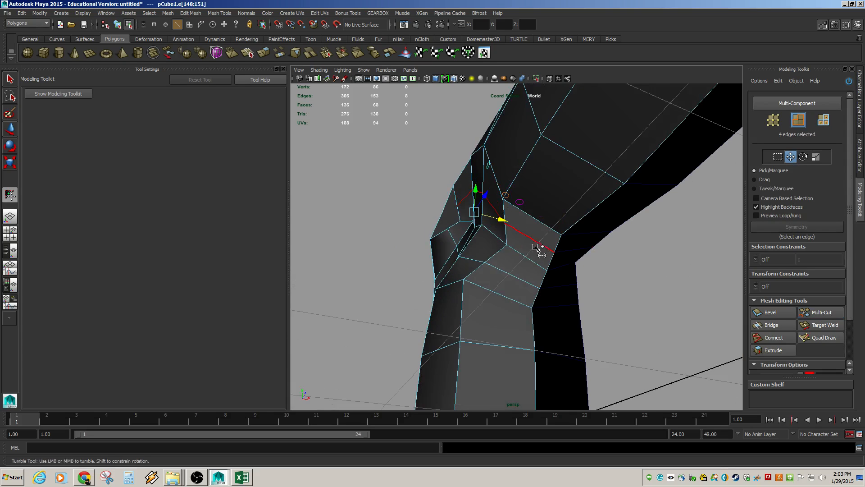
double_click(473, 266, "shift")
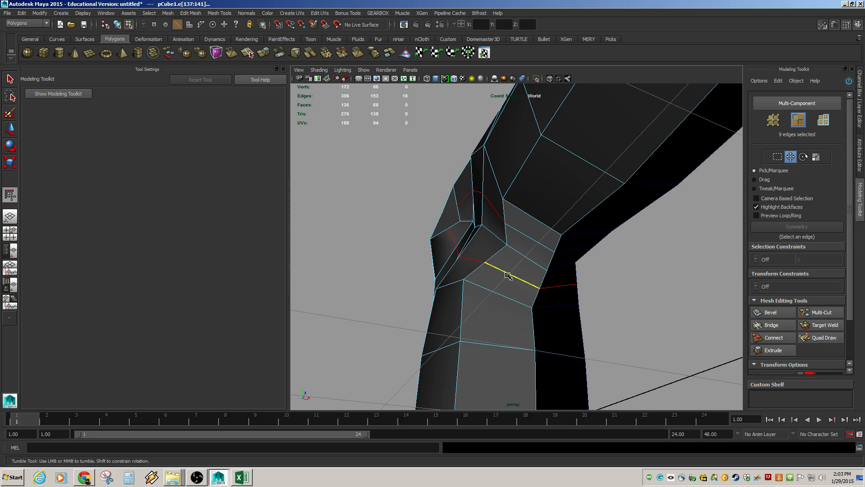
Preview the handle junction smoothed from several angles, and return to the unsmoothed display
left_click_drag(491, 235, 590, 289, "alt")
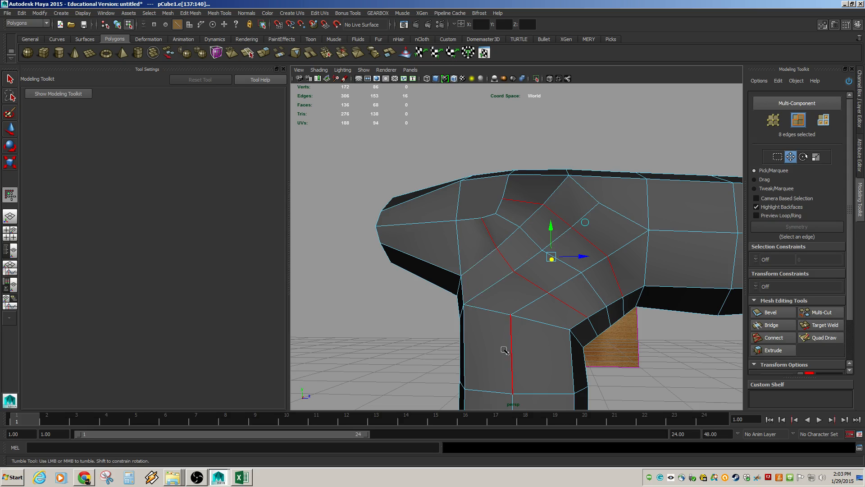
middle_click_drag(502, 350, 474, 203, "alt")
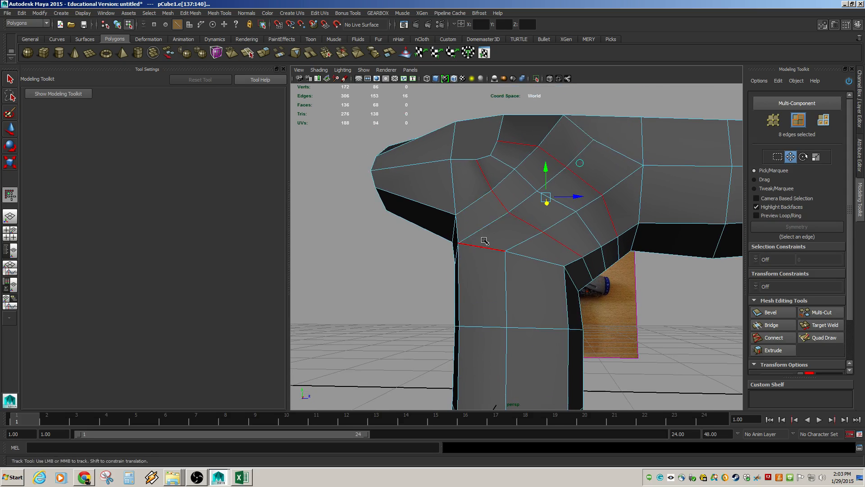
left_click_drag(485, 241, 527, 252, "alt")
key("3")
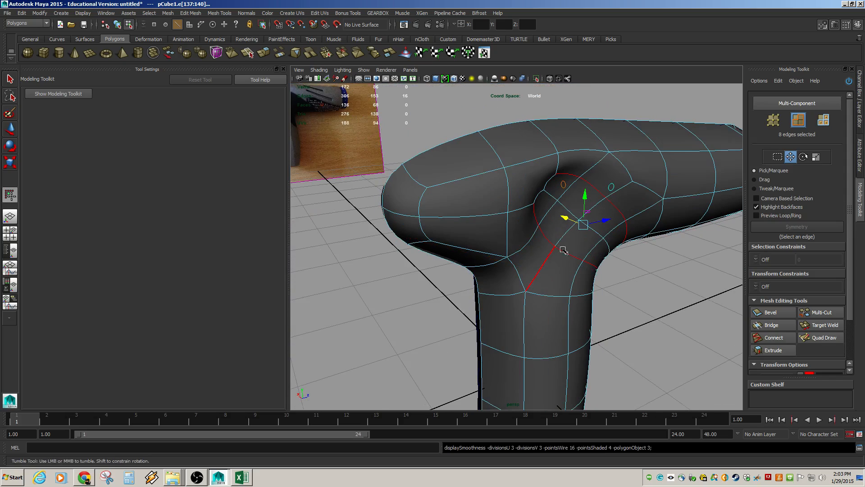
key("g")
left_click_drag(650, 294, 608, 285, "alt")
key("1")
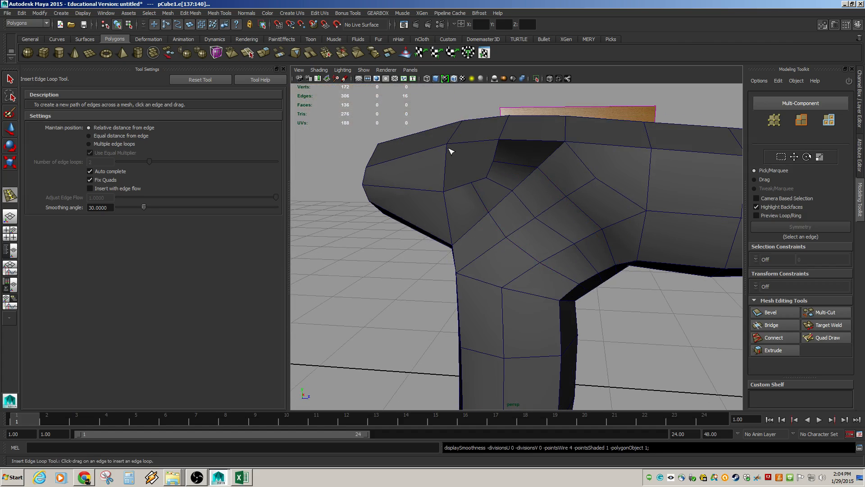
Cut an edge with Multi-Cut between the nose's upper side vertex and the end vertex of the diagonal faces
left_click(826, 312)
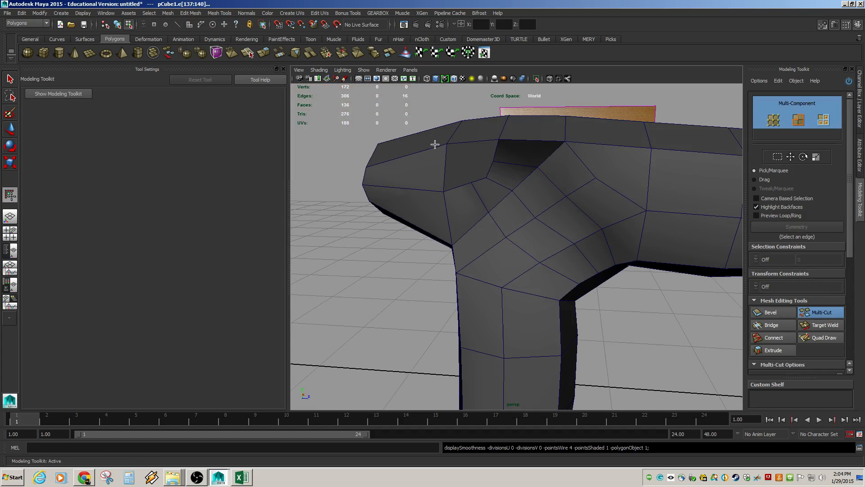
left_click(574, 244)
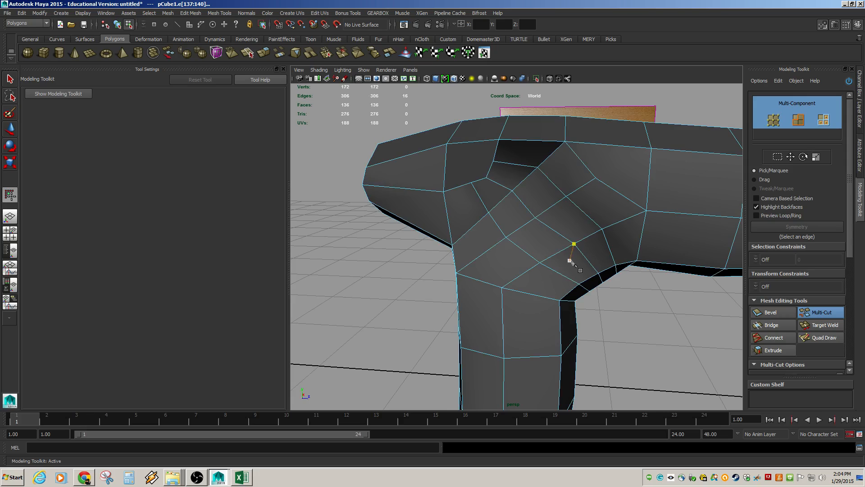
left_click(486, 178)
key("Return")
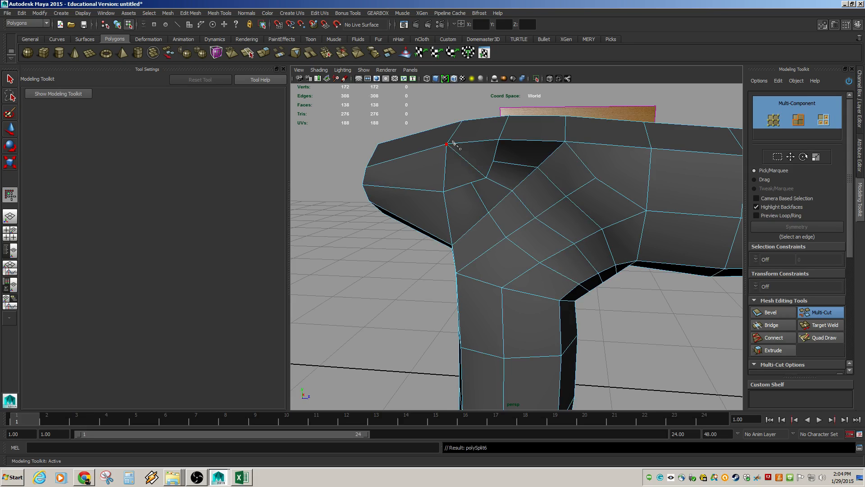
Move the diagonal faces' end vertex up and toward the nose to even out the surrounding faces
key("w")
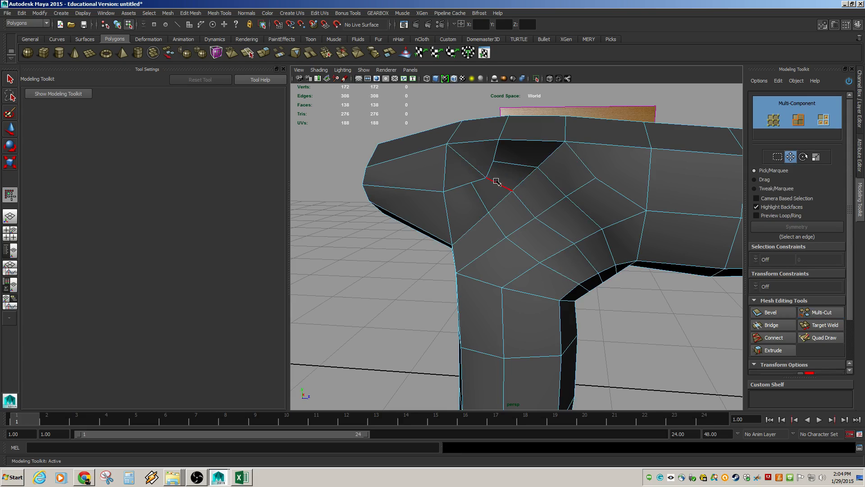
left_click(485, 177)
left_click_drag(485, 176, 471, 172)
Show the model smoothed in object mode and examine the edge flow around the handle junction from several angles
key("3")
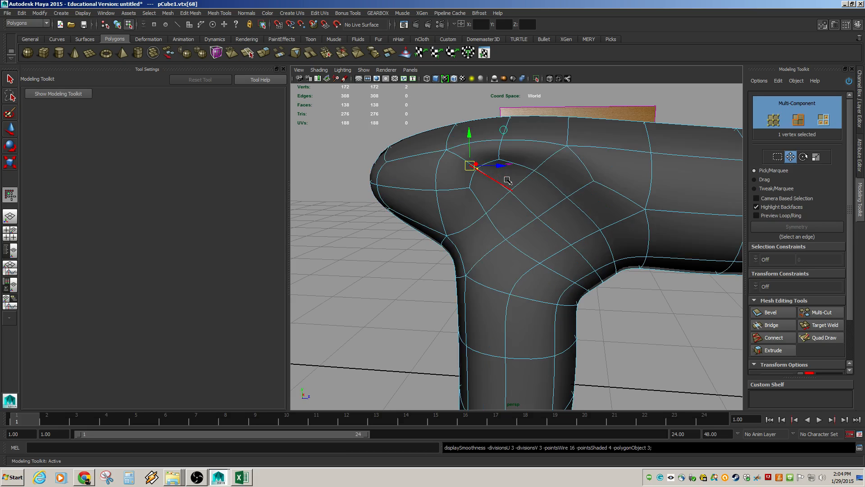
right_click_drag(659, 212, 596, 229, "alt")
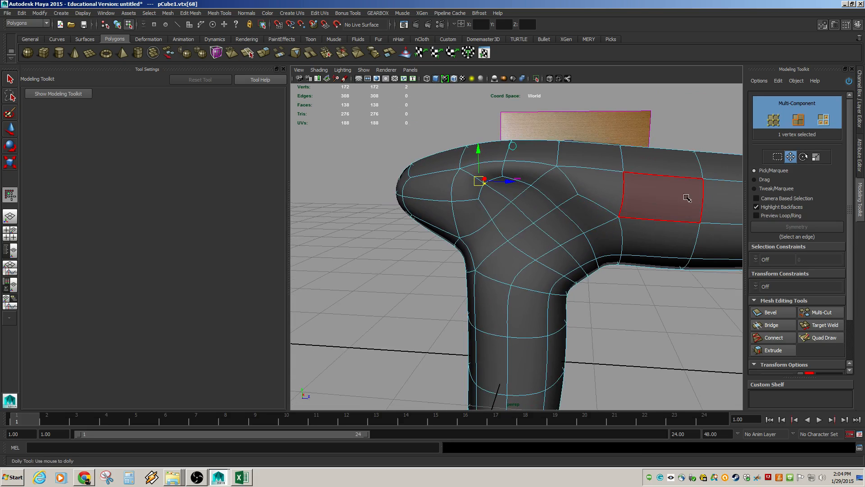
left_click_drag(514, 268, 605, 217, "alt")
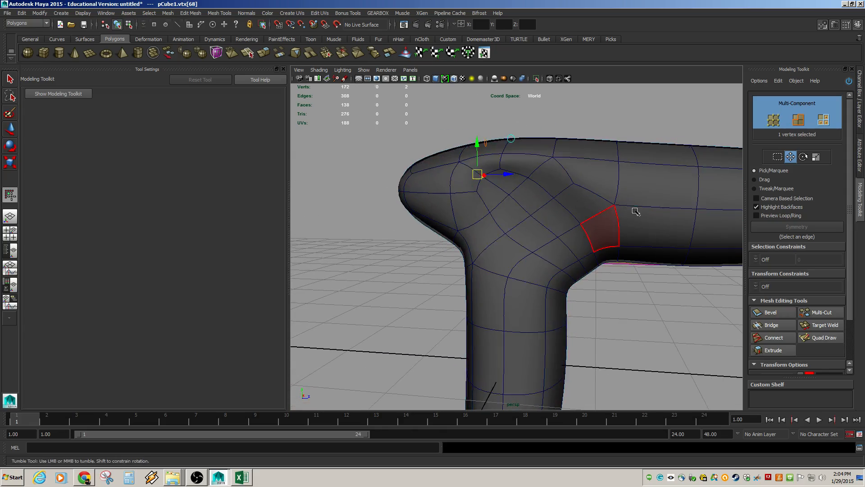
key("F8")
left_click_drag(651, 242, 601, 273, "alt")
middle_click_drag(588, 259, 566, 300, "alt")
right_click_drag(565, 301, 604, 290, "alt")
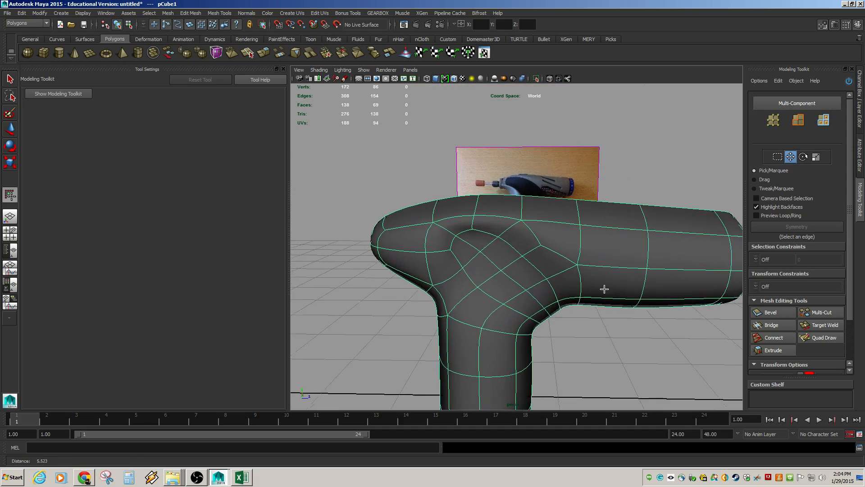
middle_click_drag(605, 290, 506, 314, "alt")
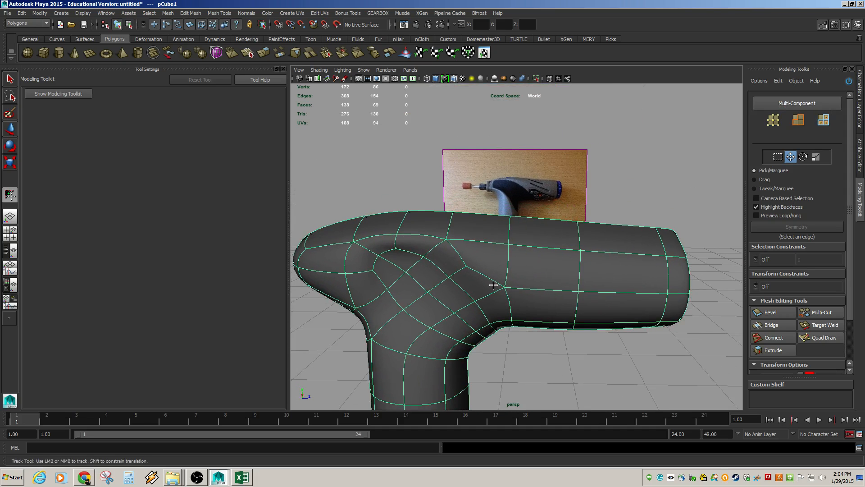
left_click_drag(464, 236, 409, 219, "alt")
left_click_drag(424, 248, 485, 286, "alt")
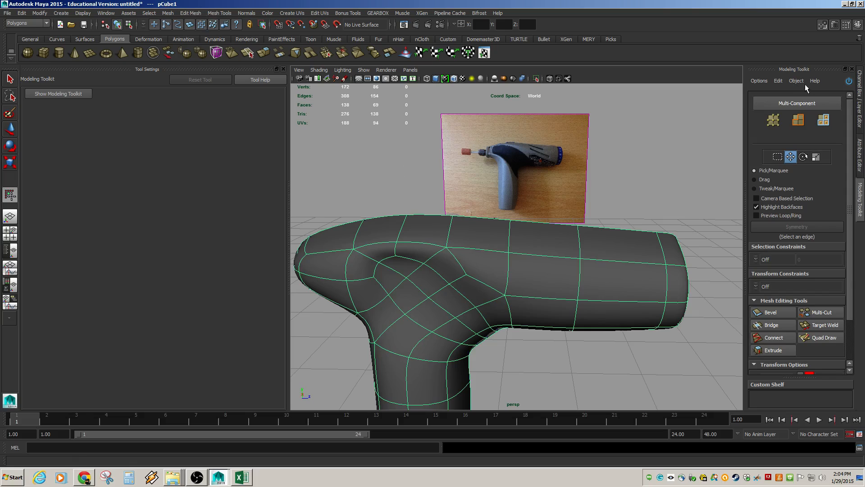
left_click(823, 23)
left_click(823, 24)
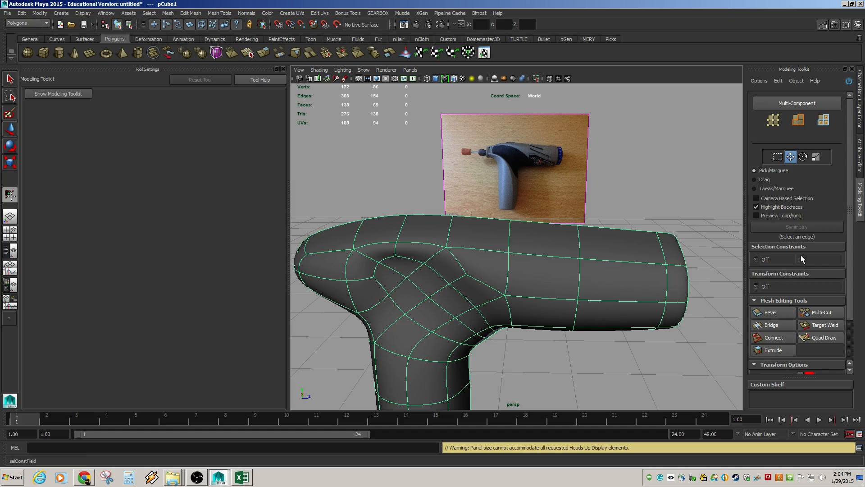
Place six Quad Draw points on the ground grid beside the model and fill them with two adjoining quads
left_click(820, 338)
scroll(580, 315, "down", 6)
middle_click_drag(579, 315, 580, 244, "alt")
mouse_move(581, 243)
left_mouse_down("alt")
mouse_move(559, 276)
mouse_move(542, 256)
left_mouse_up("alt")
key("w")
right_click_drag(514, 159, 530, 251, "shift")
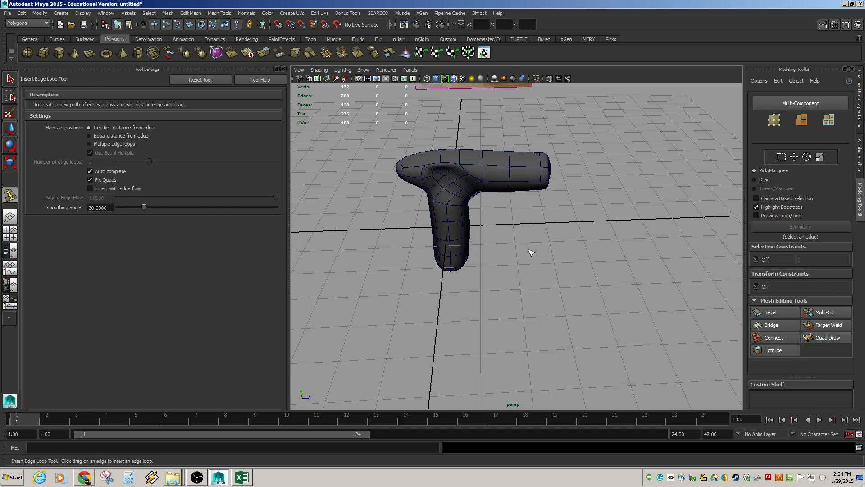
left_click(820, 338)
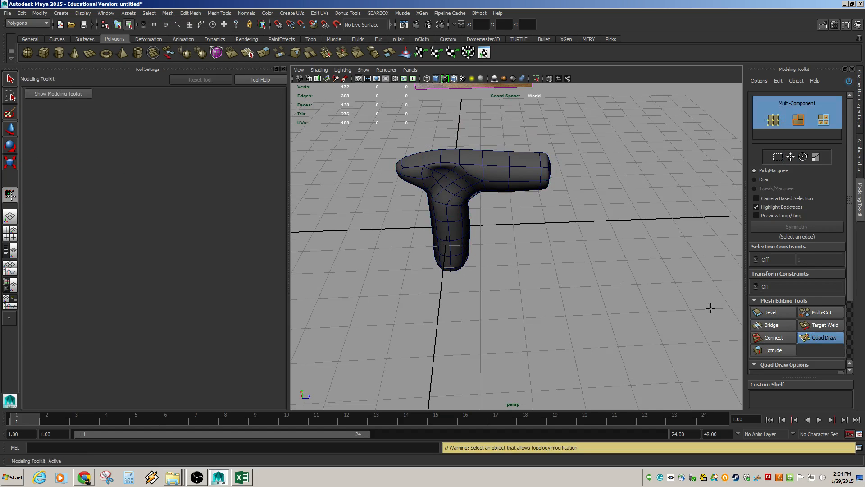
left_click(519, 235)
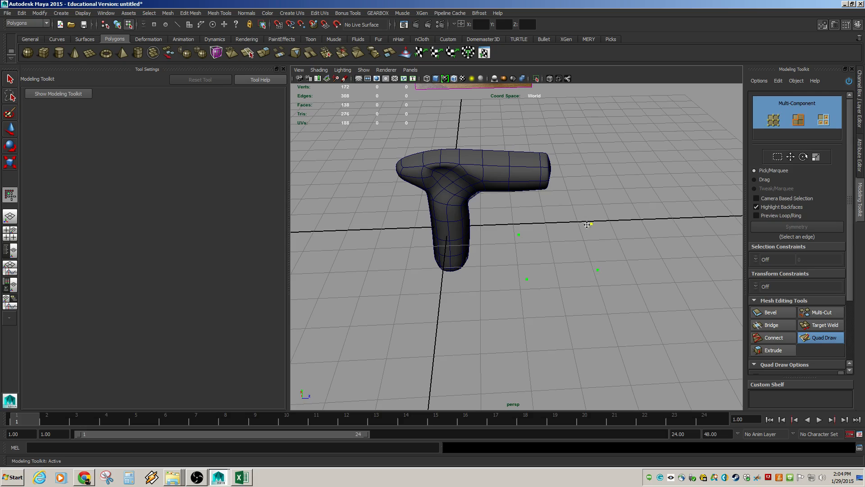
left_click_drag(587, 225, 565, 264, "alt")
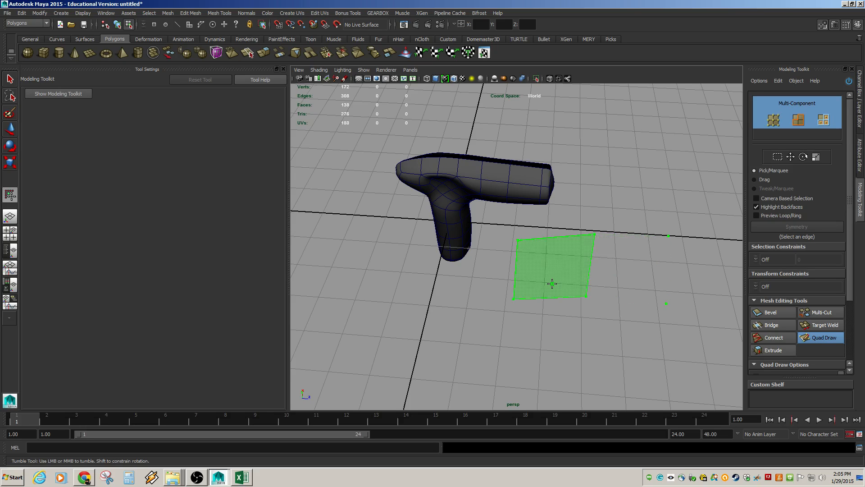
left_click(552, 283, "shift")
left_click(631, 284, "shift")
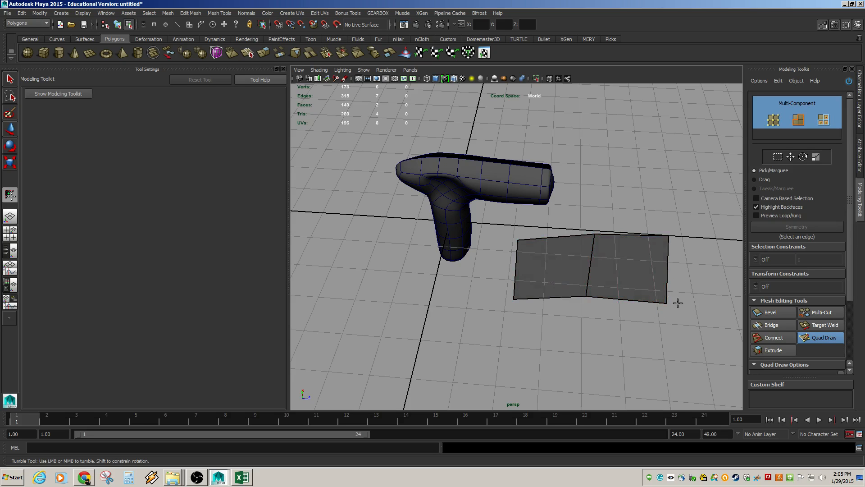
Reshape the two quads by moving their vertices with Quad Draw, and insert an edge loop lengthwise through both
left_click_drag(678, 303, 630, 322, "alt")
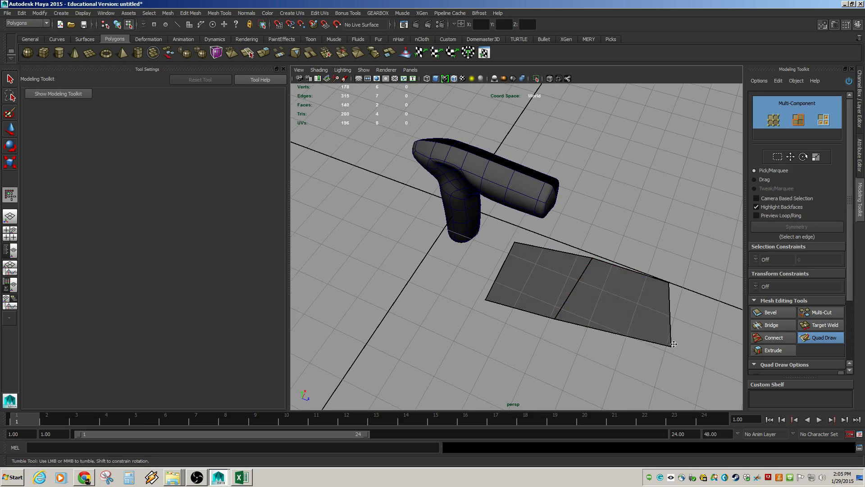
left_click_drag(673, 344, 684, 328)
left_click_drag(669, 283, 649, 282)
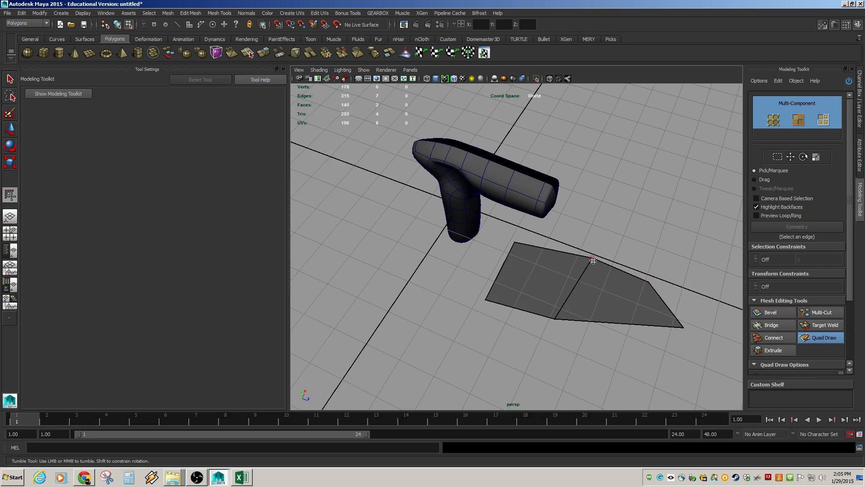
mouse_move(593, 261)
left_mouse_down()
mouse_move(573, 284)
mouse_move(581, 291)
mouse_move(555, 278)
mouse_move(572, 250)
mouse_move(565, 242)
mouse_move(581, 255)
left_mouse_up()
key("ctrl+z")
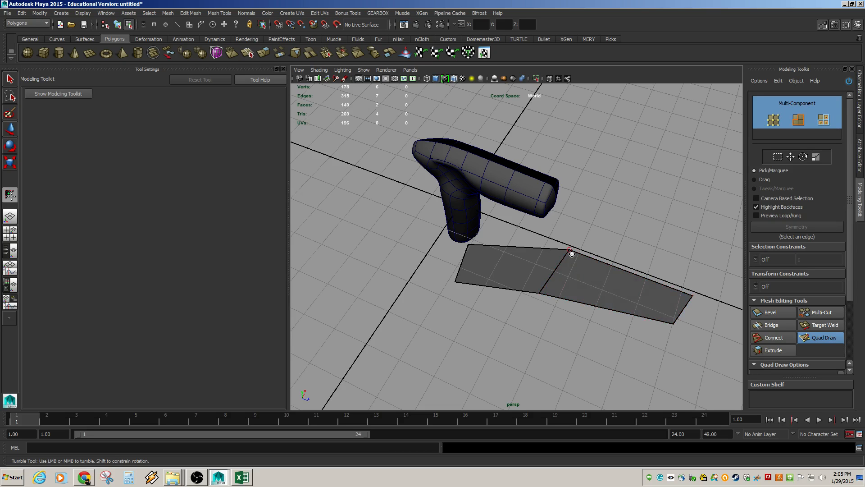
left_click(560, 275, "ctrl")
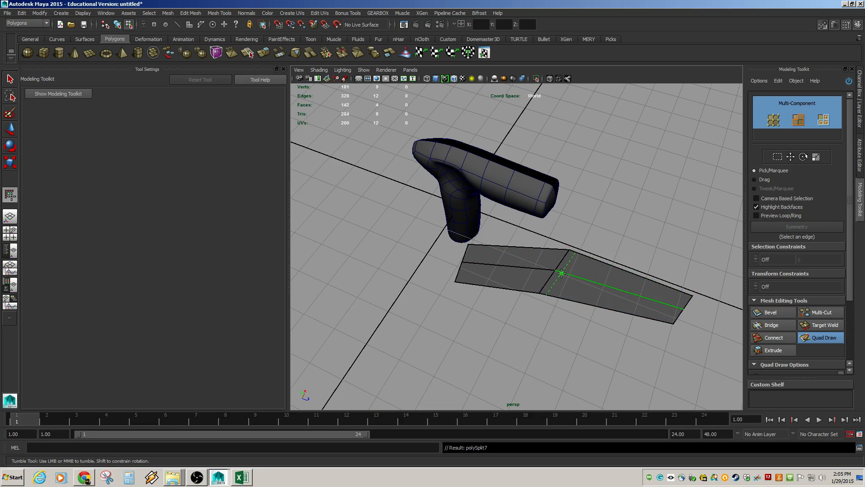
Move the separate Quad Draw sheet well away from the screwdriver model along one axis
mouse_move(560, 274)
left_mouse_down("alt")
mouse_move(618, 275)
mouse_move(589, 275)
mouse_move(616, 274)
mouse_move(589, 244)
mouse_move(602, 231)
mouse_move(602, 268)
left_mouse_up("alt")
key("w")
key("g")
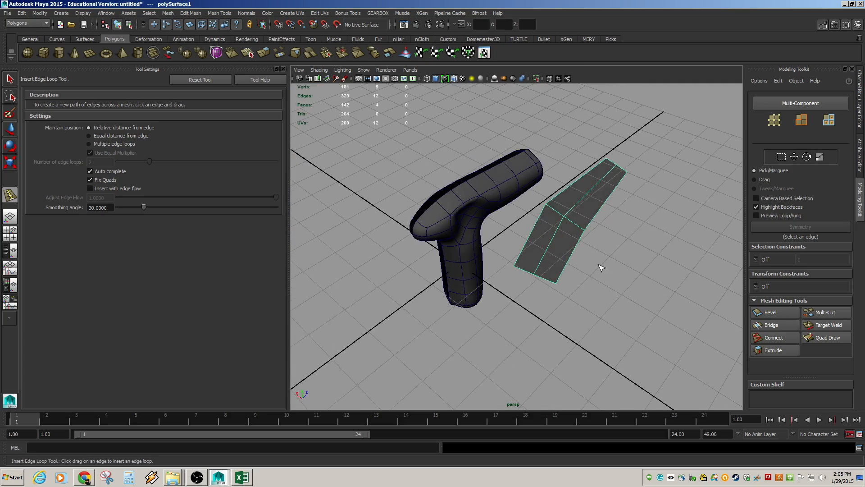
key("w")
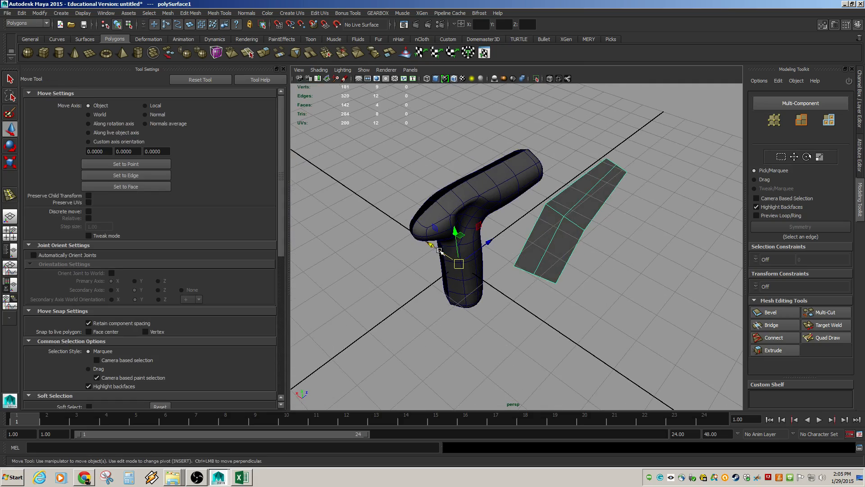
left_click_drag(438, 248, 627, 323)
Select the screwdriver body and make it the live surface
left_click_drag(627, 323, 485, 254, "alt")
right_click_drag(485, 254, 582, 276, "alt")
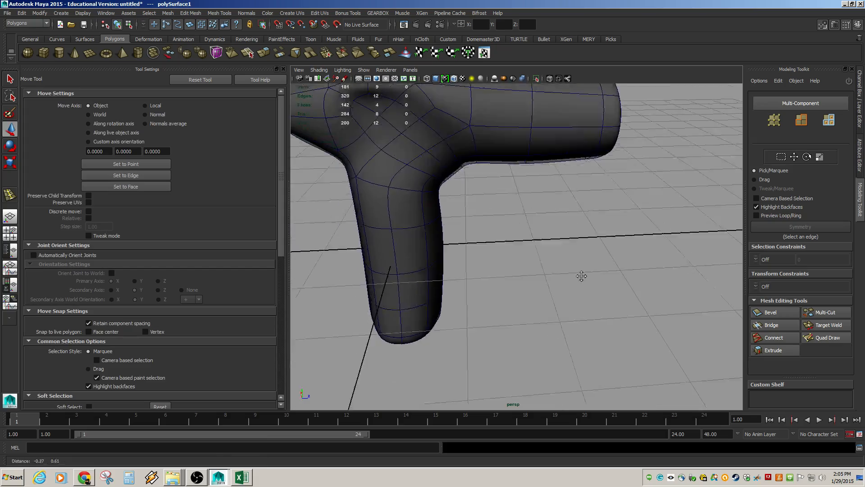
middle_click_drag(582, 277, 618, 331, "alt")
left_click_drag(617, 331, 539, 283, "alt")
left_click(523, 249)
middle_click_drag(518, 265, 510, 305, "alt")
mouse_move(510, 305)
left_mouse_down("alt")
mouse_move(413, 286)
mouse_move(516, 297)
left_mouse_up("alt")
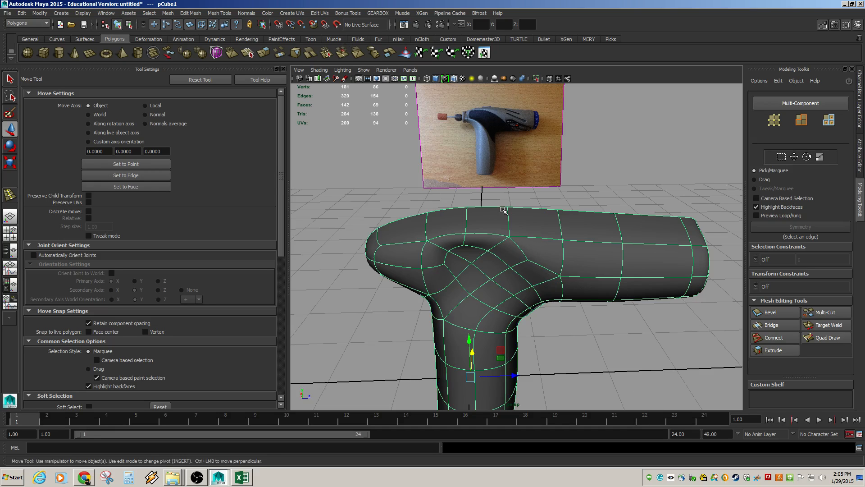
left_click(337, 25)
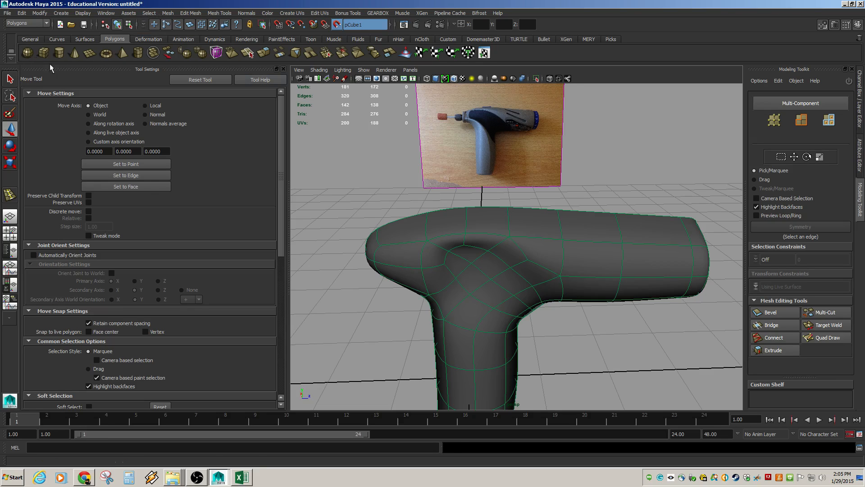
Try out the live surface by placing a polygon sphere on the body, scaling it down and sliding it along, and delete the sphere
left_click(28, 52)
left_click_drag(475, 370, 630, 258)
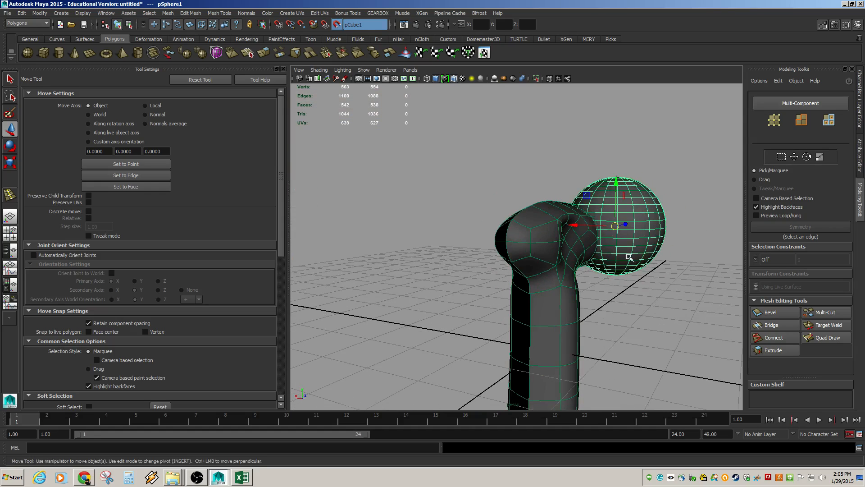
key("r")
left_click_drag(616, 227, 645, 296)
key("w")
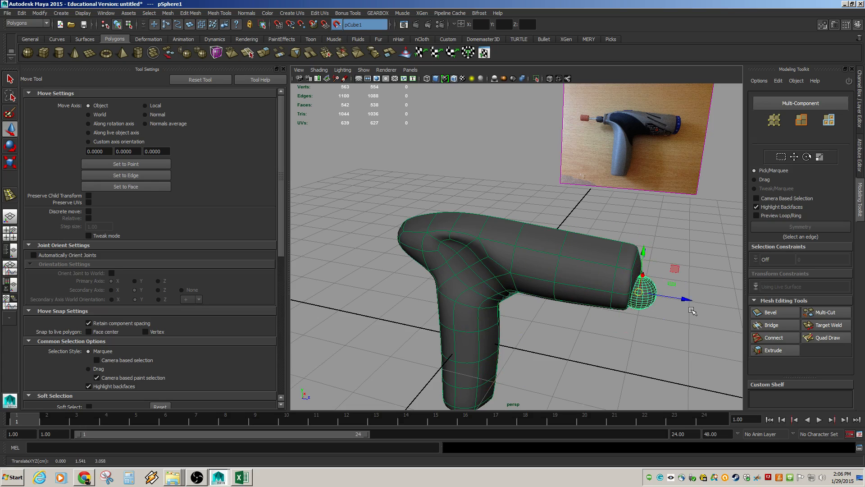
key("Delete")
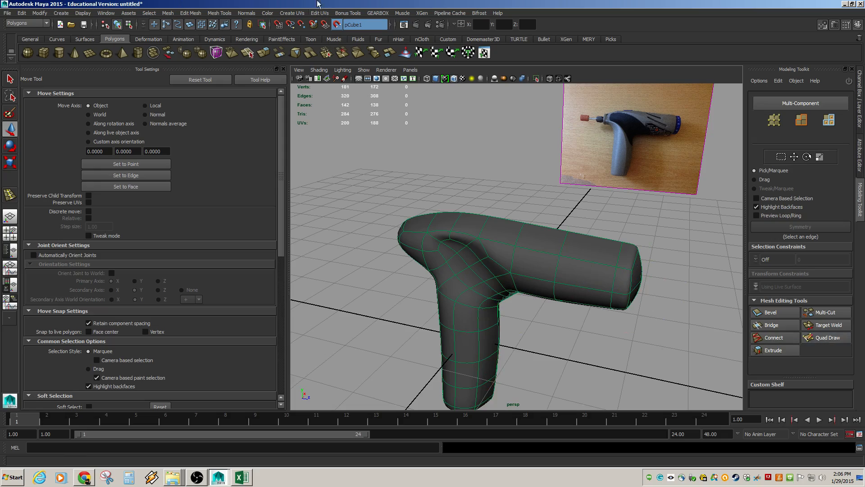
Place two rows of seven Quad Draw points on the live body, running from above the handle junction diagonally to the rear end
mouse_move(536, 293)
left_mouse_down("alt")
mouse_move(545, 286)
mouse_move(547, 294)
mouse_move(517, 299)
mouse_move(501, 271)
left_mouse_up("alt")
right_click_drag(501, 270, 575, 283, "alt")
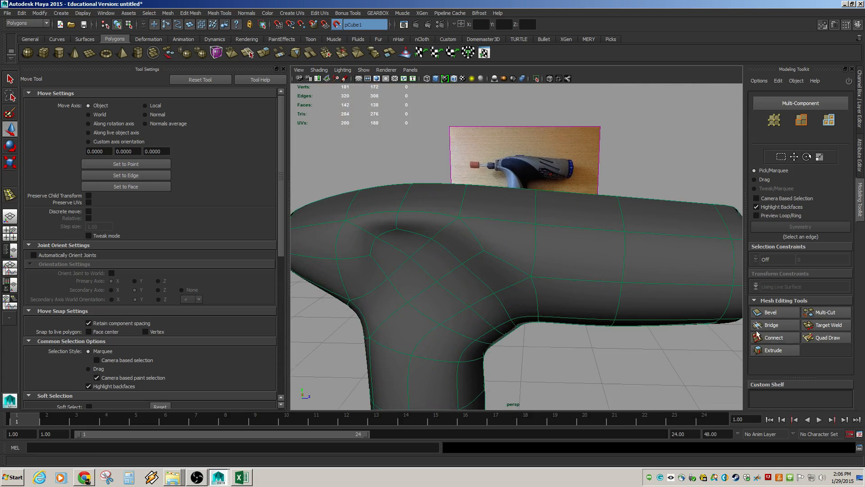
left_click(828, 339)
left_click_drag(417, 259, 442, 226, "alt")
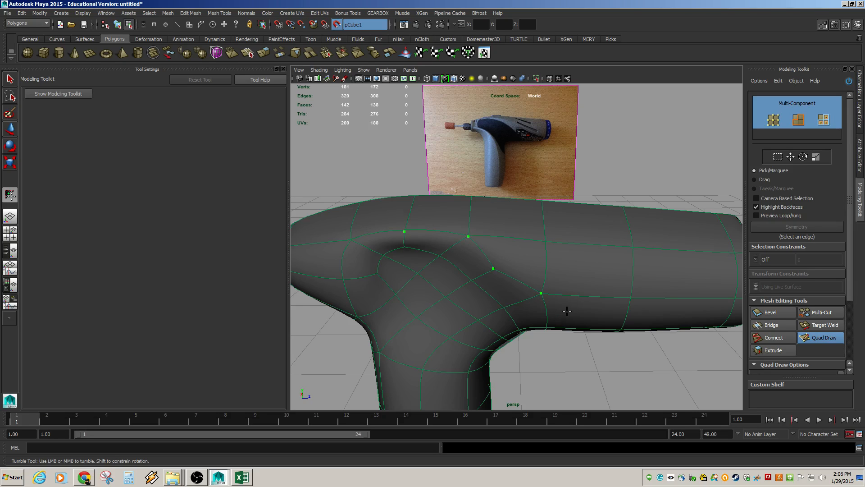
left_click_drag(592, 315, 611, 307, "alt")
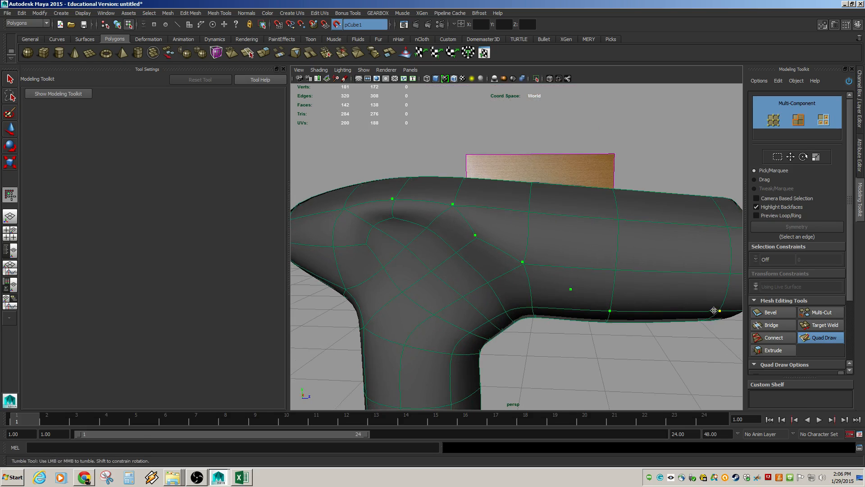
middle_click_drag(714, 310, 656, 312, "alt")
left_click_drag(658, 311, 625, 311, "alt")
key("ctrl+z")
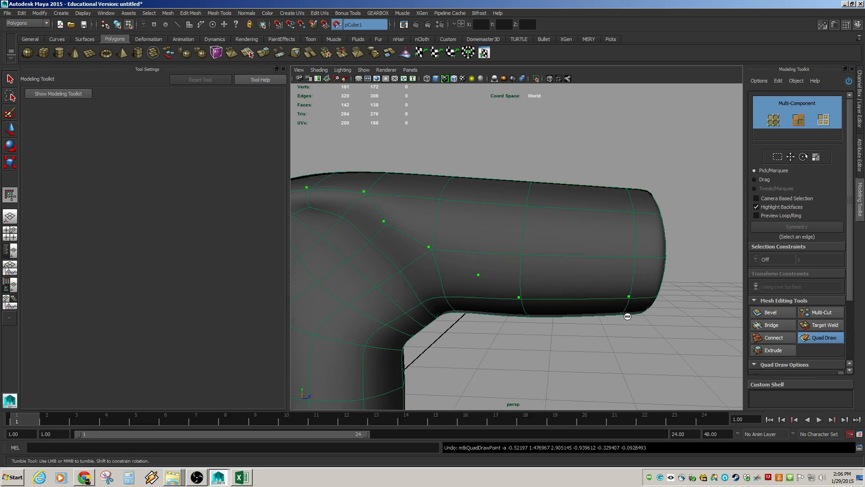
left_click(635, 258)
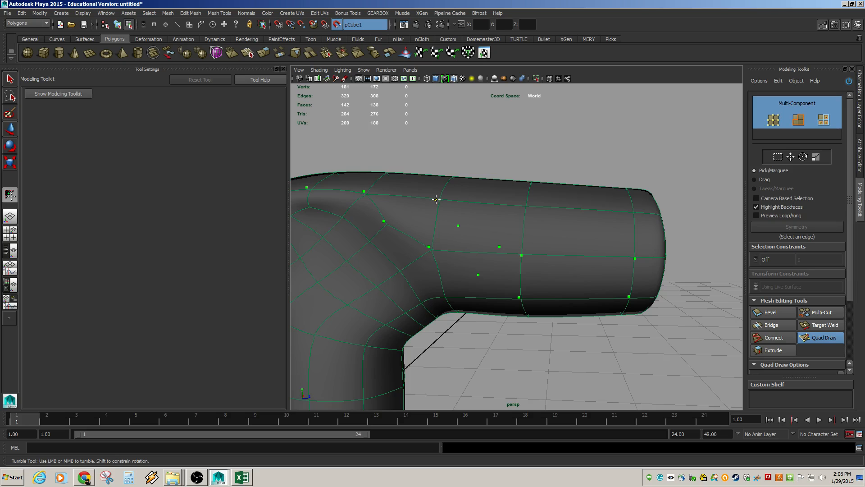
left_click_drag(440, 198, 436, 287, "alt")
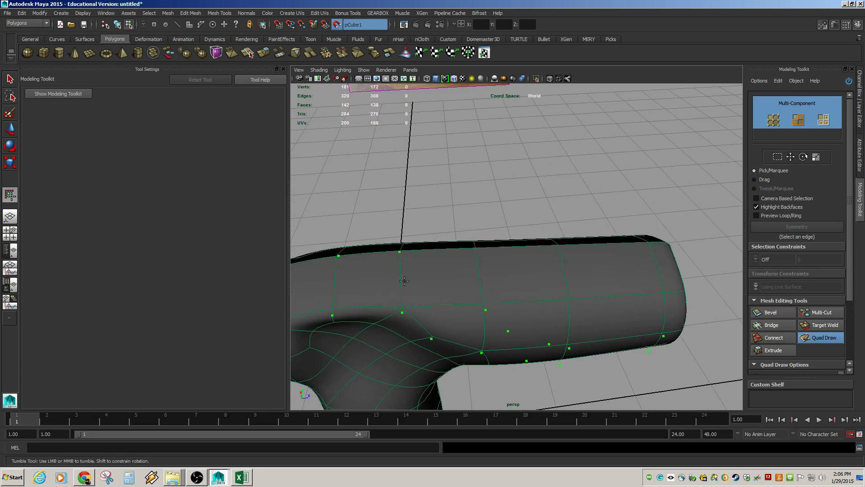
Fill the two rows of points with six adjoining quads along the body's side
left_click_drag(404, 281, 386, 267, "alt")
left_click(377, 250, "shift")
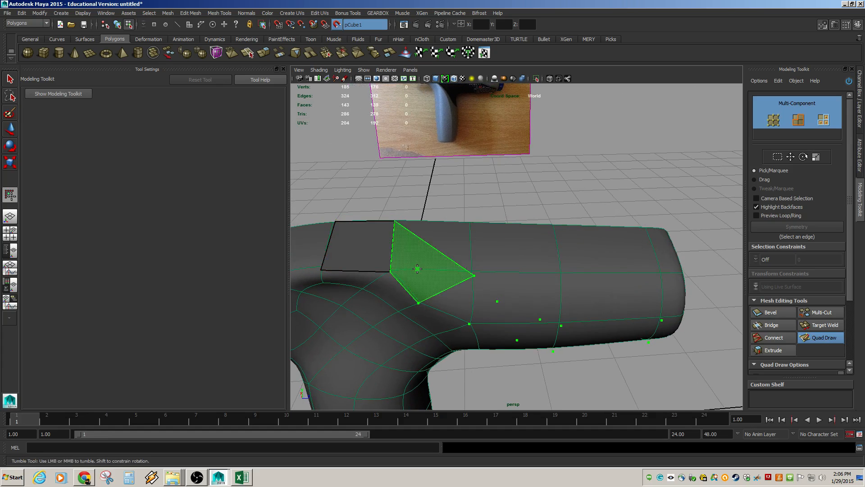
left_click(418, 269, "shift")
left_click(456, 299, "shift")
left_click(504, 320, "shift")
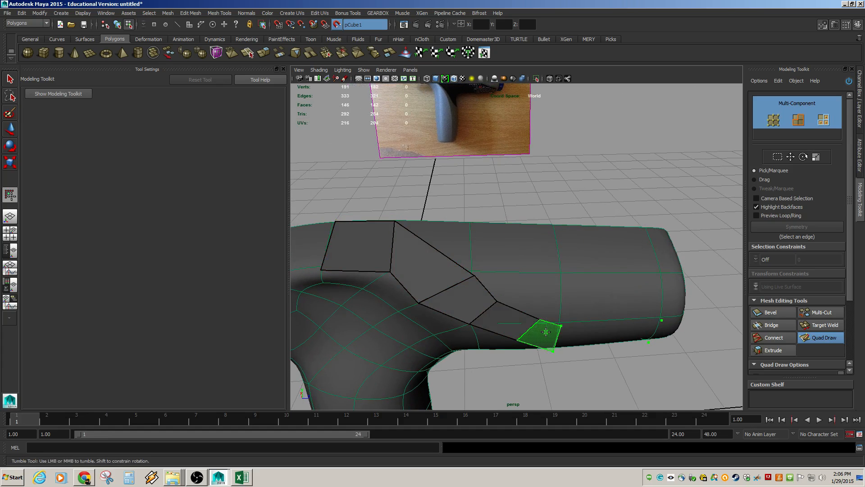
left_click(546, 332, "shift")
left_click(583, 335, "shift")
Nudge two vertices of the quad strip just behind the handle junction along the live surface with Quad Draw
mouse_move(583, 336)
left_mouse_down("alt")
mouse_move(519, 311)
mouse_move(558, 328)
mouse_move(530, 318)
left_mouse_up("alt")
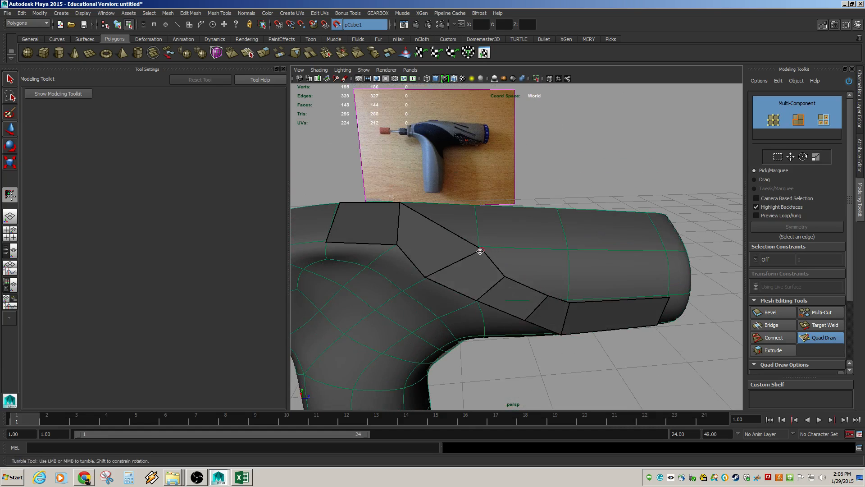
left_click_drag(481, 251, 474, 245)
mouse_move(425, 276)
left_mouse_down()
mouse_move(439, 269)
mouse_move(427, 277)
left_mouse_up()
Place a third row of six points above the strip and fill five more quads along the strip's upper edge
left_click_drag(431, 230, 389, 296, "alt")
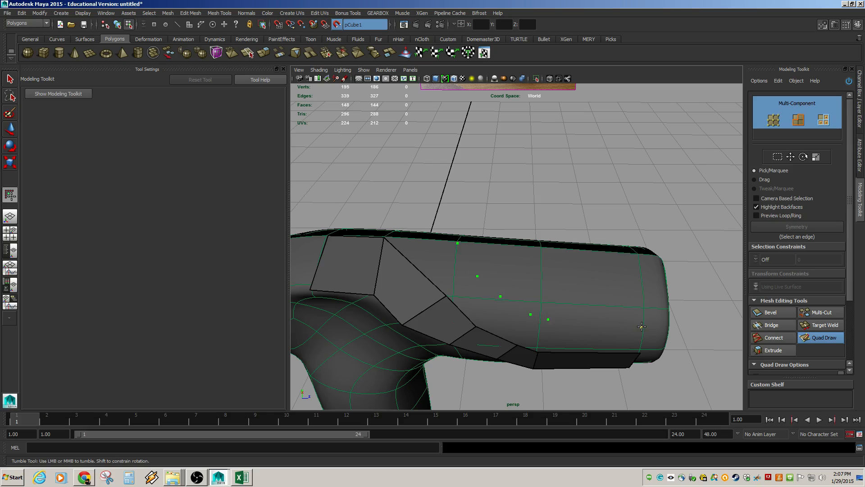
left_click(606, 337, "shift")
left_click(535, 331, "shift")
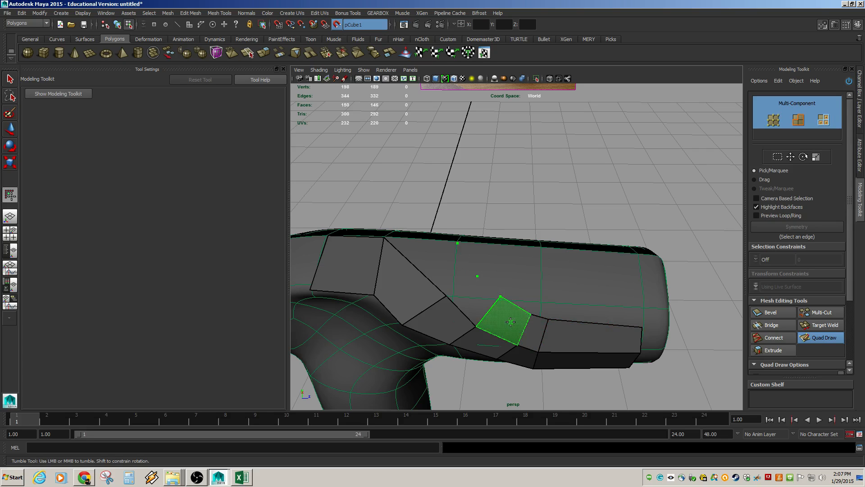
left_click(511, 322, "shift")
left_click(479, 301, "shift")
left_click(450, 275, "shift")
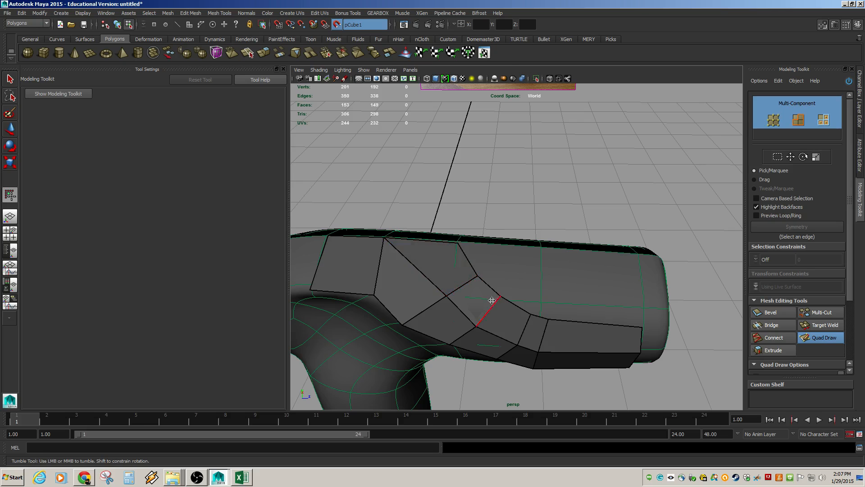
Lower the upper edge of the rear quad and adjust the neighbouring upper vertices of the patch to even out the quads
mouse_move(491, 300)
left_mouse_down("alt")
mouse_move(477, 289)
mouse_move(488, 286)
left_mouse_up("alt")
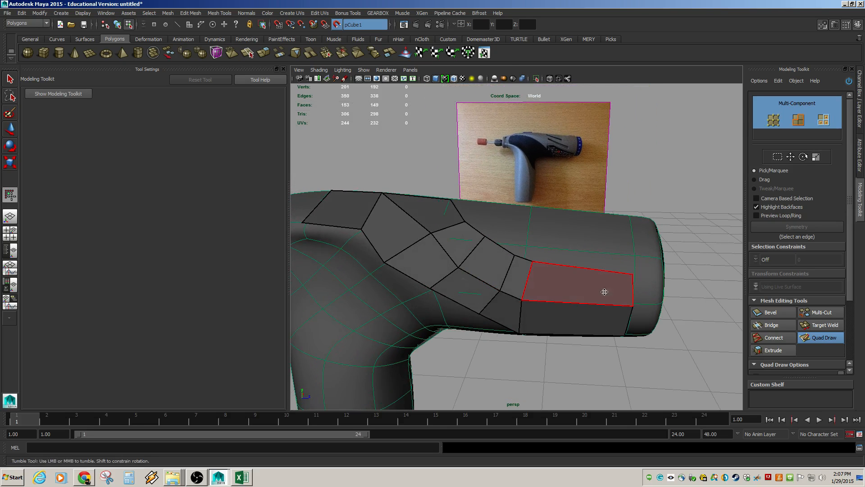
left_click_drag(604, 272, 604, 286)
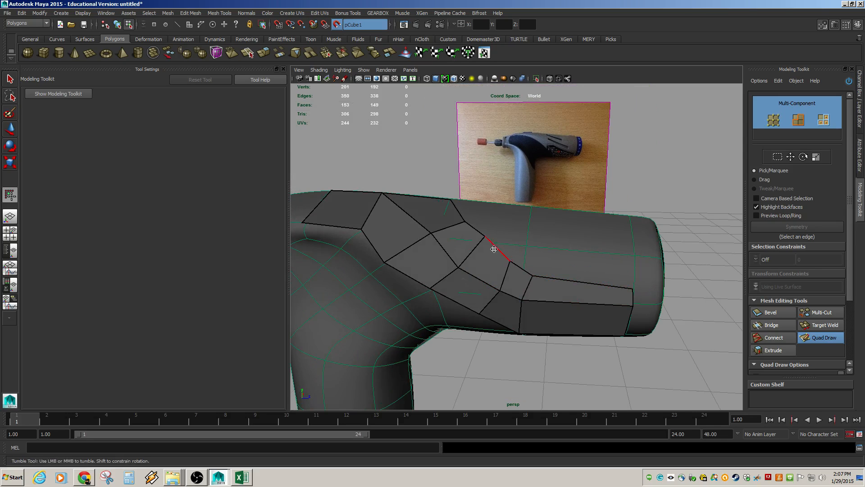
mouse_move(466, 222)
left_mouse_down()
mouse_move(462, 214)
mouse_move(477, 260)
mouse_move(509, 253)
mouse_move(477, 236)
mouse_move(488, 224)
mouse_move(472, 279)
left_mouse_up()
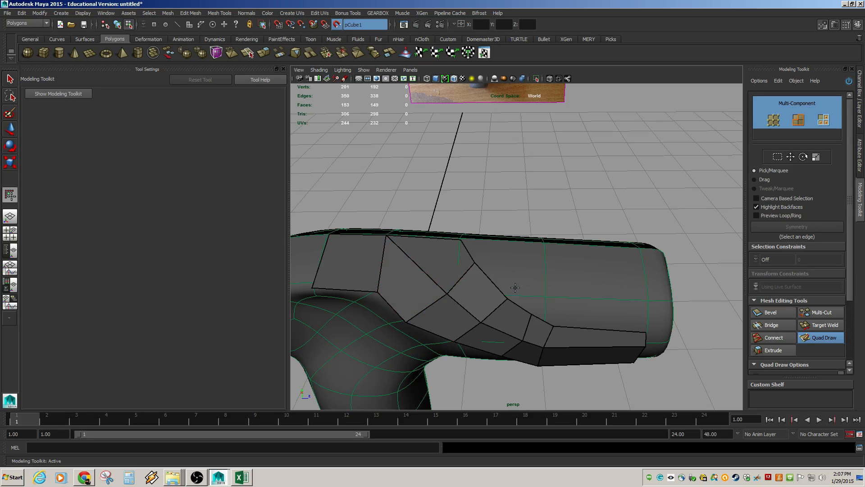
Turn off the live surface and select the quad patch together with the body in object mode
left_click(341, 25)
key("w")
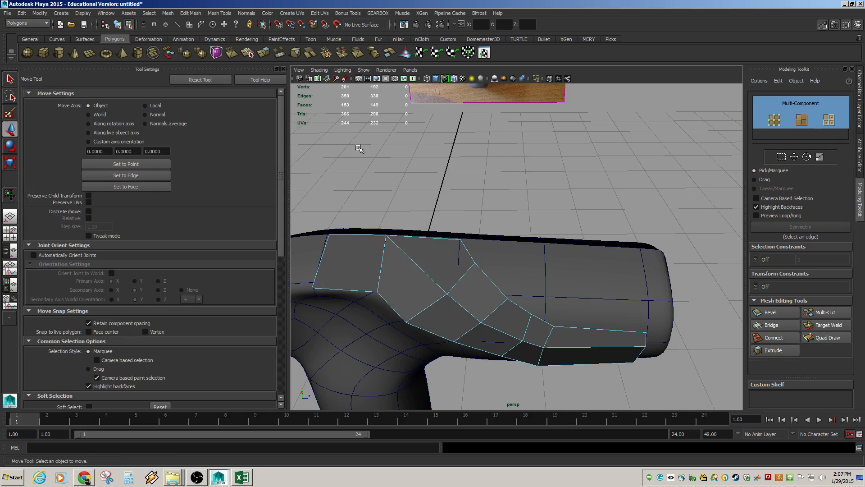
key("F8")
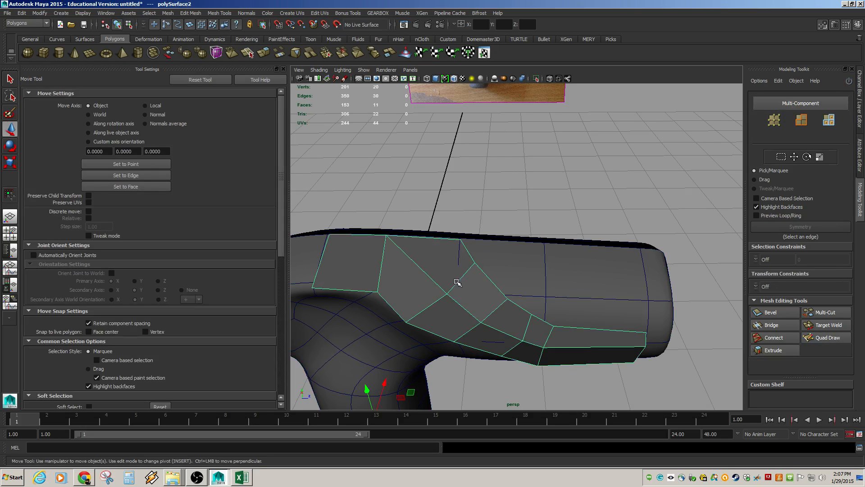
left_click(547, 280, "shift")
Show the vertices of both meshes and move one inner vertex of the quad patch slightly toward the handle junction
left_click_drag(546, 280, 506, 272, "alt")
right_click_drag(506, 272, 660, 319, "alt")
right_click_drag(520, 289, 503, 275)
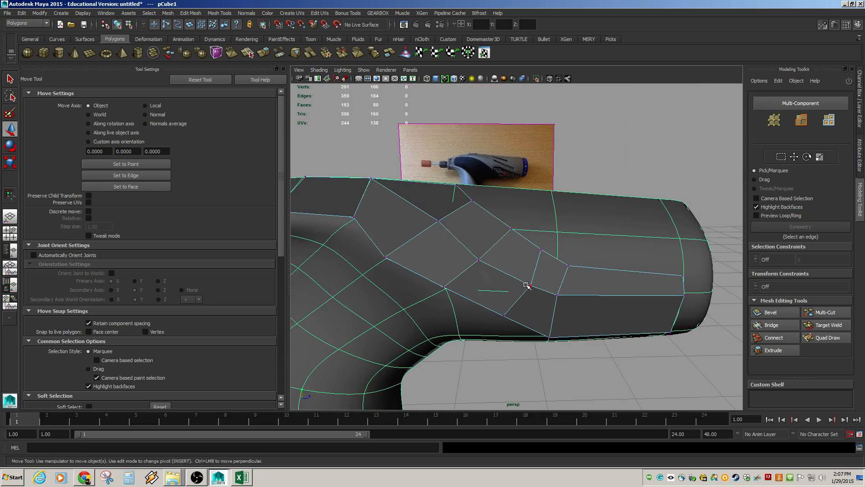
left_click(531, 286)
mouse_move(532, 286)
left_mouse_down()
mouse_move(493, 252)
mouse_move(533, 288)
mouse_move(515, 288)
left_mouse_up()
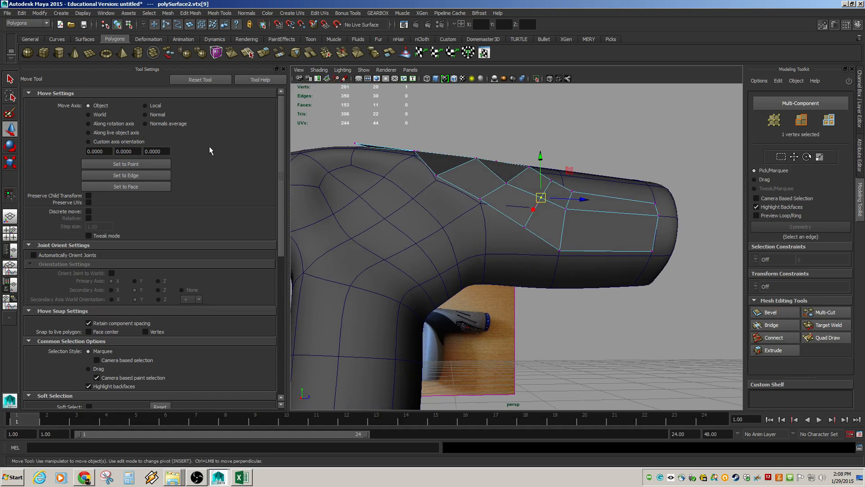
Insert an edge loop with the Insert Edge Loop Tool lengthwise along the body's side, through the junction and down the handle
left_click(219, 13)
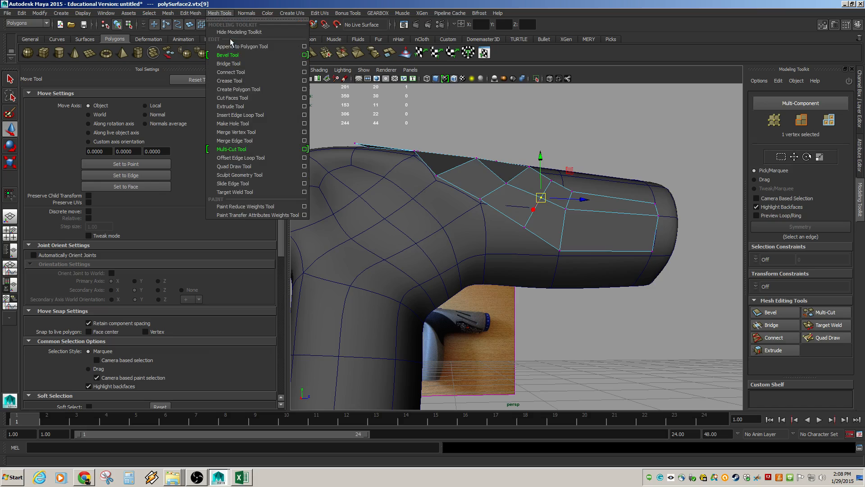
left_click(241, 115)
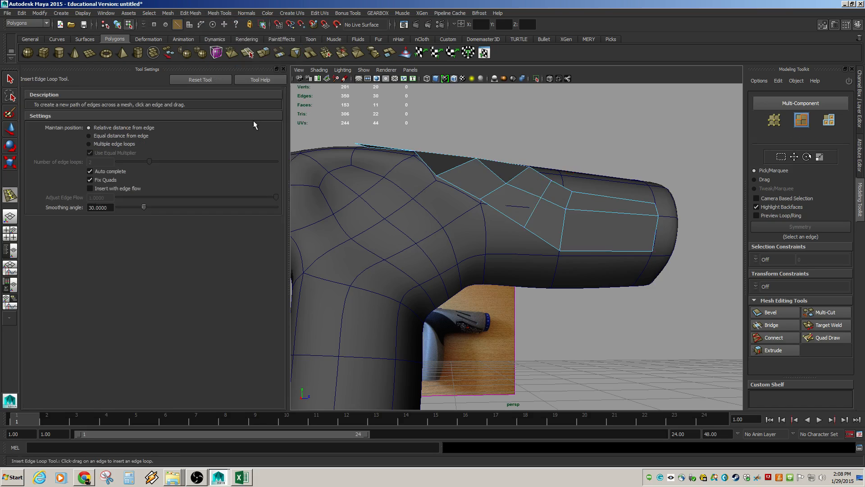
left_click(488, 232)
left_click(486, 234)
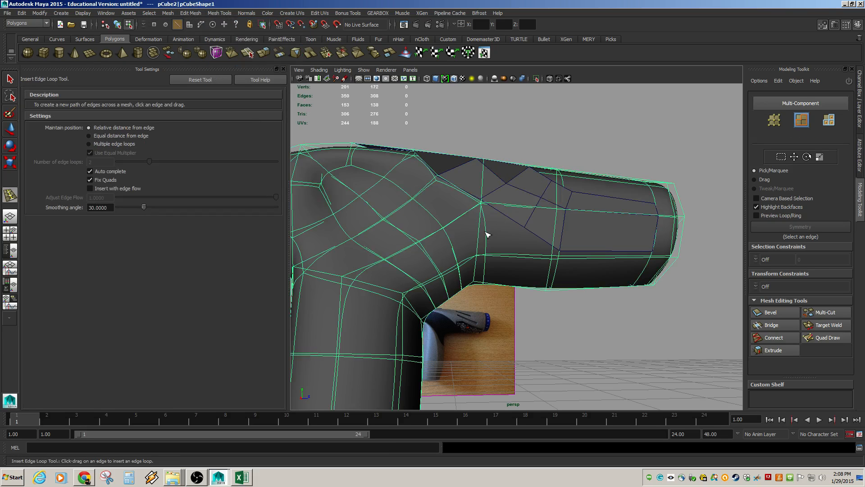
left_click_drag(480, 232, 404, 255, "alt")
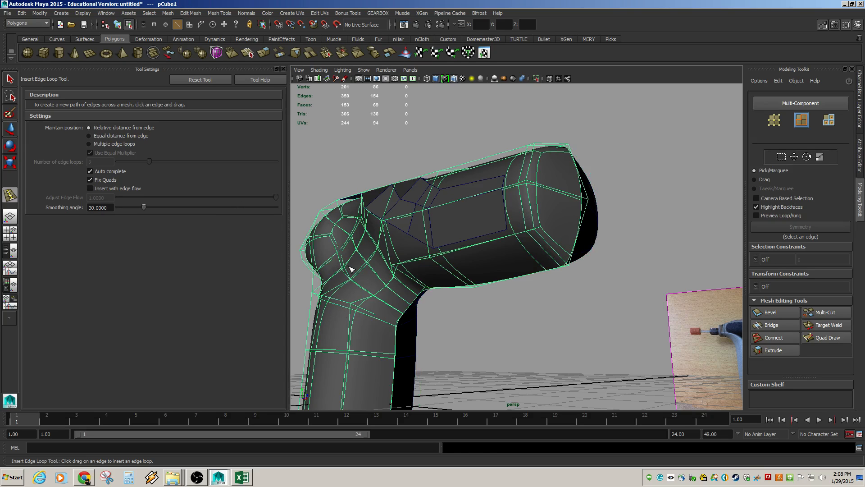
key("ctrl+z")
left_click_drag(344, 309, 373, 315, "alt")
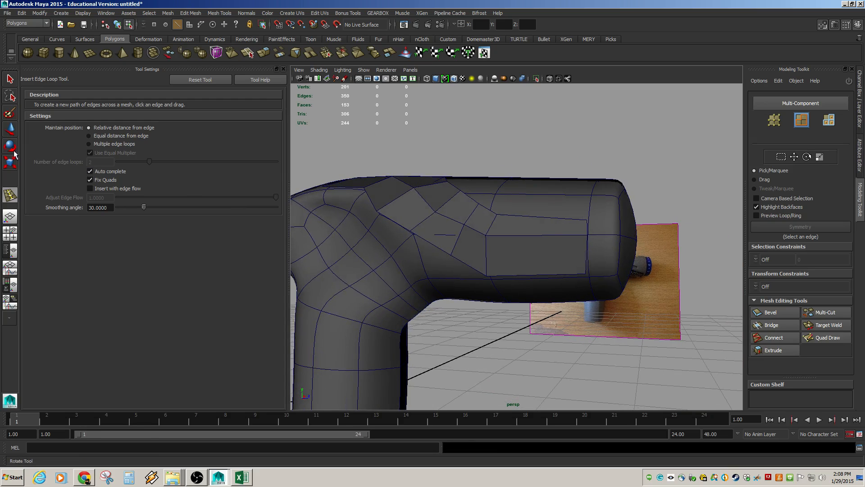
key("w")
left_click(374, 291)
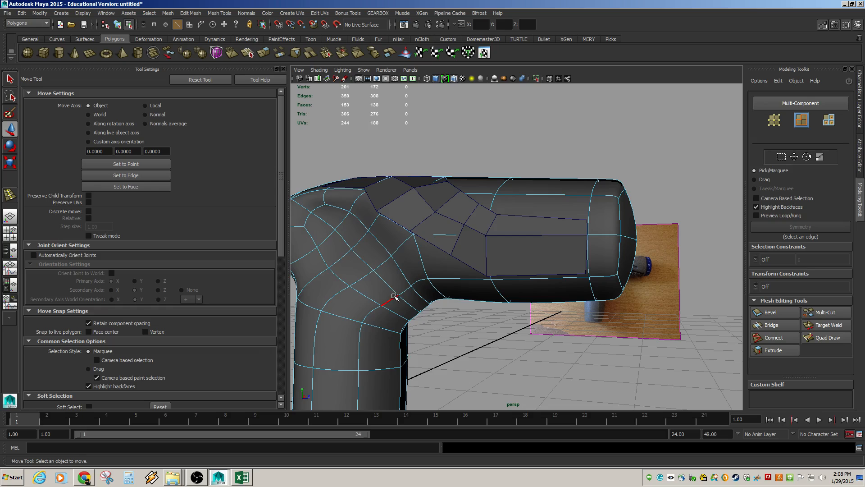
left_click(426, 263)
key("y")
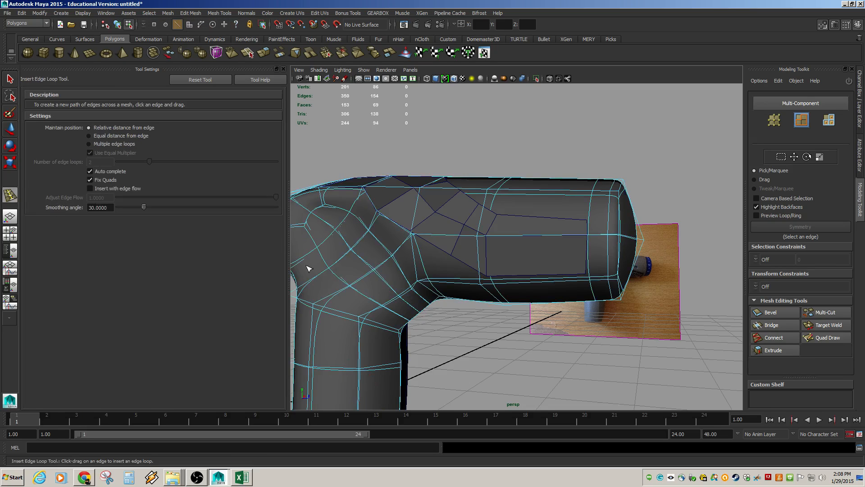
left_click_drag(417, 267, 415, 261)
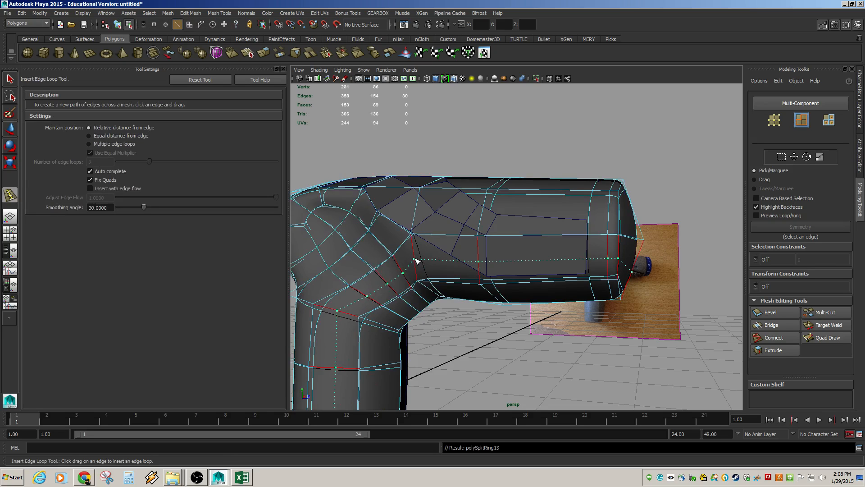
Undo the lengthwise edge loop and insert one around the body just behind the handle junction
left_click_drag(434, 290, 507, 282, "alt")
key("ctrl+z")
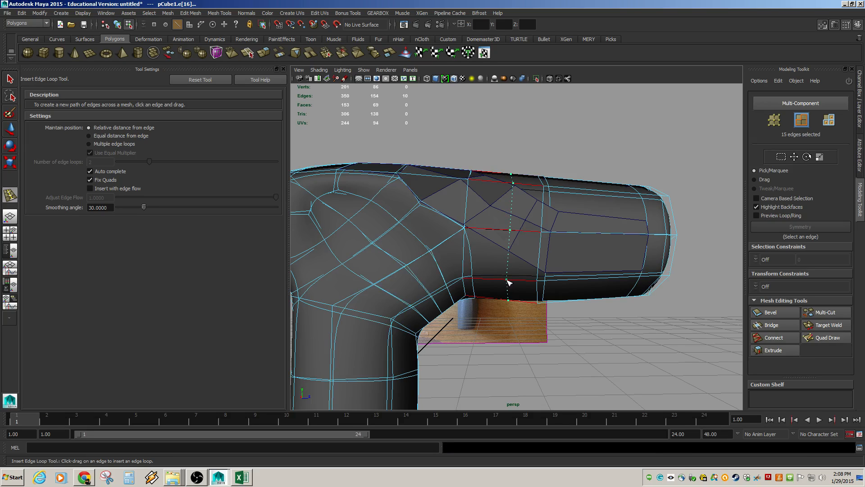
left_click_drag(508, 282, 509, 283)
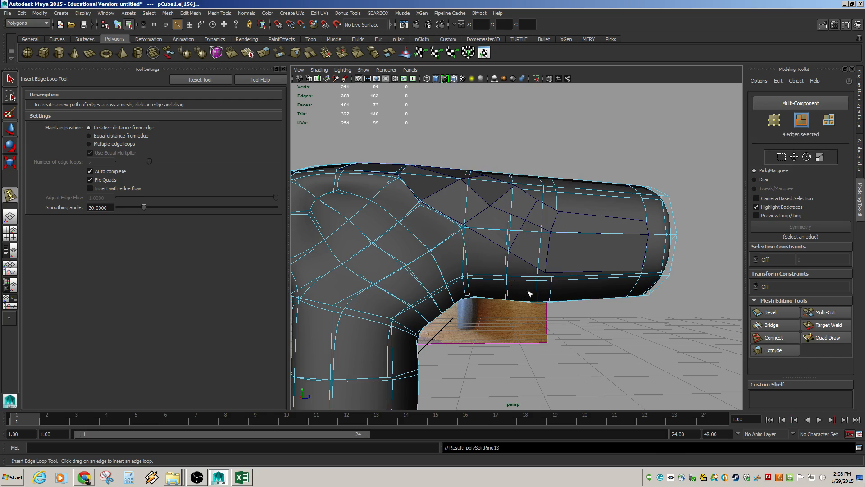
left_click_drag(568, 290, 528, 287, "alt")
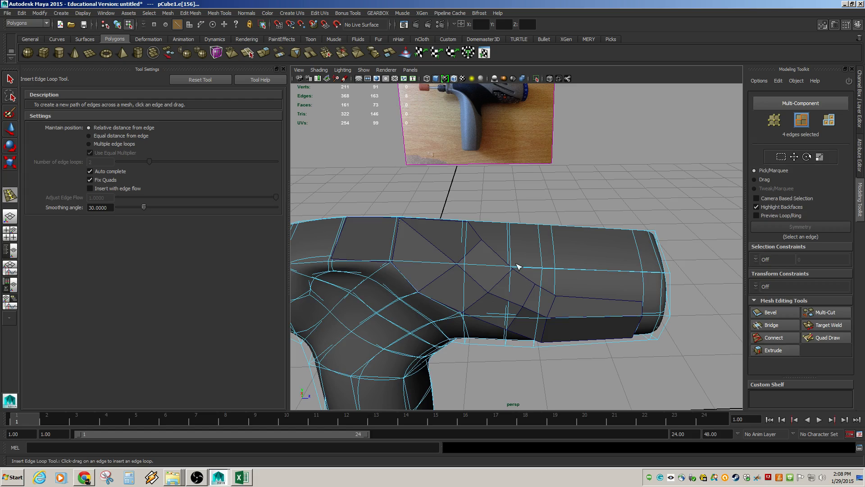
Return to object mode, select the body mesh pCube1 and turn off its smooth mesh preview
key("w")
key("F8")
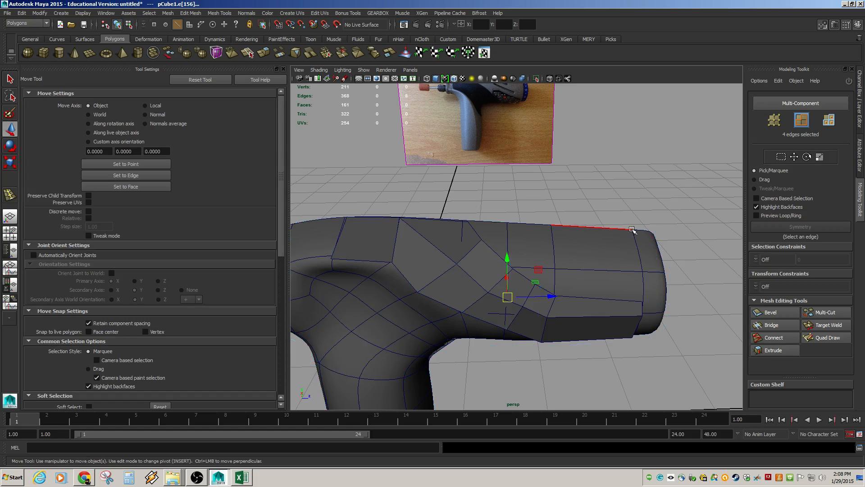
left_click_drag(560, 258, 532, 244, "alt")
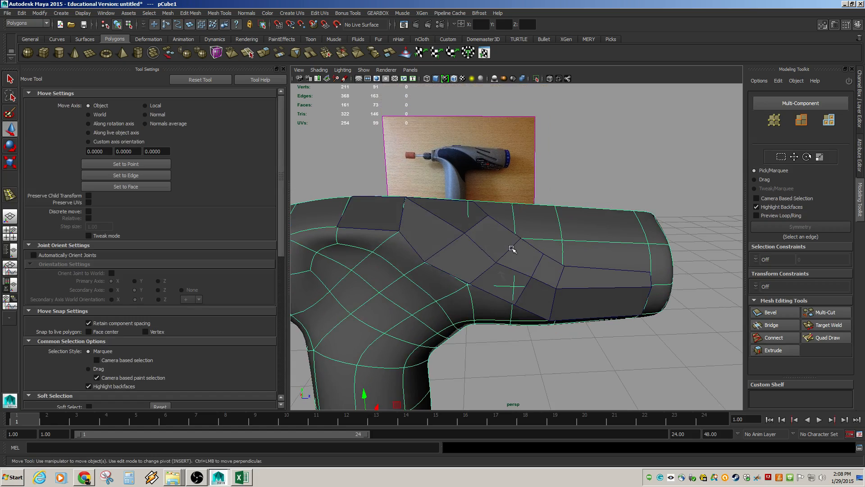
left_click(513, 249)
left_click_drag(356, 220, 491, 273, "alt")
left_click(430, 275)
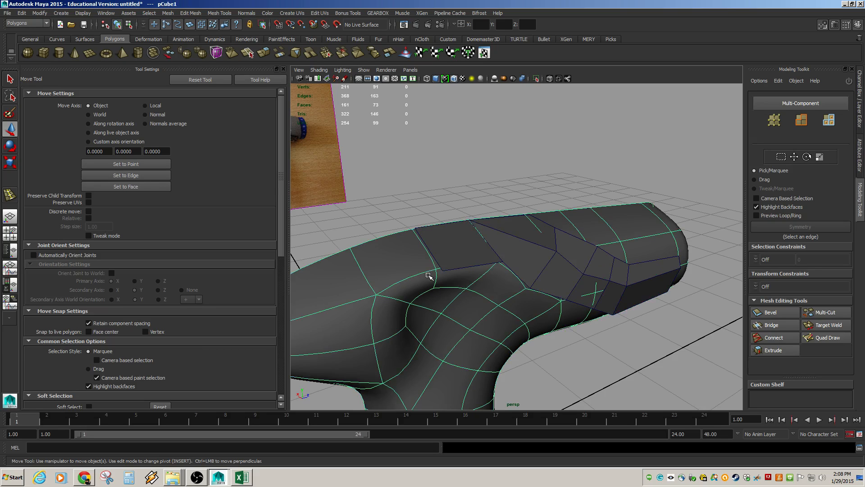
key("1")
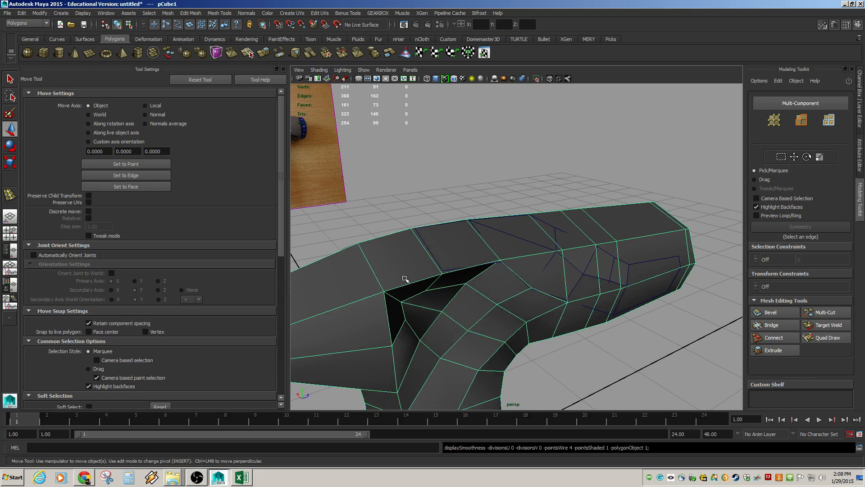
Hide the quad patch polySurface2 and switch the body mesh to face selection
right_click_drag(434, 298, 435, 311)
left_click(459, 258)
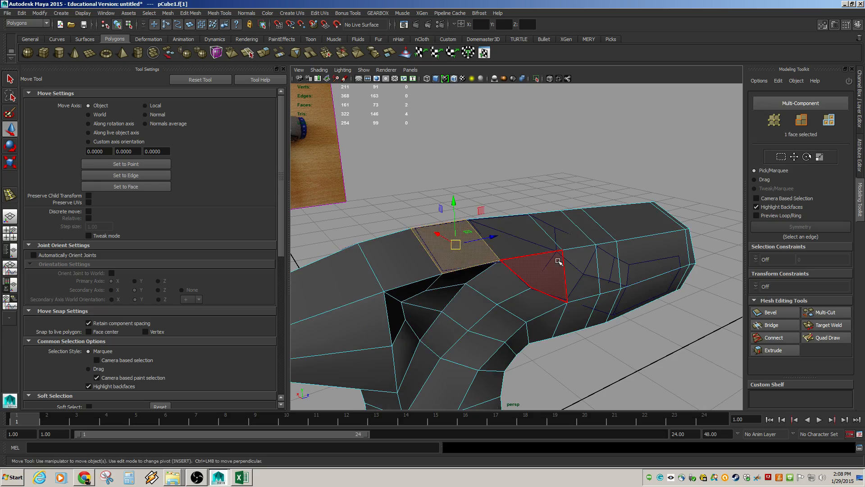
right_click_drag(570, 255, 592, 250)
left_click(604, 269)
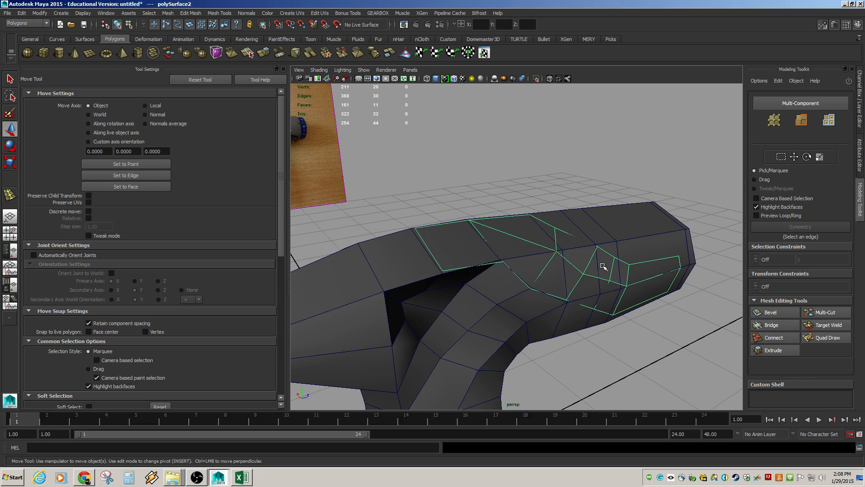
left_click(554, 276, "ctrl")
right_click_drag(446, 259, 444, 271)
left_click_drag(444, 271, 399, 247, "alt")
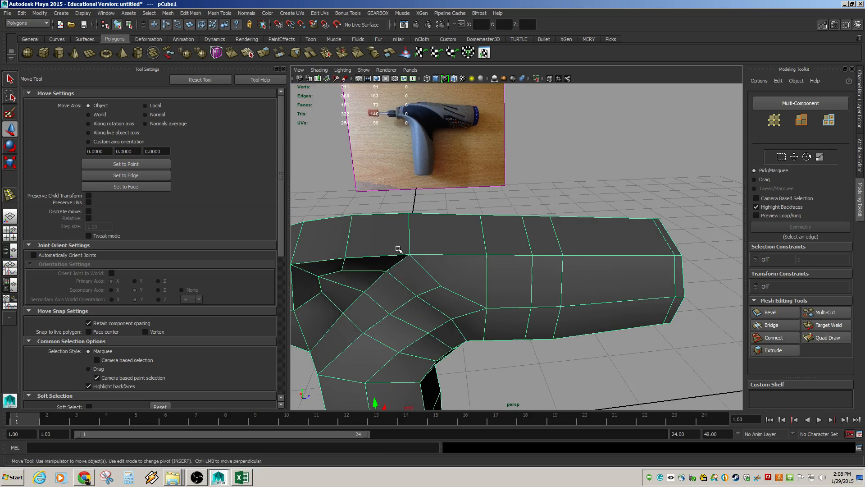
Select the nine body faces beneath the quad patch, from above the handle junction along the side to the rear
left_click(379, 237)
left_click(433, 238, "shift")
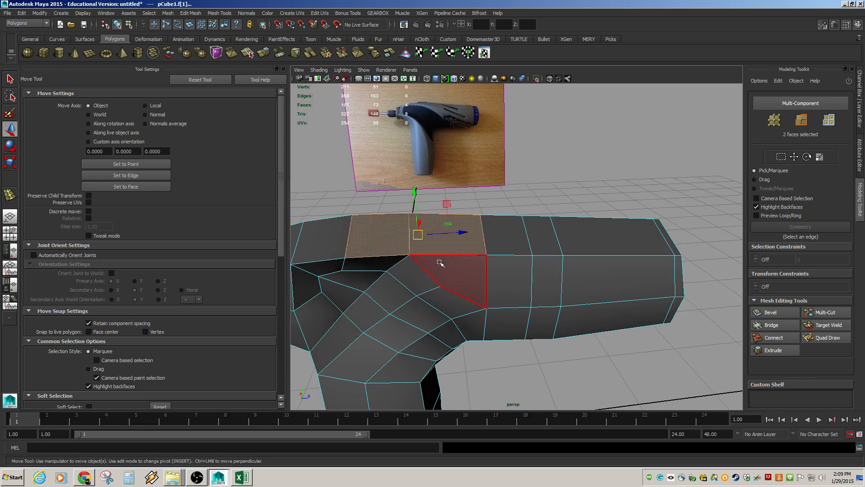
left_click(462, 288, "shift")
left_click(518, 295, "shift")
left_click(543, 289, "shift")
left_click(545, 322, "shift")
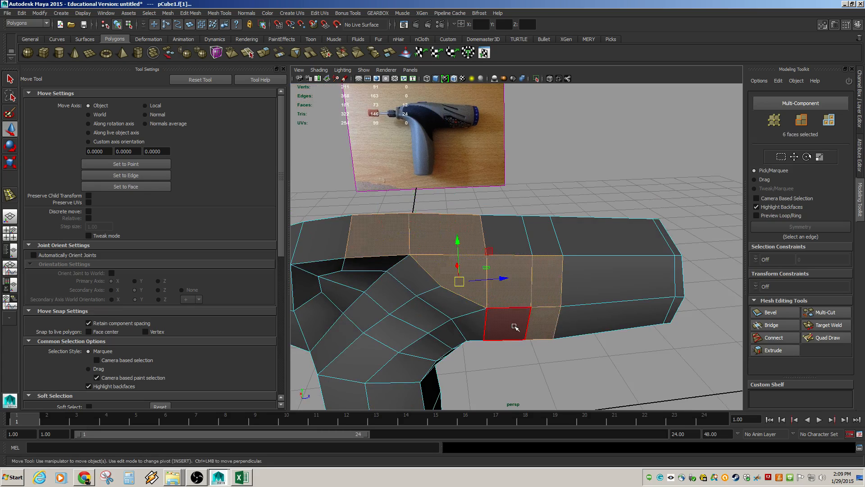
left_click(518, 324, "shift")
left_click(598, 318, "shift")
left_click(596, 295, "shift")
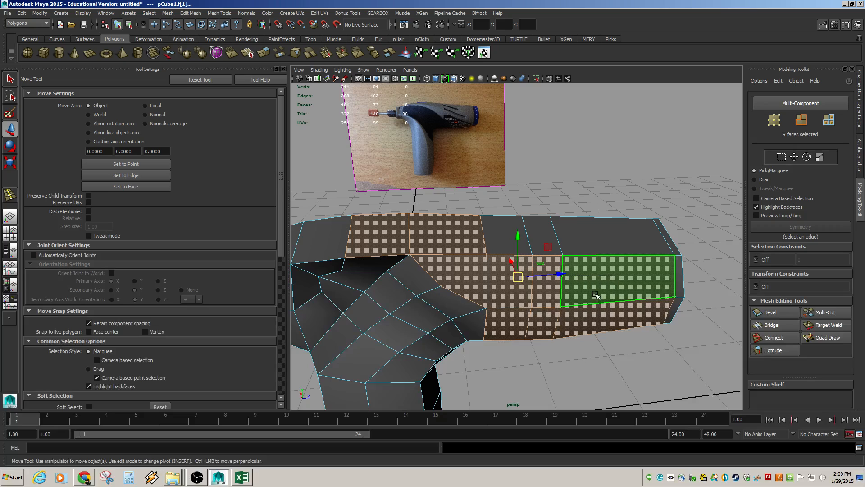
Delete the selected body faces and show the hidden quad patch polySurface2 to compare it with the opening
key("Delete")
mouse_move(451, 306)
left_mouse_down("alt")
mouse_move(419, 291)
mouse_move(444, 302)
left_mouse_up("alt")
key("F8")
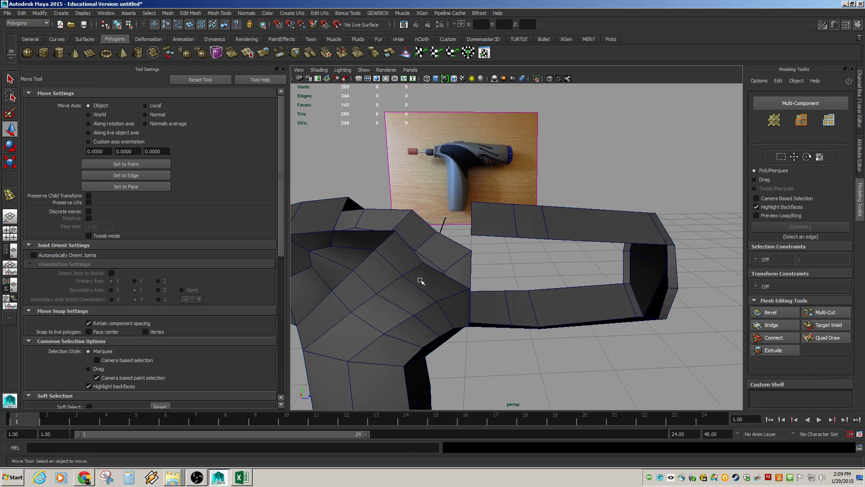
left_click(11, 250)
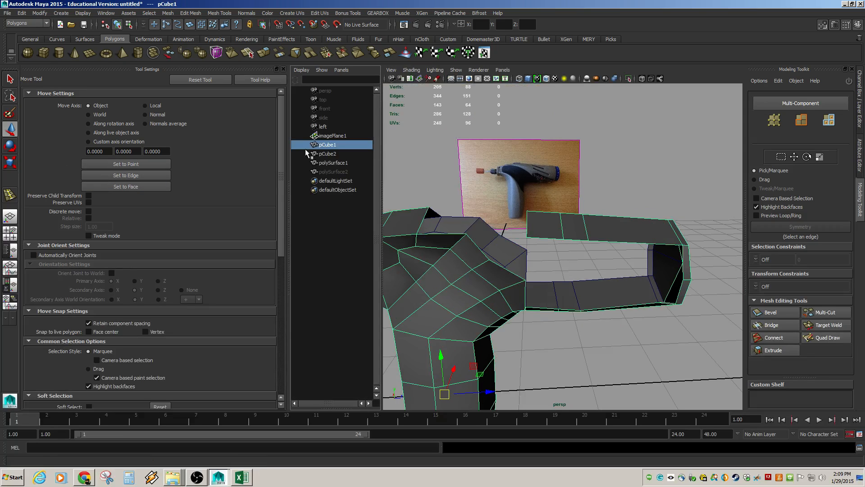
left_click(331, 171)
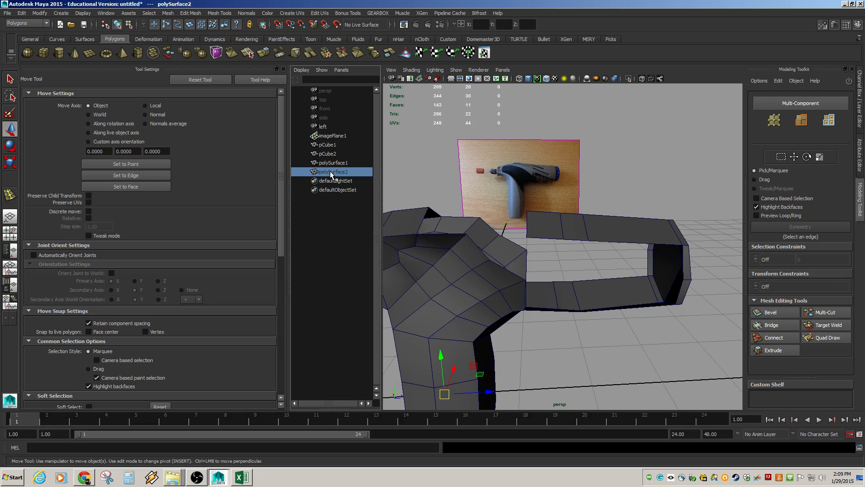
left_click_drag(487, 208, 530, 220, "alt")
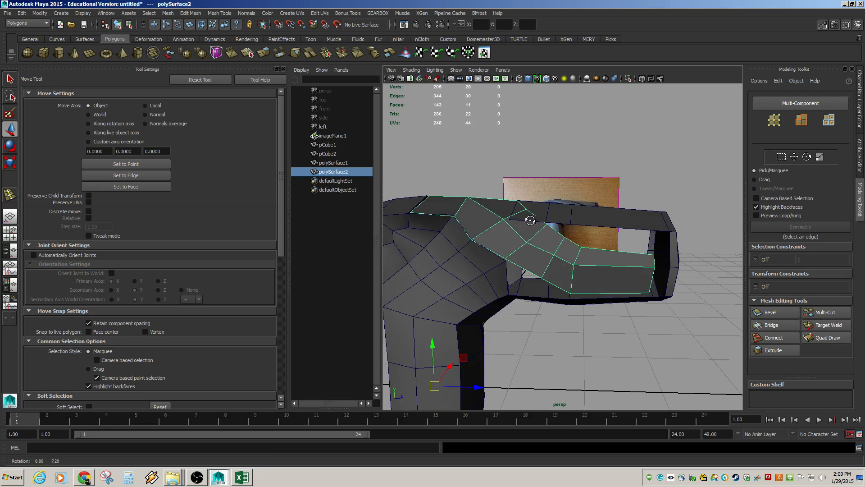
left_click_drag(530, 220, 543, 241, "alt")
Undo the patch display, the face deletion and the recent selection changes back to the selected body faces
key("ctrl+z")
key("ctrl+z")
key("ctrl+z")
key("ctrl+z")
key("ctrl+z")
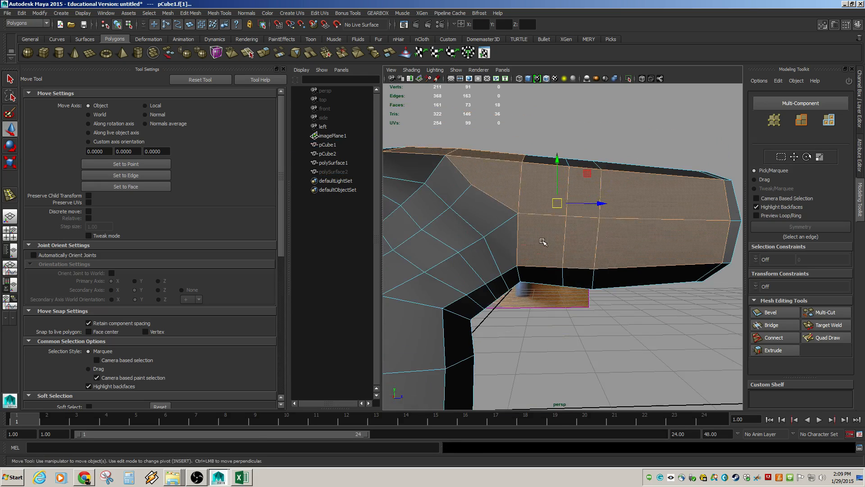
left_click(652, 195, "shift")
key("ctrl+z")
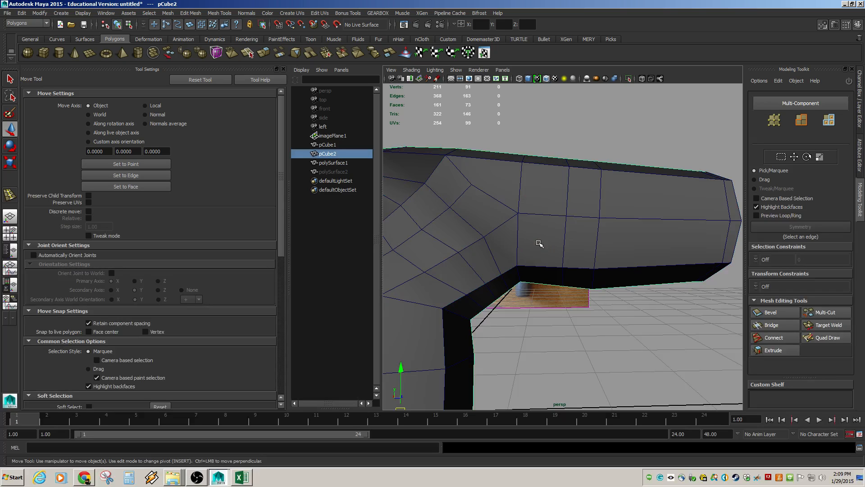
key("ctrl+z")
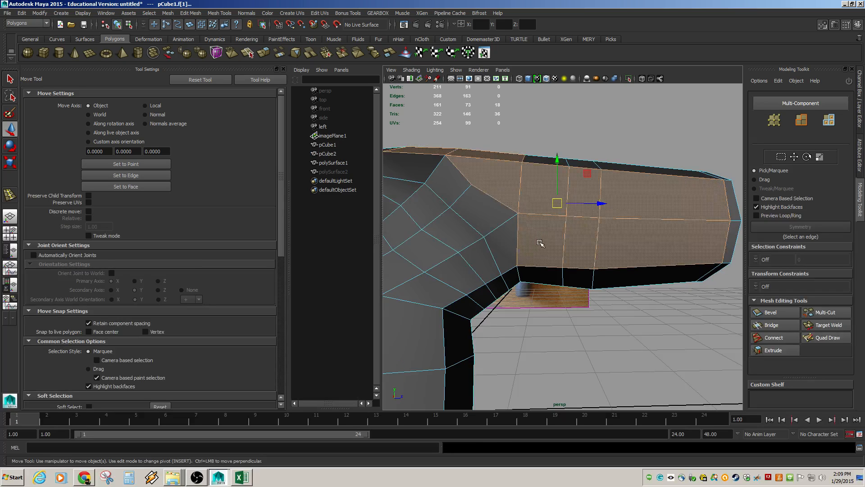
key("ctrl+z")
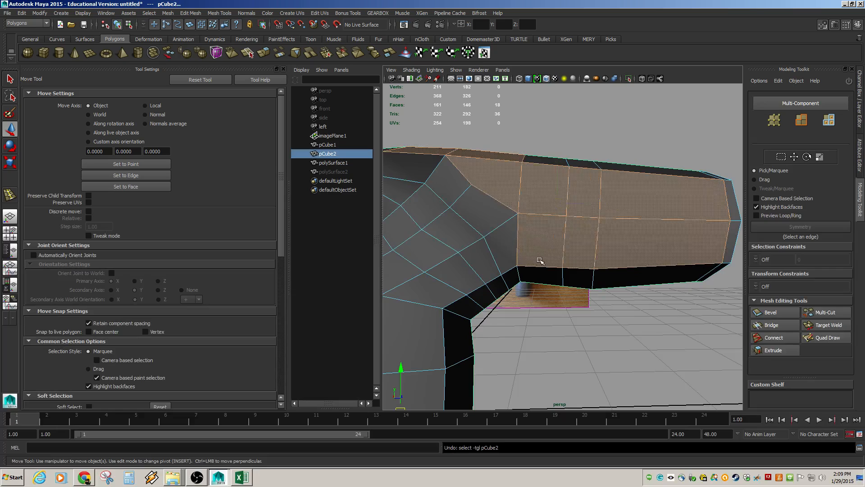
Deselect the lower face behind the junction and the upper rear face, and delete the other selected faces together with pCube2
left_click(538, 247, "ctrl")
left_click(657, 210, "ctrl")
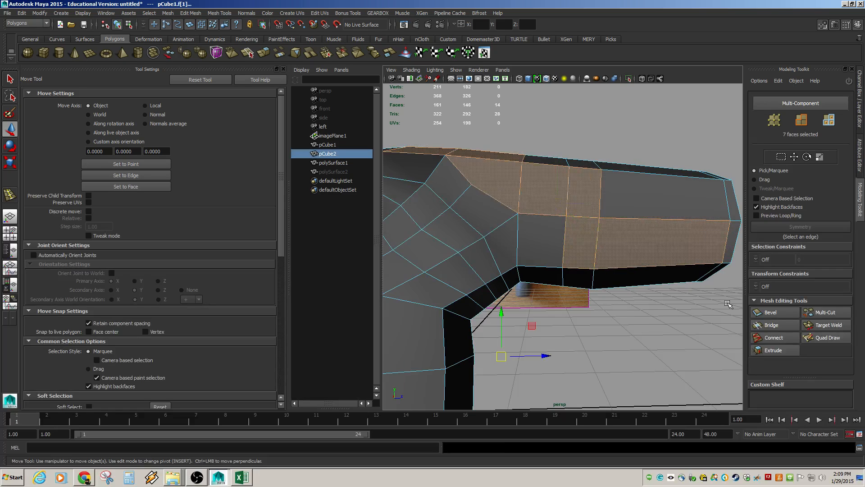
key("Delete")
Show the hidden quad patch polySurface2 and combine it with pCube1 into one mesh
left_click_drag(548, 260, 565, 269, "alt")
right_click_drag(565, 269, 575, 260)
left_click(540, 272)
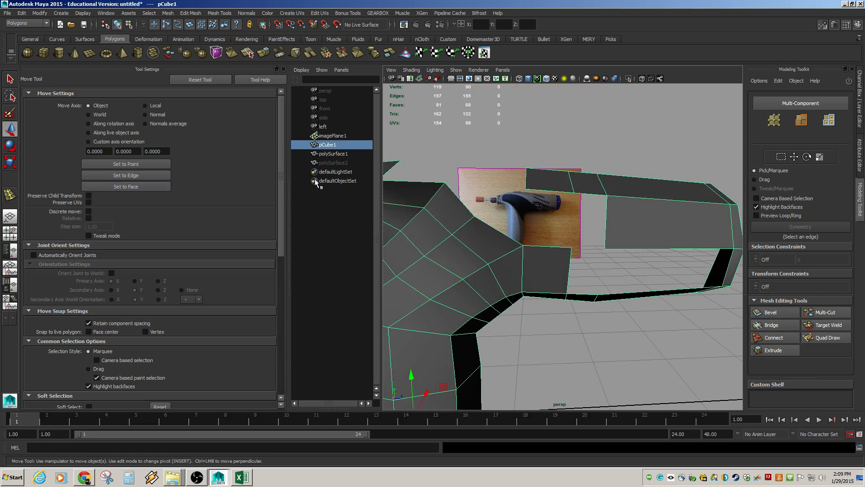
left_click(333, 163)
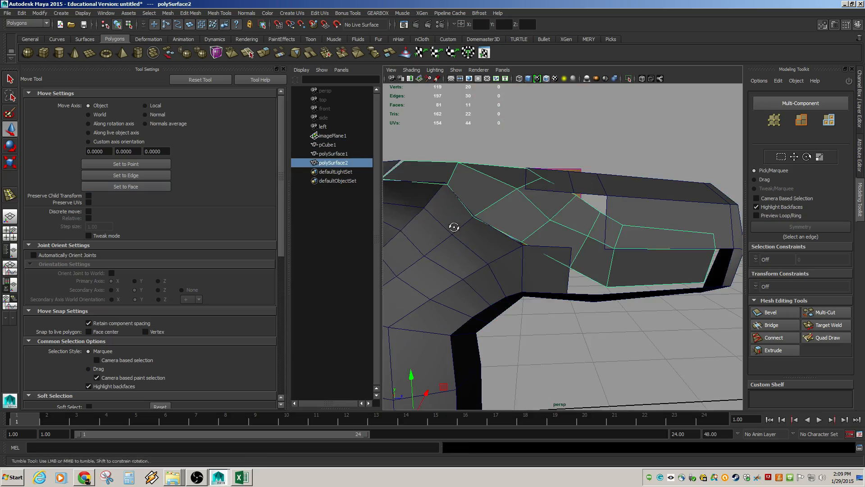
mouse_move(403, 236)
left_mouse_down("alt")
mouse_move(415, 243)
mouse_move(399, 240)
mouse_move(415, 236)
left_mouse_up("alt")
left_click(498, 225, "shift")
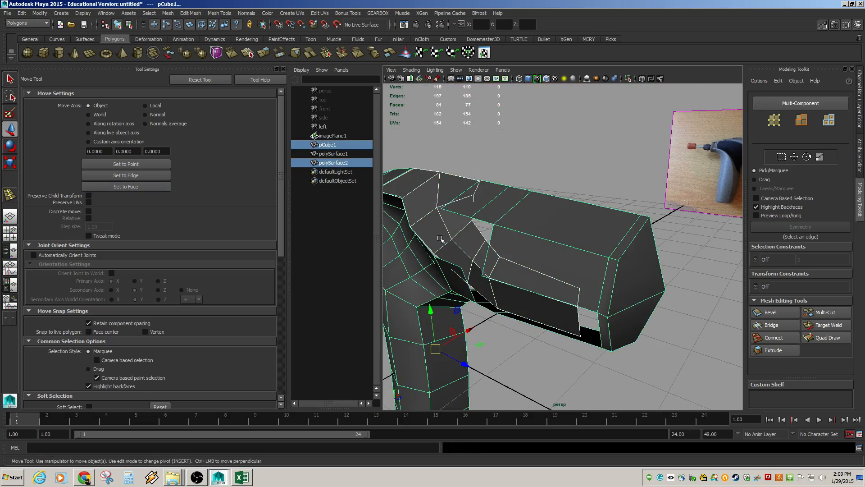
left_click(166, 14)
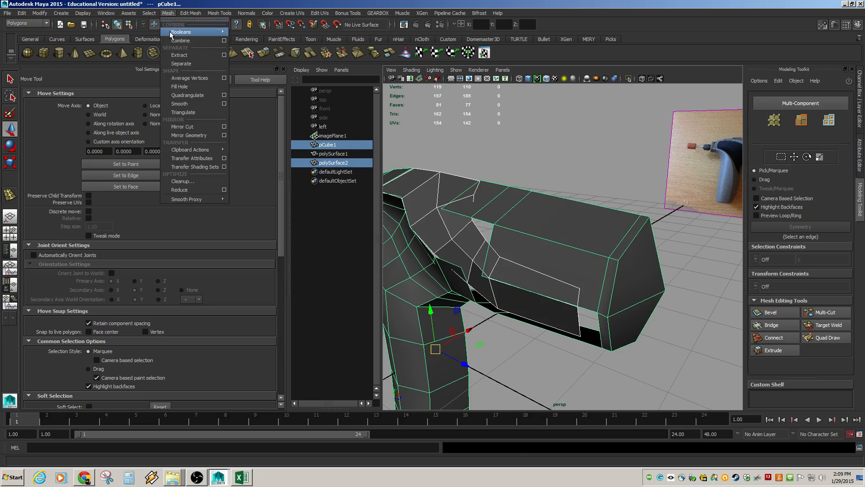
left_click(179, 33)
left_click_drag(513, 210, 448, 208, "alt")
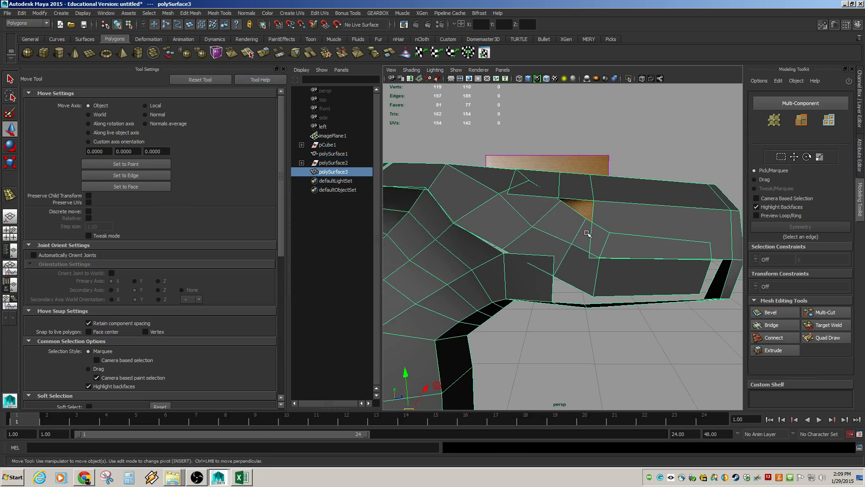
Identify the leftover mesh polySurface1 lying apart from the screwdriver and delete it
left_click_drag(632, 219, 426, 225, "alt")
left_click(525, 222)
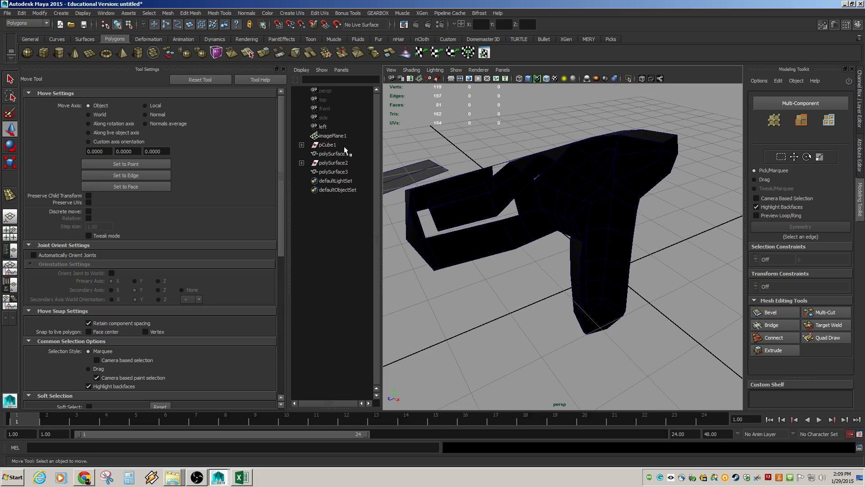
left_click(334, 171)
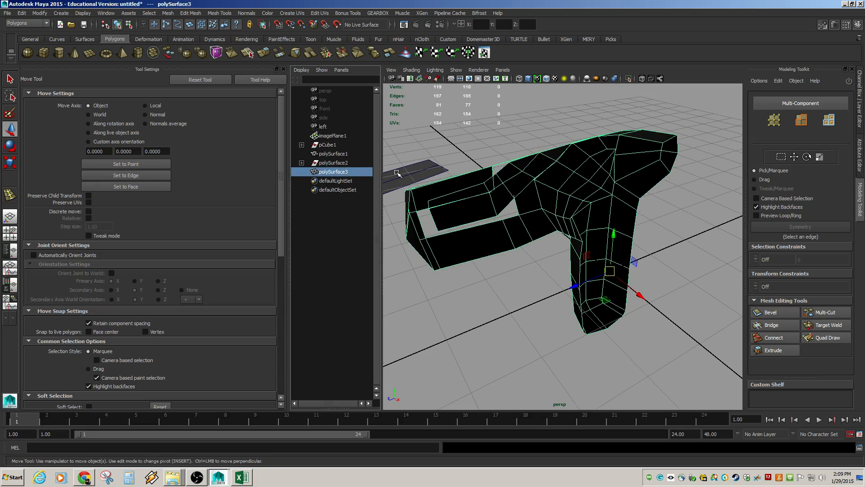
left_click_drag(398, 174, 609, 161, "alt")
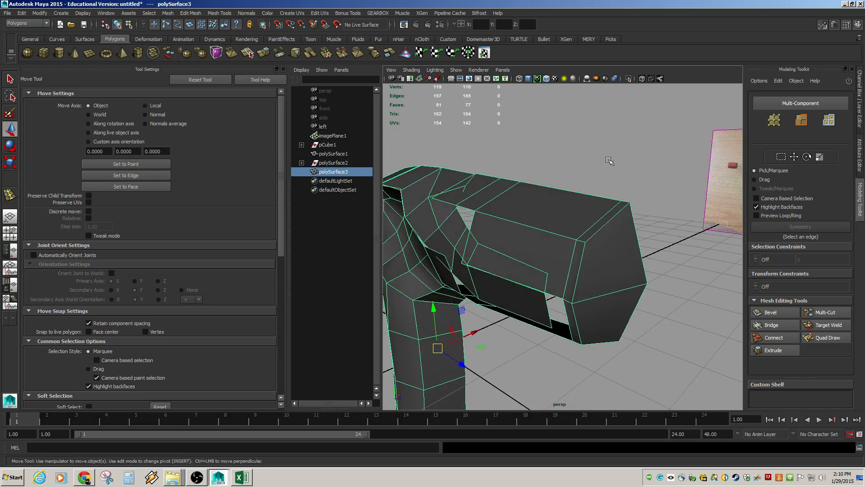
left_click(334, 153)
scroll(541, 195, "down", 8)
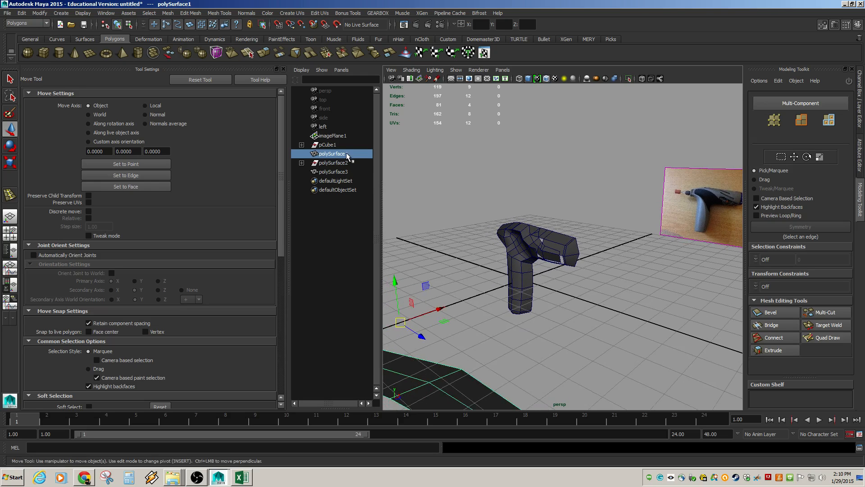
key("Delete")
scroll(558, 231, "up", 10)
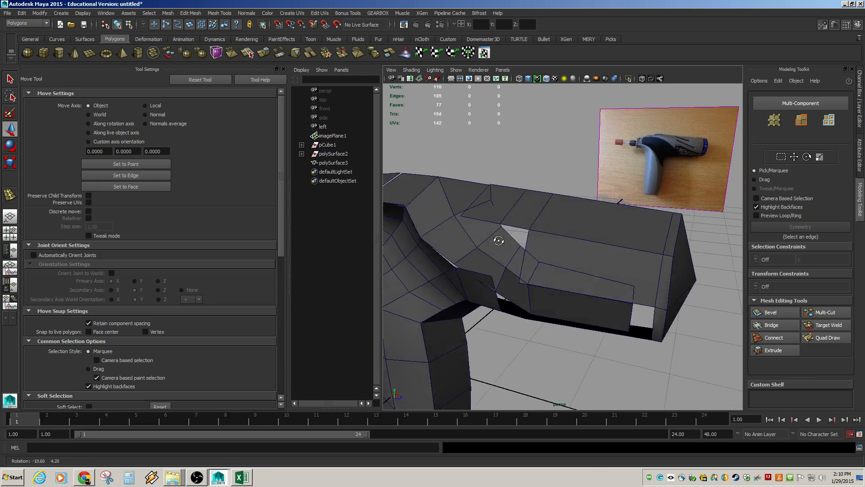
Select the combined mesh polySurface3 and examine its vertices where the patch meets the body's upper side
left_click(558, 231)
left_click_drag(557, 232, 578, 224, "alt")
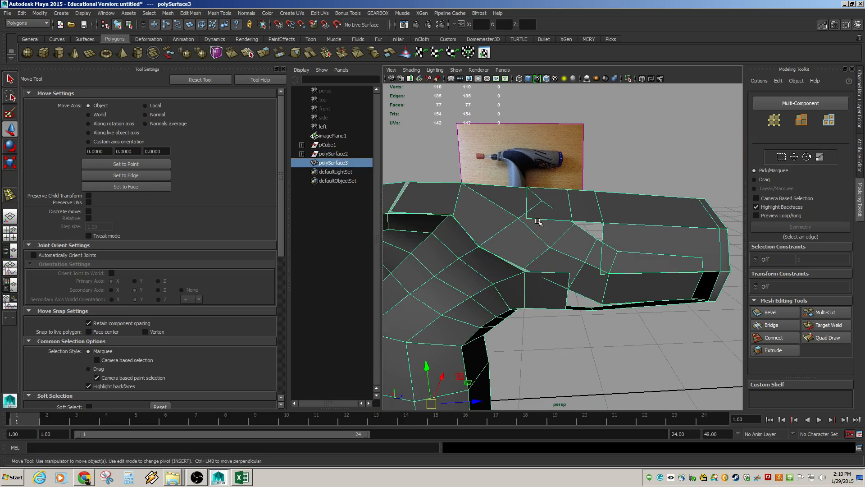
key("F9")
left_click(519, 218)
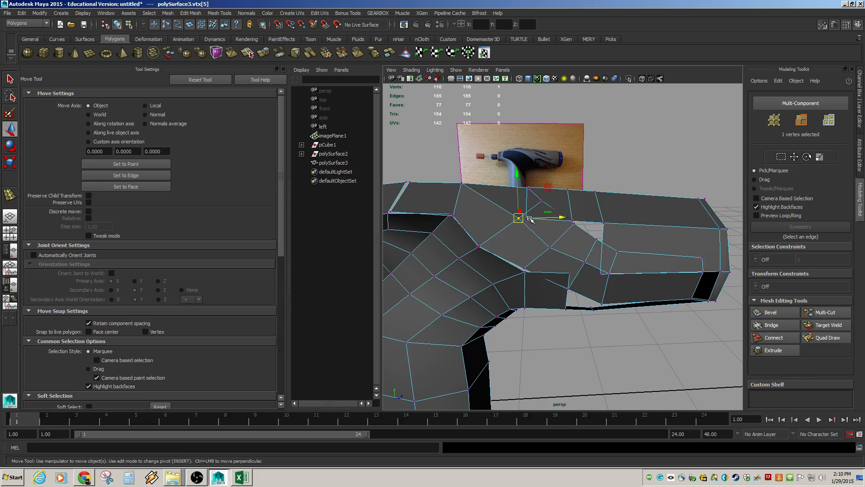
left_click(583, 172)
right_click_drag(540, 219, 612, 216, "alt")
left_click(630, 219)
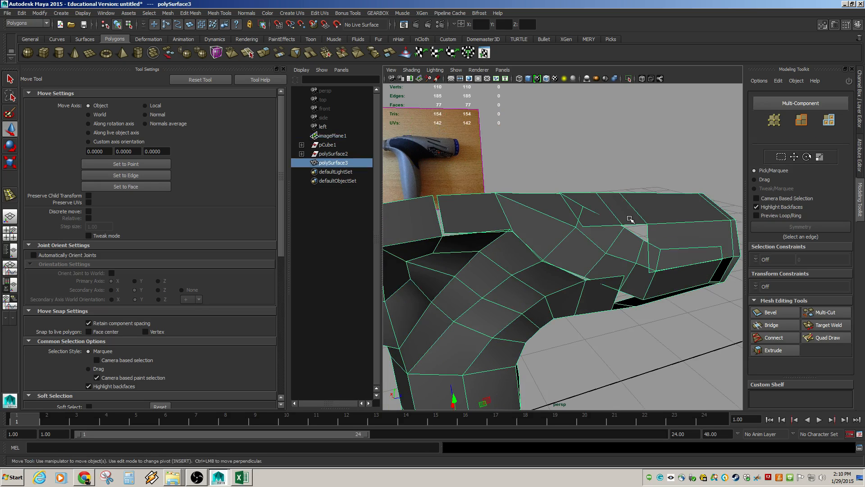
Move the body's vertex beside the patch's upper rear edge up onto the neighbouring patch vertex
key("F9")
left_click(582, 227)
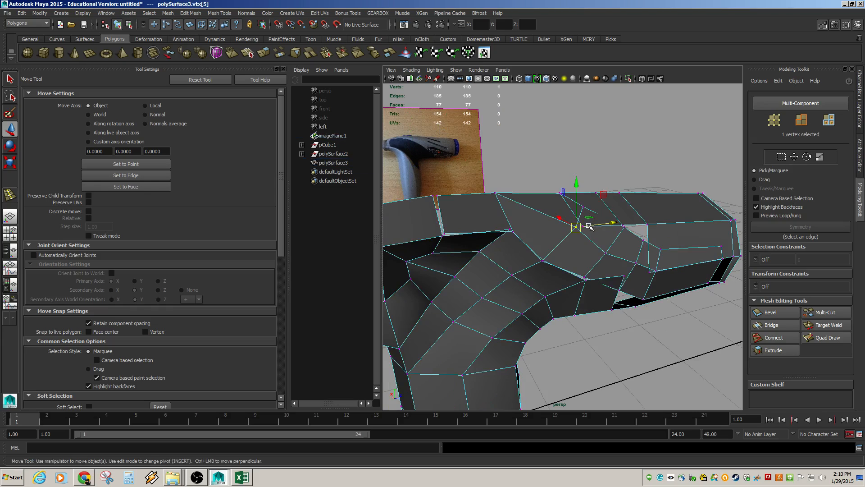
left_click(610, 198)
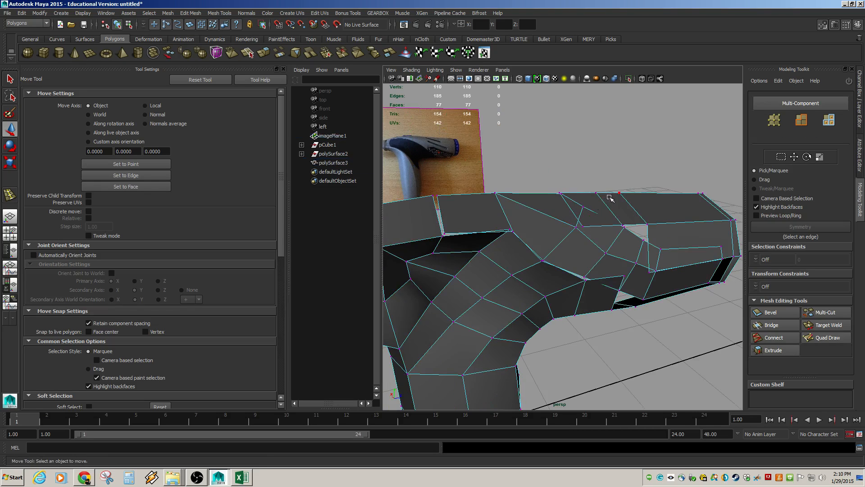
left_click(584, 226)
left_click_drag(584, 226, 587, 208)
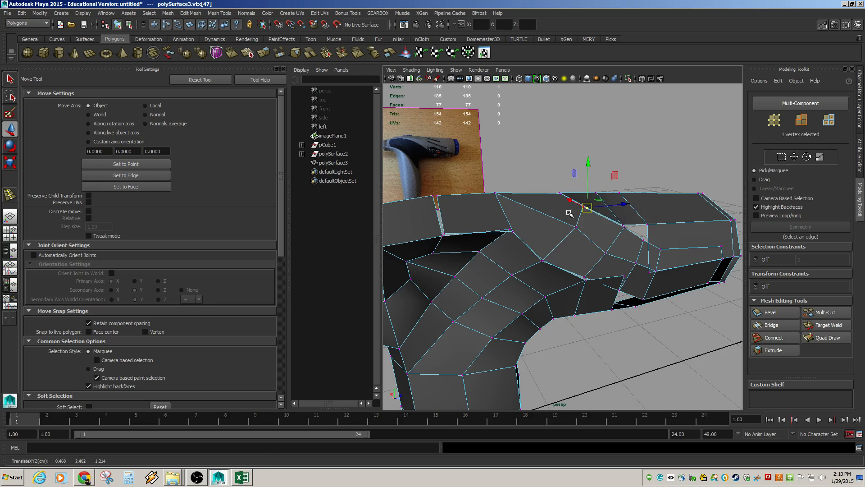
Target Weld the doubled vertices along the patch's upper rear edge and the overlapping corner vertices of the rear barrel's side faces
right_click_drag(570, 213, 628, 220, "alt")
left_click_drag(628, 220, 607, 226, "alt")
right_click_drag(634, 222, 613, 223, "alt")
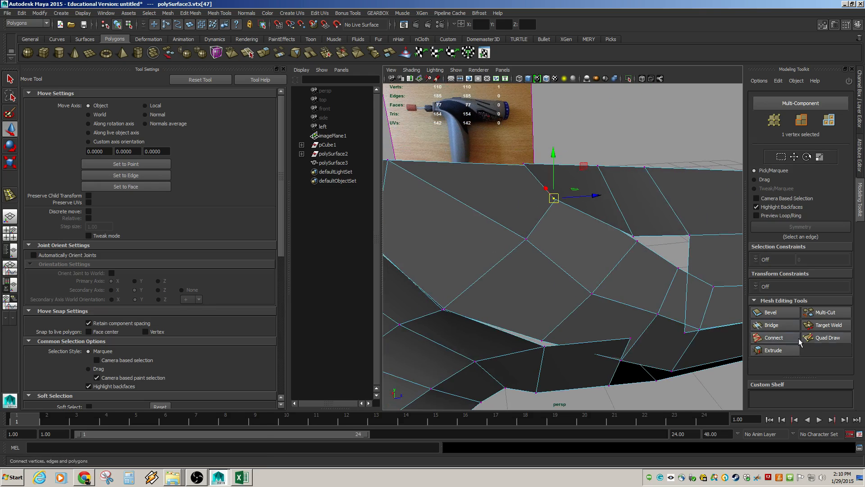
left_click(828, 325)
left_click_drag(555, 201, 592, 229, "alt")
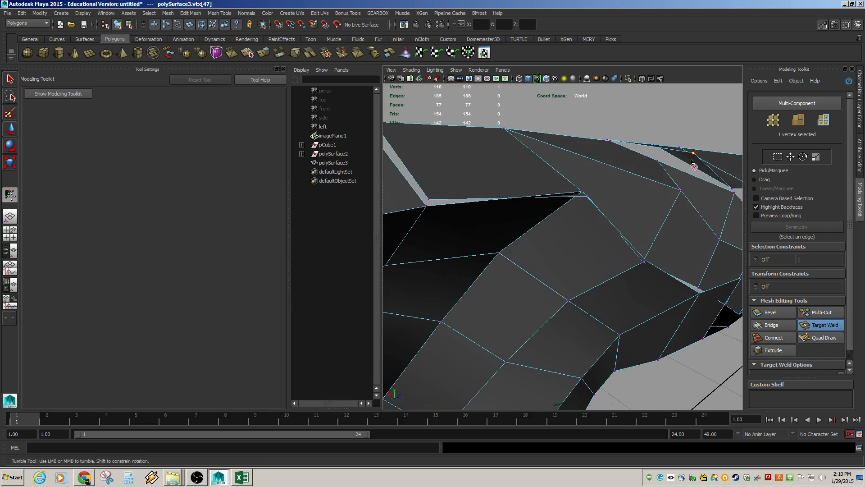
left_click_drag(685, 161, 597, 216)
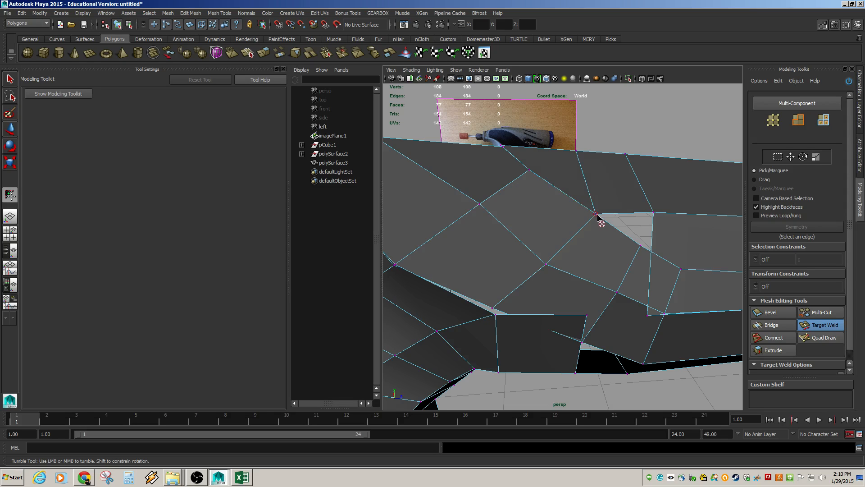
left_click_drag(635, 239, 592, 228, "alt")
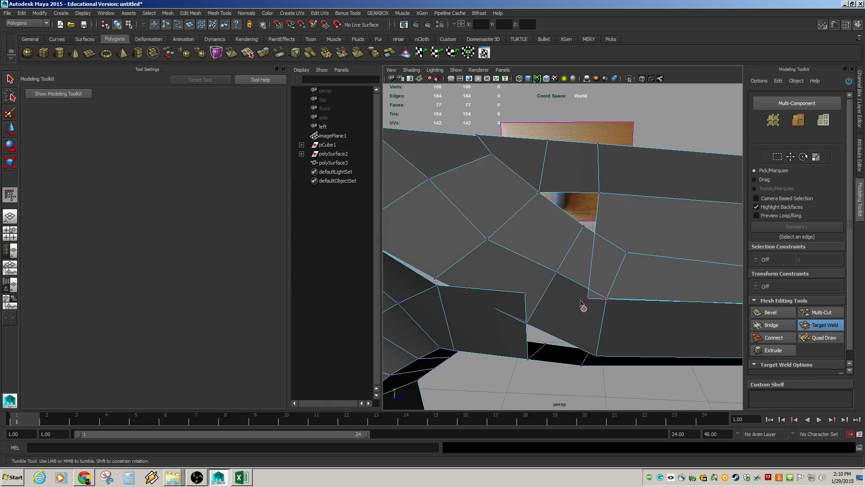
left_click_drag(591, 298, 626, 255)
Try to weld the doubled vertices at the patch's upper front corner, and undo the welds
right_click_drag(671, 270, 627, 264, "alt")
left_click_drag(627, 263, 487, 246, "alt")
right_click_drag(486, 246, 496, 246, "alt")
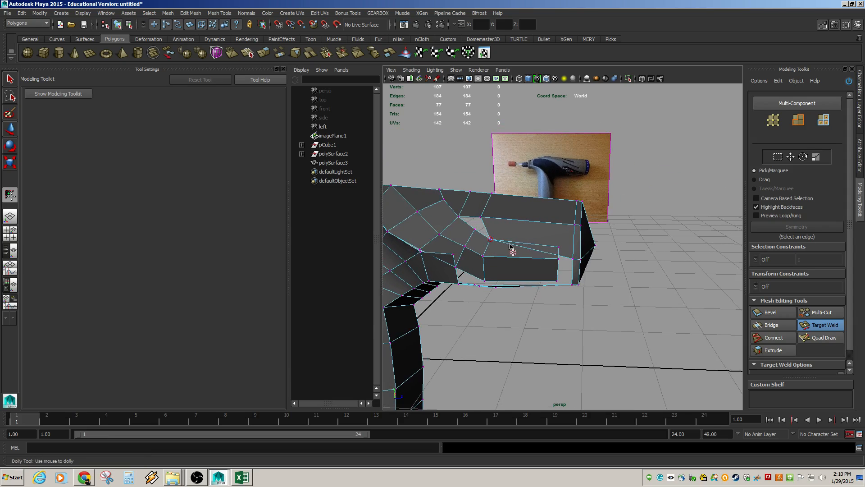
mouse_move(509, 246)
left_mouse_down("alt")
mouse_move(465, 251)
mouse_move(477, 240)
mouse_move(500, 244)
left_mouse_up("alt")
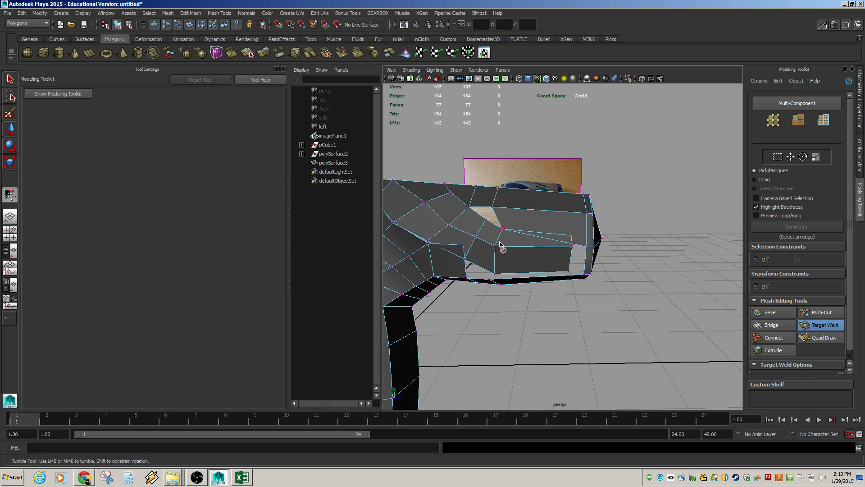
middle_click_drag(505, 245, 559, 243, "alt")
right_click_drag(521, 215, 559, 195, "alt")
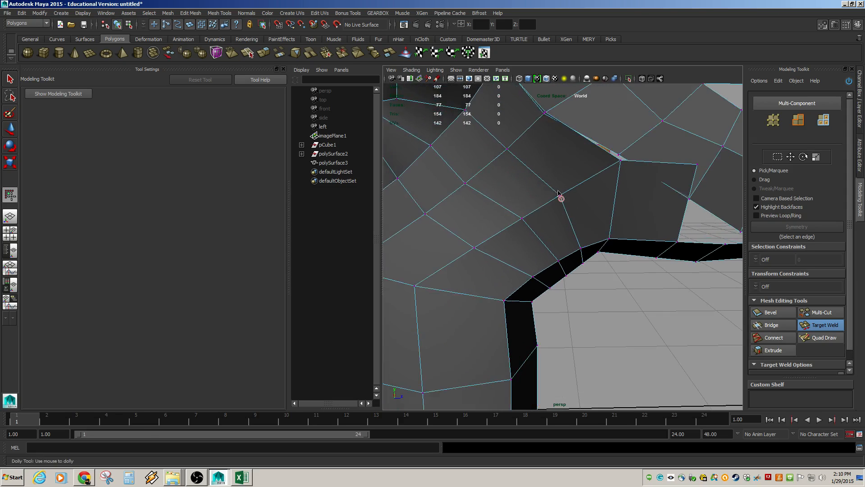
middle_click_drag(559, 195, 573, 261, "alt")
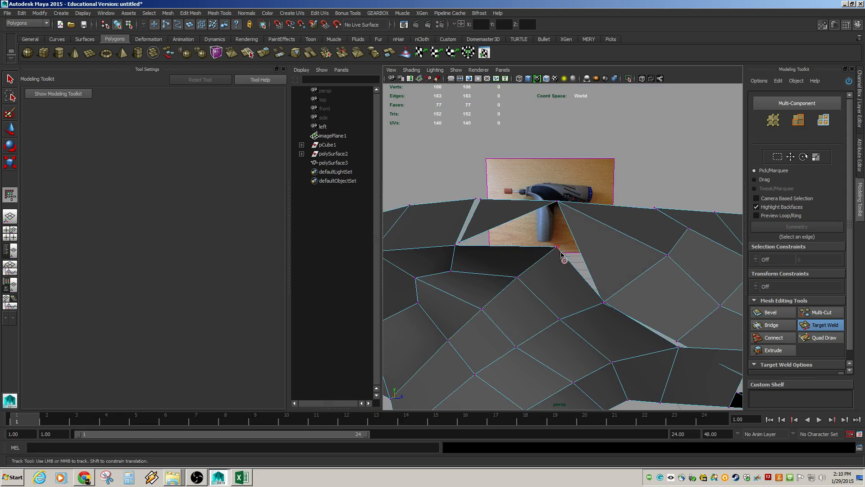
key("ctrl+z")
left_click_drag(563, 256, 559, 251)
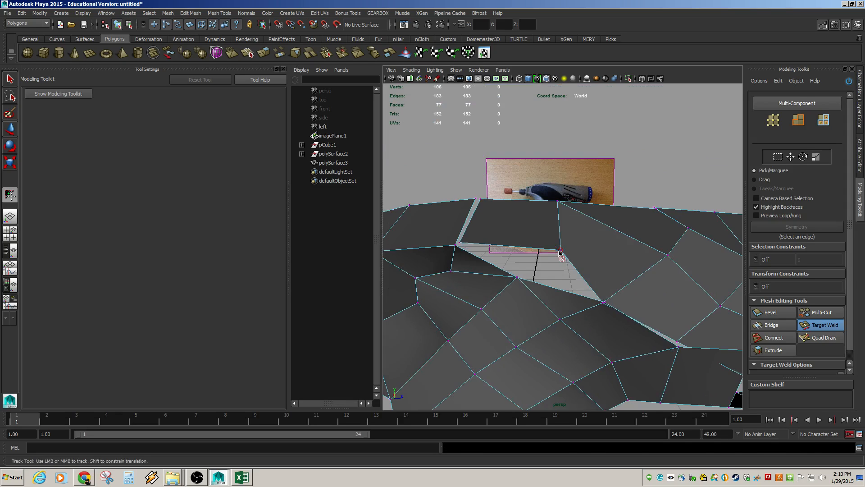
key("ctrl+z")
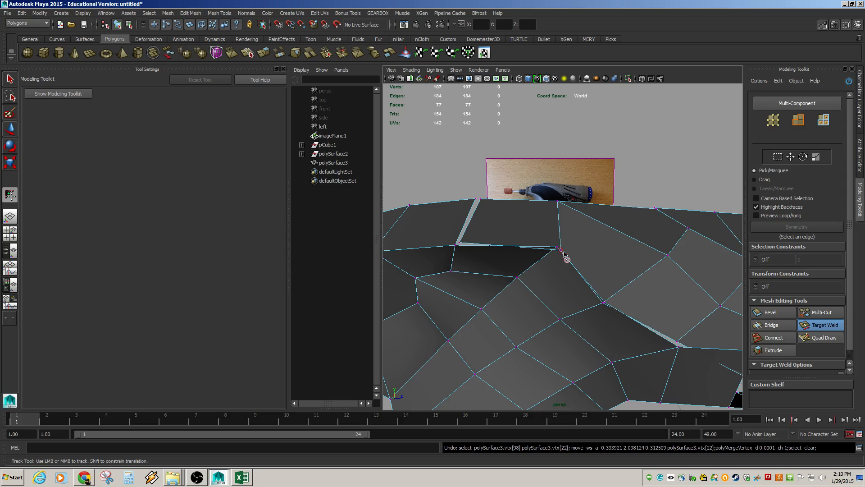
Target Weld the doubled vertices along the patch's upper front edge and down the seam to the barrel's lower side
left_click_drag(562, 254, 560, 249)
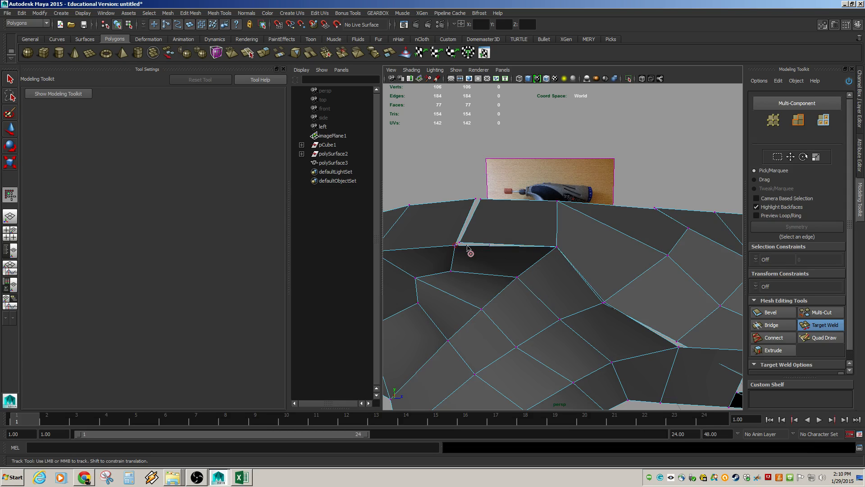
left_click_drag(463, 245, 477, 201)
right_click_drag(560, 239, 613, 309, "alt")
left_click_drag(613, 311, 687, 356)
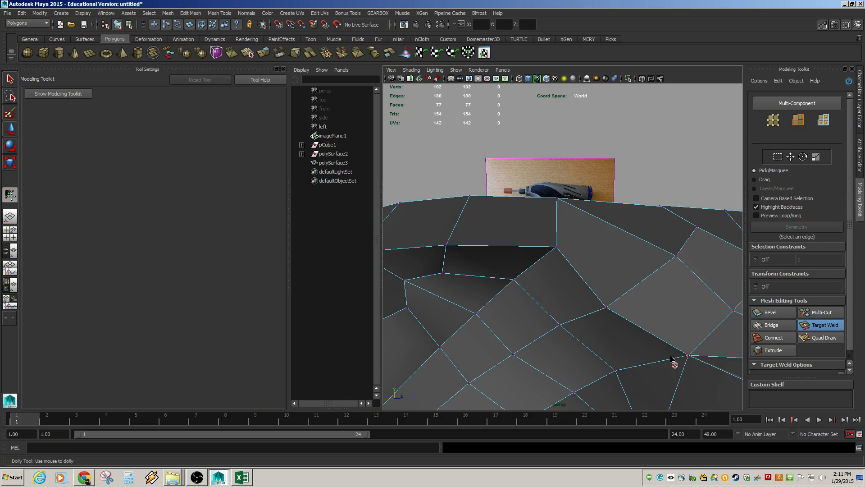
middle_click_drag(671, 357, 597, 317, "alt")
left_click_drag(601, 323, 606, 294)
Delete the two long side faces that stretch from the patch toward the rear end of the barrel
middle_click_drag(644, 315, 617, 295, "alt")
mouse_move(617, 296)
left_mouse_down("alt")
mouse_move(586, 289)
mouse_move(630, 283)
left_mouse_up("alt")
right_click_drag(630, 283, 623, 264, "alt")
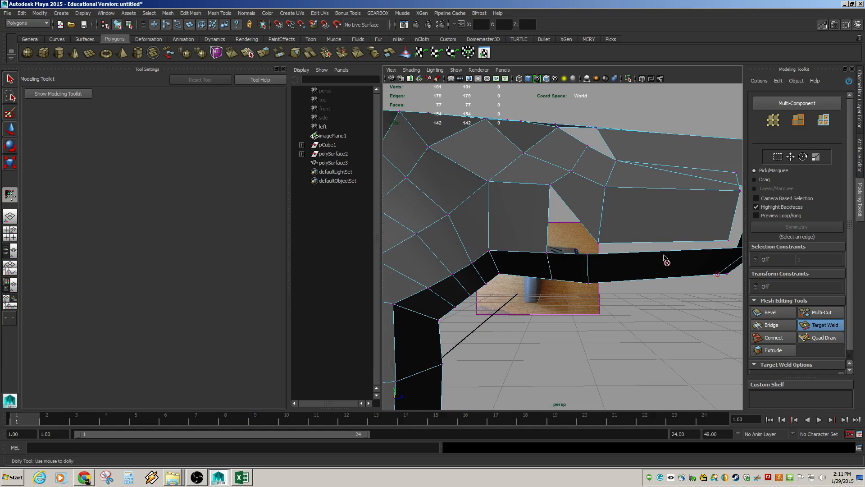
left_click_drag(666, 261, 637, 270, "alt")
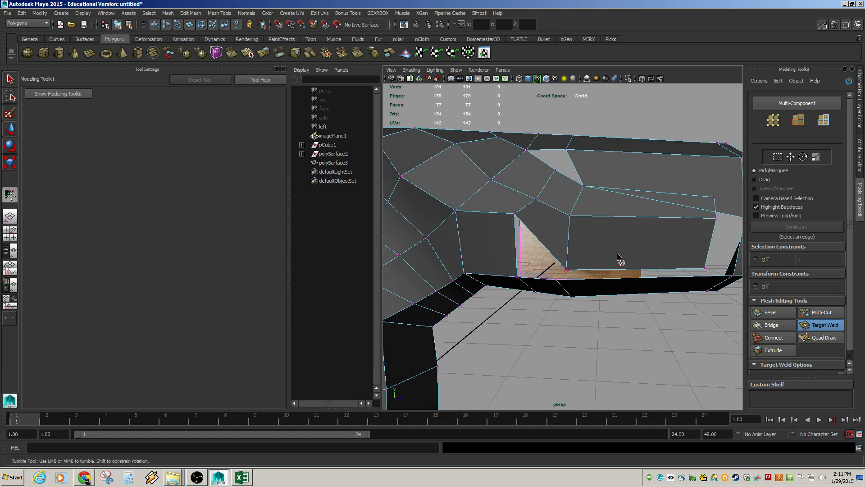
left_click(619, 208)
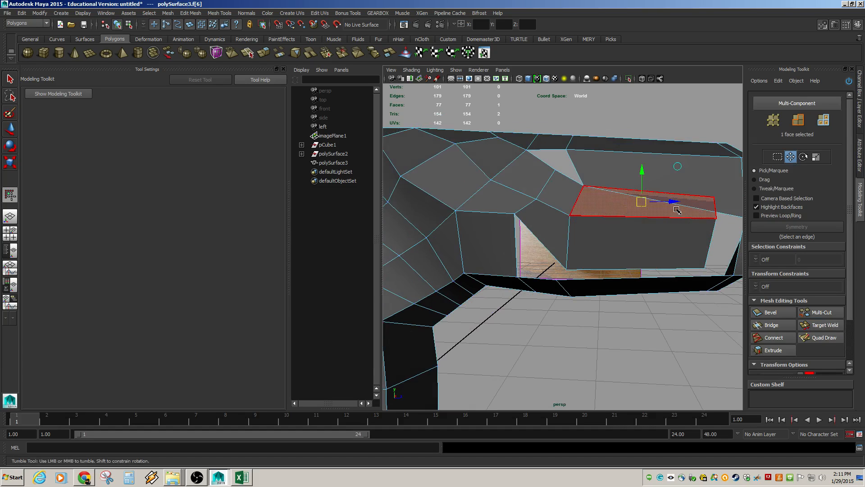
key("Delete")
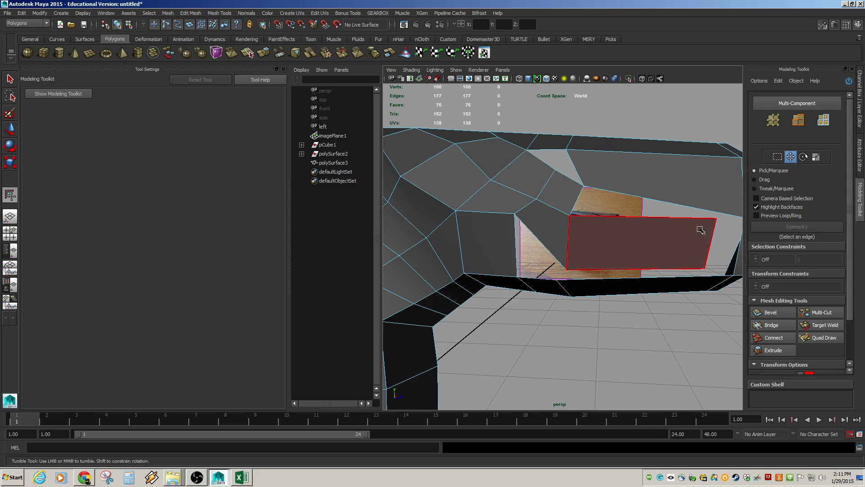
middle_click_drag(701, 230, 661, 246, "alt")
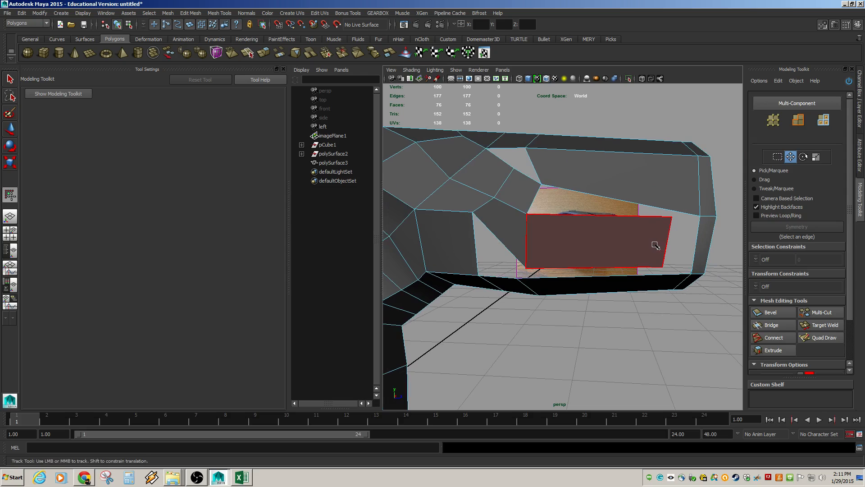
mouse_move(559, 282)
left_mouse_down("alt")
mouse_move(549, 283)
mouse_move(564, 272)
left_mouse_up("alt")
left_click(623, 244)
key("Delete")
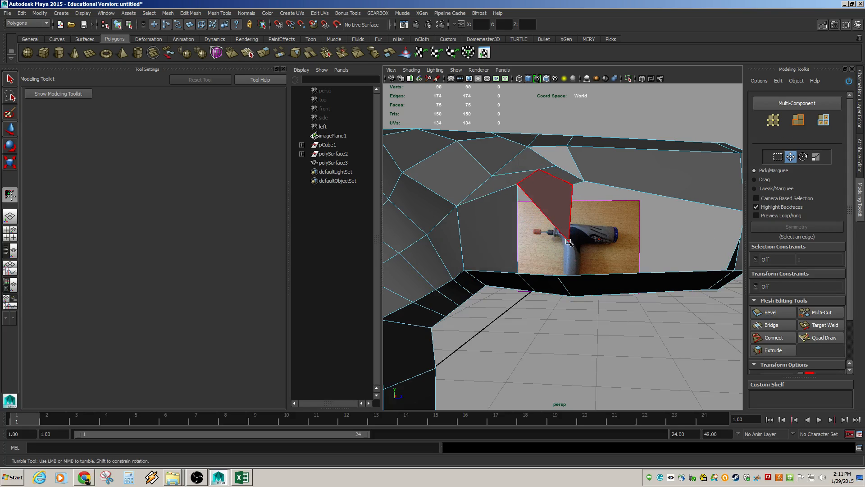
Undo the last face move and pull the lower corner vertex of the patch's rearmost face upward
key("ctrl+z")
left_click_drag(567, 266, 563, 241)
scroll(616, 232, "down", 2)
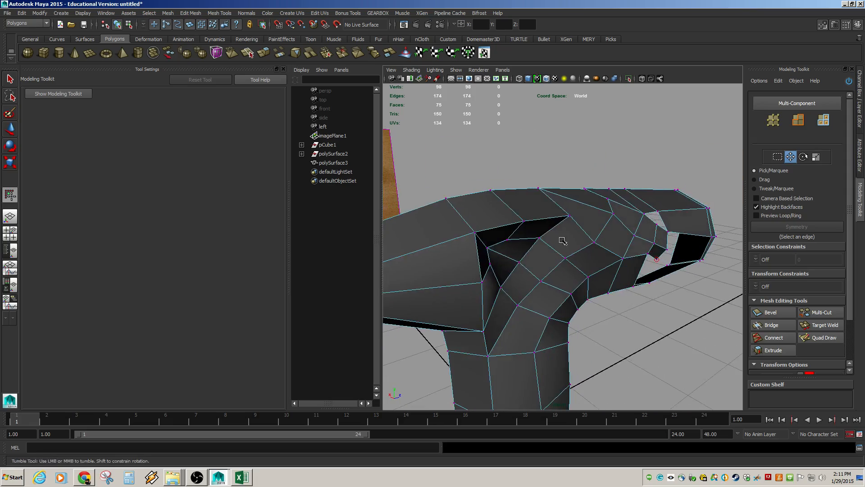
scroll(694, 265, "down", 3)
left_click_drag(628, 266, 607, 258, "alt")
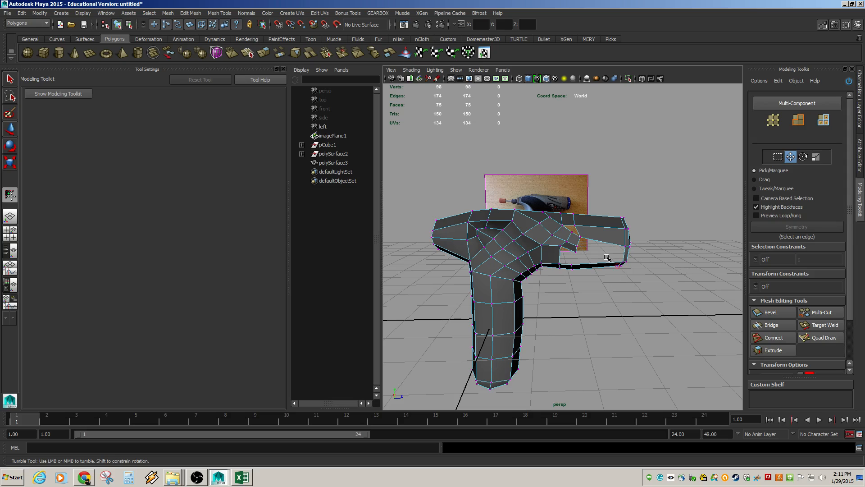
Select the whole mesh polySurface3 and hide it
key("w")
left_click(525, 248)
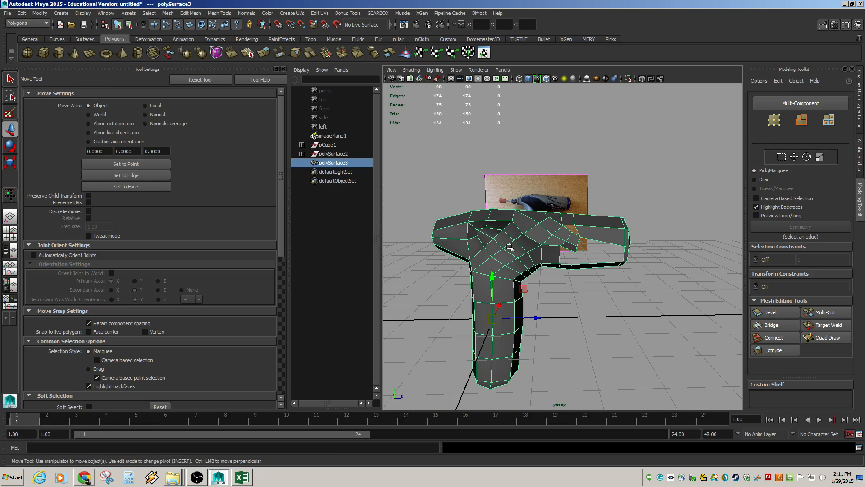
key("ctrl+h")
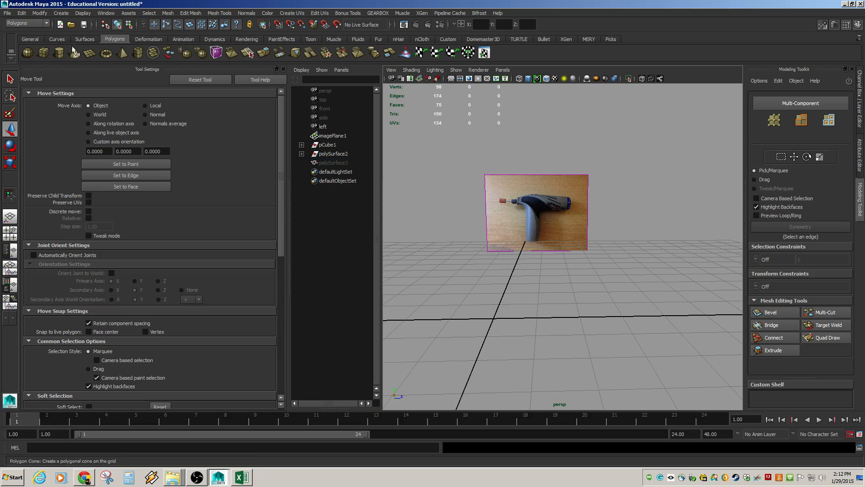
Create a NURBS circle at the origin and keep its default size
left_click(57, 39)
left_click(27, 54)
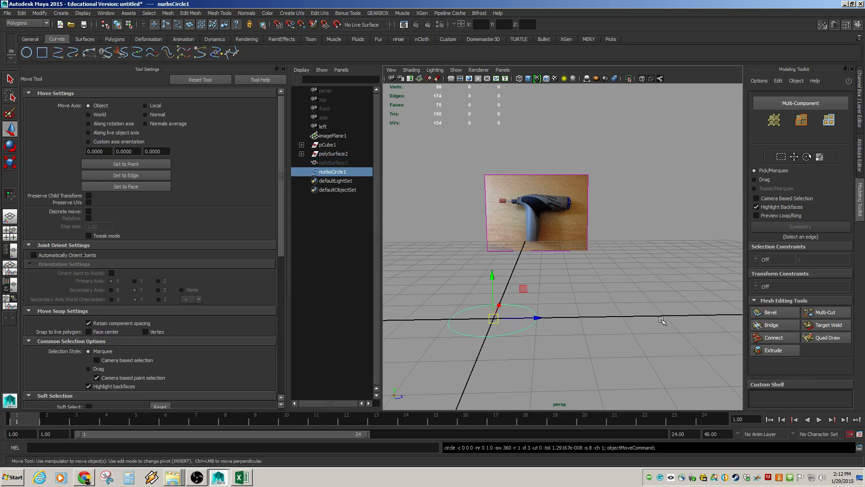
left_click_drag(545, 334, 537, 303, "alt")
key("r")
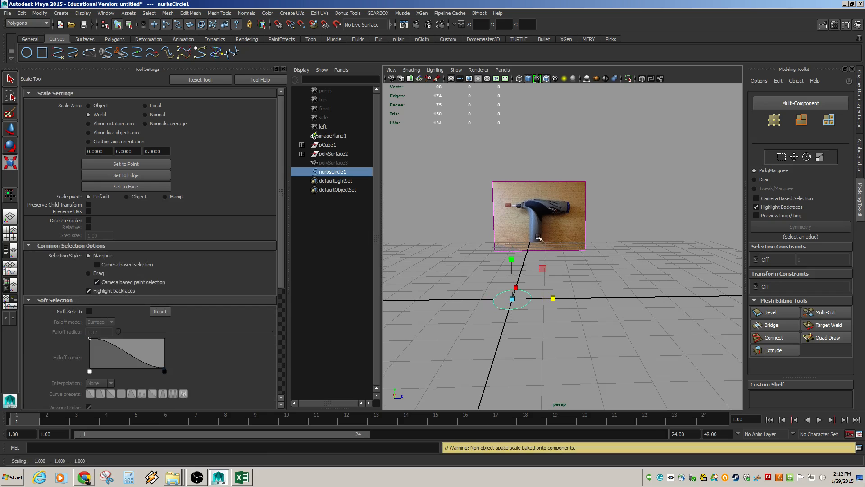
left_click_drag(517, 277, 538, 308, "alt")
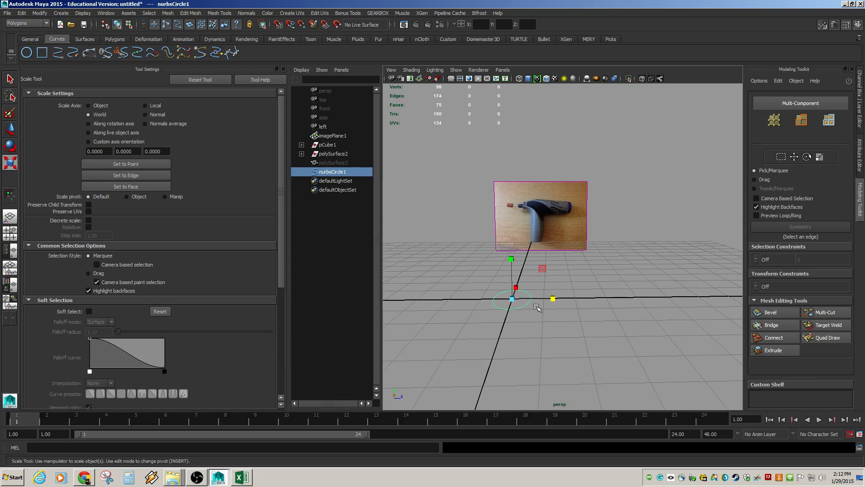
Duplicate the circle and raise the copy about 2.8 units along Y
key("ctrl+d")
key("w")
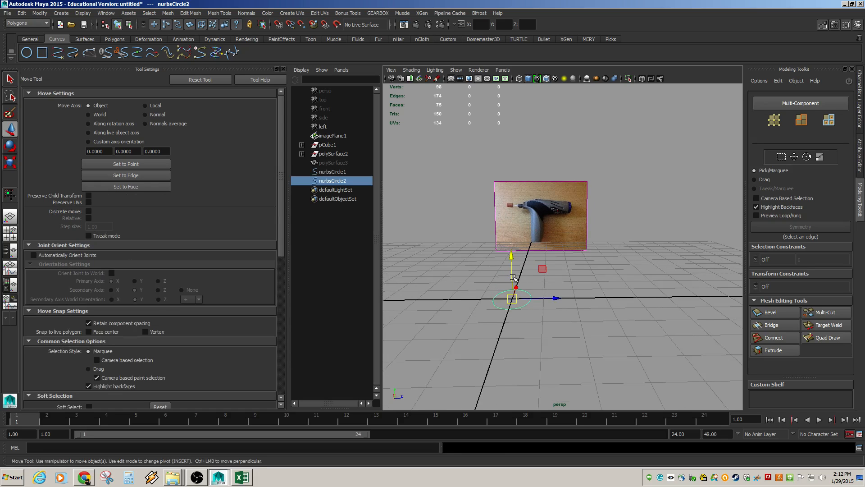
left_click_drag(511, 275, 511, 186)
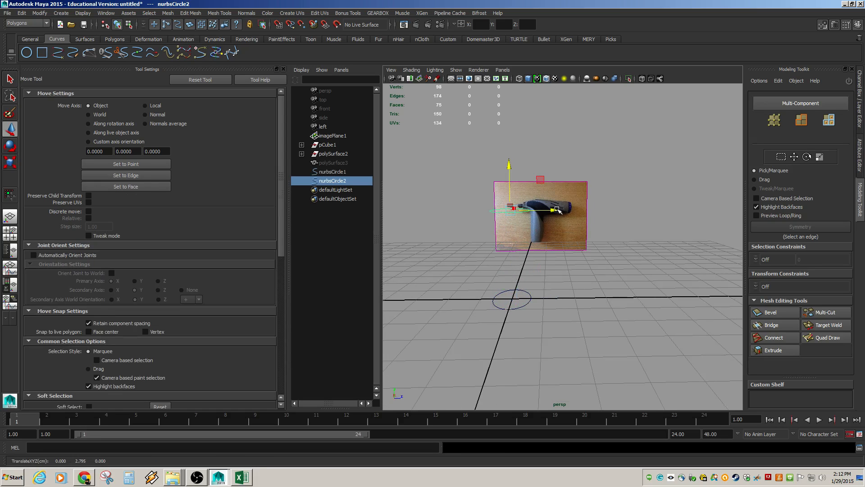
Rotate the duplicated circle -90 degrees about X and scale it uniformly to about 0.467
key("e")
left_click_drag(555, 210, 570, 145)
key("j")
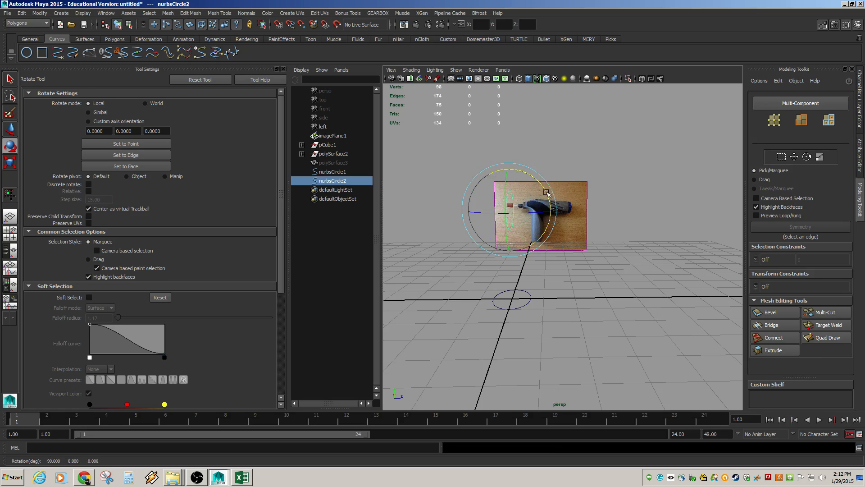
key("r")
left_click_drag(513, 210, 496, 219)
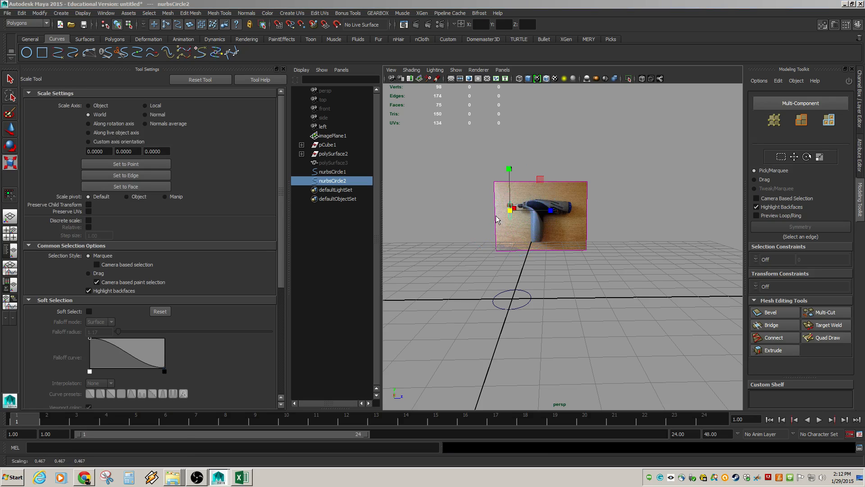
In the left view, move the duplicated circle to the tool's collar just behind the chuck in the reference photo
key("space")
key("space")
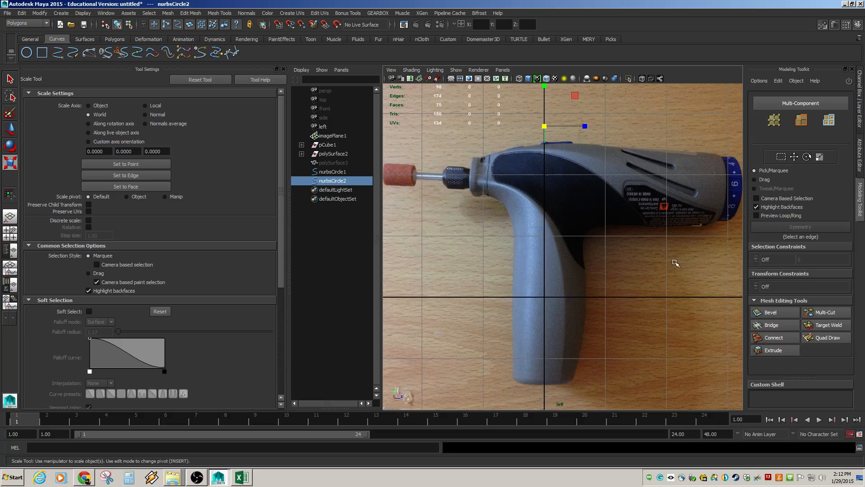
right_click_drag(675, 261, 606, 246, "alt")
key("w")
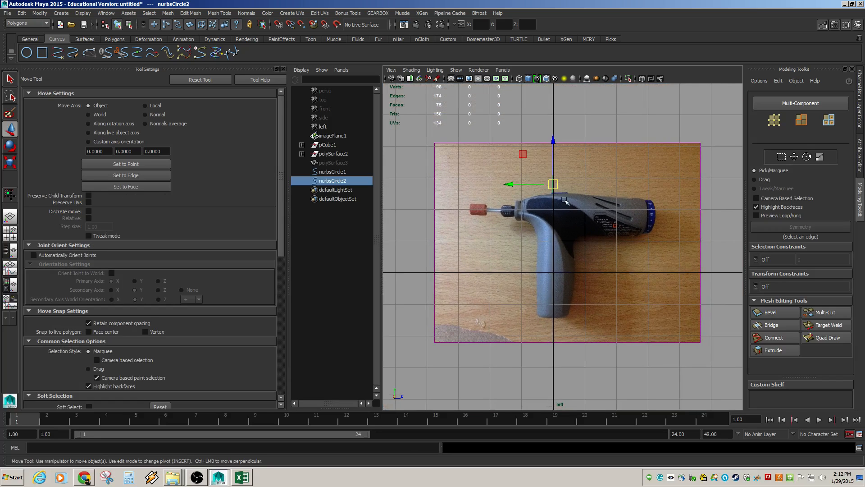
left_click_drag(554, 185, 518, 211)
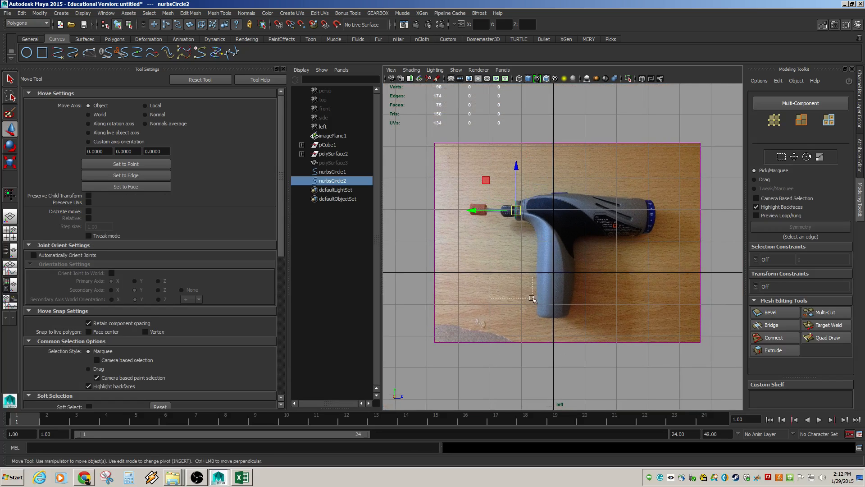
In the left view, lower the original circle about 1.3 units along Y to the bottom of the tool's handle
left_click(332, 135)
key("f")
right_click_drag(368, 257, 615, 278, "alt")
key("space")
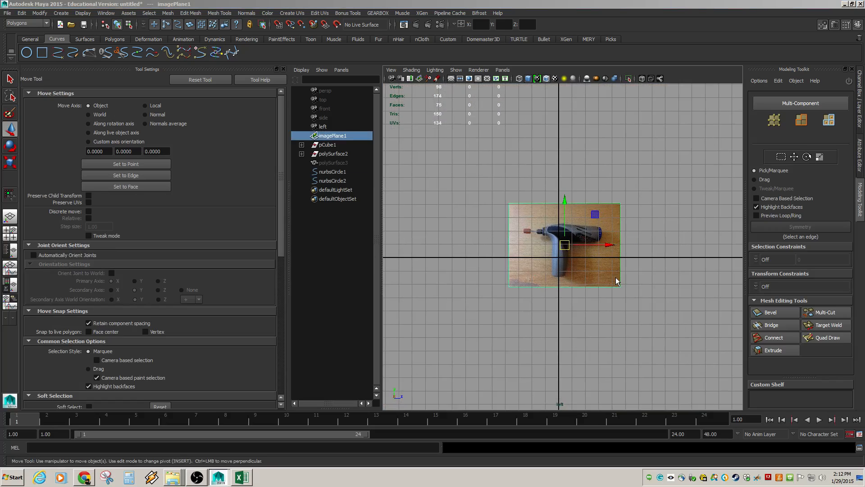
left_click_drag(602, 272, 561, 293)
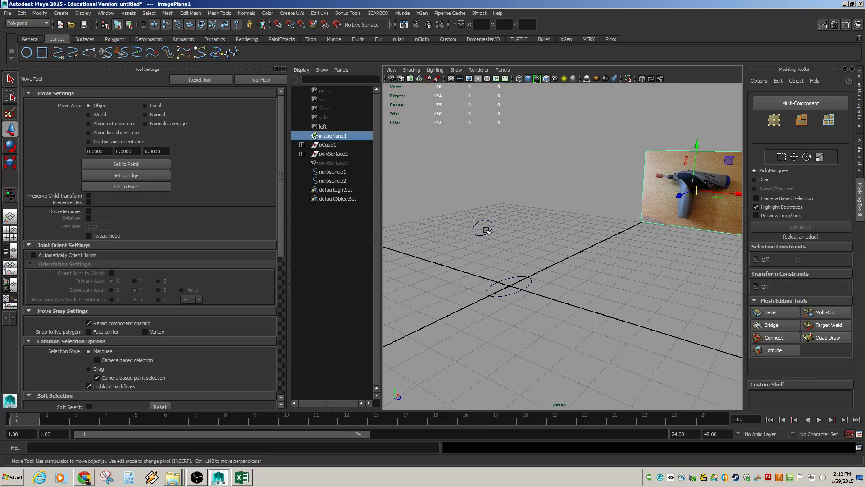
left_click_drag(456, 201, 566, 295)
left_click_drag(560, 311, 589, 297, "alt")
left_click(539, 304)
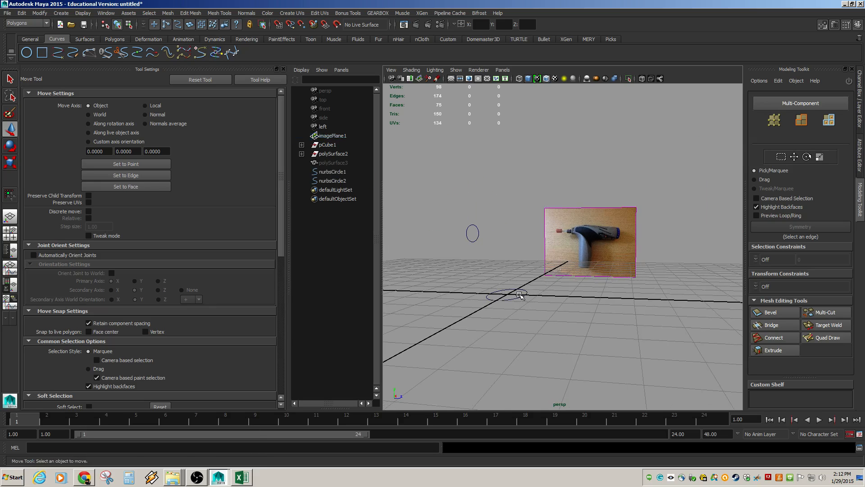
left_click(520, 295)
key("space")
left_click_drag(517, 283, 555, 261)
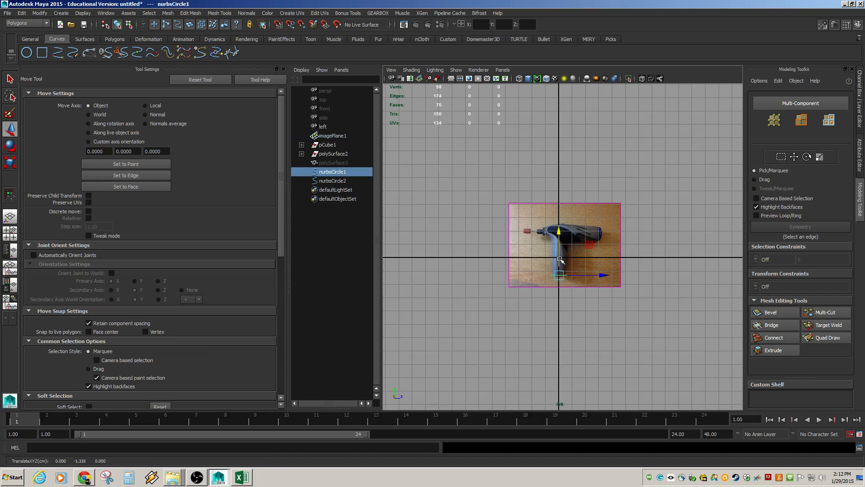
right_click_drag(562, 264, 665, 308, "alt")
key("r")
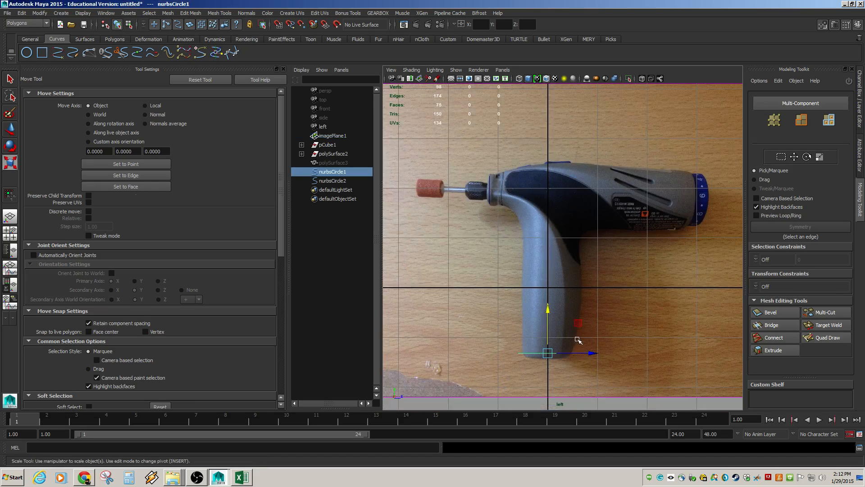
left_click_drag(589, 354, 580, 357)
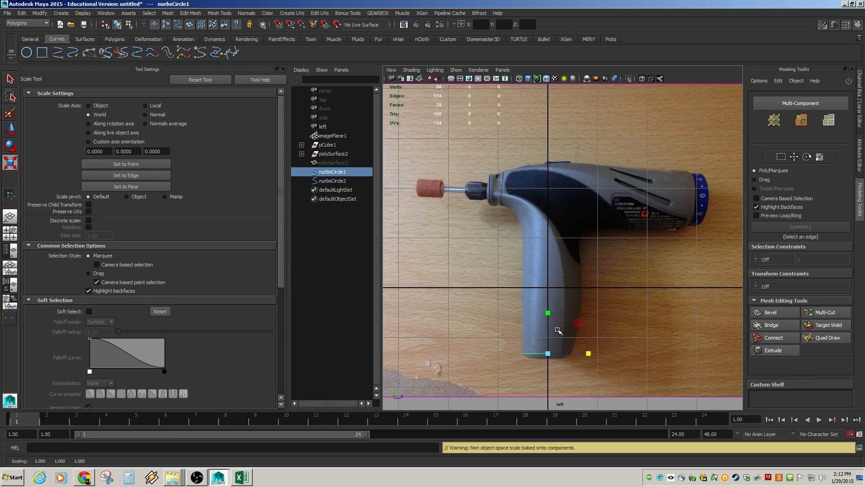
Duplicate the handle-base circle, raise the copy to about 0.975 on Y, and tilt it about -27 degrees around X
left_click(493, 200, "shift")
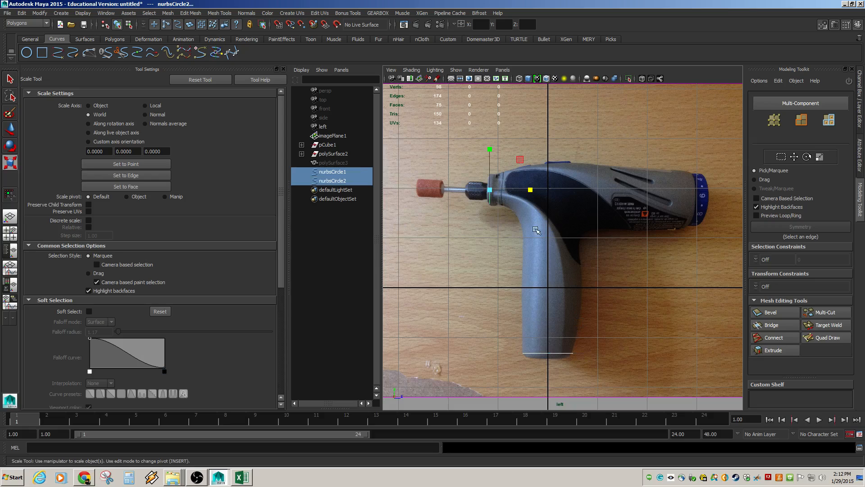
left_click(564, 353)
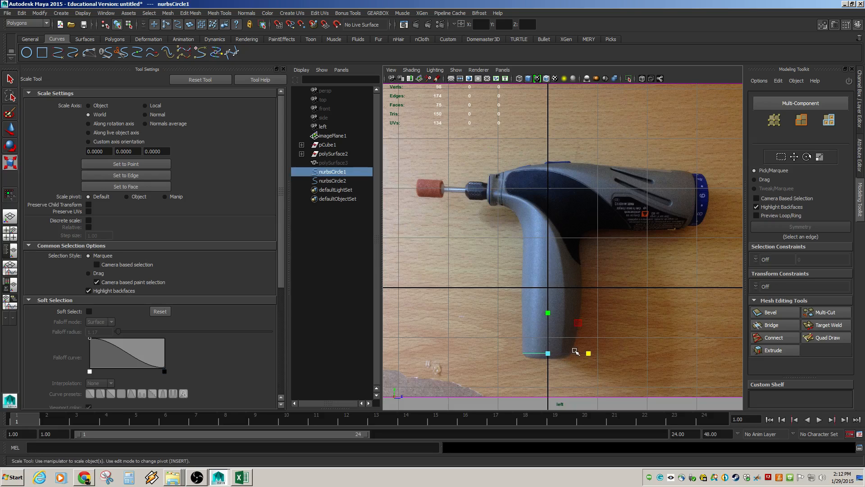
key("ctrl+d")
key("w")
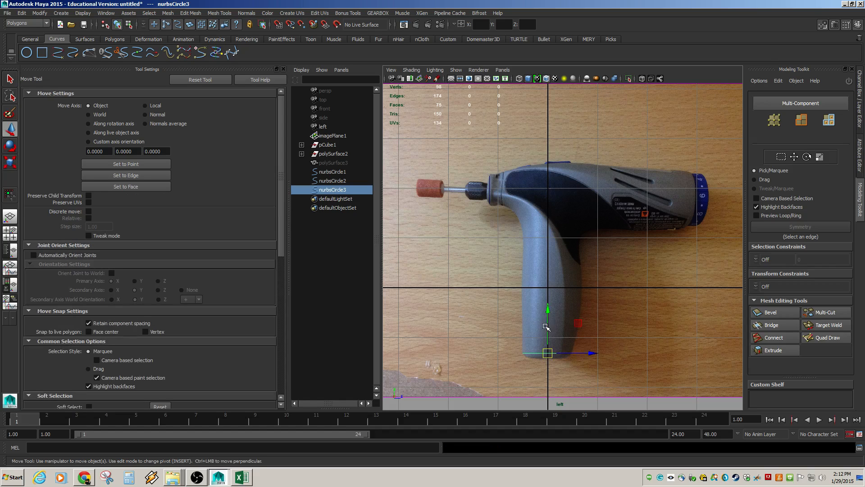
left_click_drag(546, 326, 543, 212)
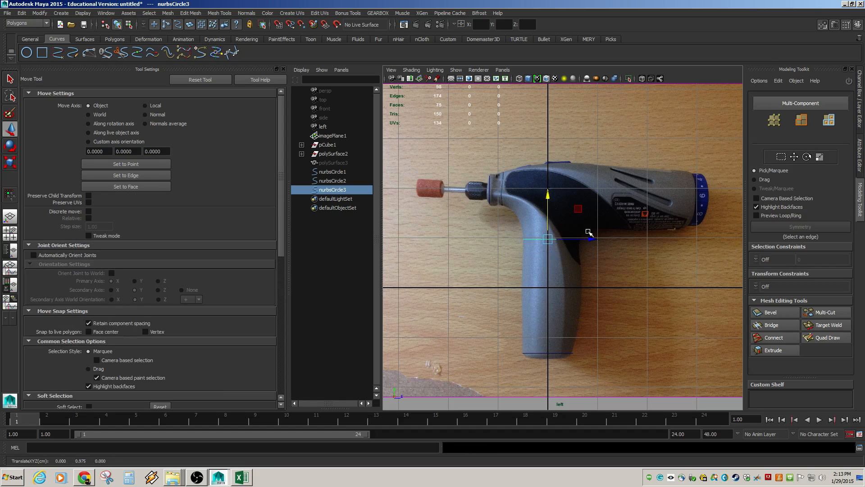
key("e")
left_click_drag(590, 237, 579, 215)
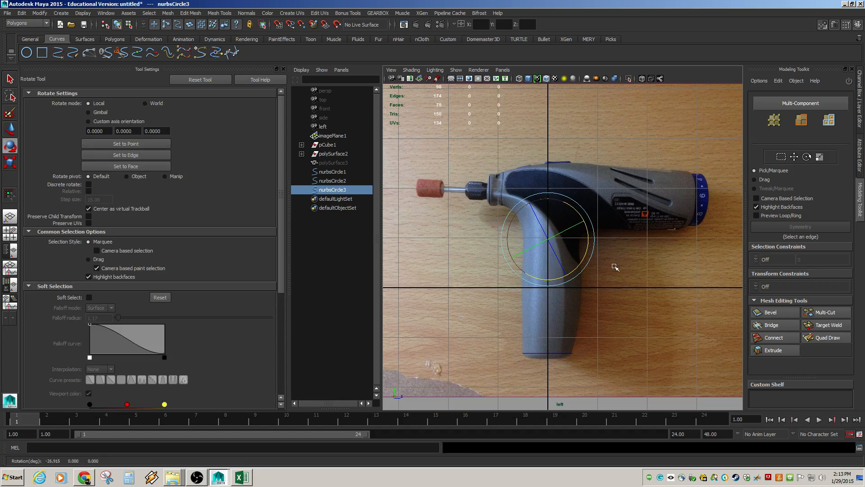
Try a loft through the three circles in order from the handle base to the collar, inspect its bend, and undo it
left_click(619, 303)
left_click(572, 353)
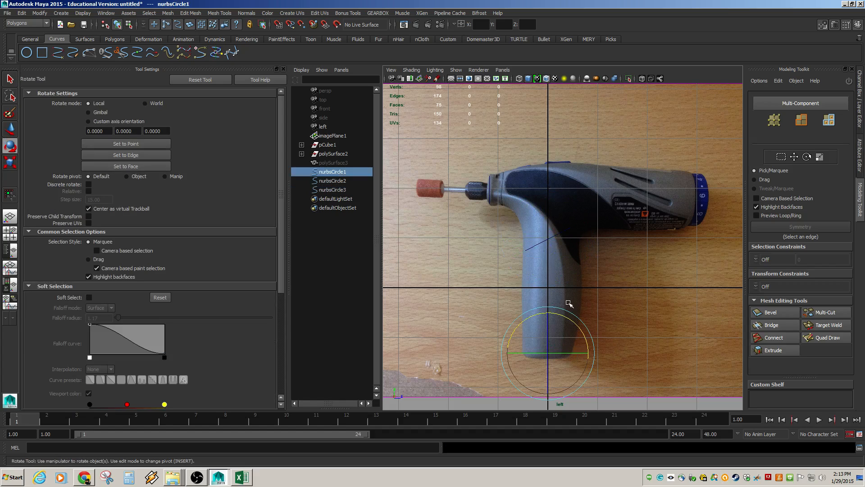
left_click(553, 235, "shift")
left_click(488, 186, "shift")
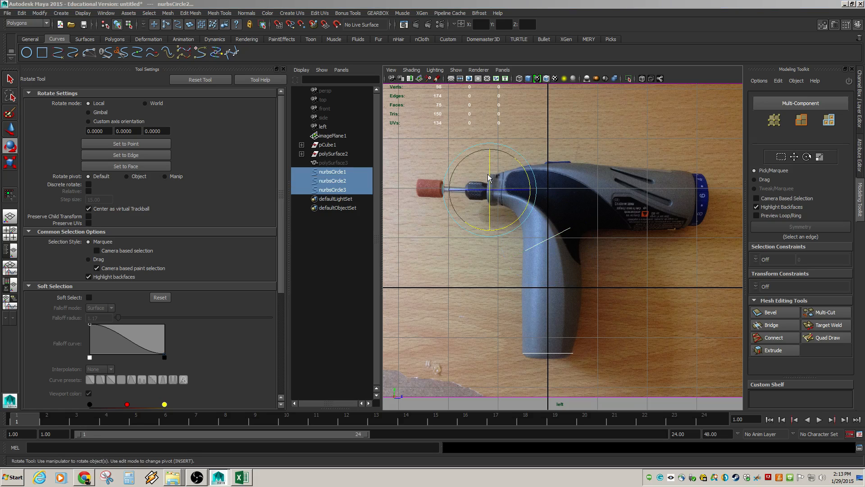
left_click_drag(490, 188, 500, 248, "alt")
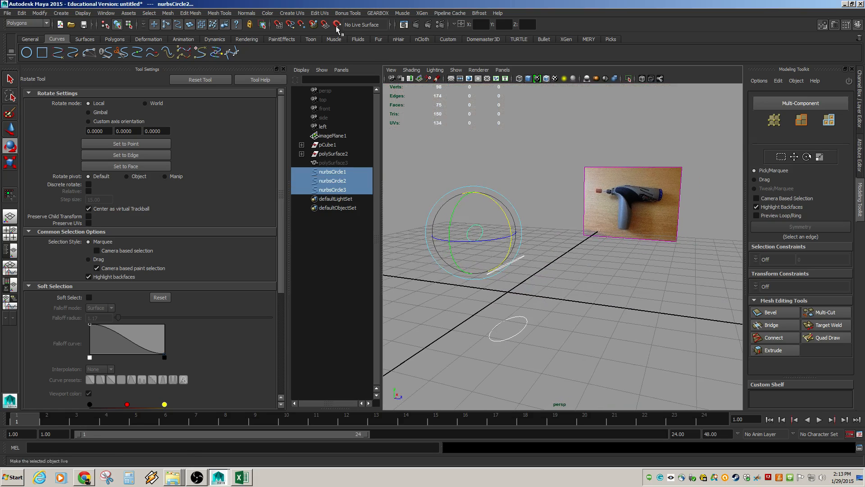
left_click(85, 39)
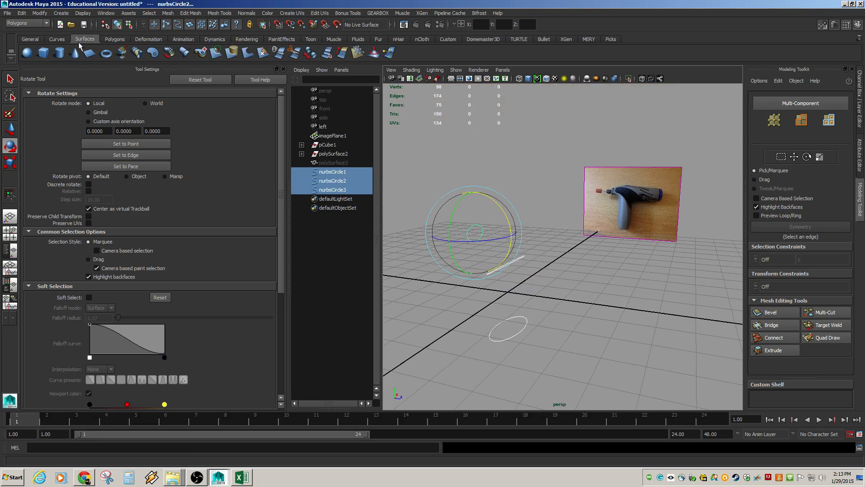
left_click(139, 53)
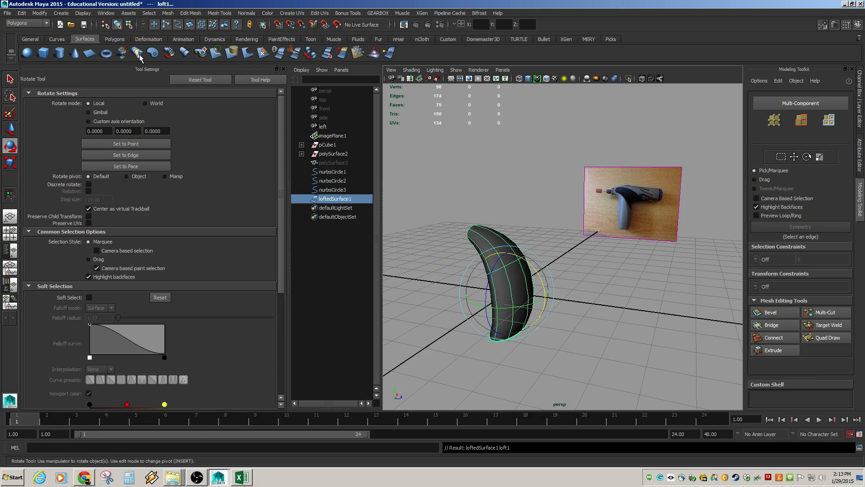
left_click_drag(427, 283, 469, 257, "alt")
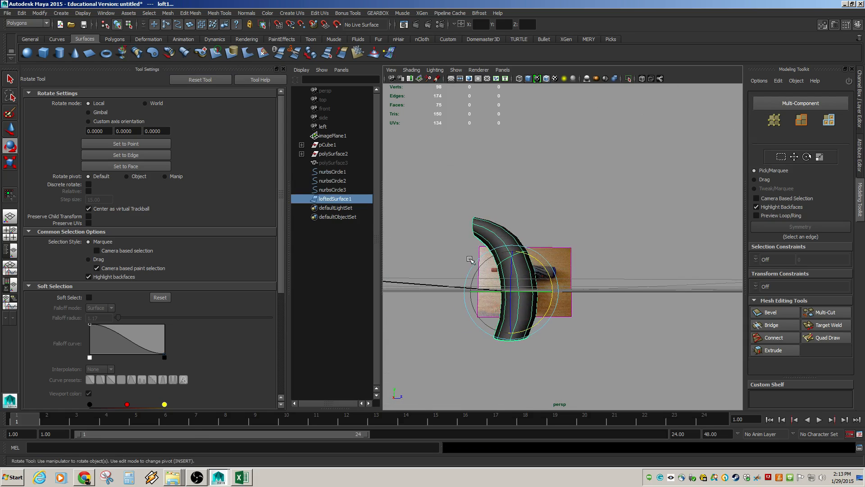
right_click_drag(479, 270, 544, 294, "alt")
middle_click_drag(544, 295, 564, 278, "alt")
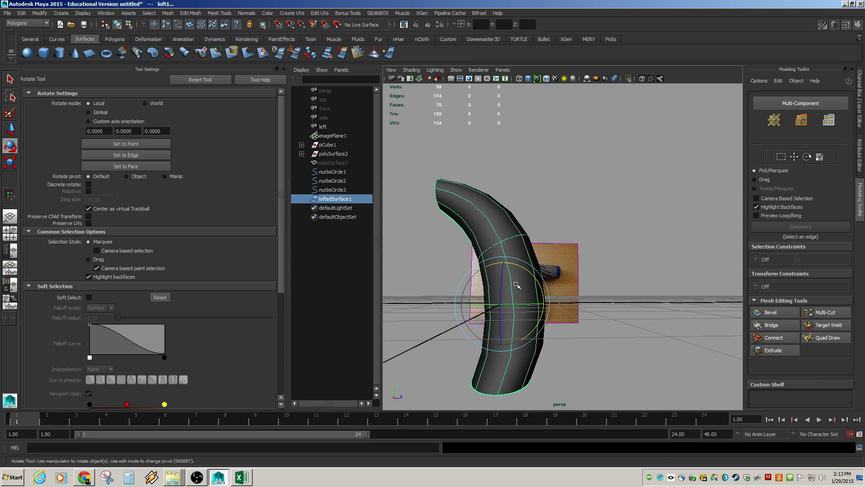
left_click_drag(517, 285, 527, 307, "alt")
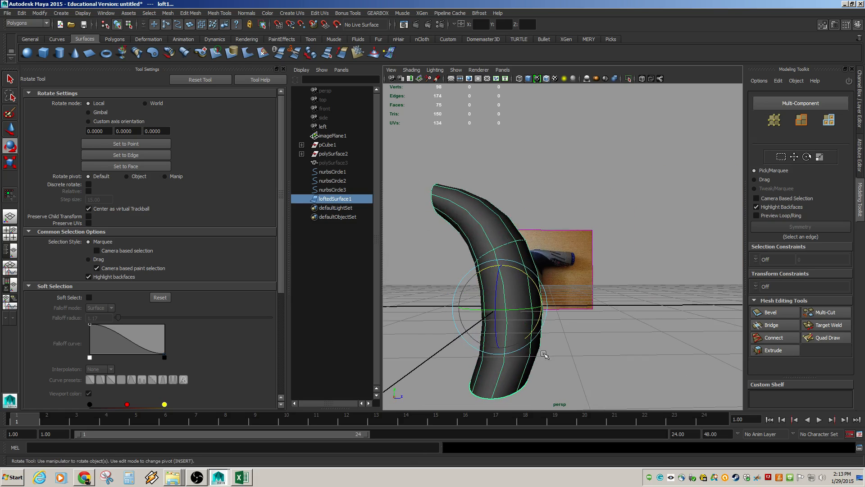
key("ctrl+z")
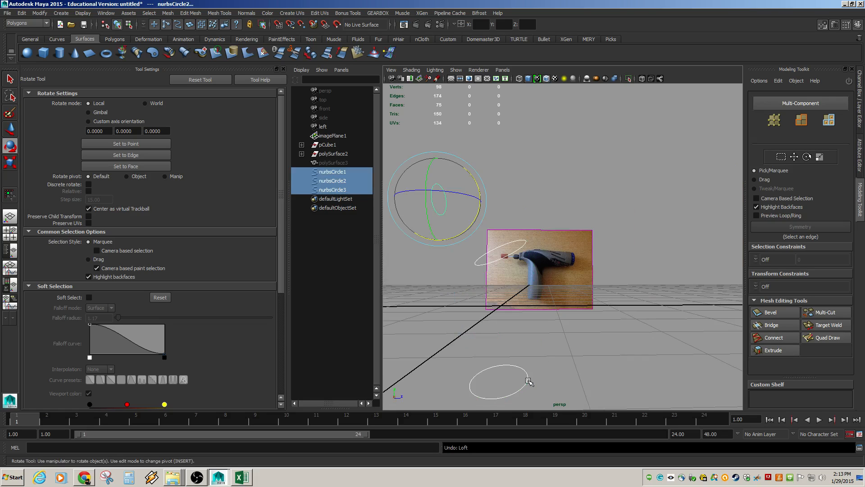
Duplicate the handle-base circle twice and space the copies up the handle, the upper one at about -0.05 on Y
left_click(526, 382)
left_click(524, 383)
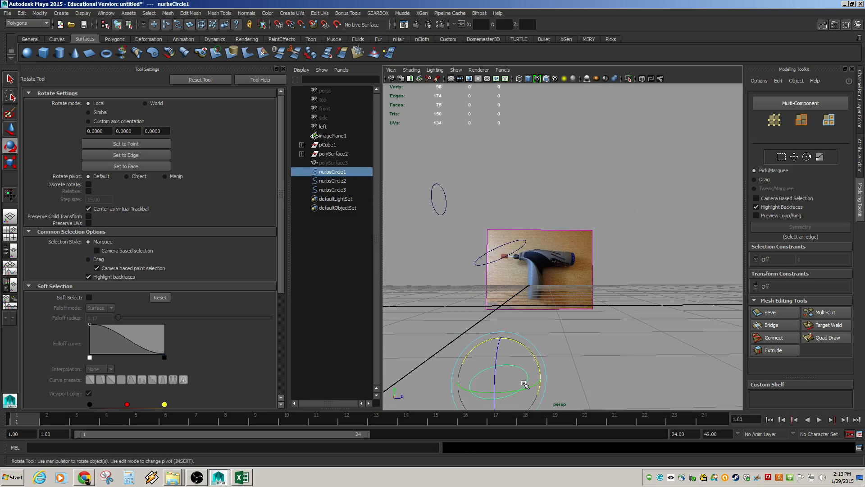
key("ctrl+d")
key("w")
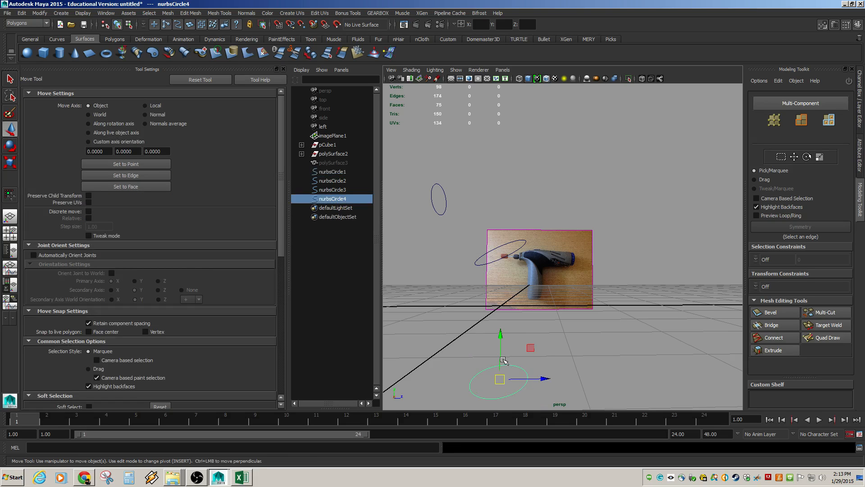
left_click_drag(504, 361, 500, 289)
key("ctrl+d")
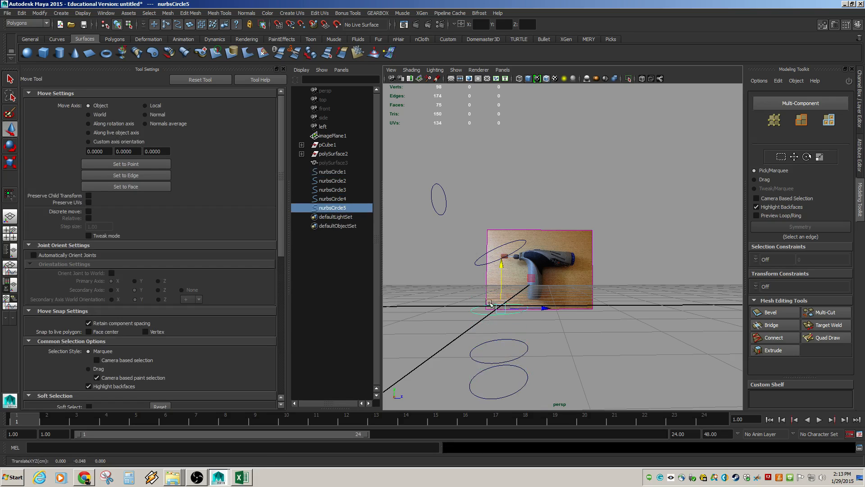
Loft a surface through all five circles in order from the handle base to the collar
left_click(507, 393)
left_click(524, 356, "shift")
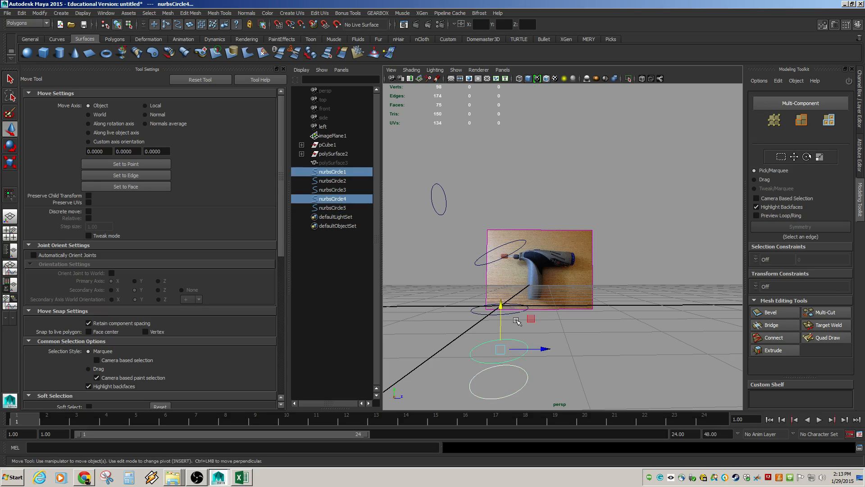
left_click(514, 313, "shift")
left_click(502, 245, "shift")
left_click(435, 208, "shift")
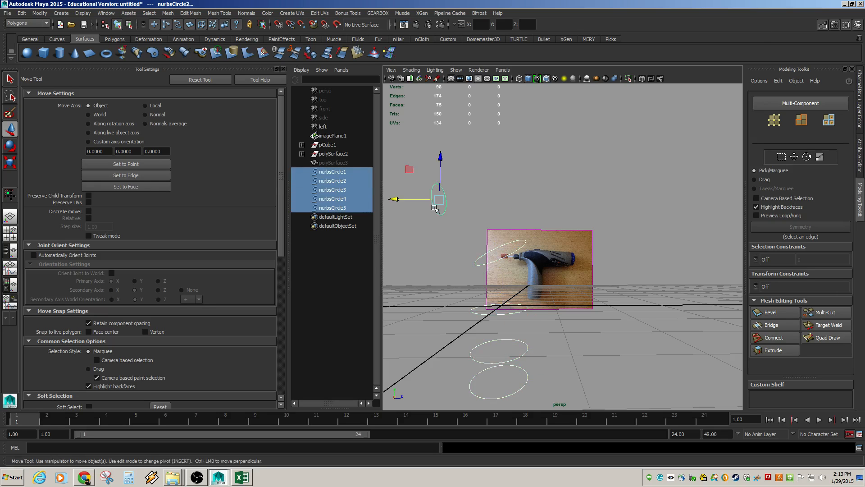
left_click(138, 52)
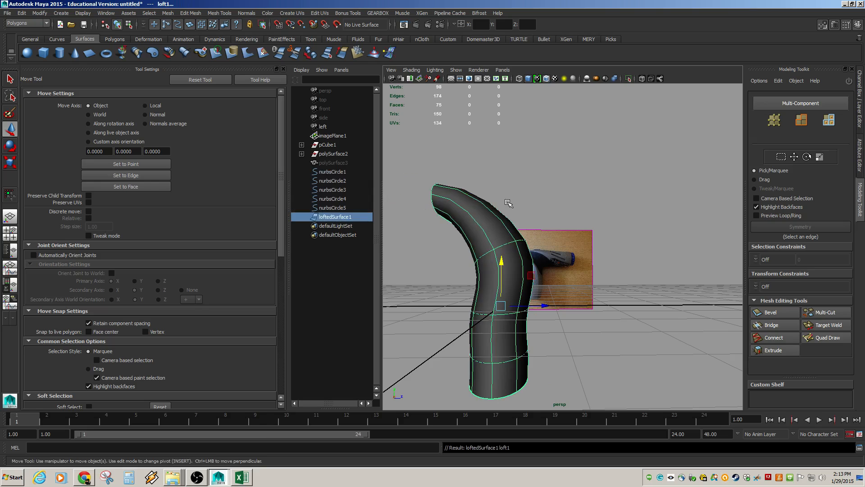
Nudge the tilted middle circle slightly toward the tool's front to adjust the bend of the lofted surface
left_click_drag(534, 314, 552, 313, "alt")
left_click(603, 335)
left_click_drag(603, 335, 583, 344, "alt")
left_click(519, 249)
mouse_move(518, 253)
left_mouse_down()
mouse_move(509, 268)
mouse_move(442, 280)
mouse_move(458, 287)
mouse_move(478, 236)
mouse_move(510, 257)
left_mouse_up()
Convert the lofted NURBS surface to polygons and keep the resulting mesh selected
left_click(493, 282)
left_click(41, 16)
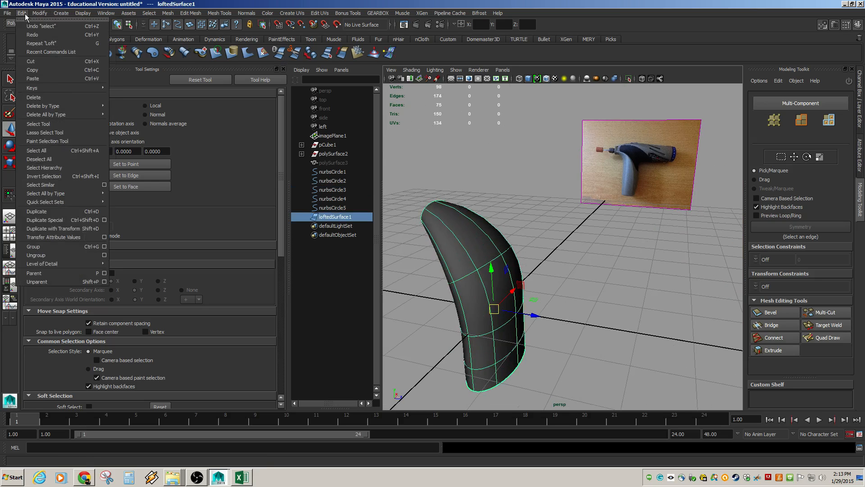
mouse_move(90, 150)
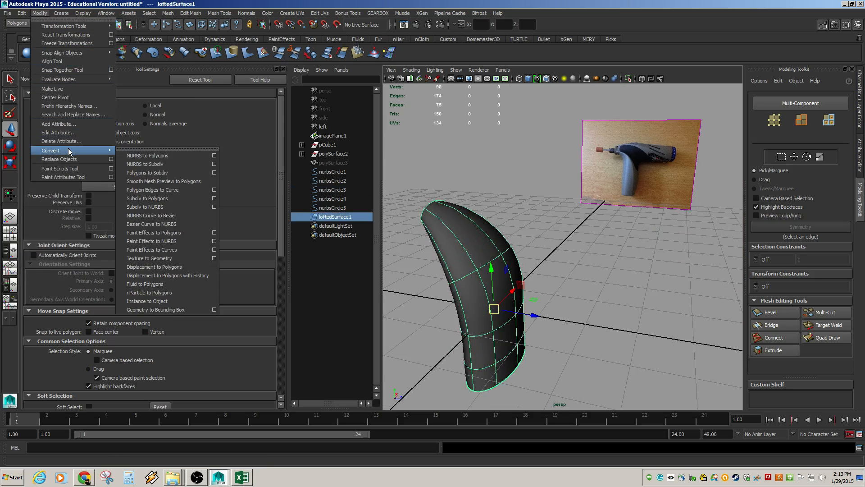
left_click(148, 156)
left_click_drag(437, 265, 487, 260, "alt")
key("ctrl+z")
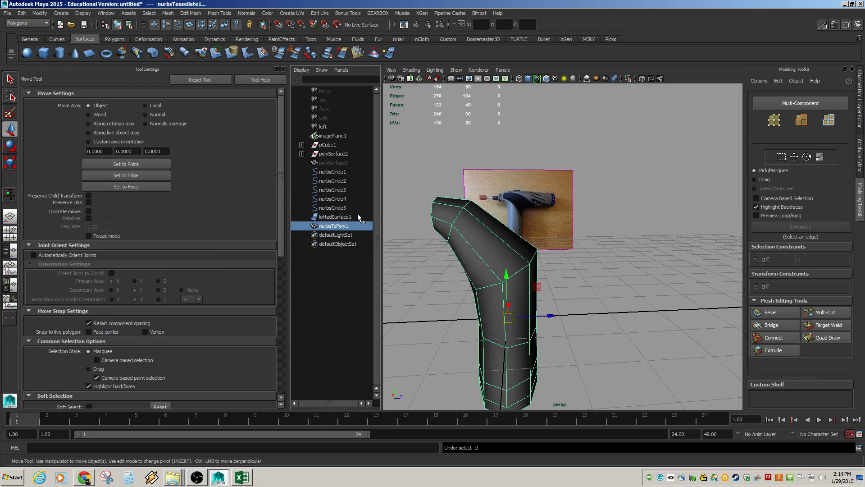
Smooth-preview the polygon handle and move it along Z so it stands beside the lofted surface
key("3")
left_click_drag(503, 304, 448, 299, "alt")
left_click_drag(526, 310, 650, 330)
left_click_drag(631, 323, 655, 318, "alt")
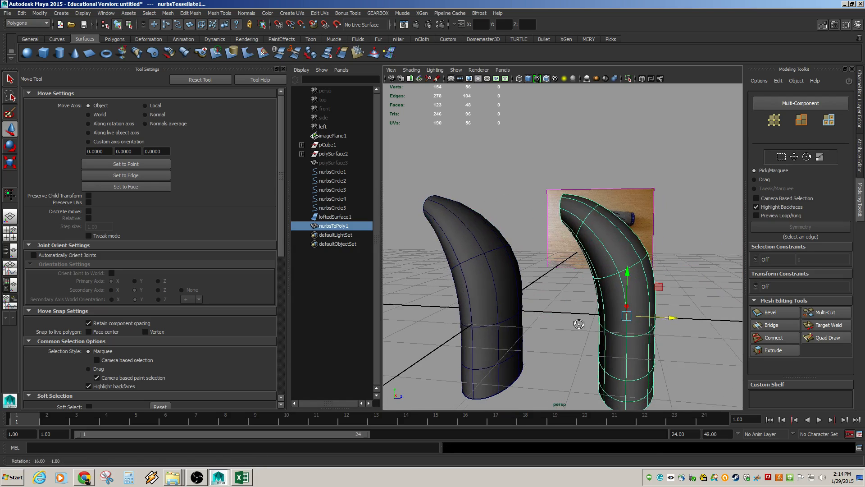
Pull the loft's collar end upward and shift the tilted middle circle to deform the surface and its polygon copy through history
left_click(473, 285)
left_click_drag(489, 304, 515, 293, "alt")
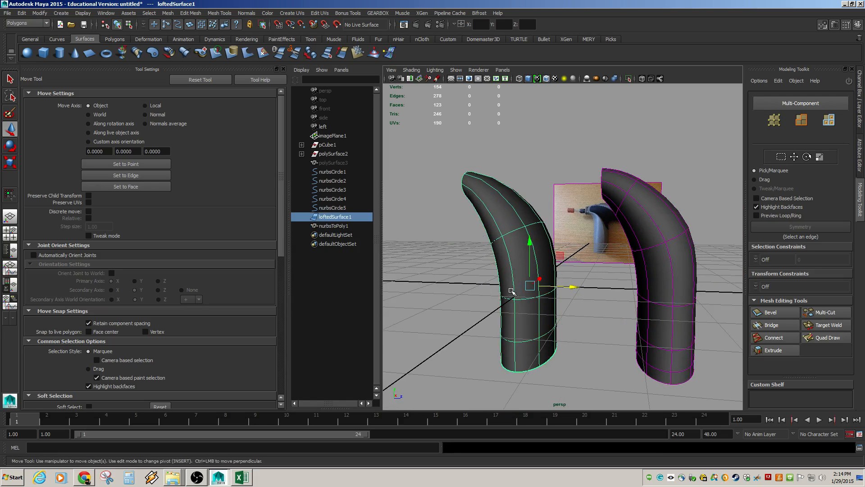
key("F8")
left_click_drag(495, 157, 522, 110)
left_click(494, 241)
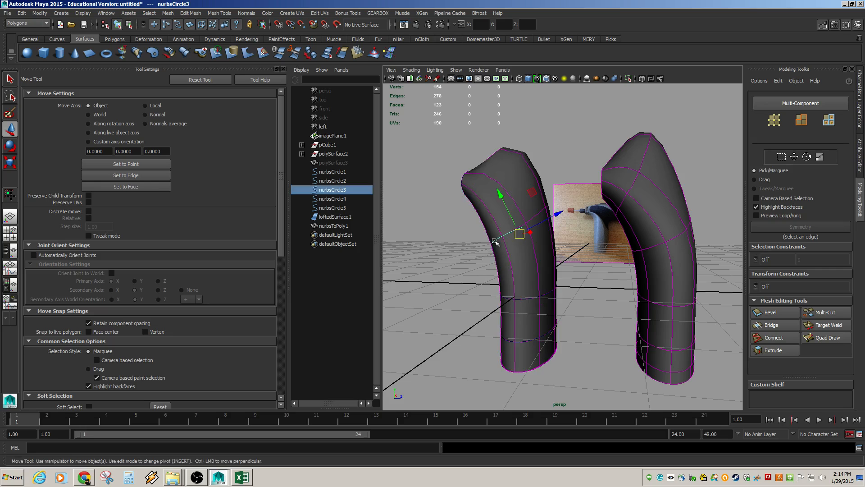
left_click_drag(520, 235, 558, 249)
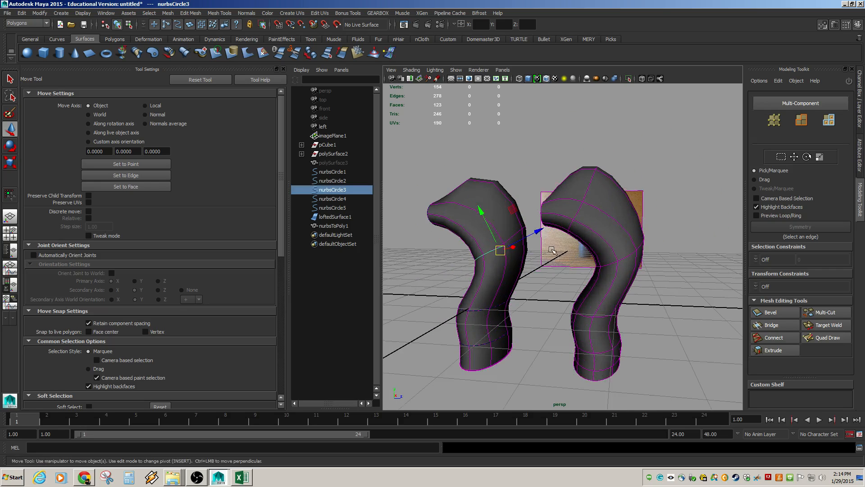
Turn off the polygon handle's smooth preview and delete its construction history
left_click(618, 252)
left_click_drag(619, 251, 611, 226, "alt")
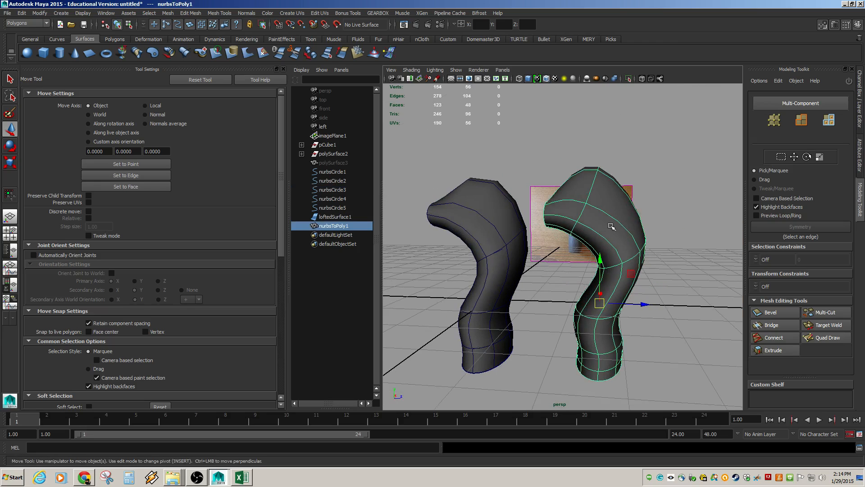
key("1")
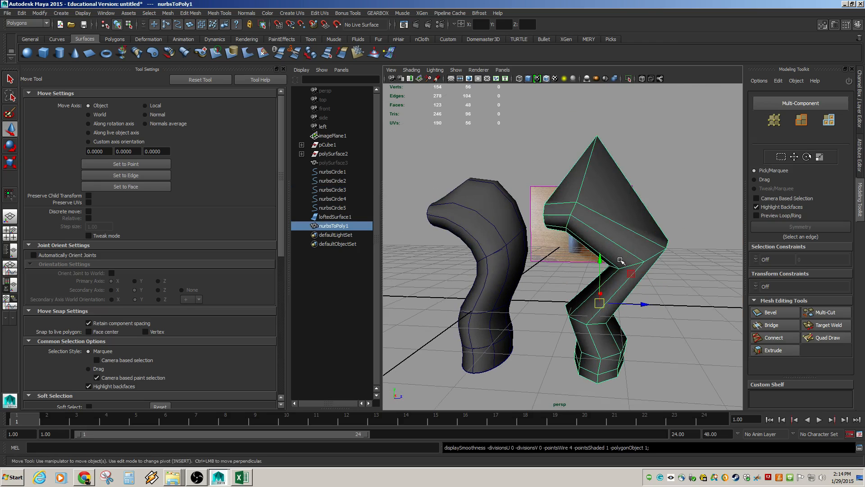
left_click(21, 13)
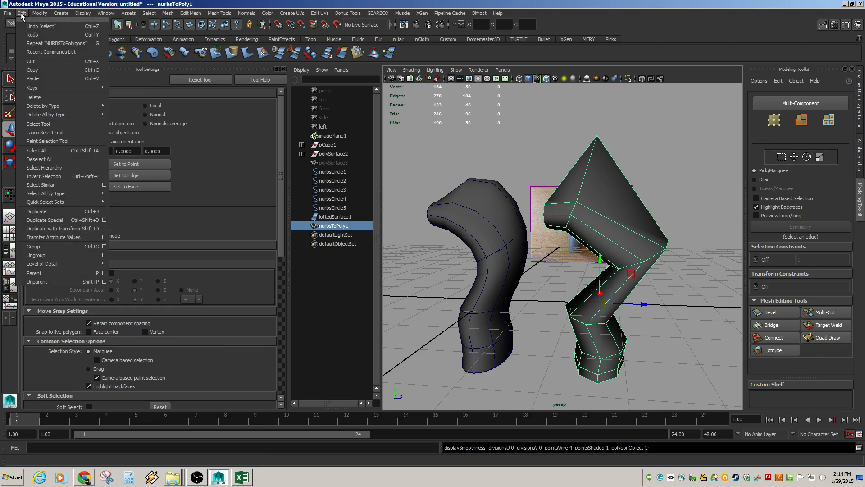
mouse_move(102, 114)
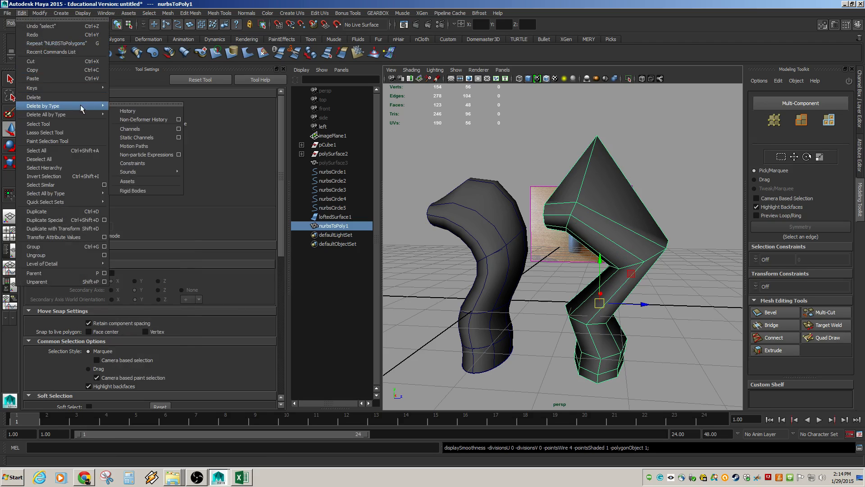
left_click(127, 119)
left_click_drag(566, 224, 501, 231, "alt")
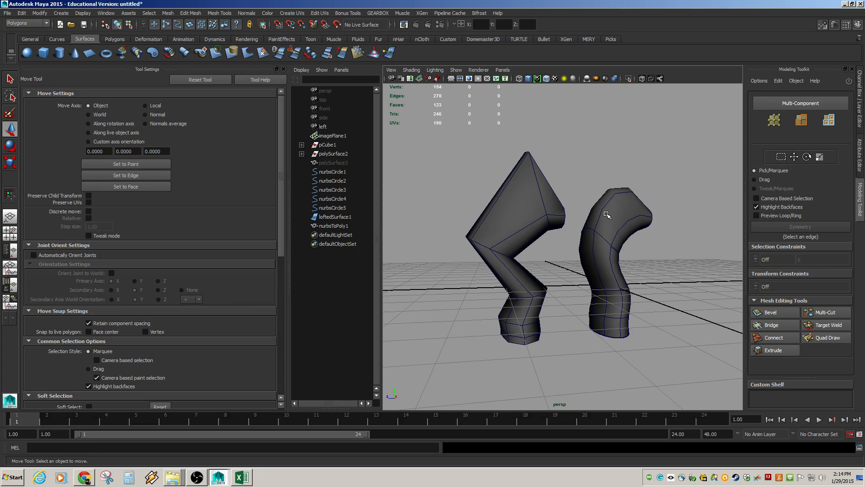